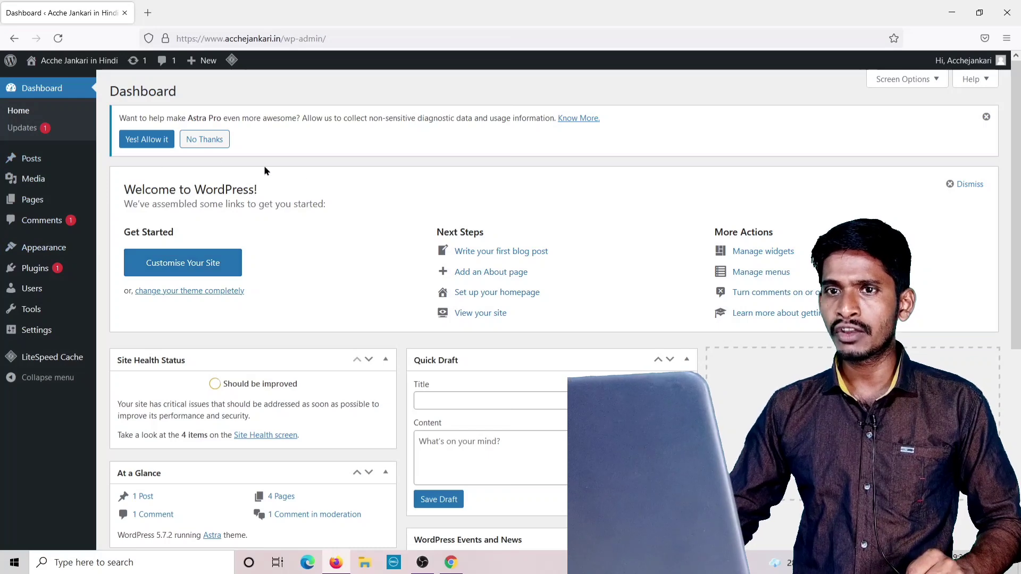
Dismiss the Astra Pro diagnostic notice and open the General Settings page.
left_click(986, 117)
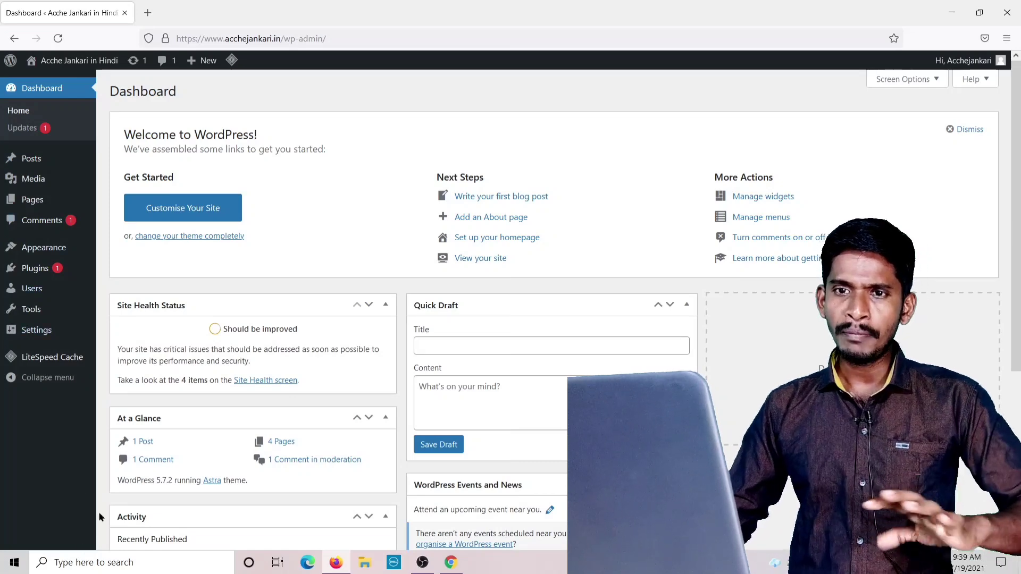
left_click(24, 333)
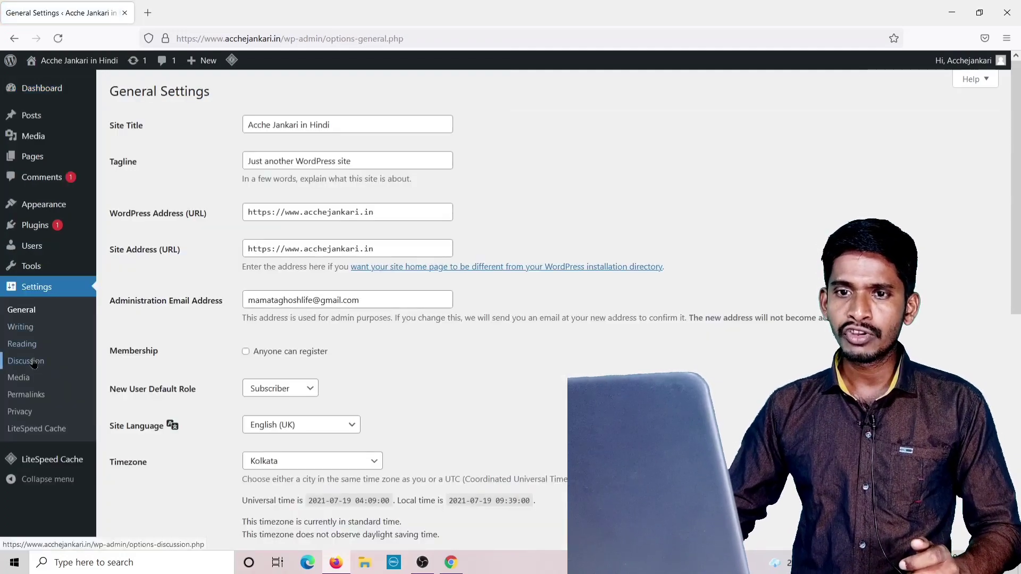
Open the Reading settings page from the Settings menu.
left_click(30, 346)
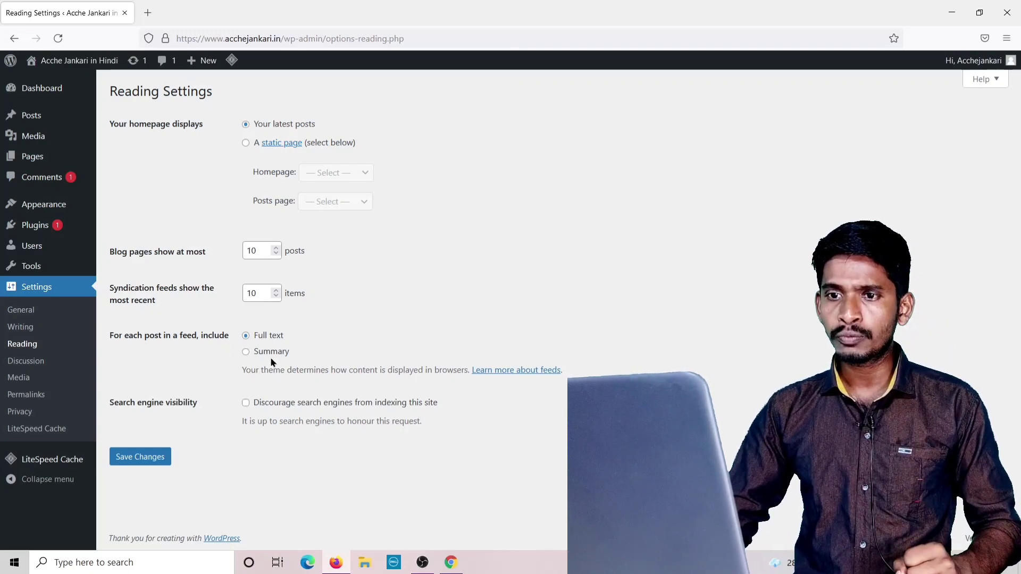
Set feeds to show a Summary, save Reading settings, and go to Media settings.
left_click(246, 352)
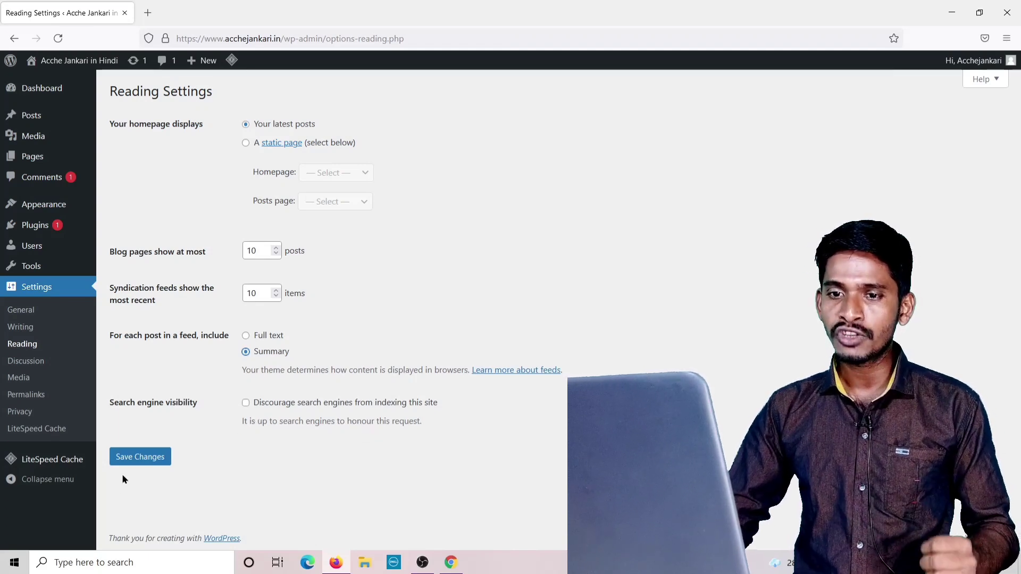
left_click(127, 460)
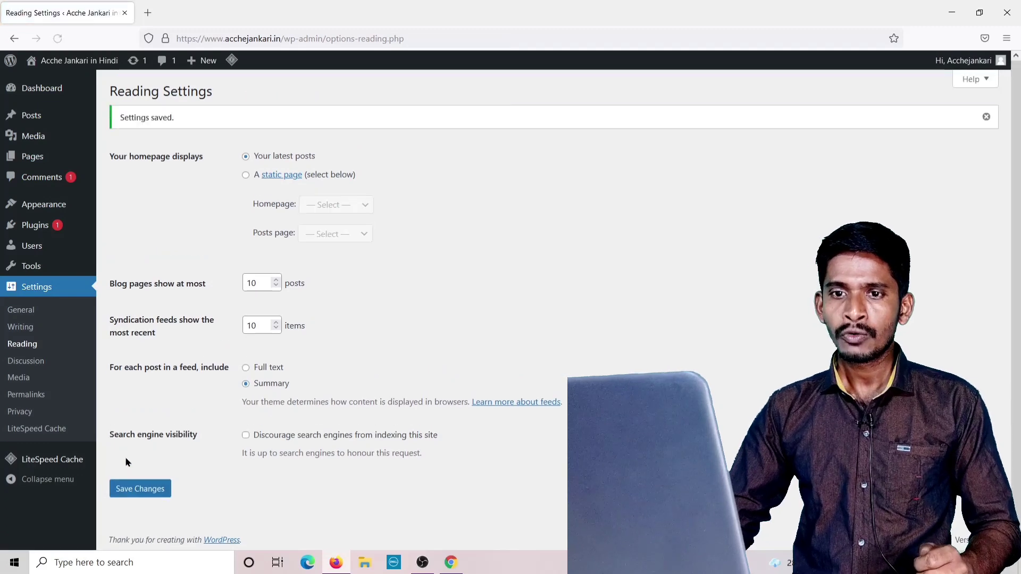
left_click(27, 383)
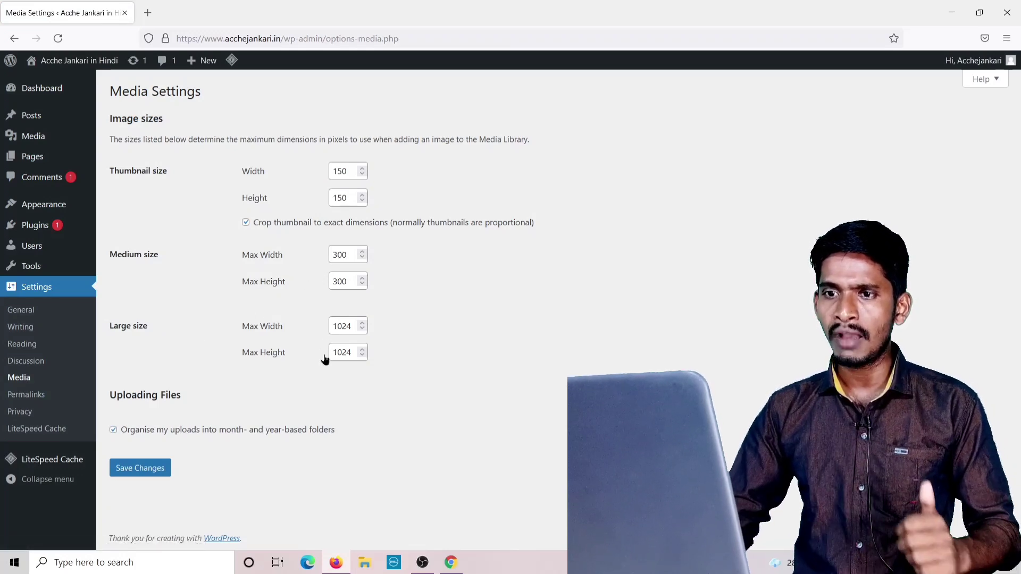
Set the thumbnail and medium image widths and heights to 0.
left_click(351, 170)
key("BackSpace")
type("0")
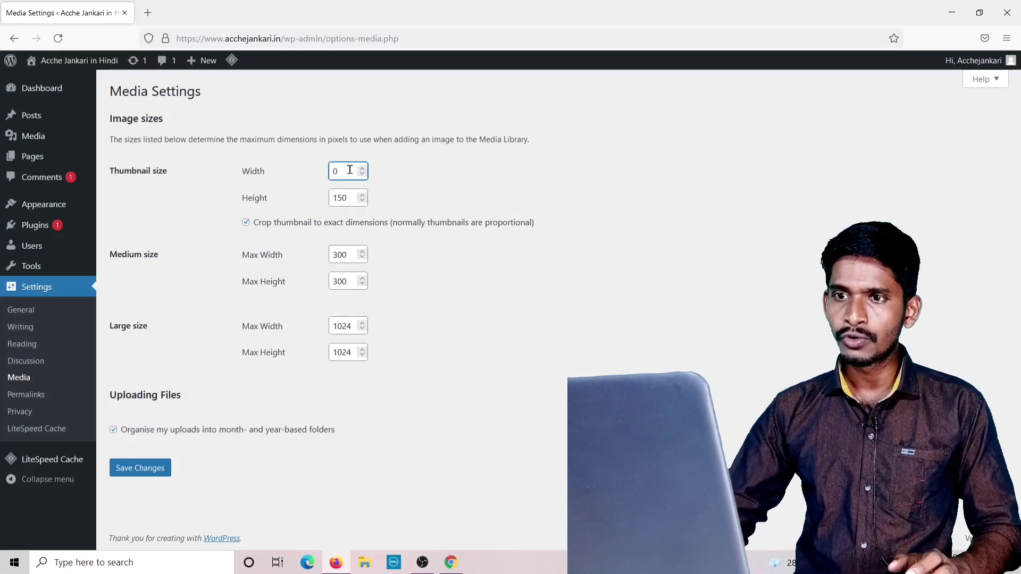
left_click(350, 198)
key("BackSpace")
key("BackSpace")
type("0")
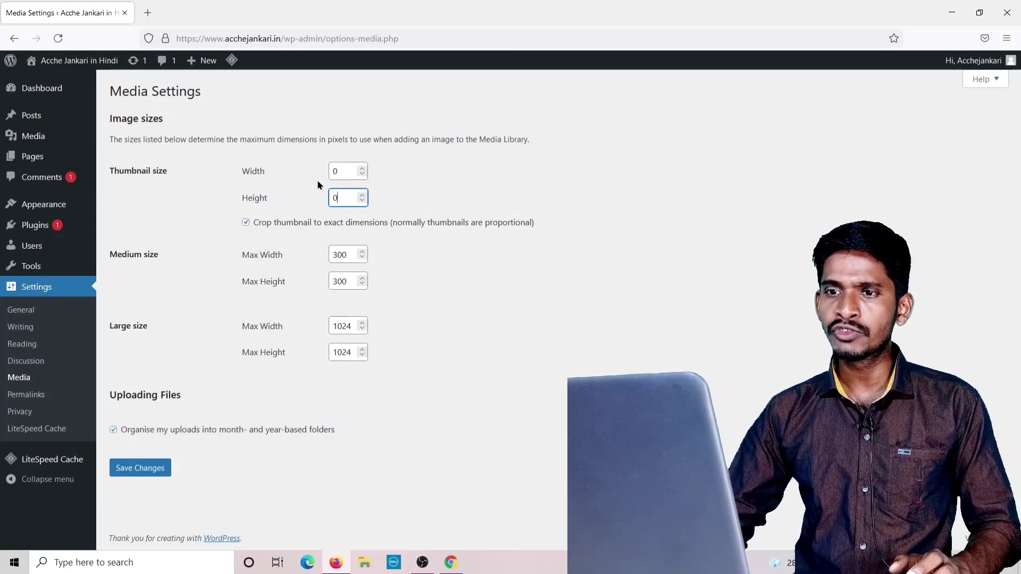
left_click(349, 256)
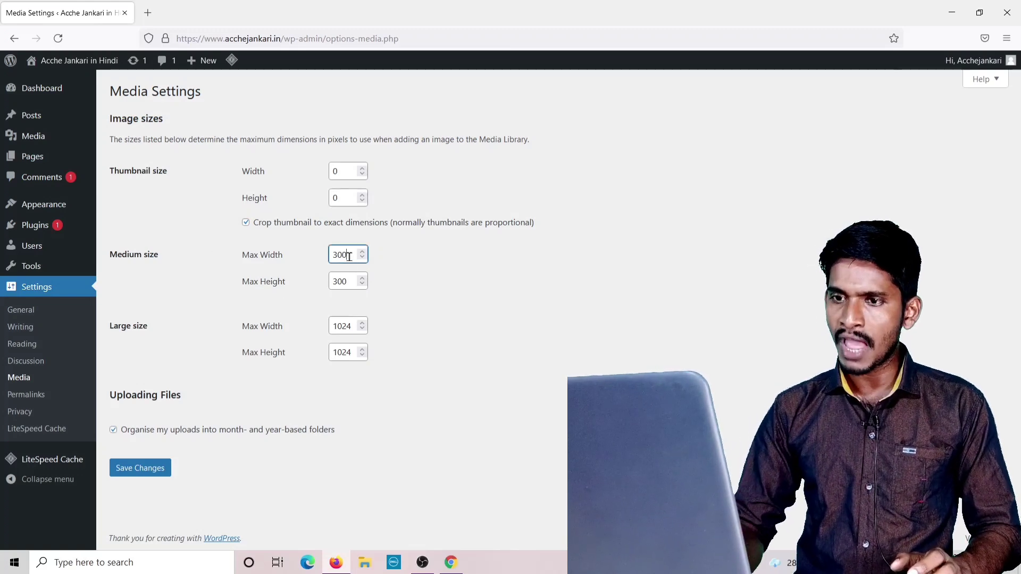
key("BackSpace")
key("BackSpace")
type("0")
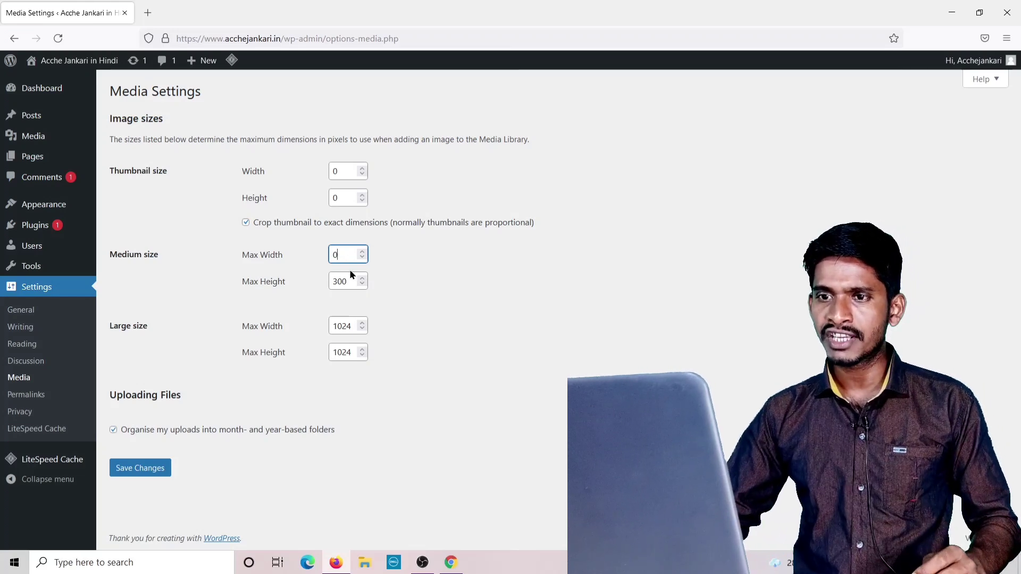
left_click(350, 279)
key("BackSpace")
key("BackSpace")
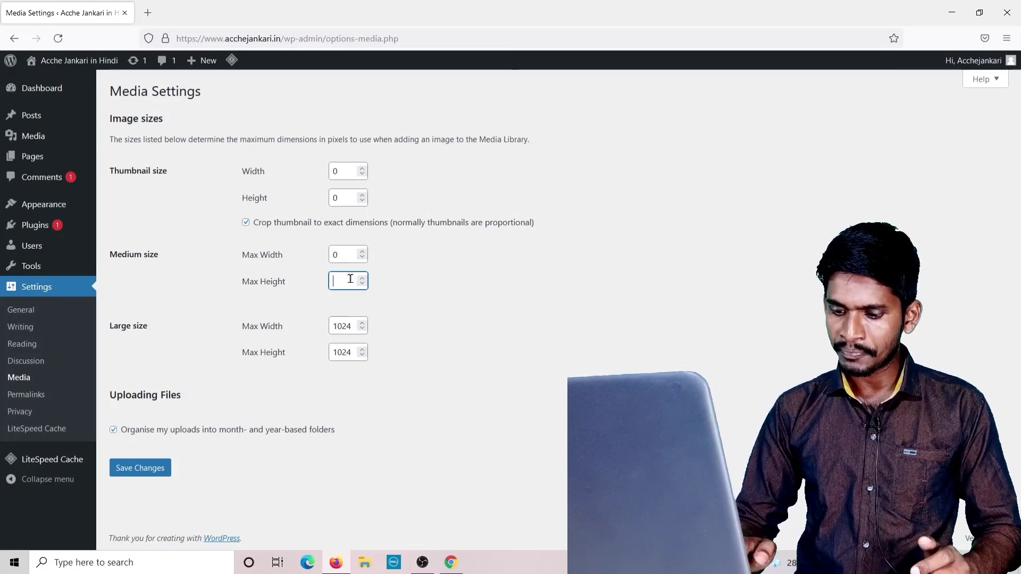
type("0")
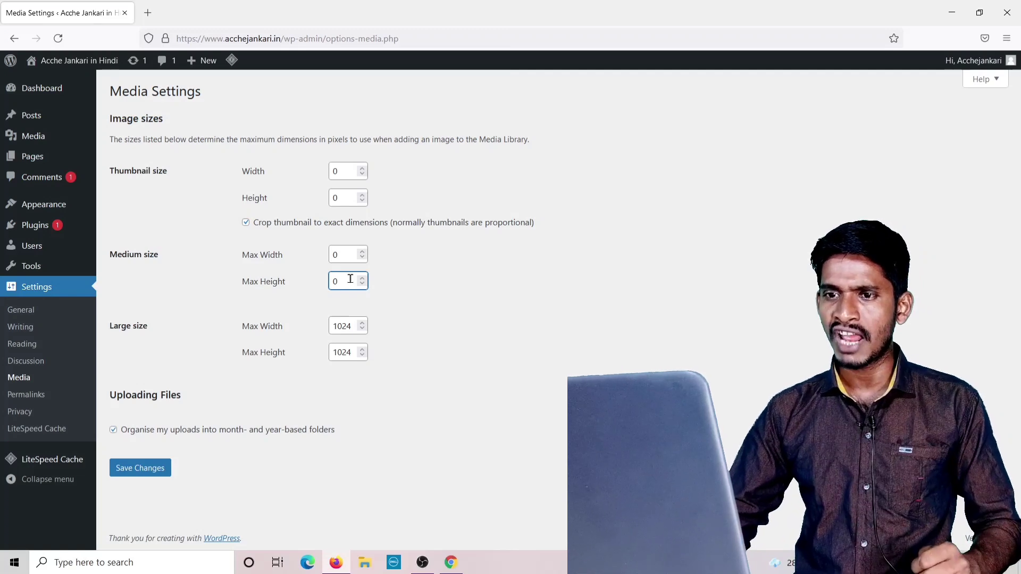
Set the large image size to 0 × 0 and save the media settings.
left_click(352, 326)
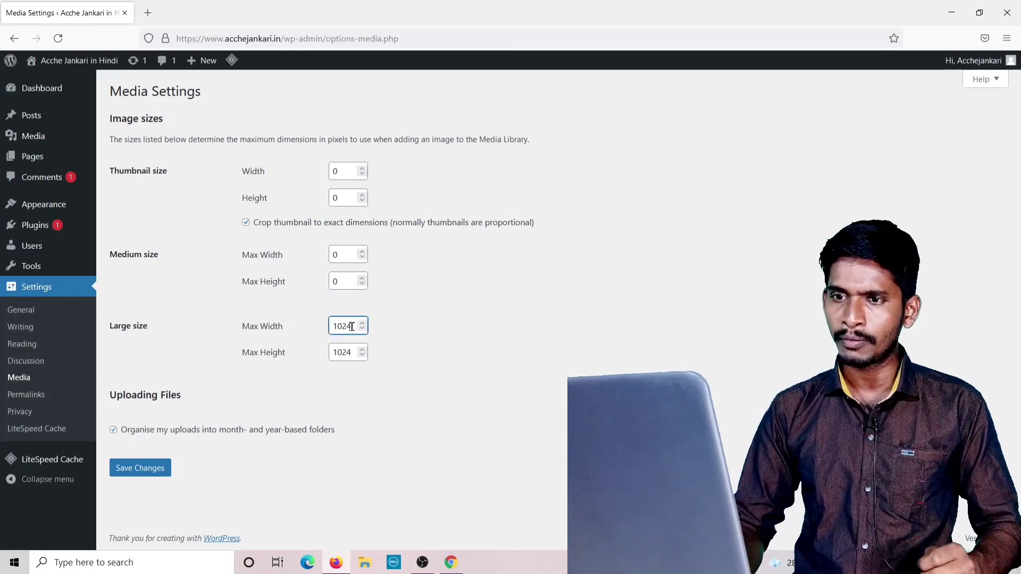
key("BackSpace")
key("BackSpace")
key("BackSpace")
key("BackSpace")
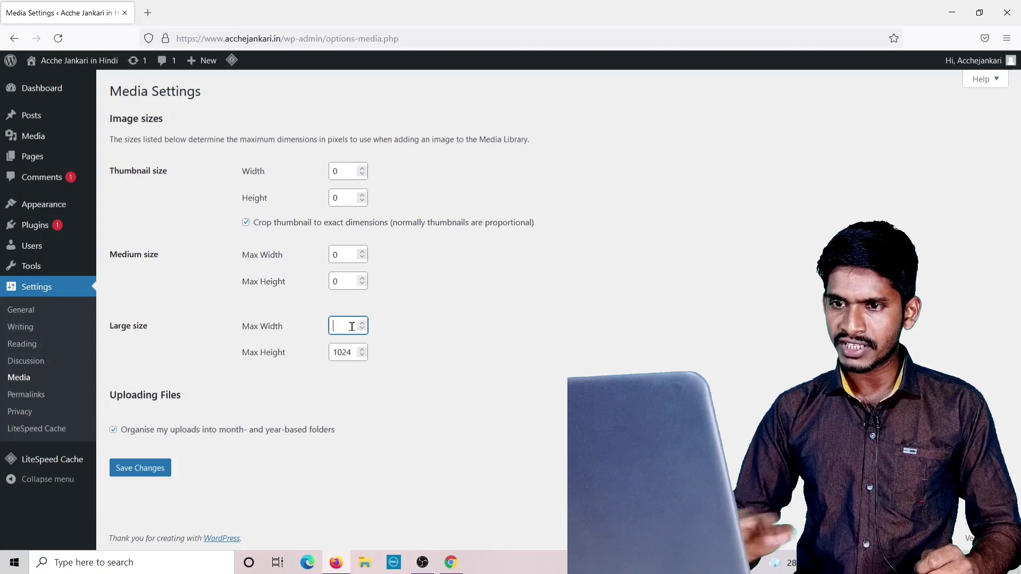
type("0")
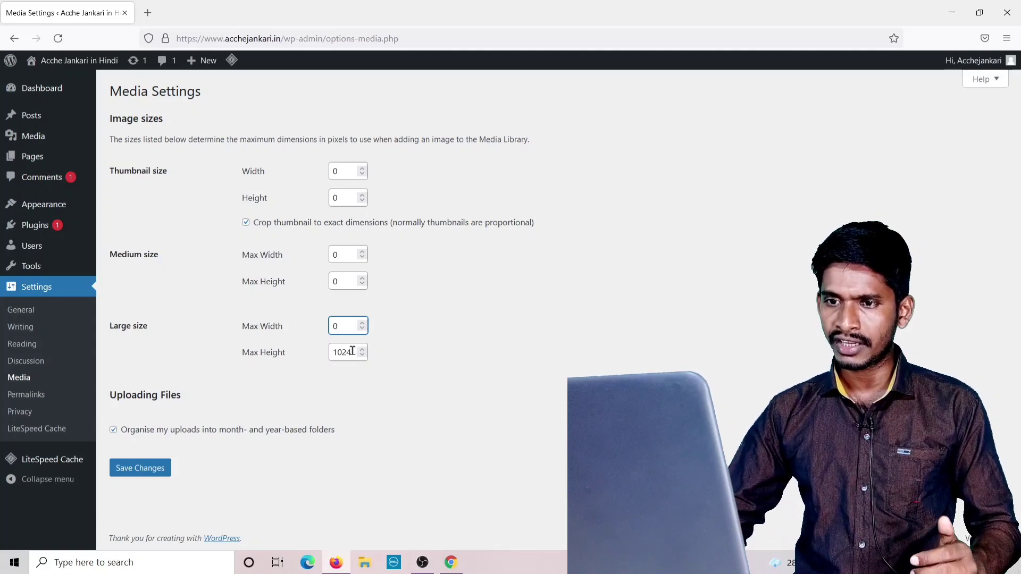
left_click(352, 352)
key("BackSpace")
key("BackSpace")
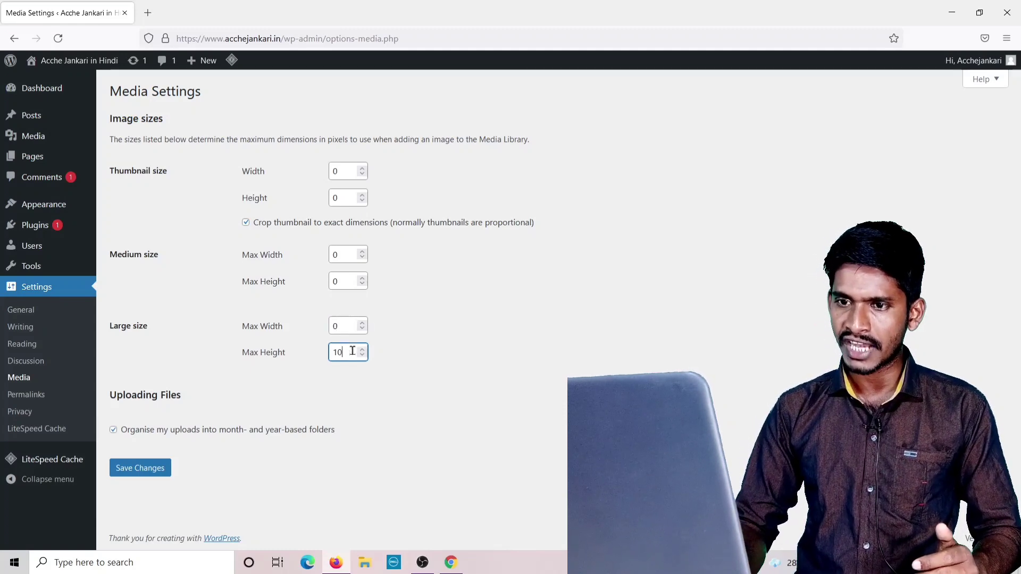
key("BackSpace")
key("BackSpace")
type("0")
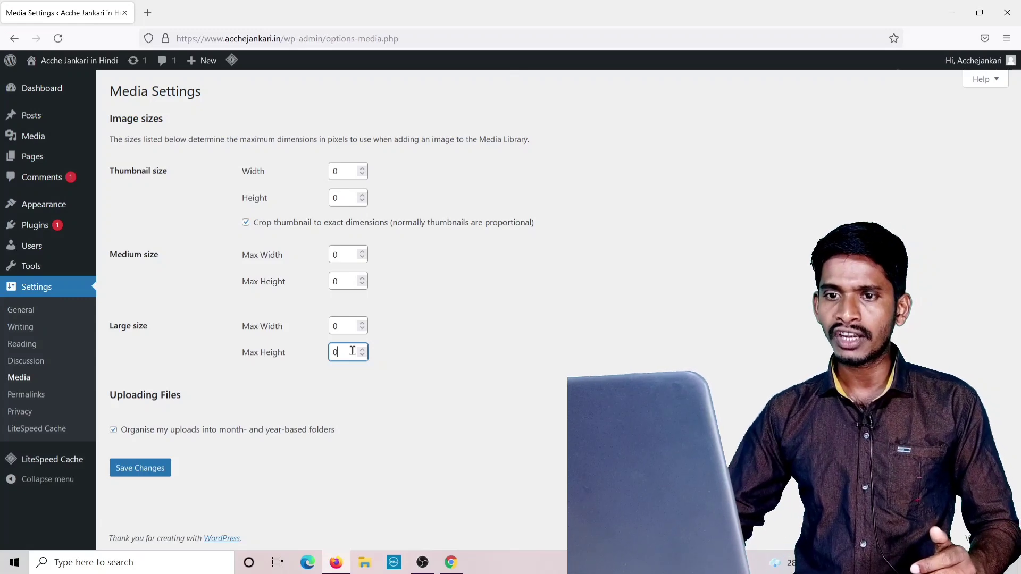
left_click(147, 474)
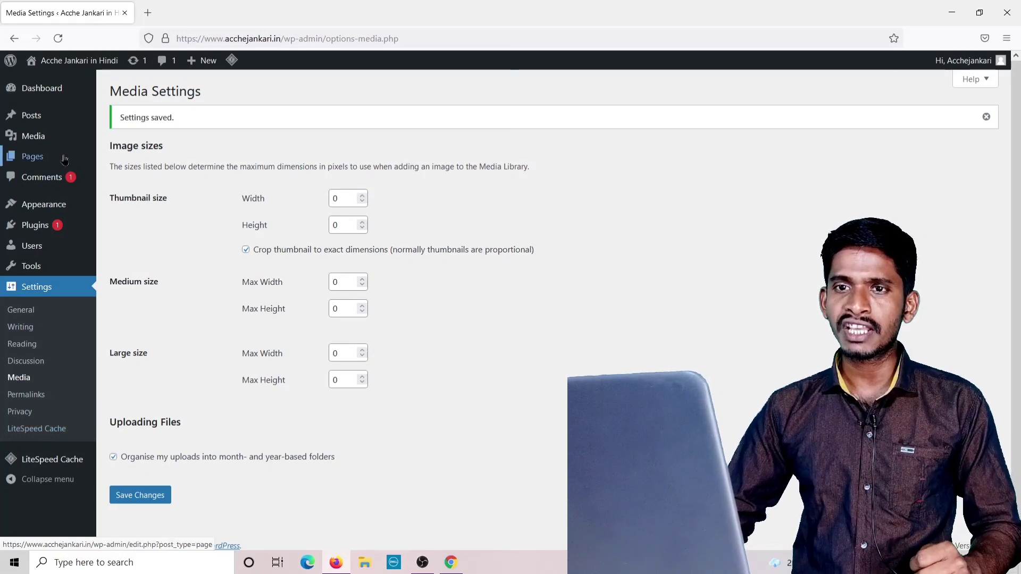
Open the About Us page in the block editor with the welcome guide closed.
left_click(38, 162)
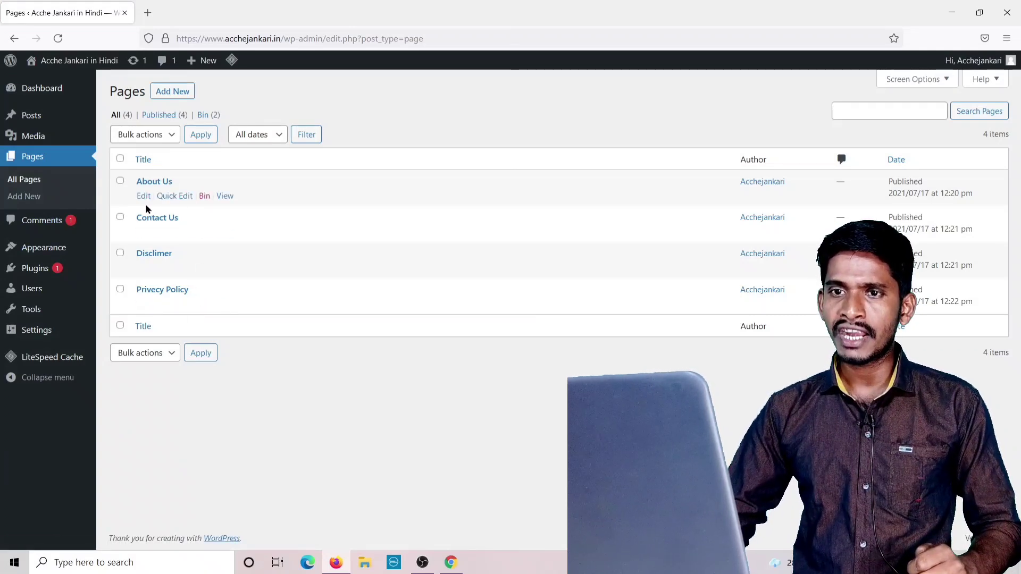
left_click(143, 198)
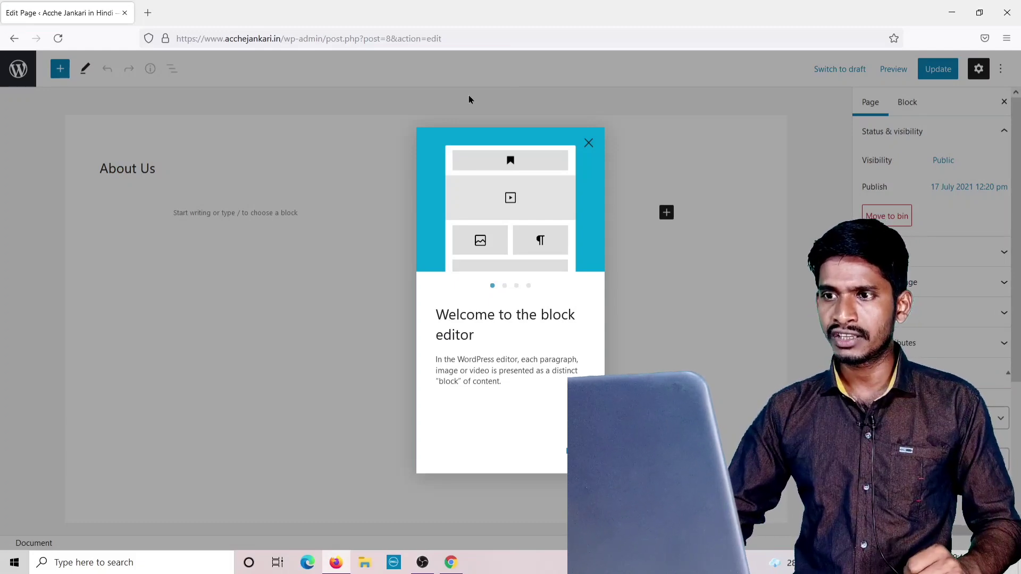
left_click(588, 143)
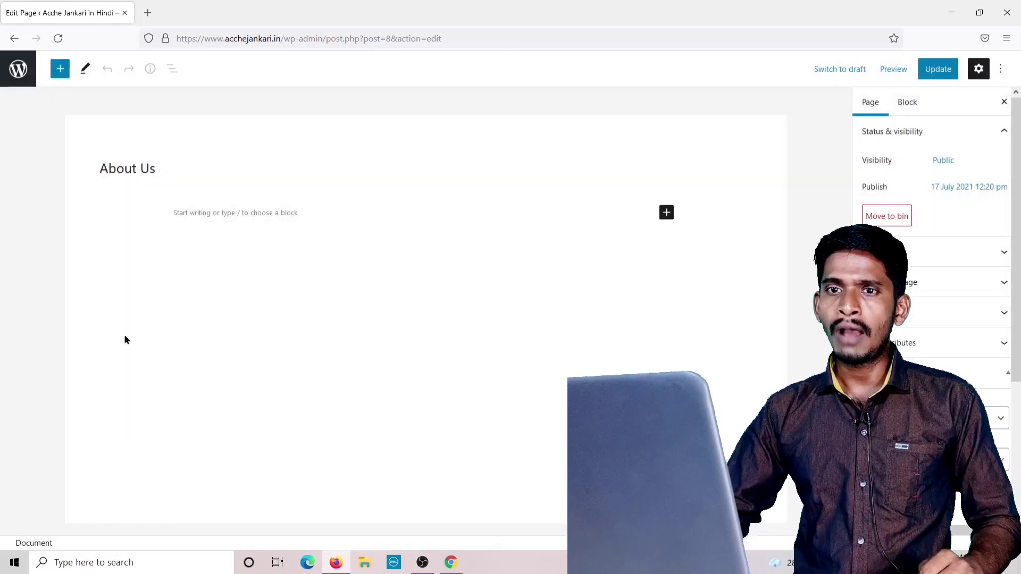
left_click(193, 214)
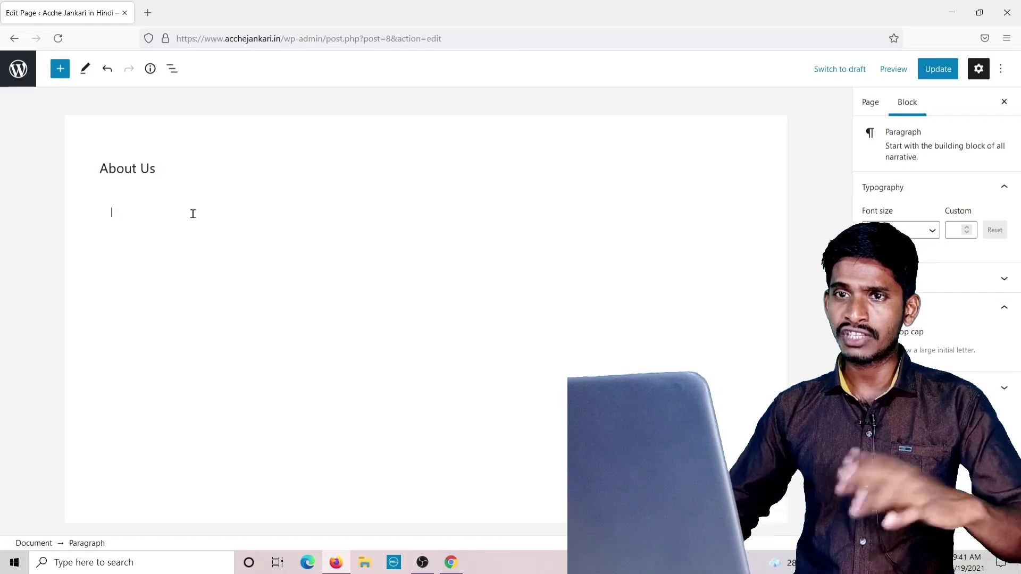
left_click(147, 13)
Go to soumyahelp.com and open its About Us page generator.
type("s")
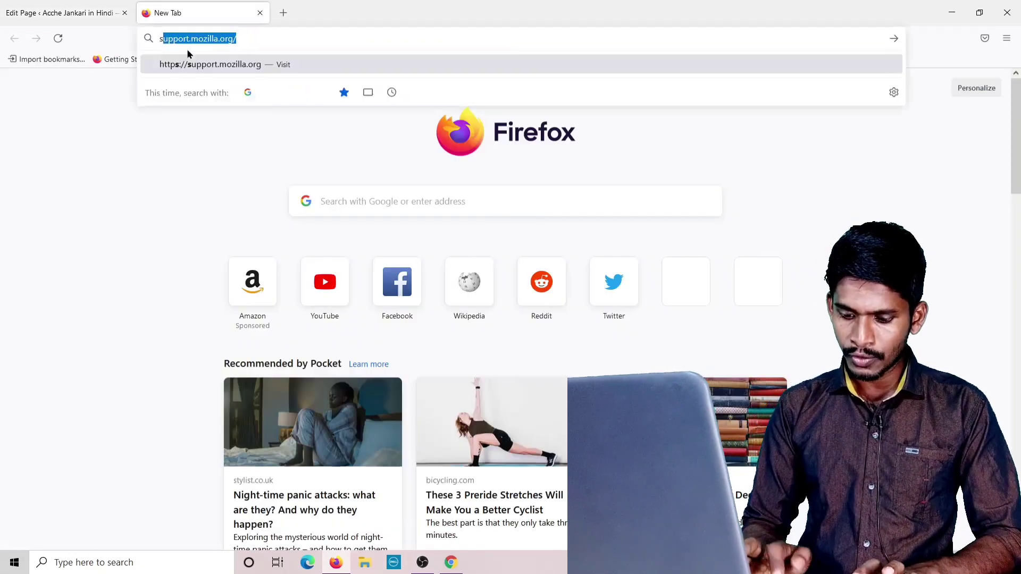
type("oumyahelp")
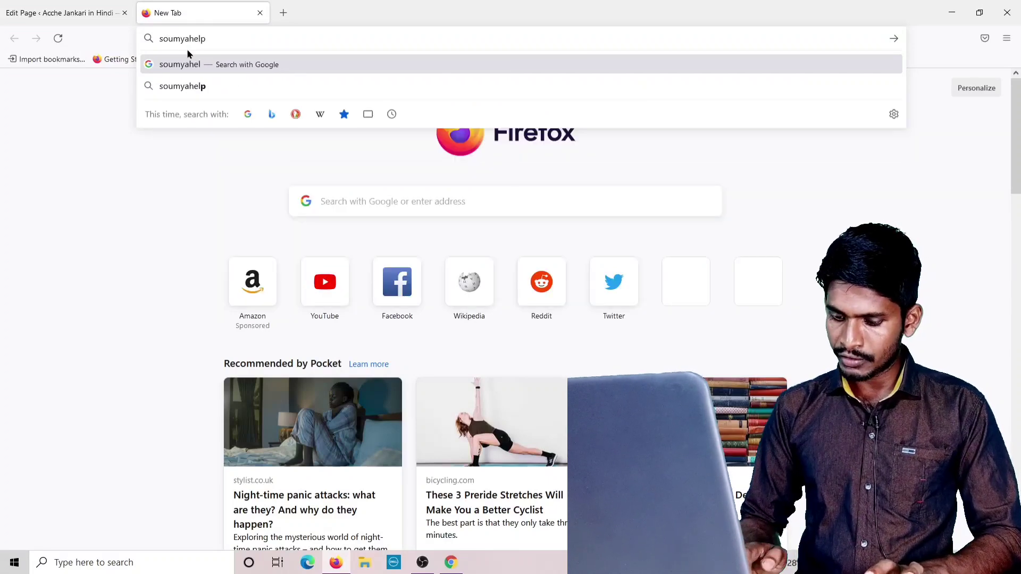
type(".com")
key("Return")
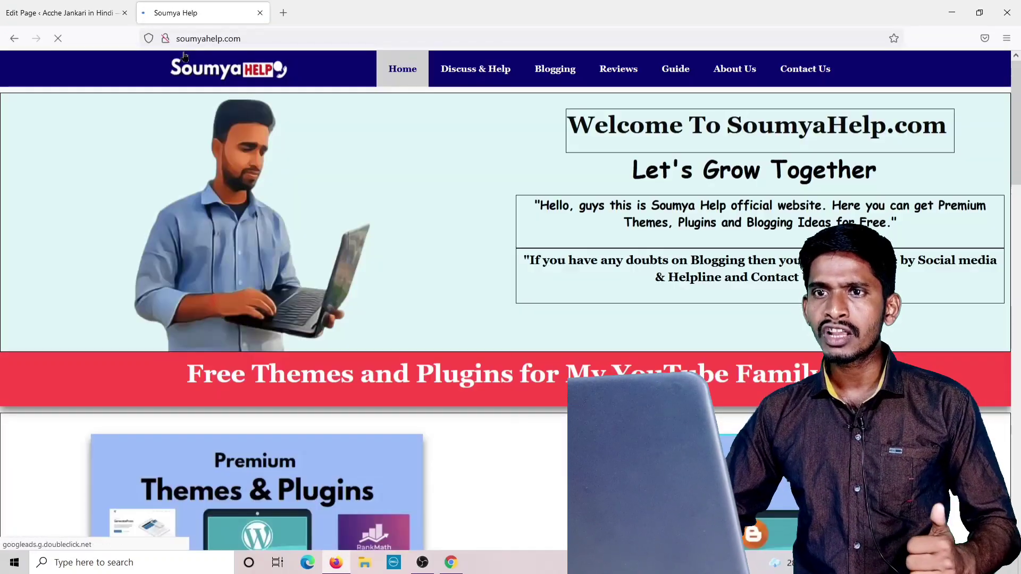
scroll(579, 228, "down", 10)
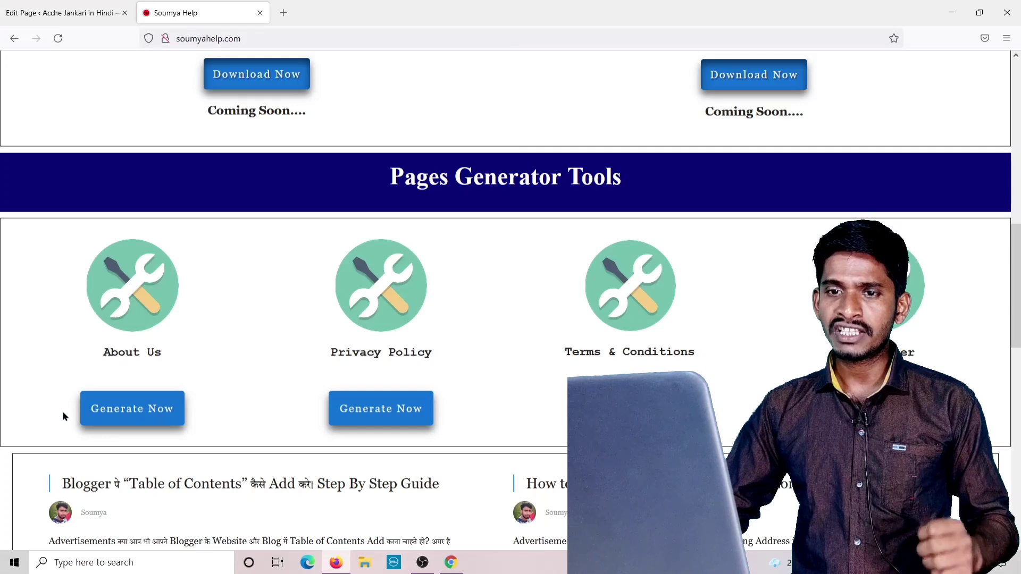
left_click(141, 419)
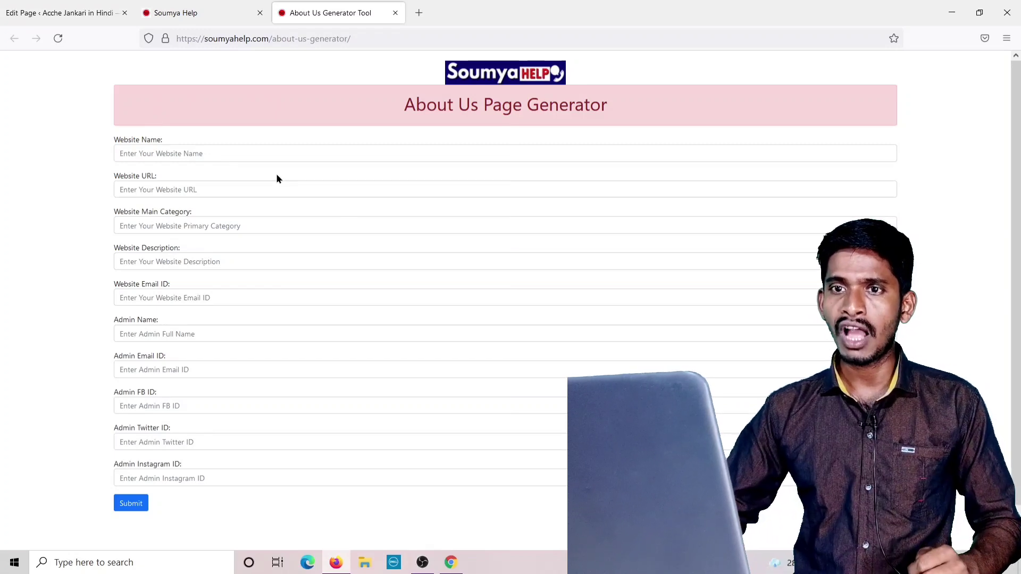
Enter website name 'Acchejankar', URL acchejankari.in and main category 'acche jankari in hindi'.
left_click(131, 154)
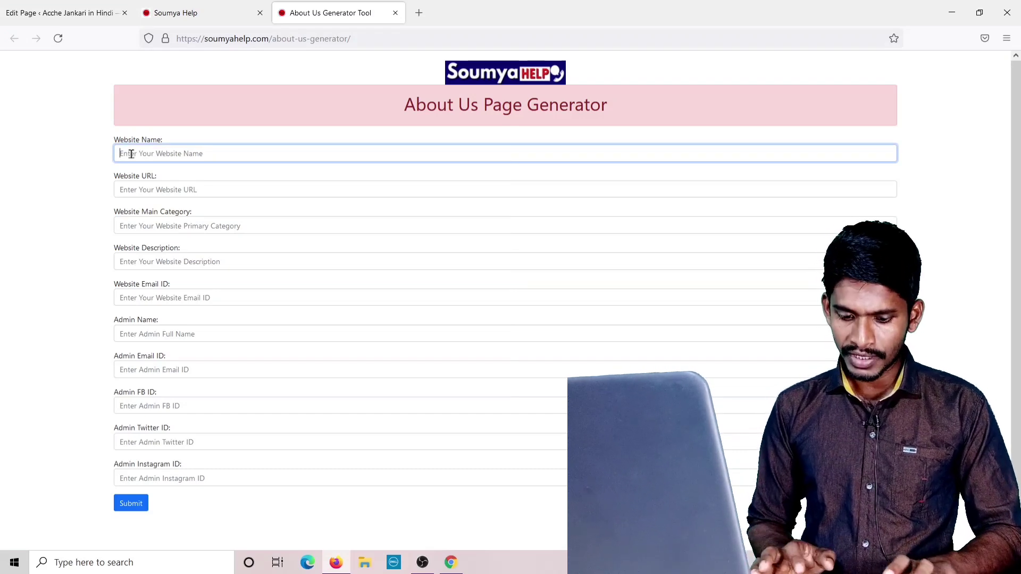
type("Acchejankari")
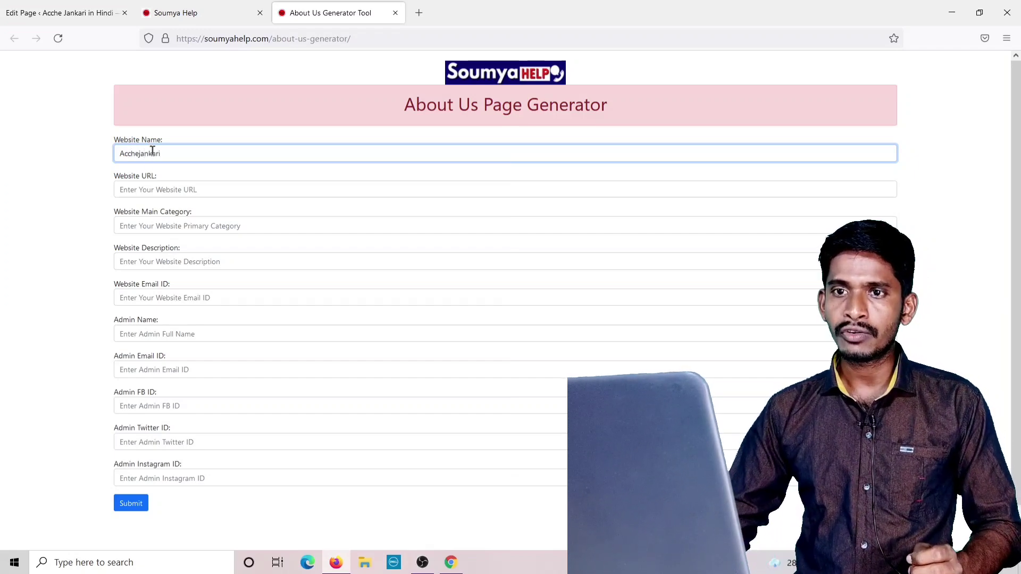
left_click(154, 189)
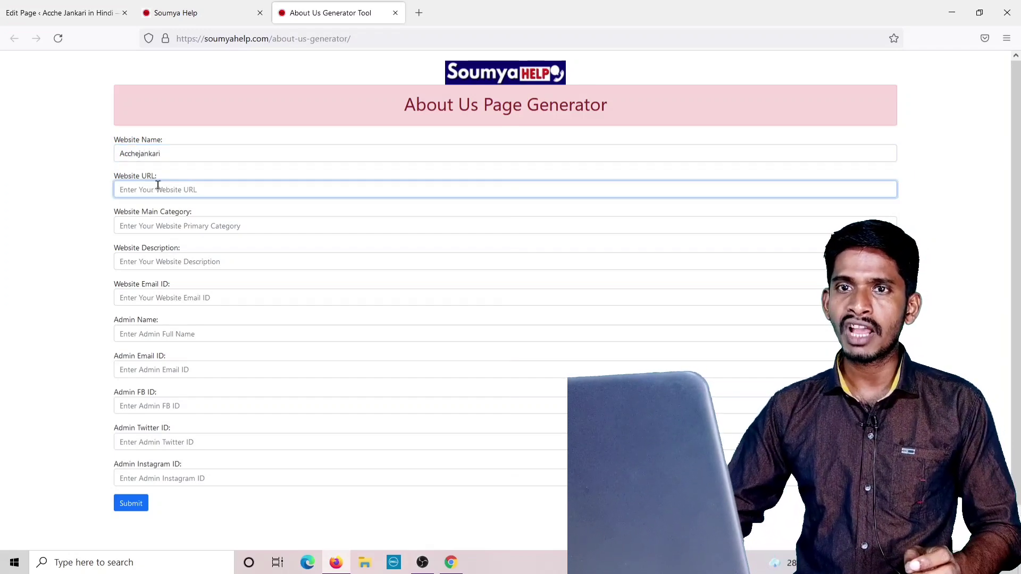
type("acchejankari.in")
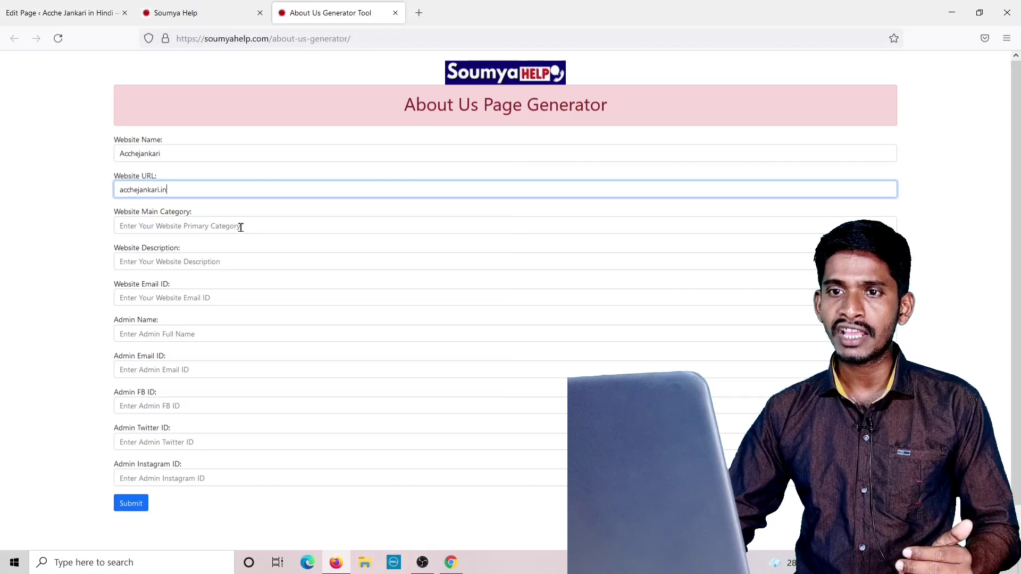
left_click(155, 226)
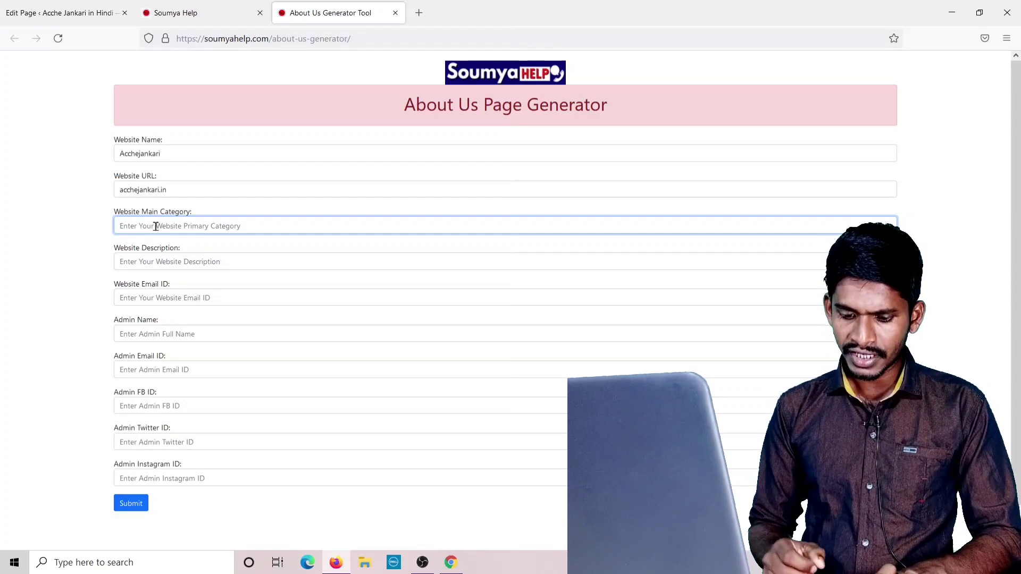
type("acche ")
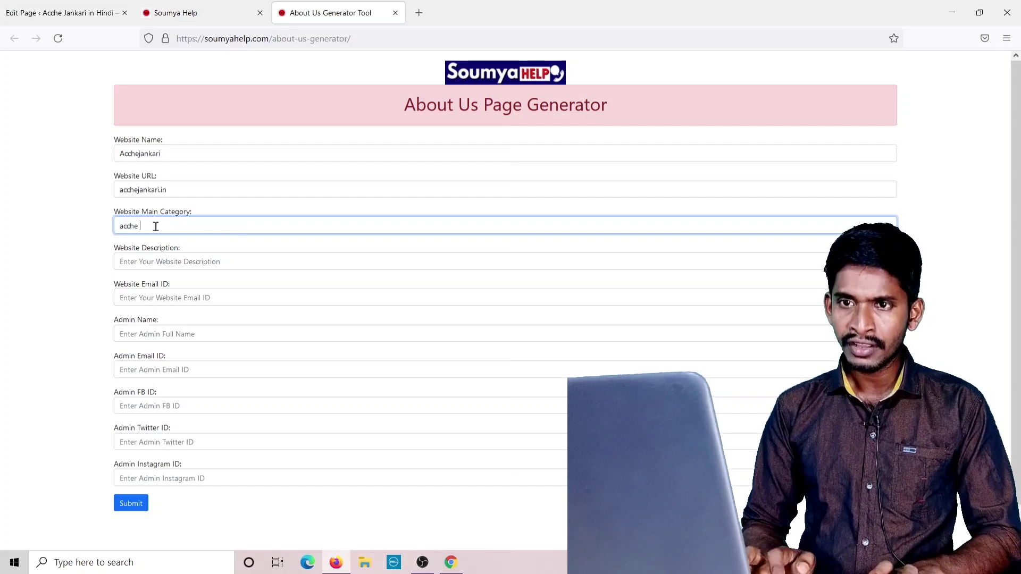
type("ja")
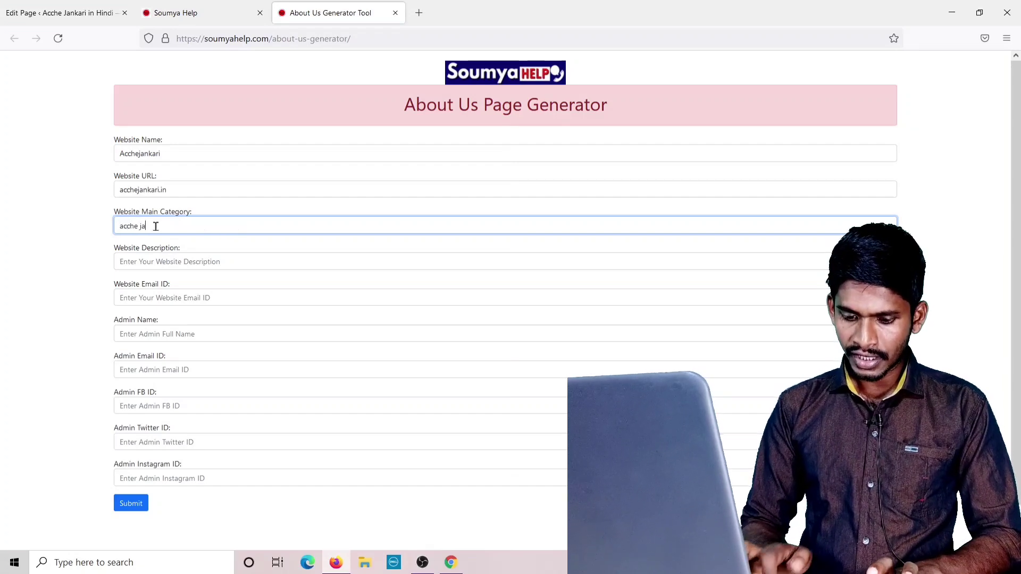
type("nkari i")
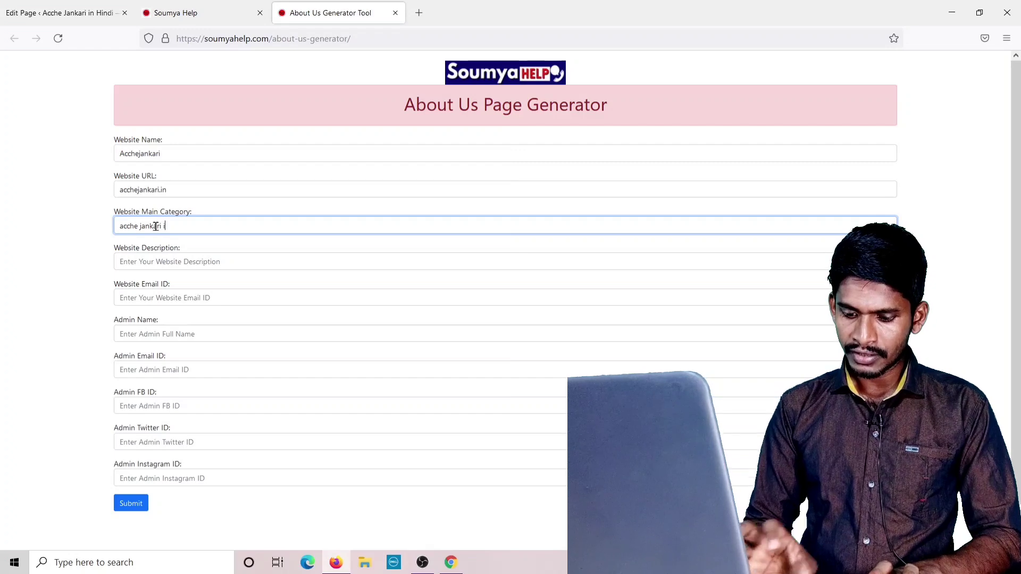
type("n hindi")
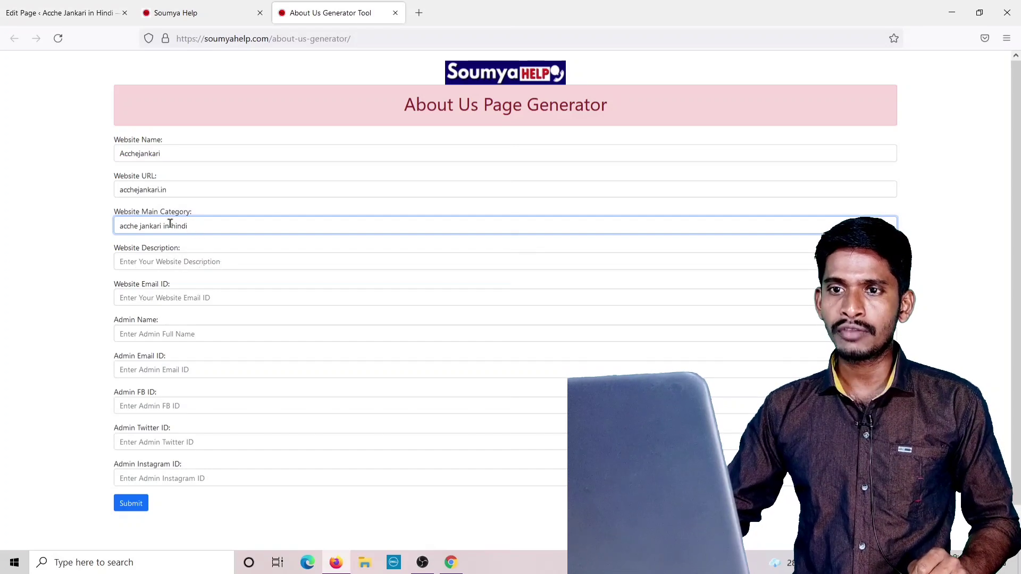
Copy the category into Website Description and extend the category with 'foer villagers'.
left_click_drag(197, 227, 106, 227)
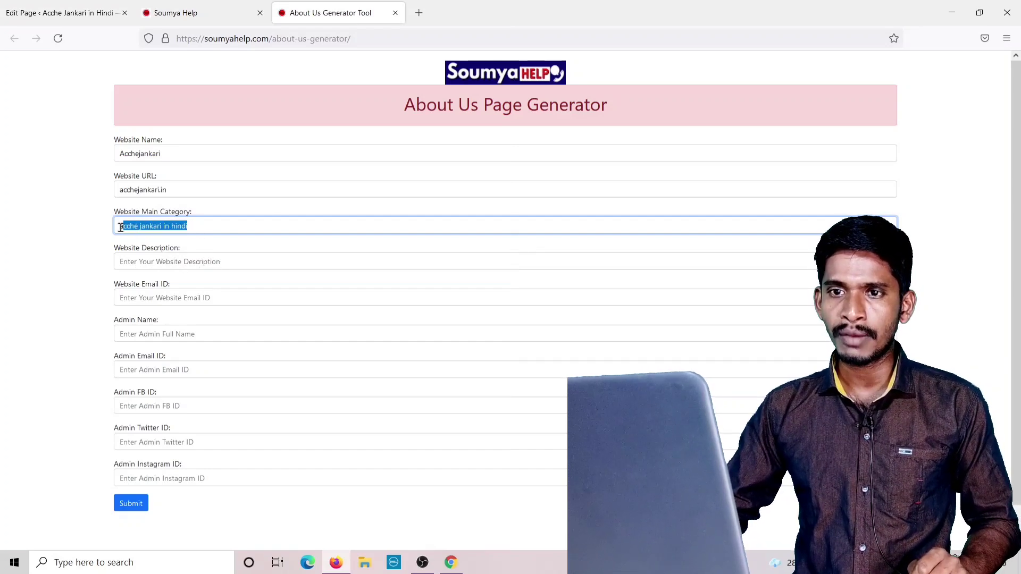
right_click(135, 227)
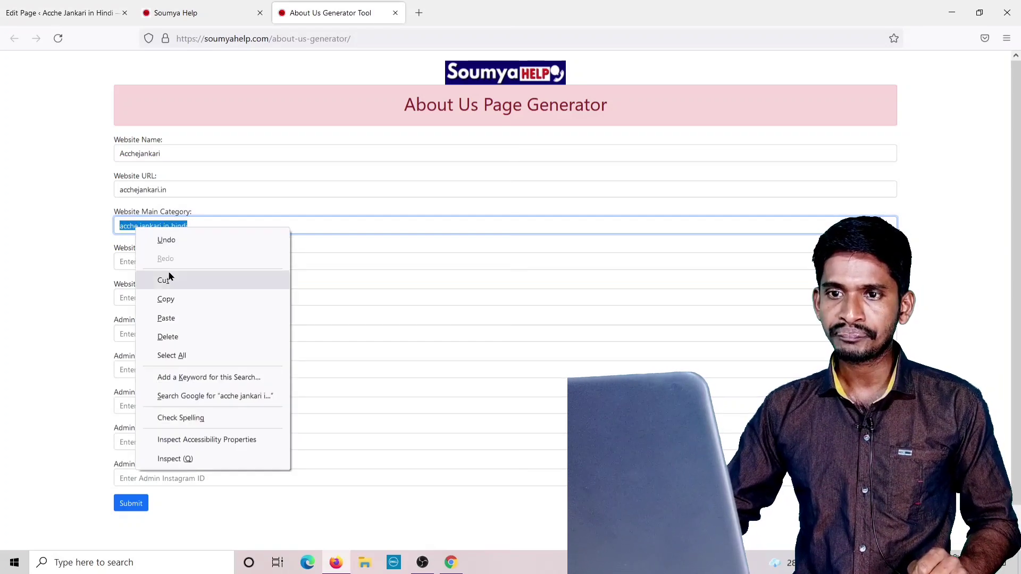
left_click(169, 299)
right_click(141, 265)
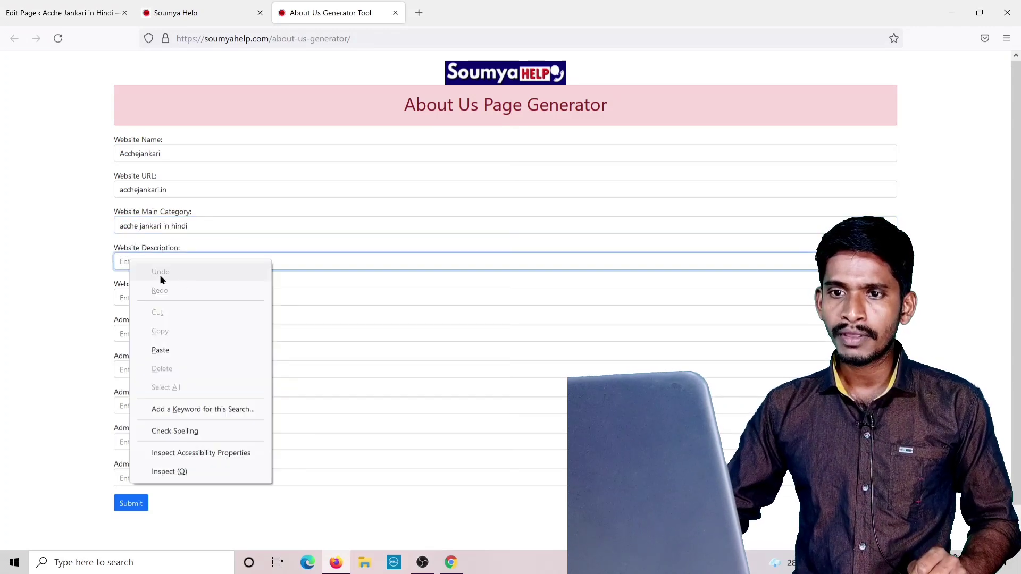
left_click(165, 348)
left_click_drag(191, 227, 113, 225)
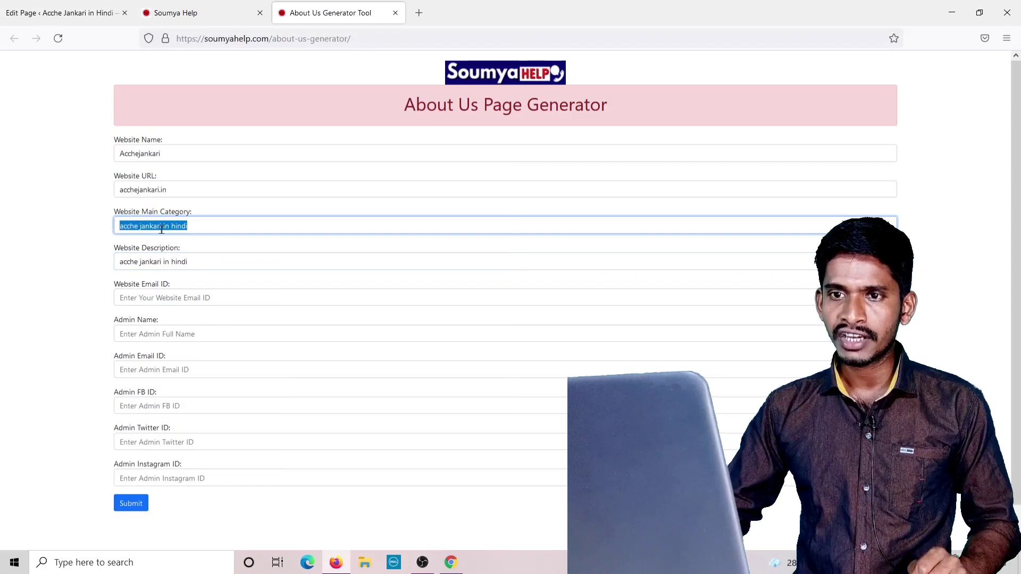
left_click(205, 229)
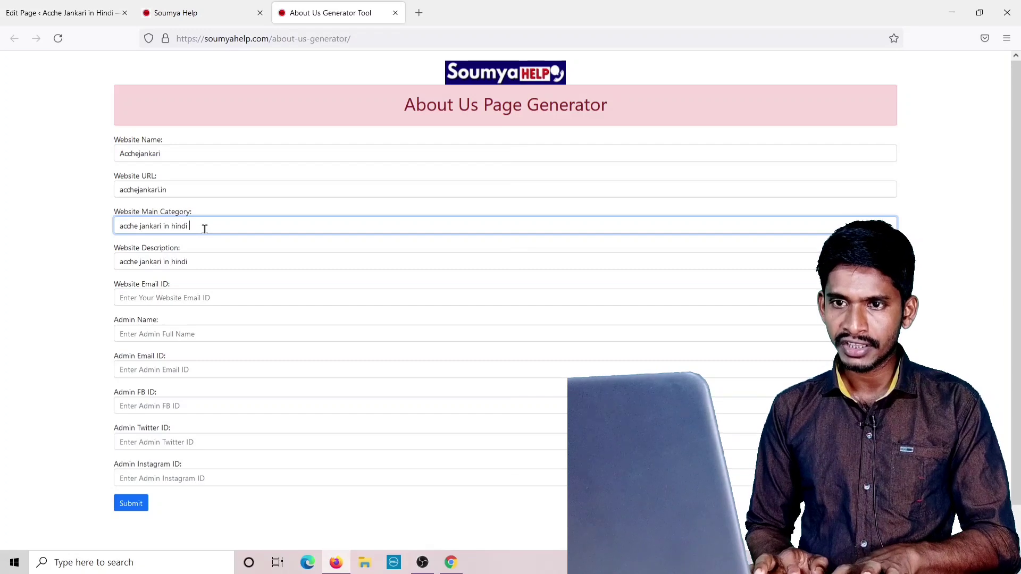
type("foe")
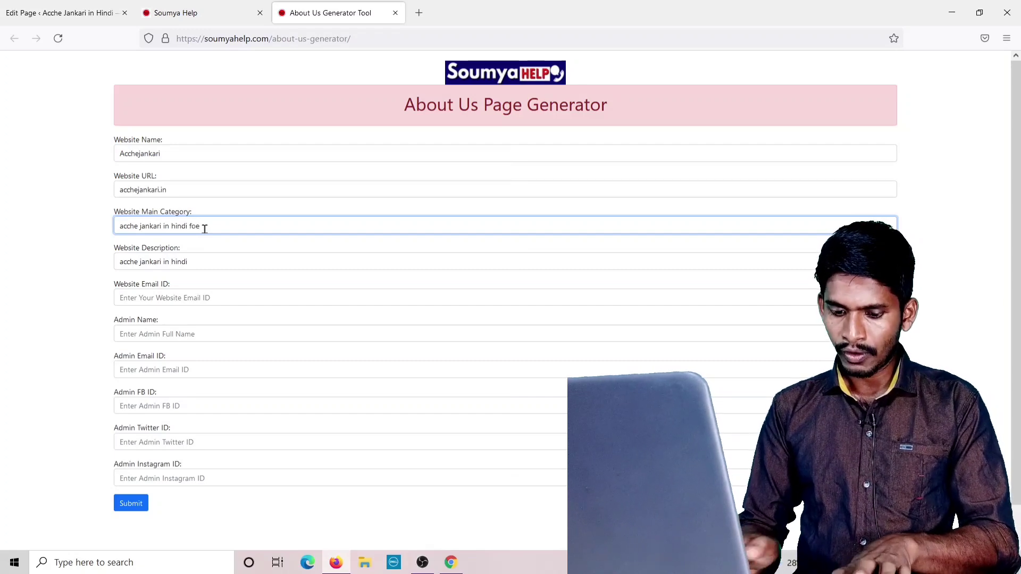
key("BackSpace")
type("r")
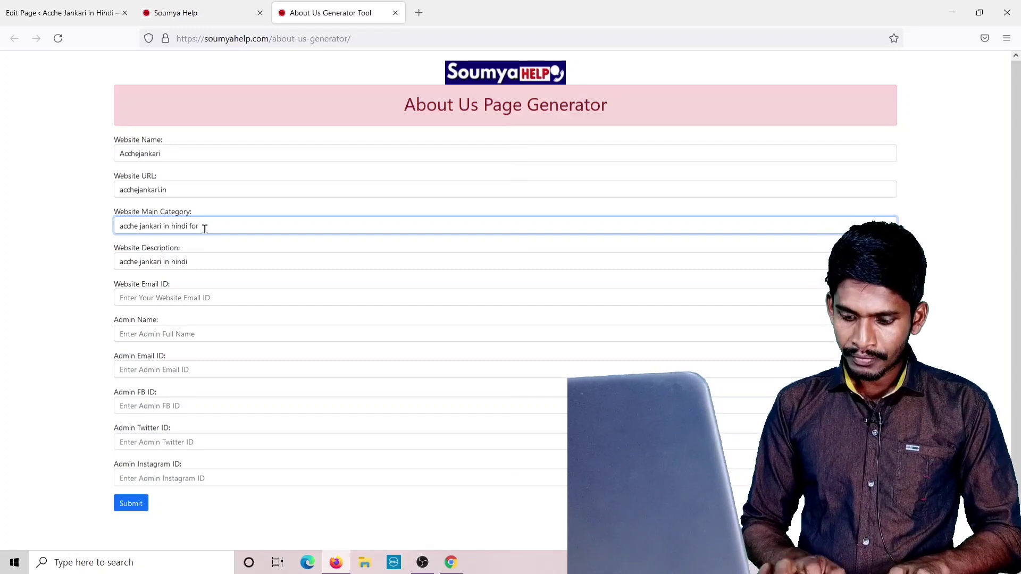
type(" villag")
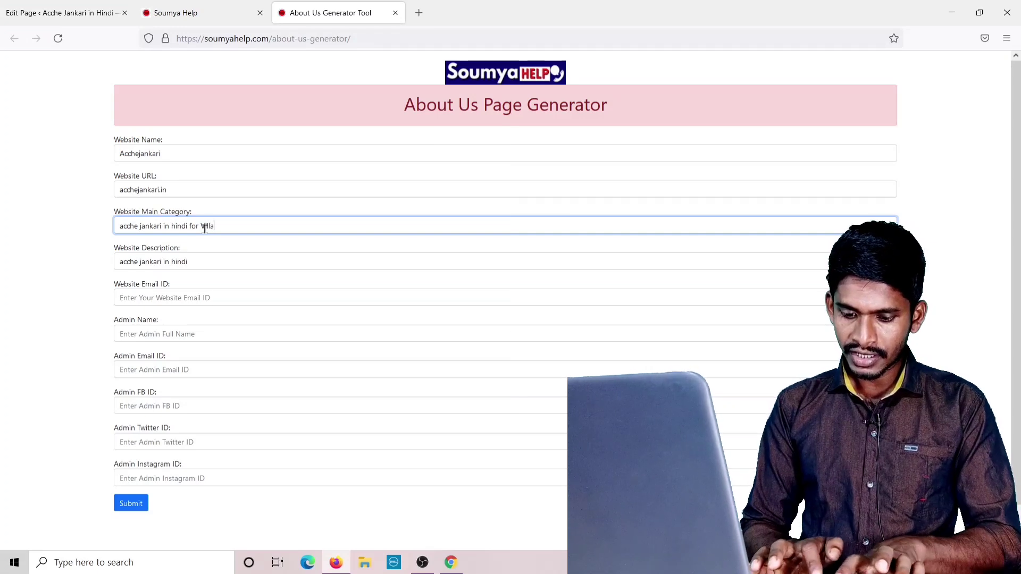
type("ers")
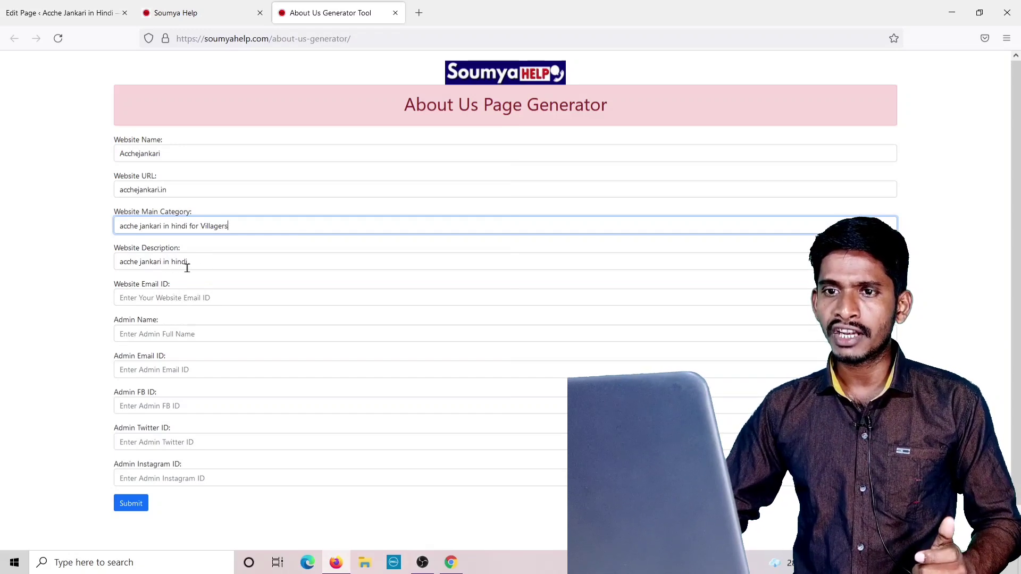
left_click(215, 264)
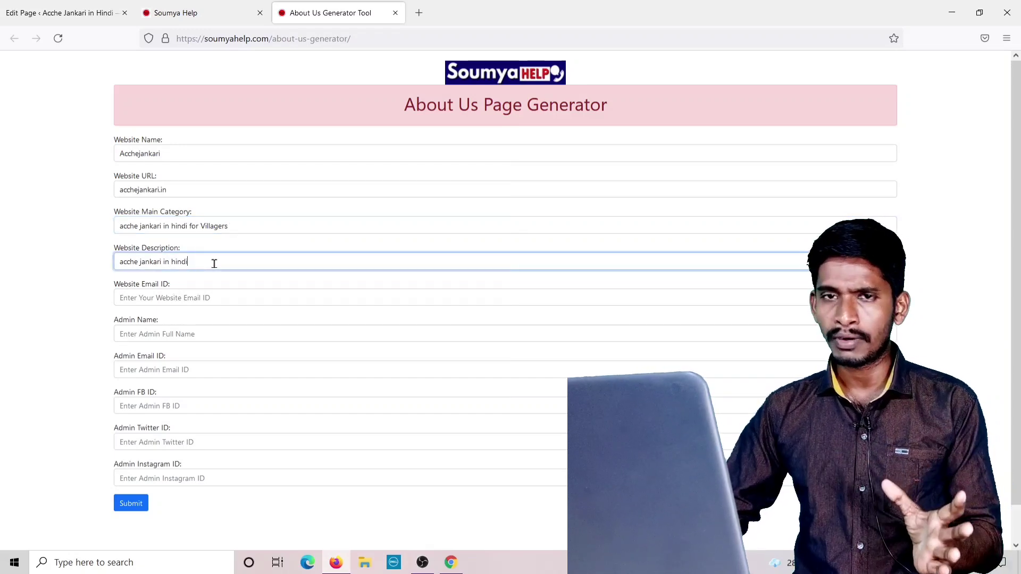
Fill in the website e-mail and admin name, and paste that e-mail as admin e-mail.
left_click(159, 298)
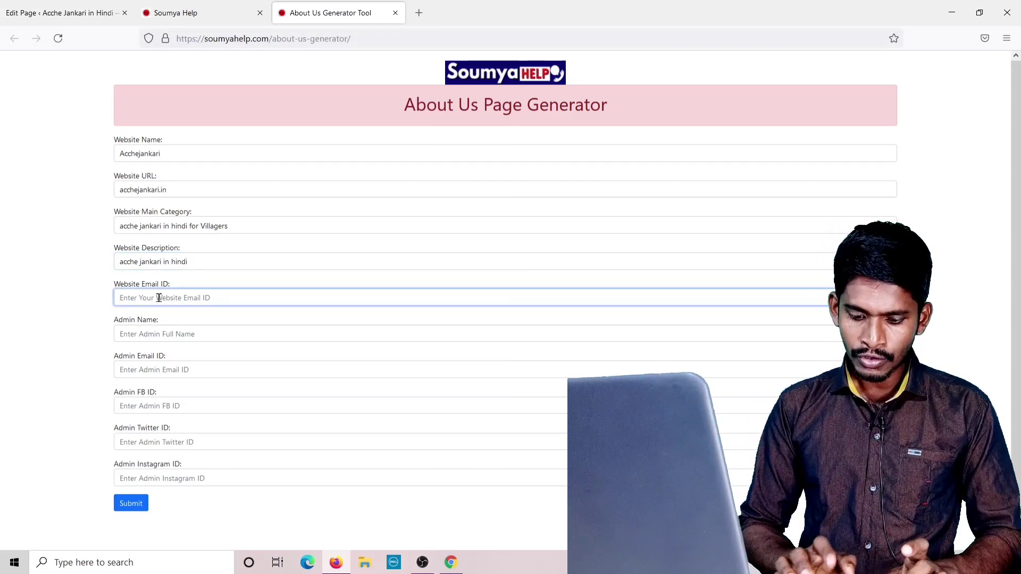
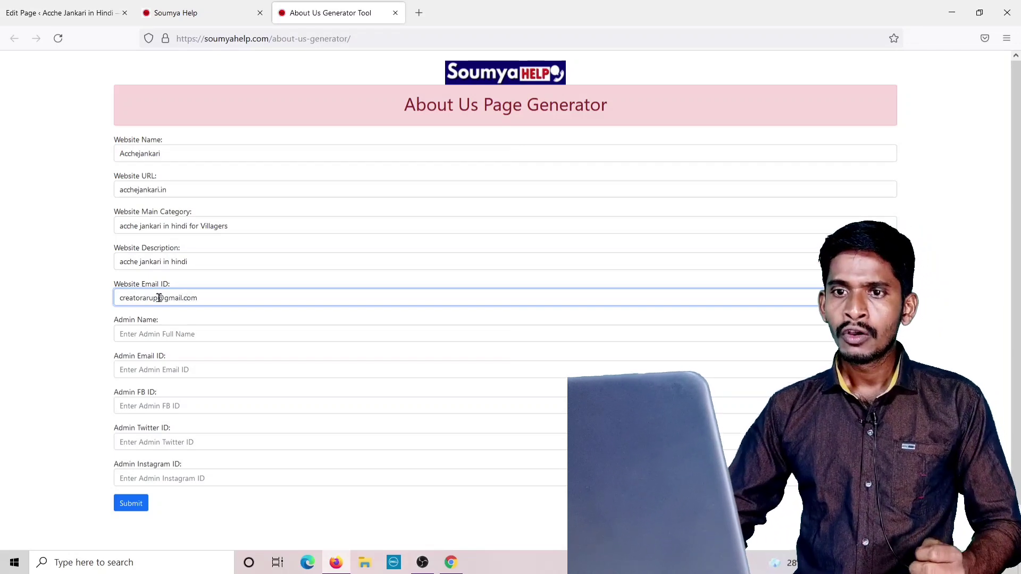
left_click(153, 335)
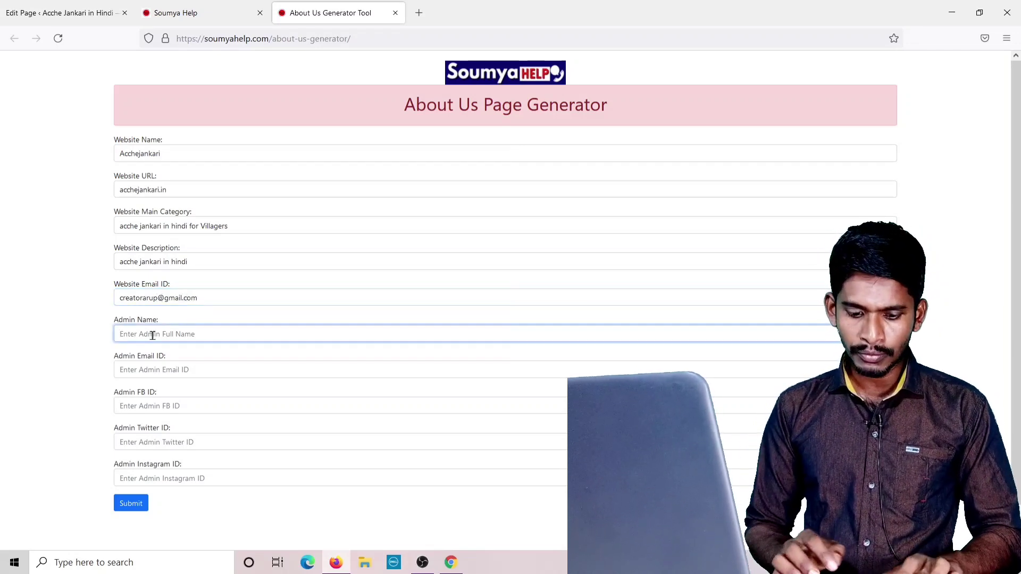
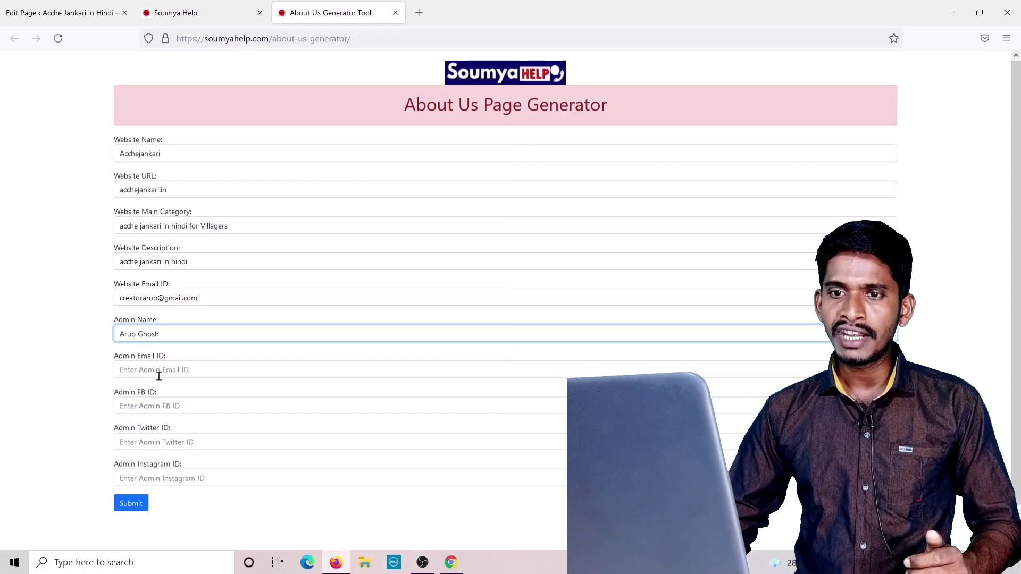
left_click(149, 371)
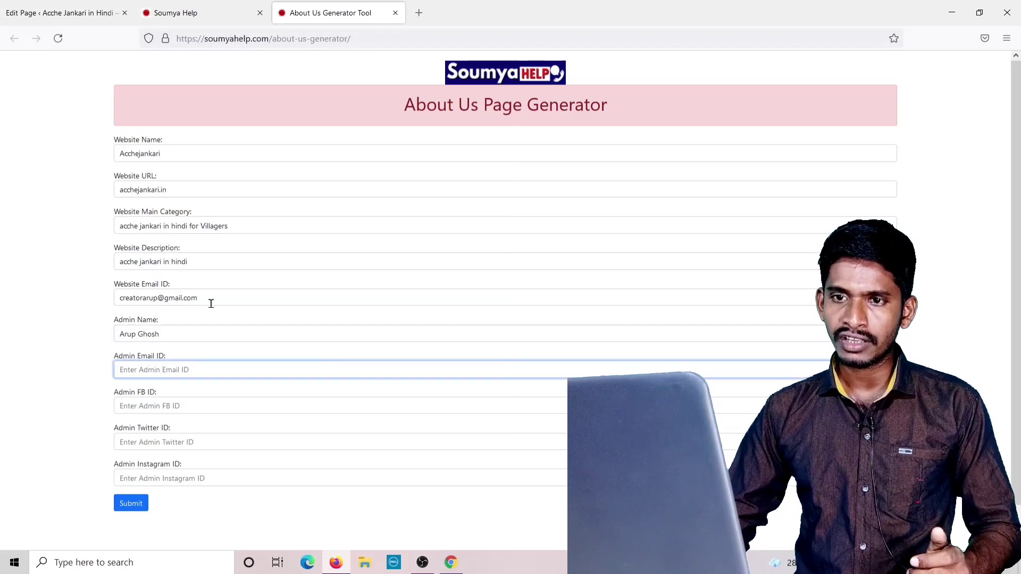
left_click_drag(199, 298, 120, 298)
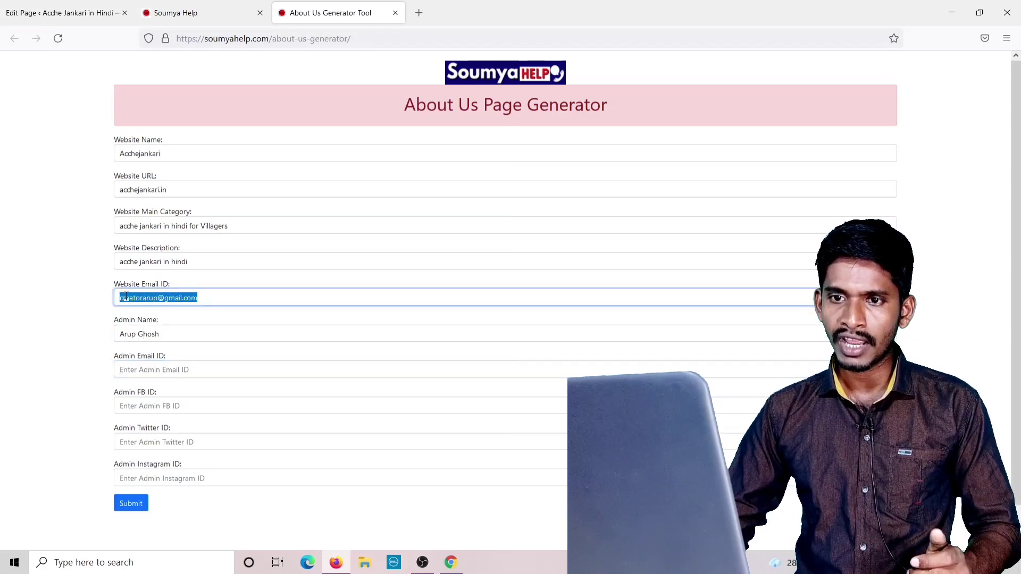
right_click(126, 297)
left_click(130, 368)
left_click(130, 369)
right_click(131, 368)
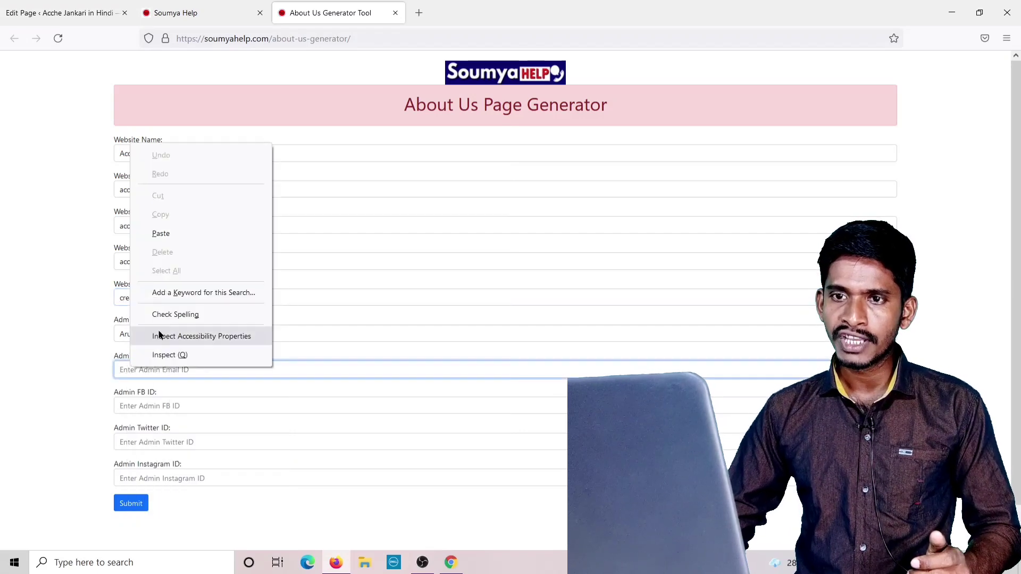
left_click(161, 234)
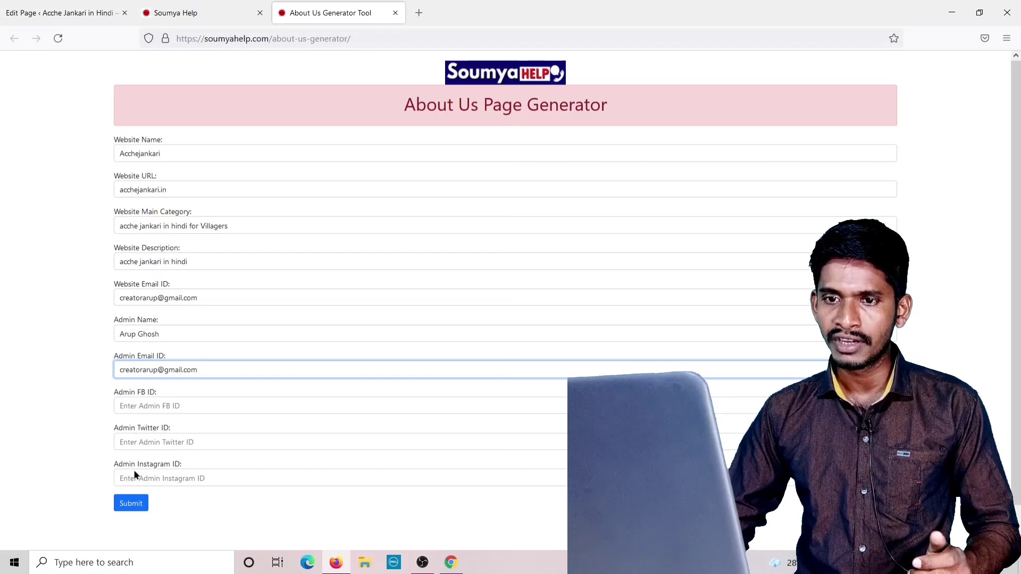
Enter # for the FB, Twitter and Instagram IDs and submit the form.
left_click(190, 406)
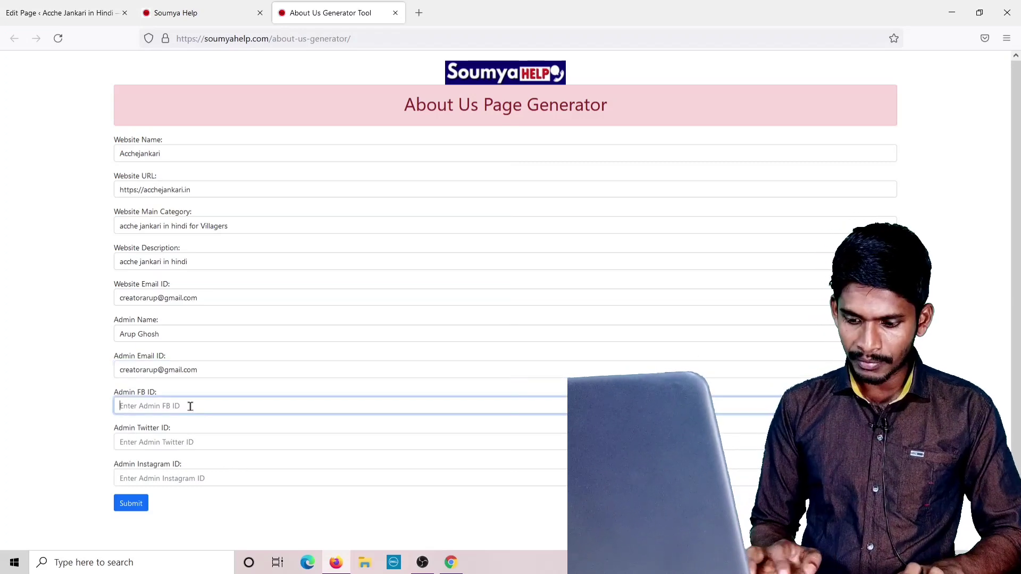
type("#")
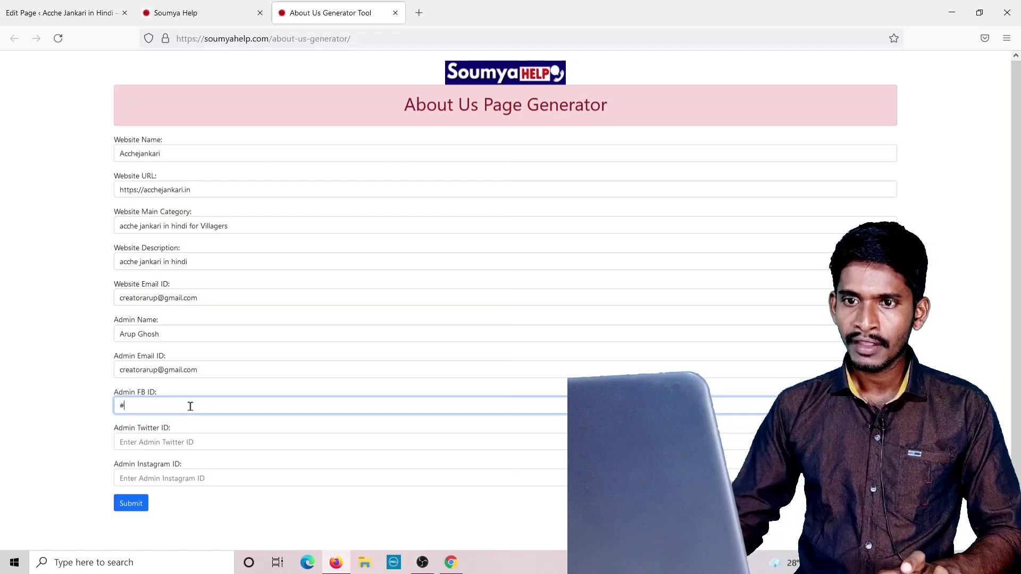
left_click(140, 442)
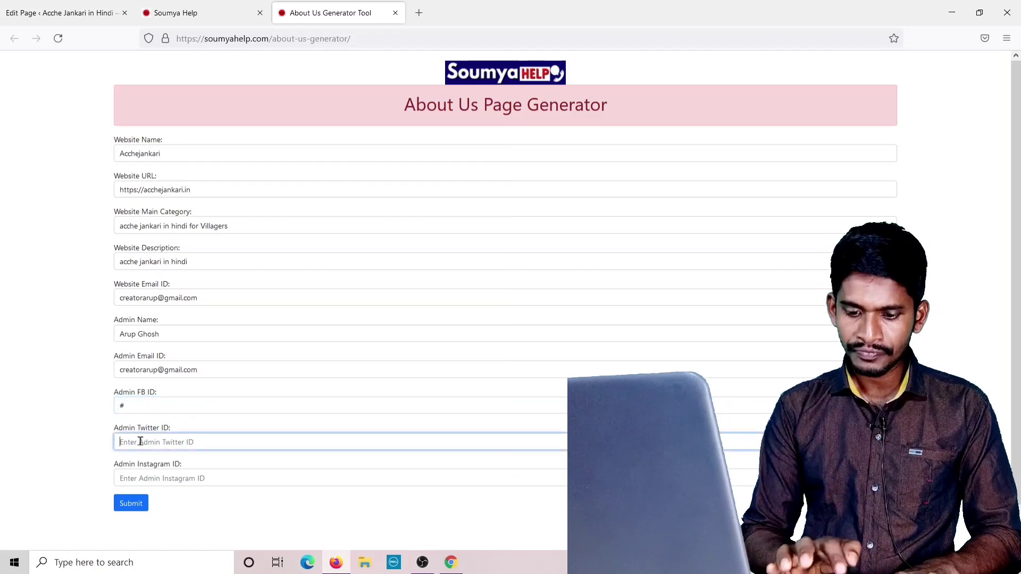
type("3")
key("BackSpace")
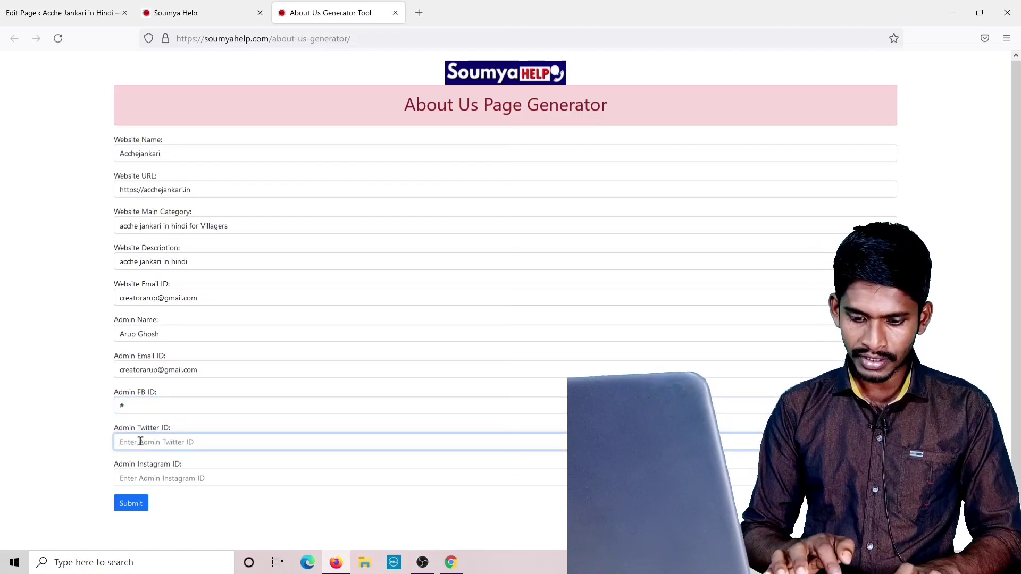
type("#")
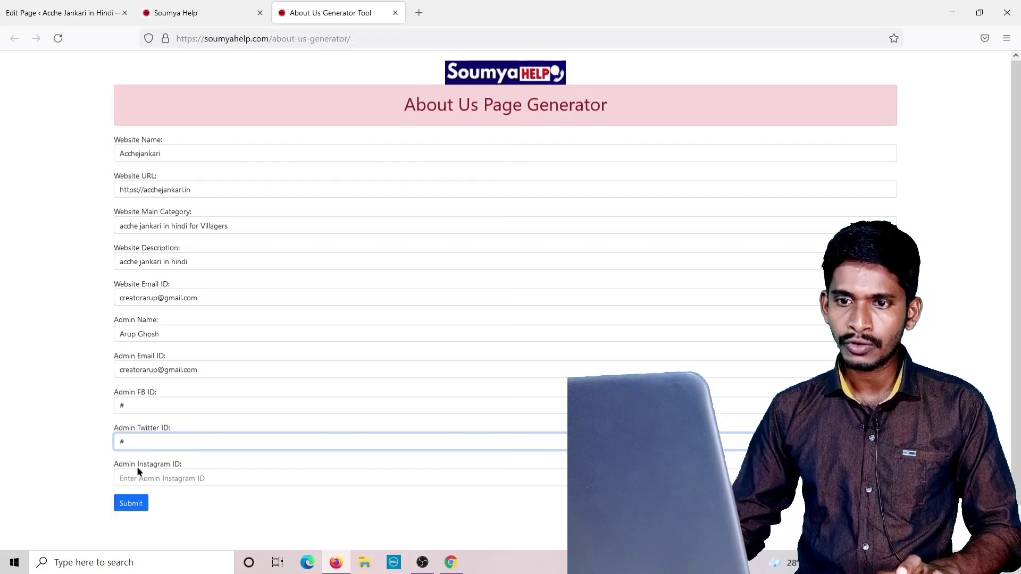
left_click(136, 473)
type("#")
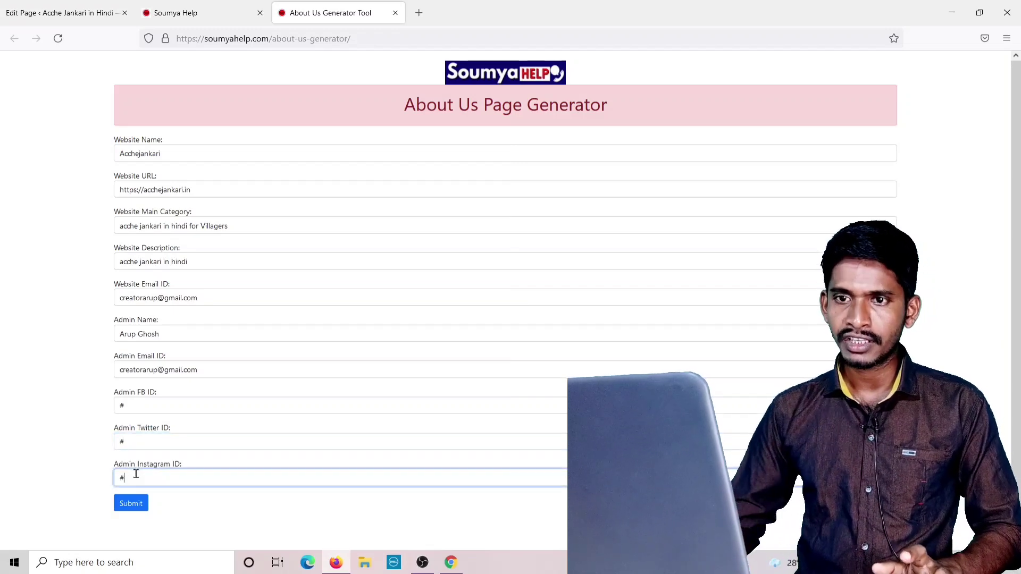
left_click(130, 505)
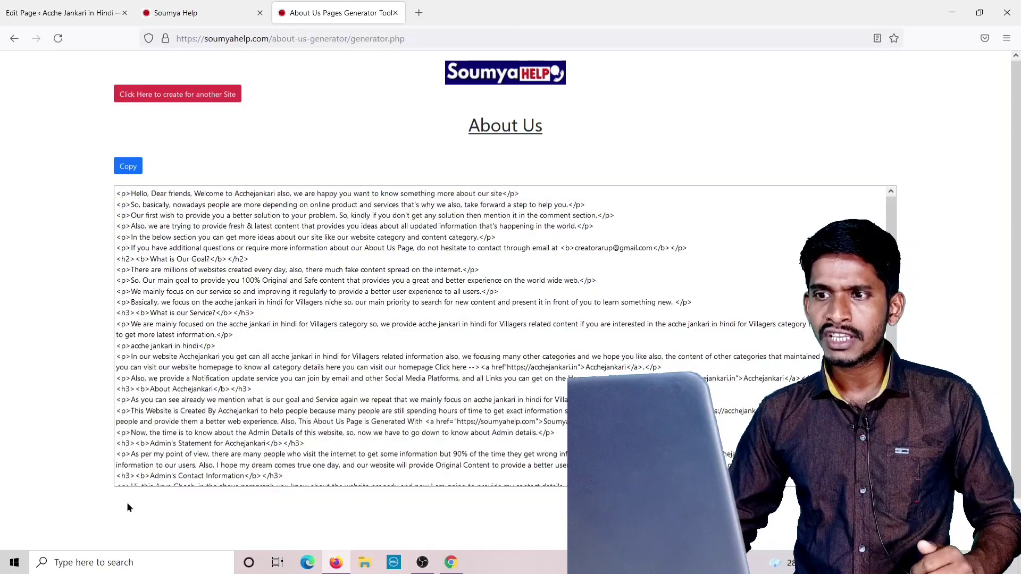
Copy the generated About Us HTML and return to the WordPress page editor tab.
scroll(404, 316, "down", 5)
scroll(435, 336, "down", 1)
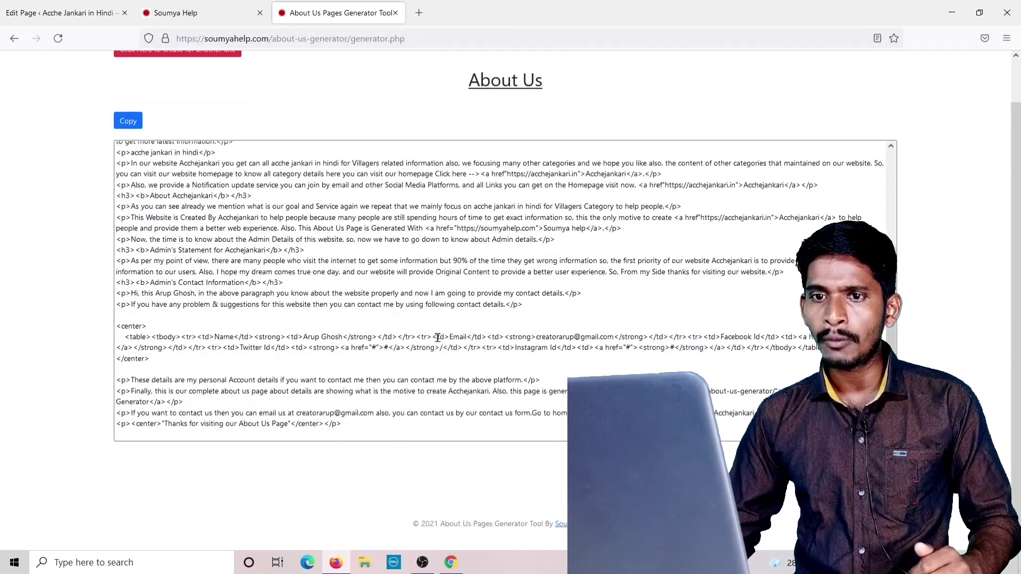
scroll(437, 337, "up", 1)
scroll(173, 230, "up", 5)
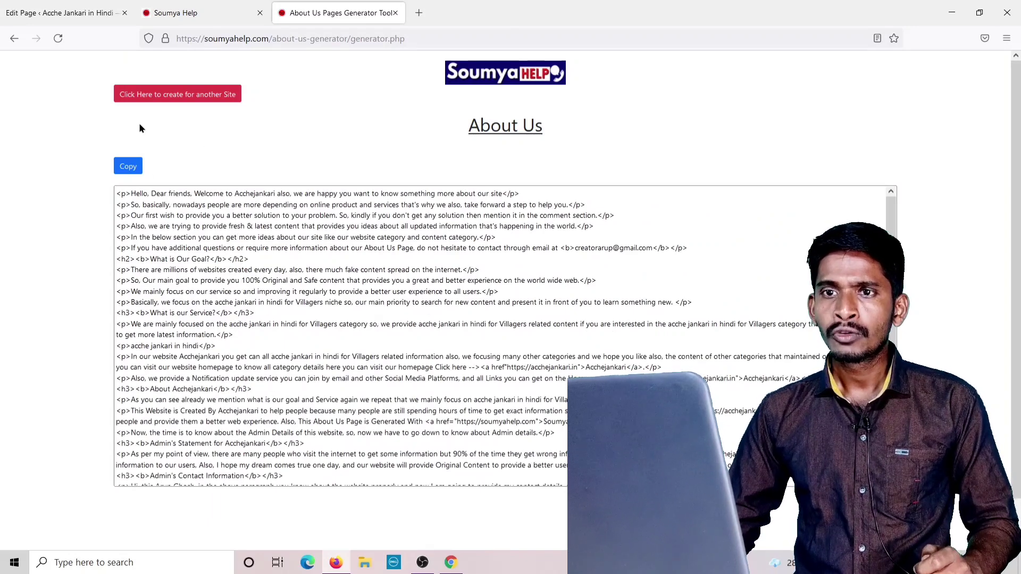
left_click(129, 167)
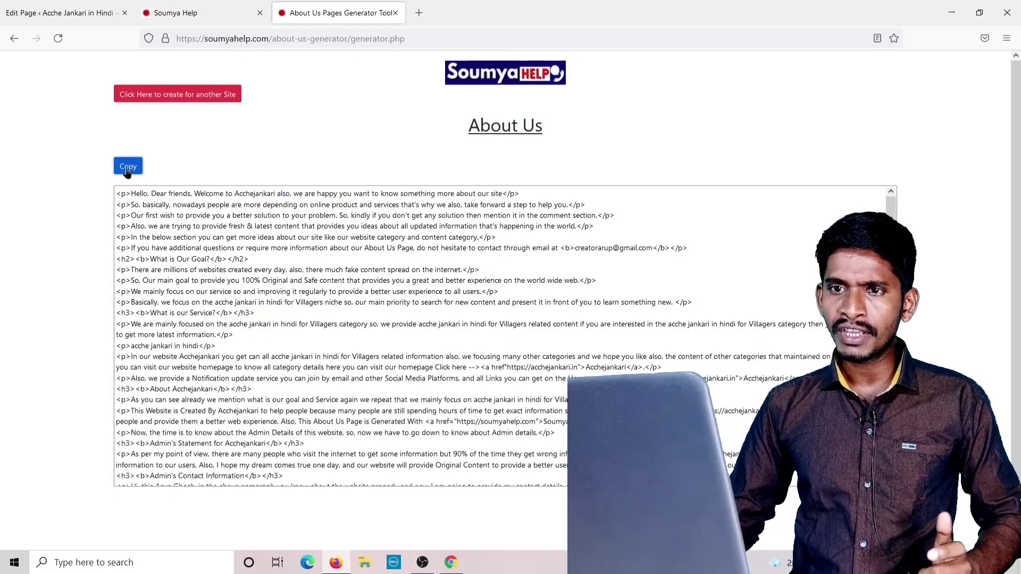
left_click(128, 166)
left_click(613, 322)
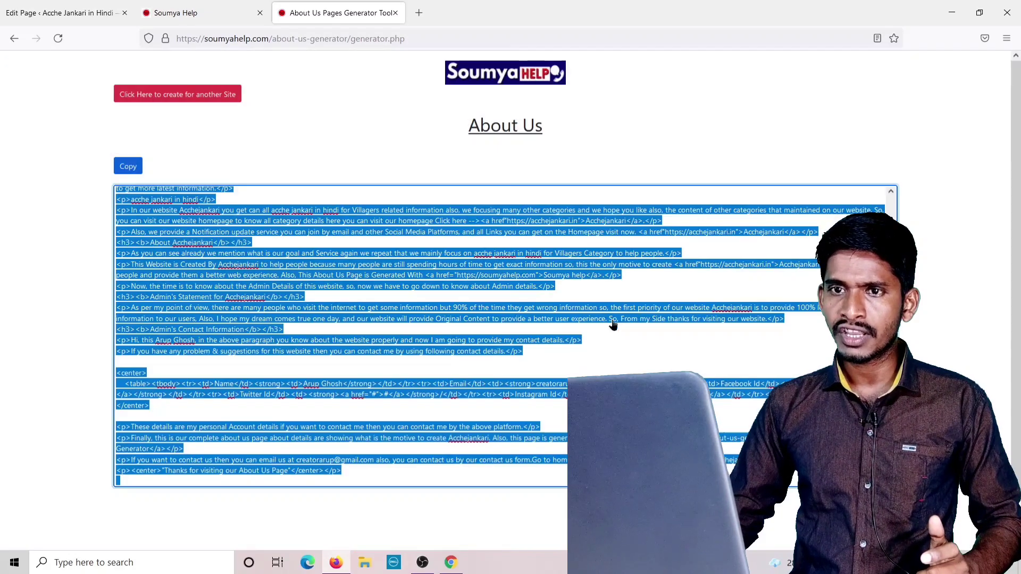
left_click(128, 166)
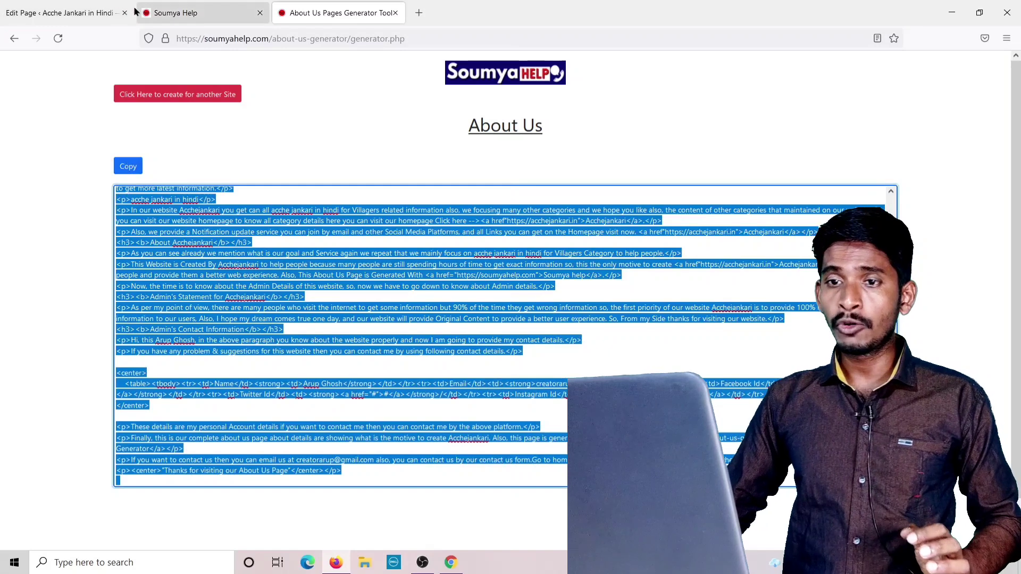
left_click(83, 21)
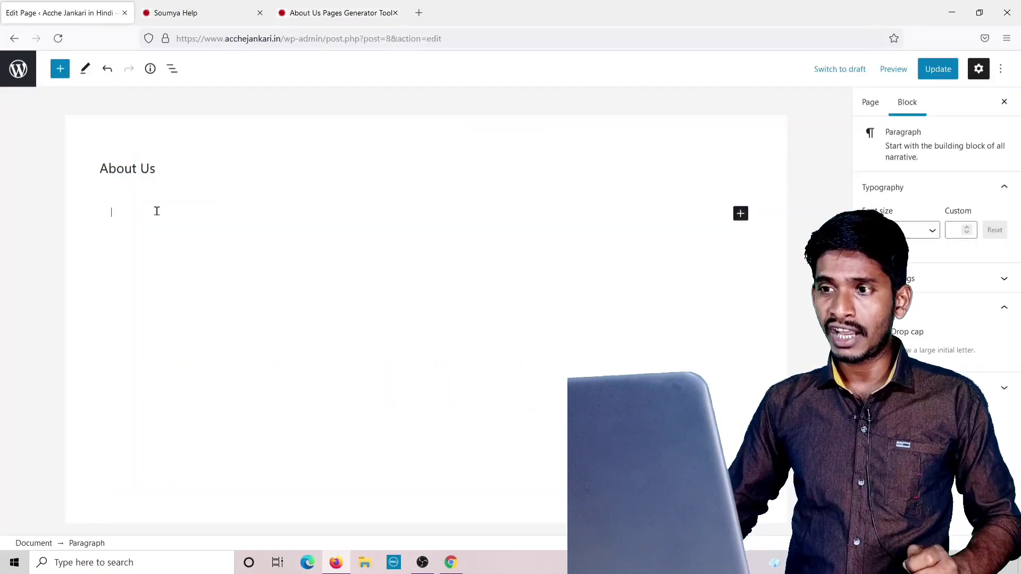
Browse and dismiss the block inserter, then bring up the editor's Options menu.
left_click(740, 214)
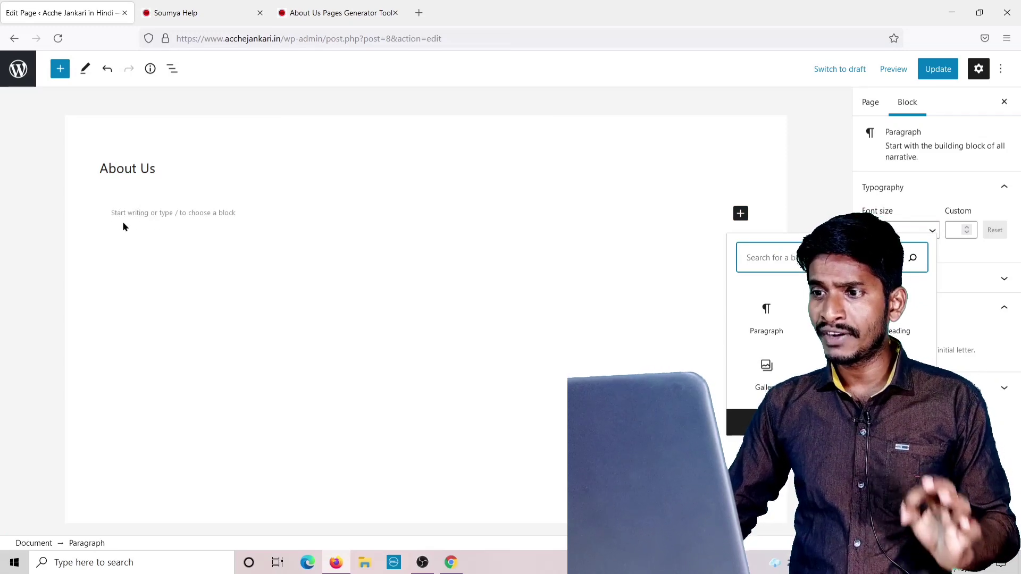
left_click(115, 213)
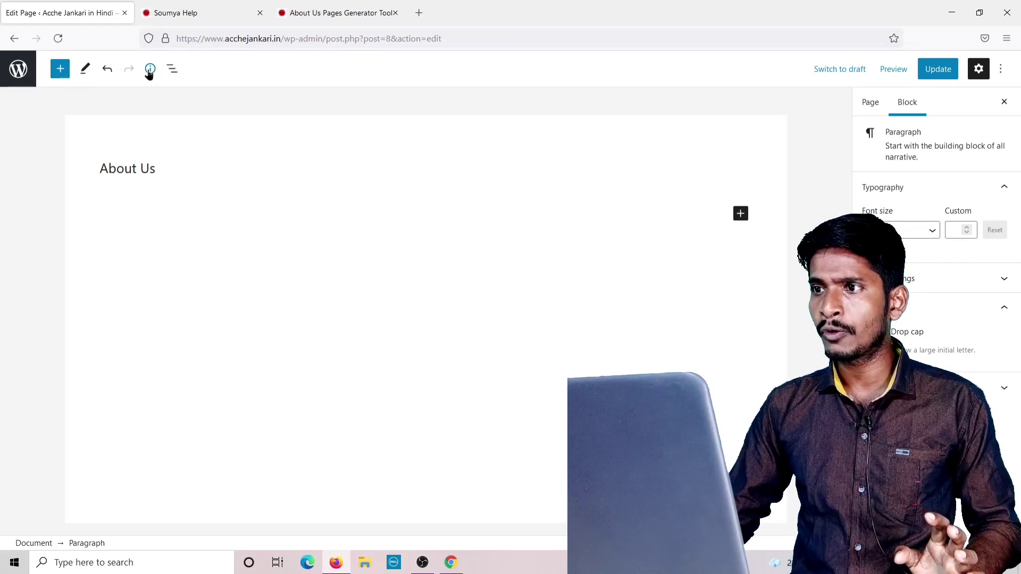
left_click(1001, 72)
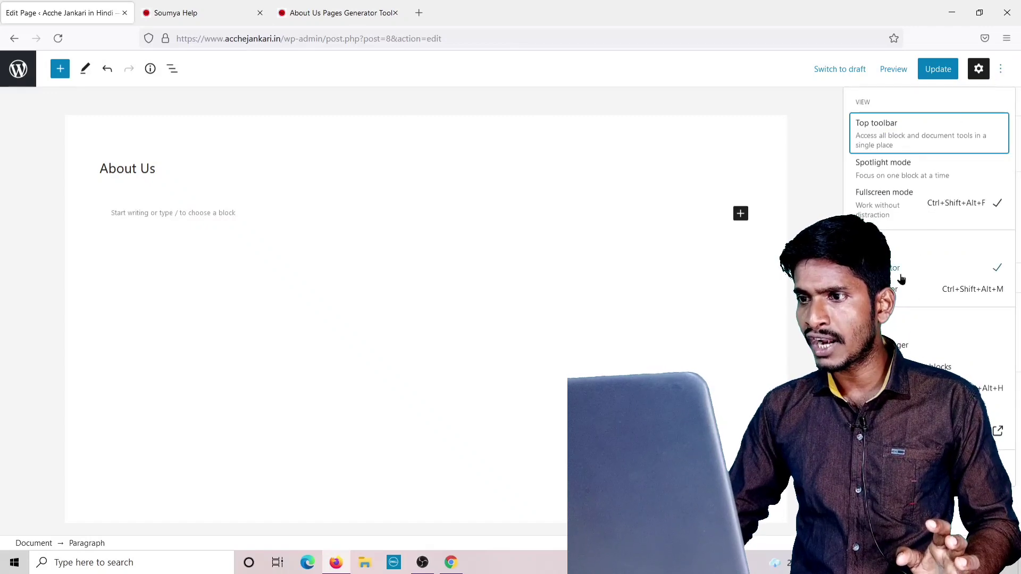
Switch to the Code editor and paste the generated HTML as the page content.
left_click(895, 290)
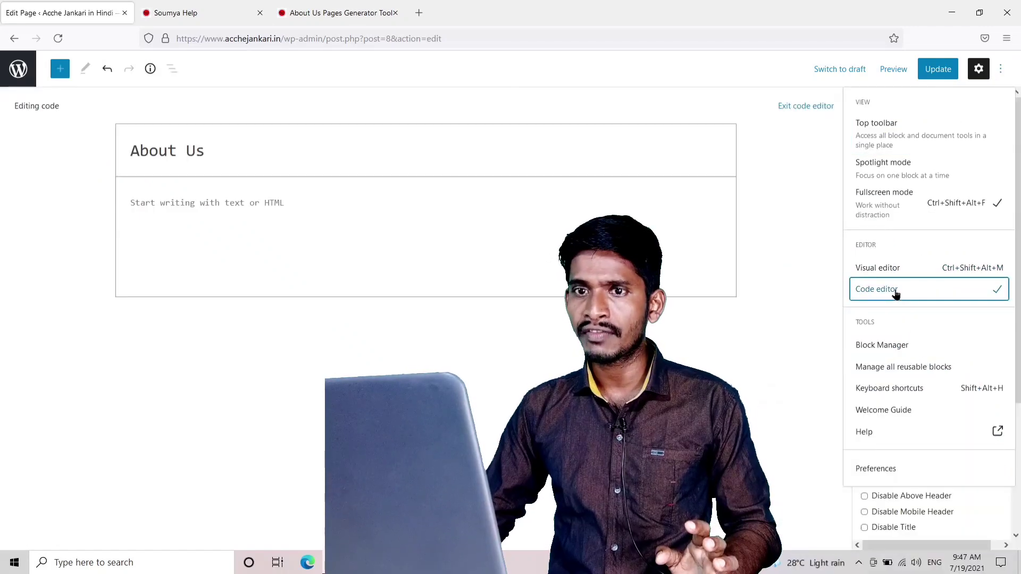
right_click(133, 198)
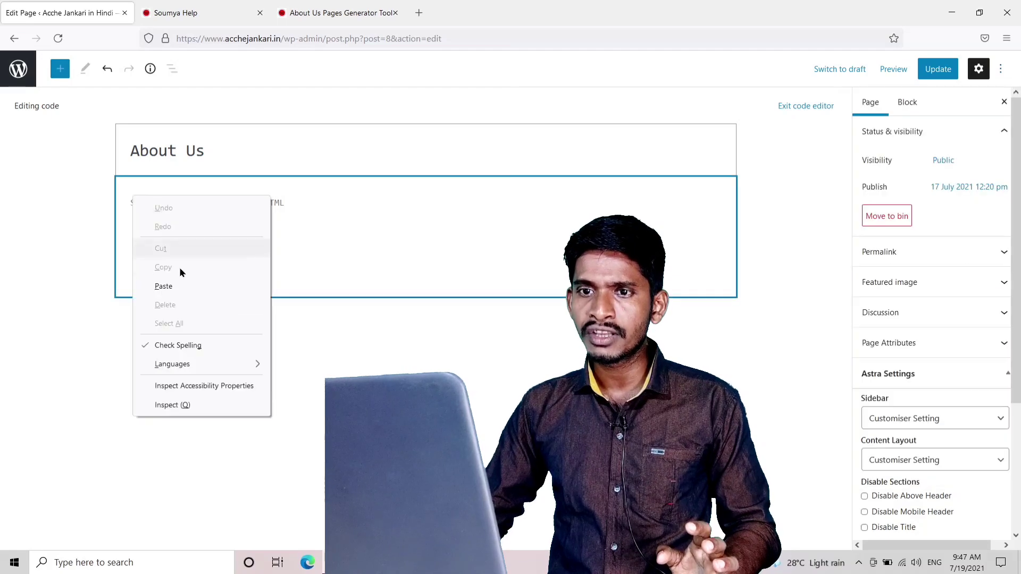
left_click(174, 292)
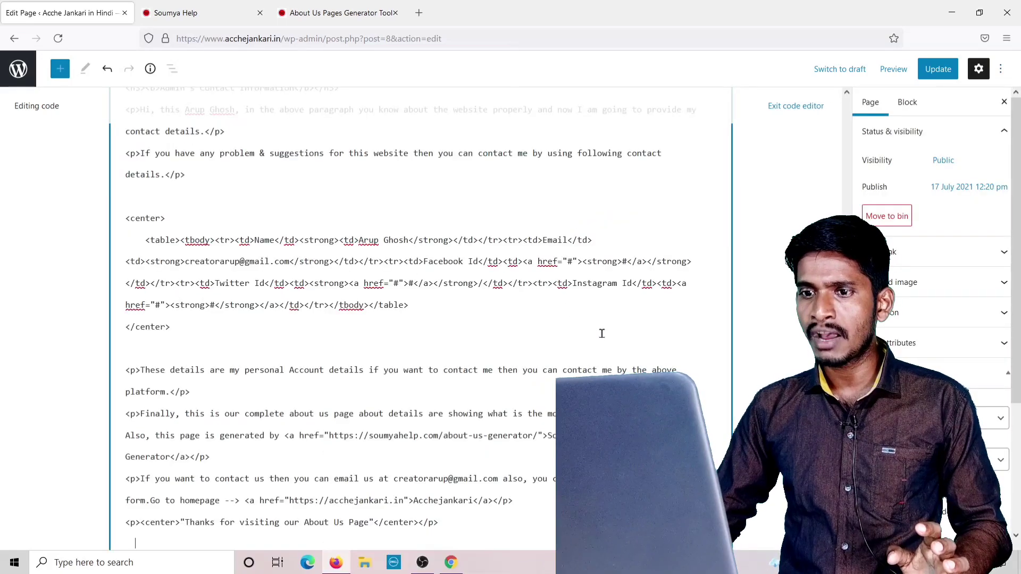
scroll(603, 332, "up", 20)
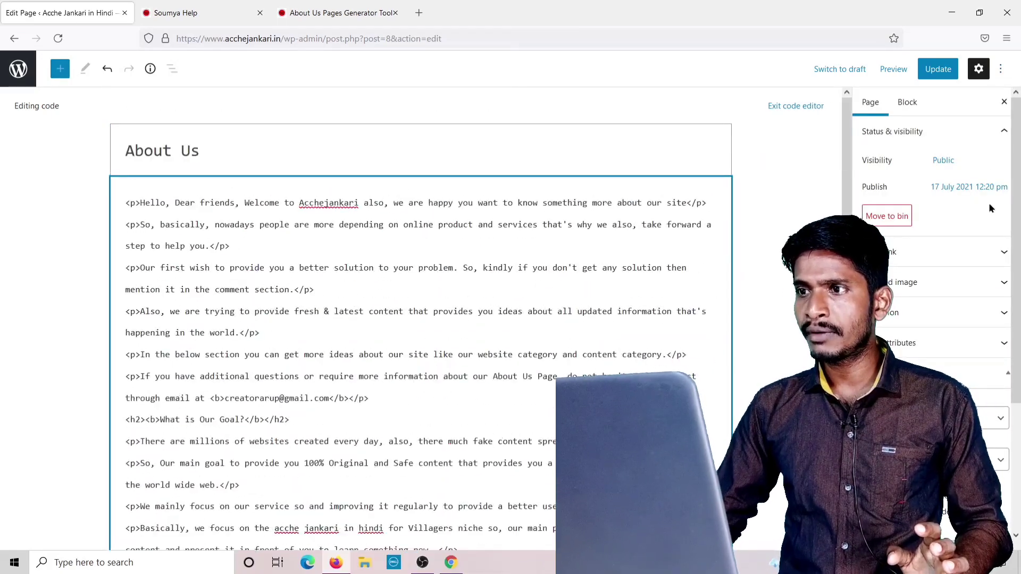
Update the About Us page, retrying after the error, and return to Pages.
left_click(936, 70)
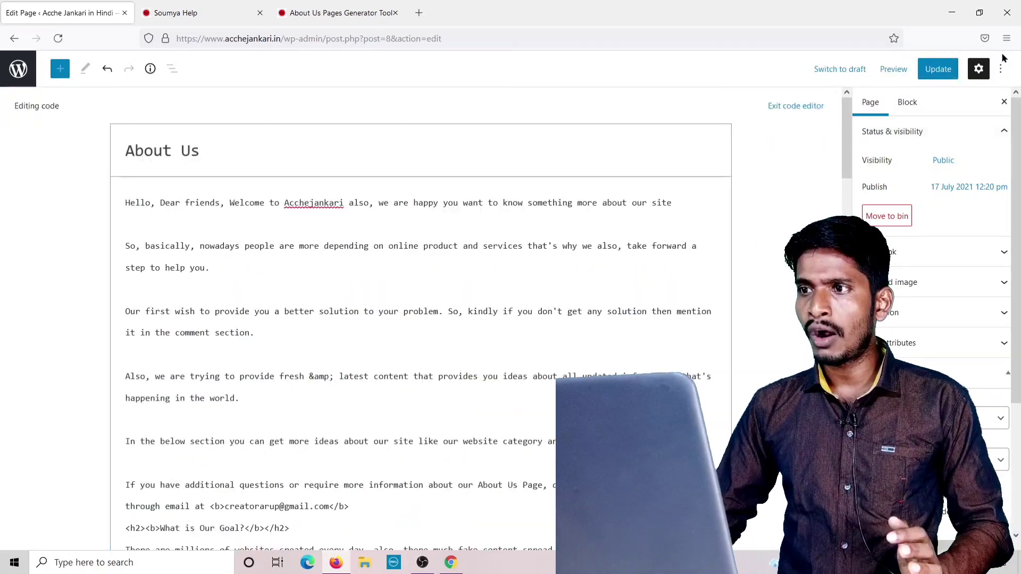
left_click(945, 74)
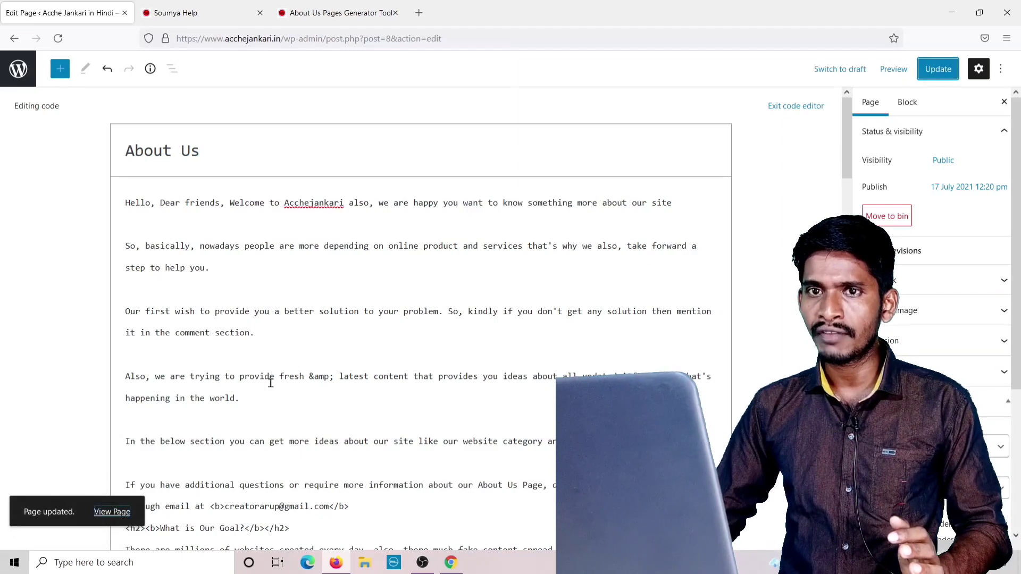
left_click(12, 41)
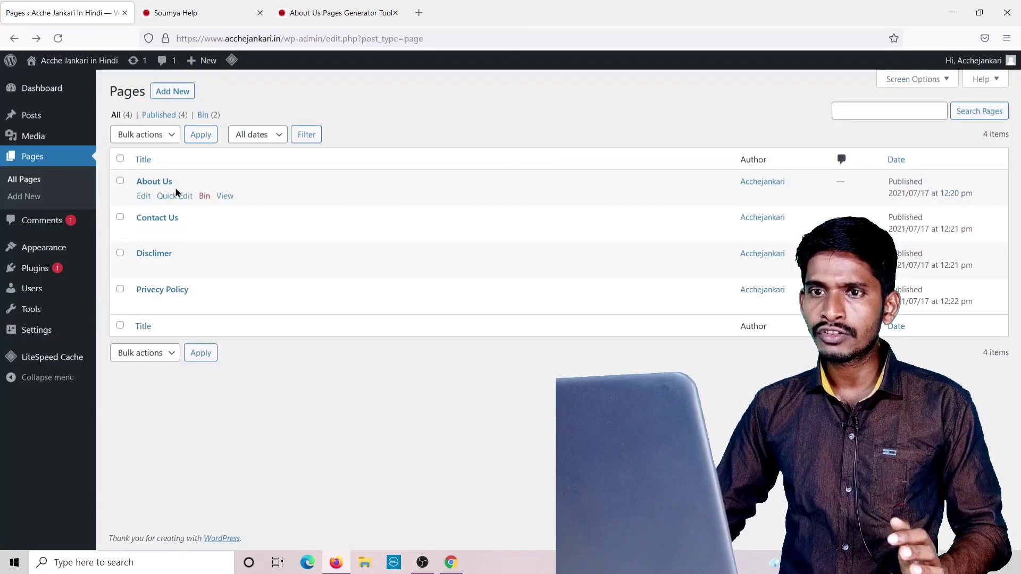
View the live About Us page and scroll through its generated sections and admin contact table.
left_click(224, 197)
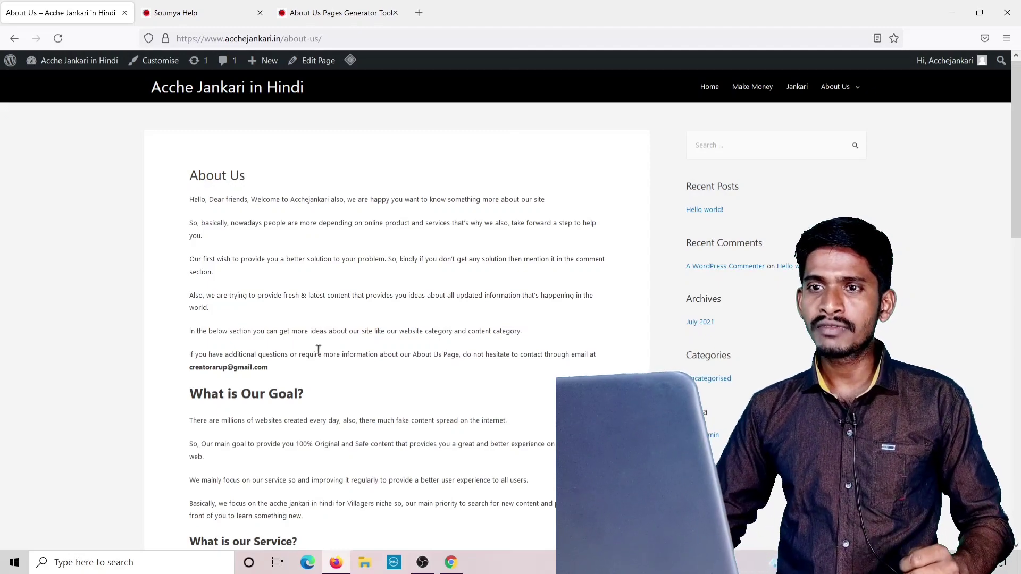
scroll(303, 269, "down", 3)
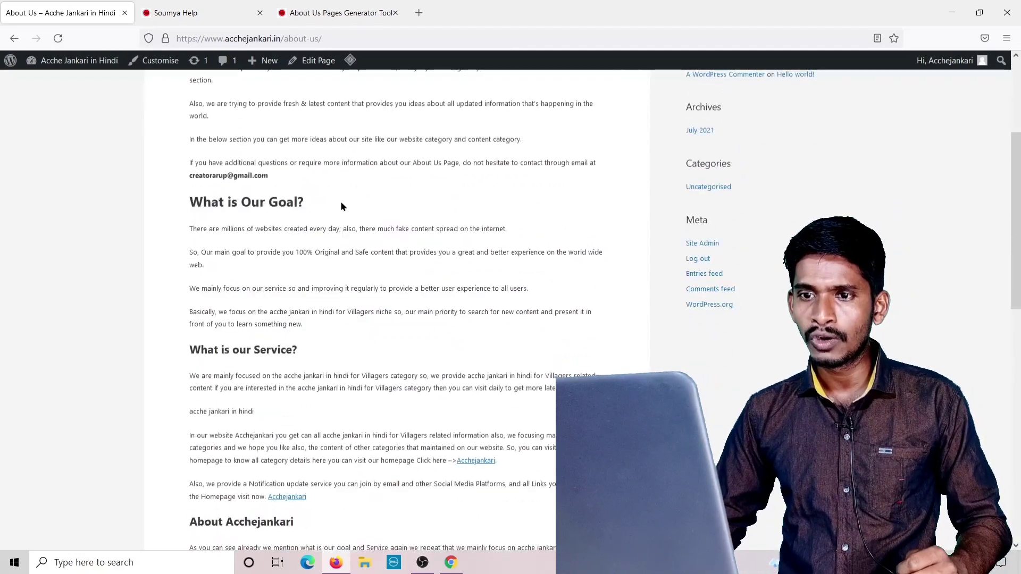
scroll(341, 207, "down", 2)
scroll(340, 215, "down", 3)
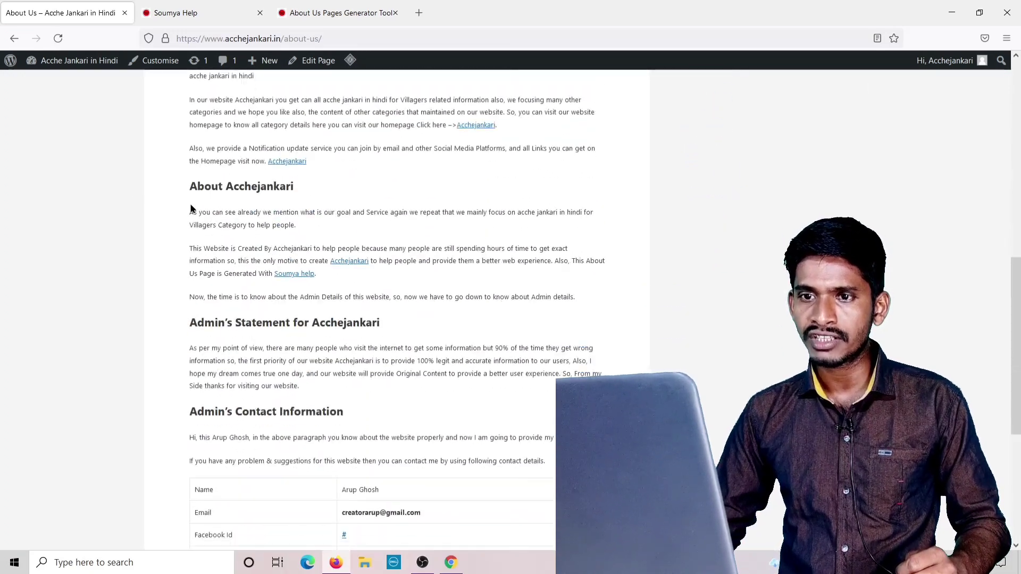
scroll(343, 210, "down", 2)
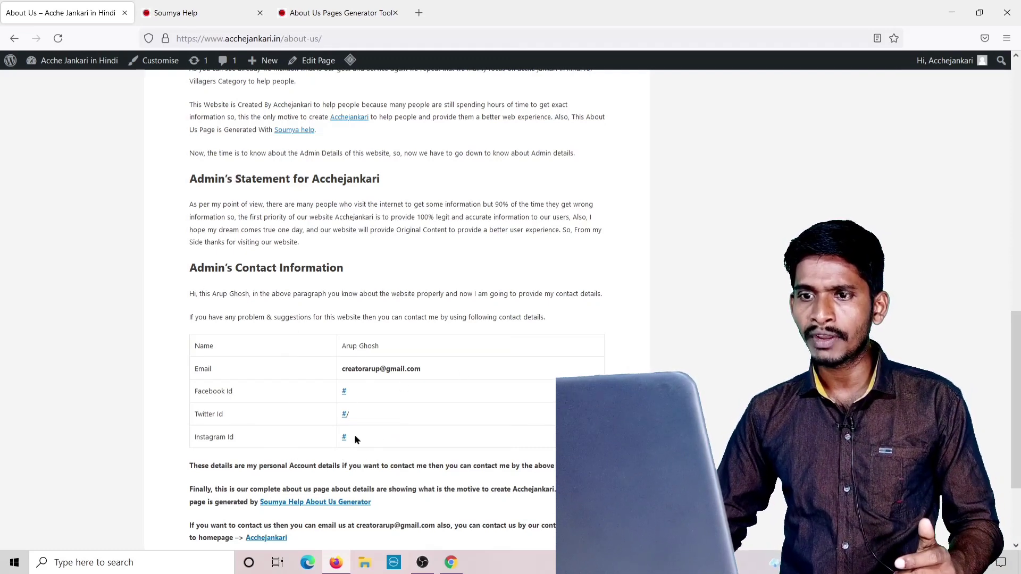
scroll(358, 392, "down", 3)
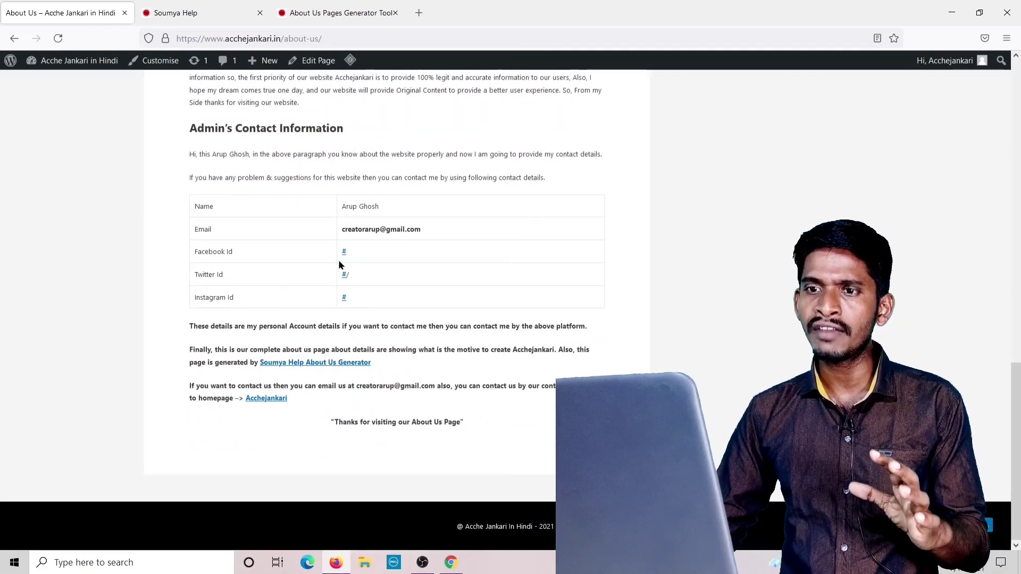
scroll(340, 265, "up", 3)
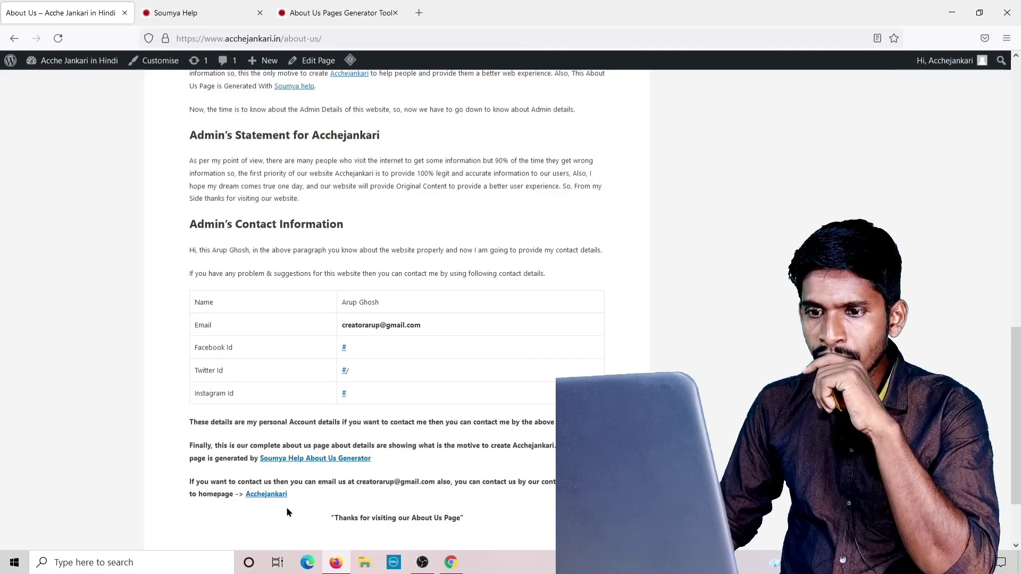
scroll(314, 479, "down", 2)
scroll(314, 474, "up", 1)
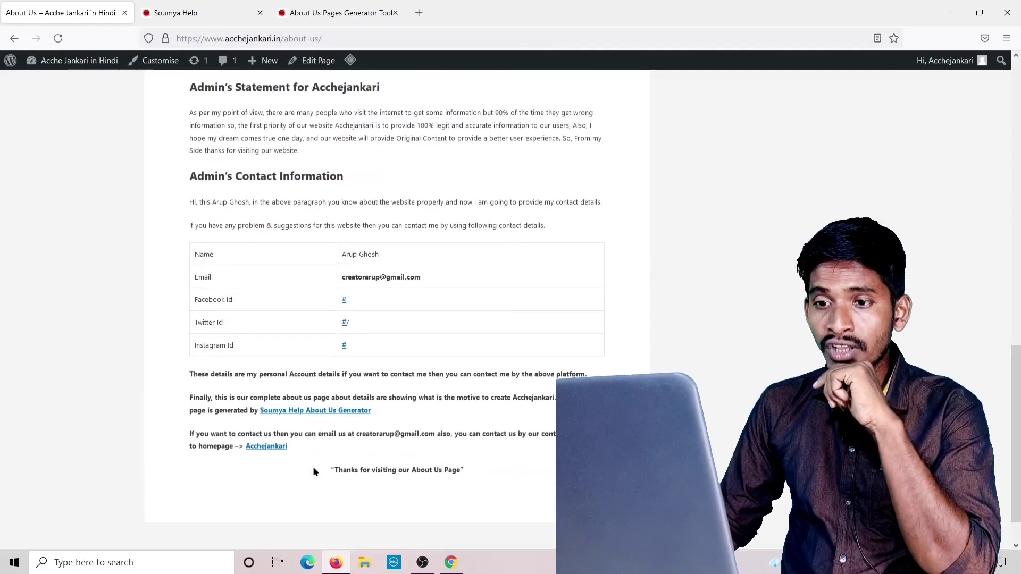
scroll(313, 470, "up", 1)
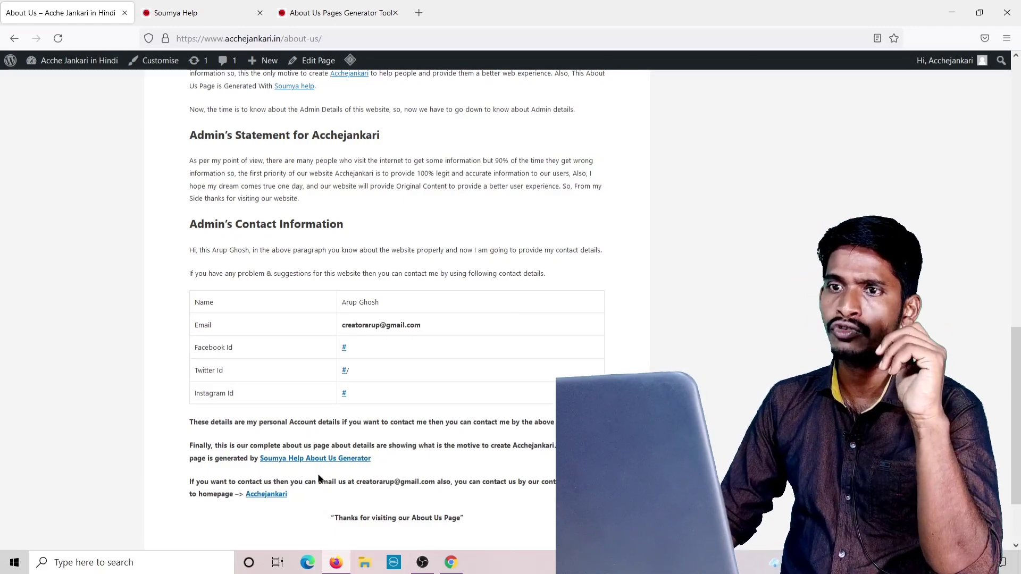
scroll(369, 272, "up", 15)
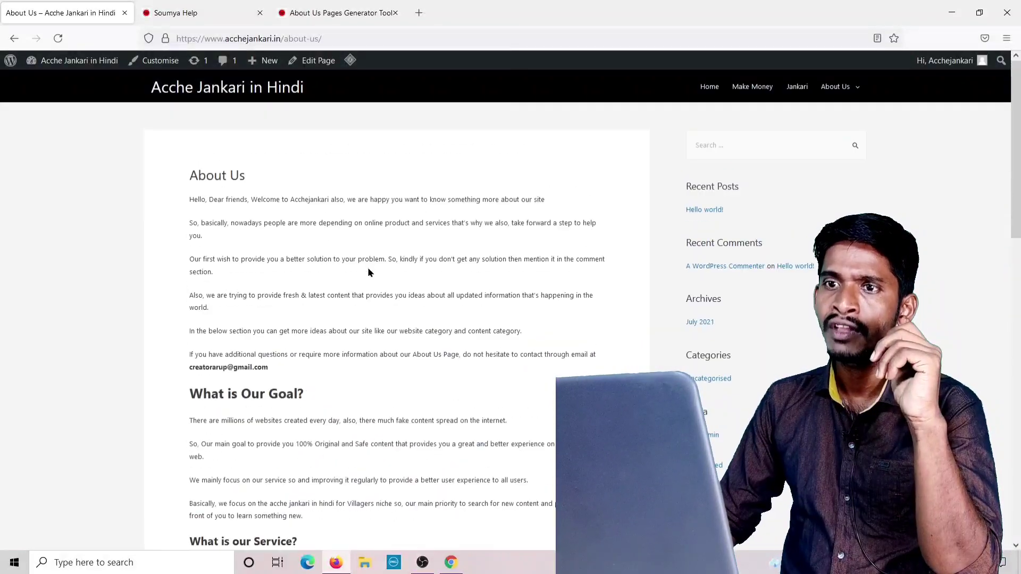
Delete the closing 'Finally…Generator' credit paragraph and its blank line, then update the About Us page.
left_click(311, 63)
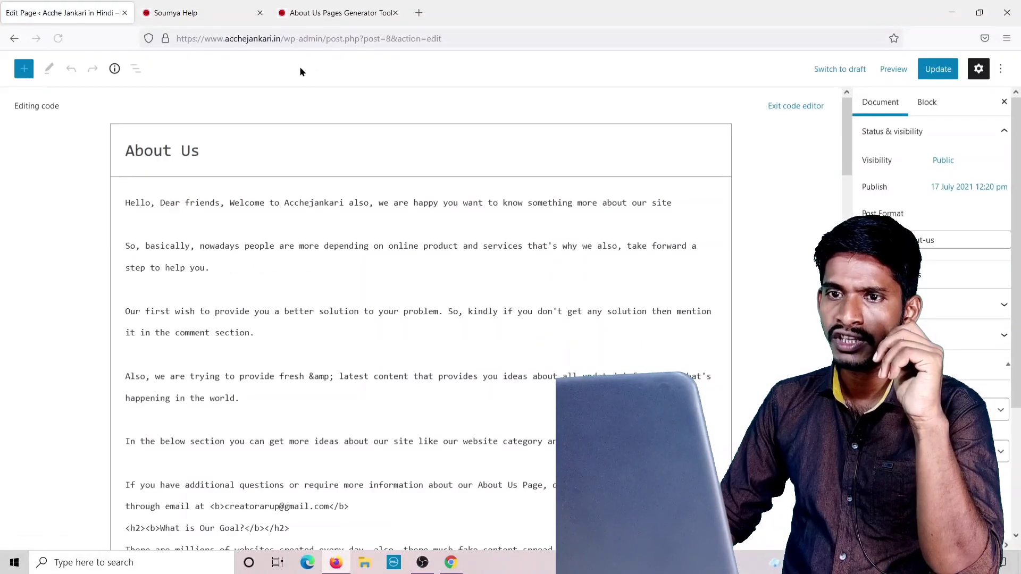
scroll(373, 333, "down", 20)
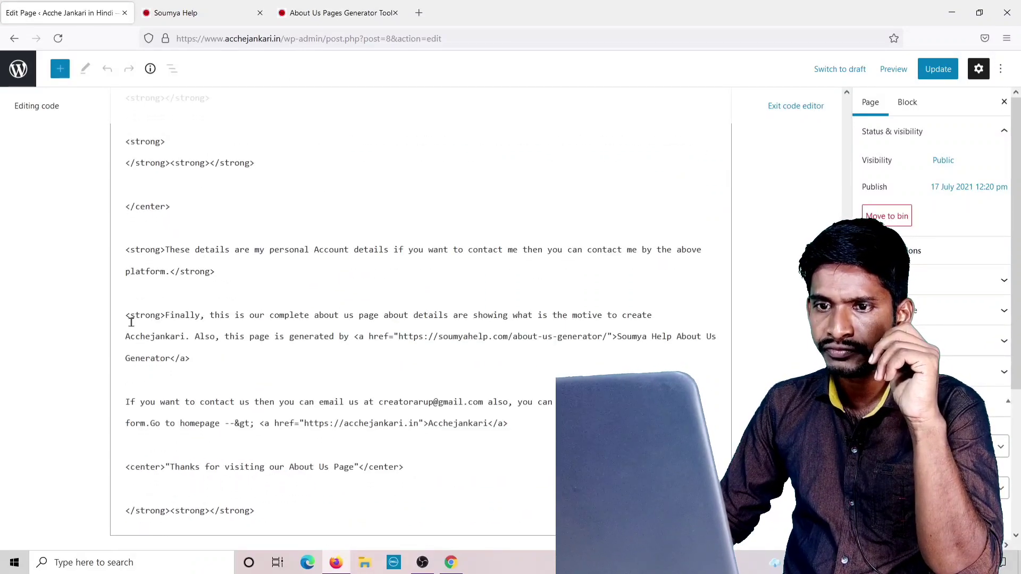
left_click_drag(123, 314, 190, 360)
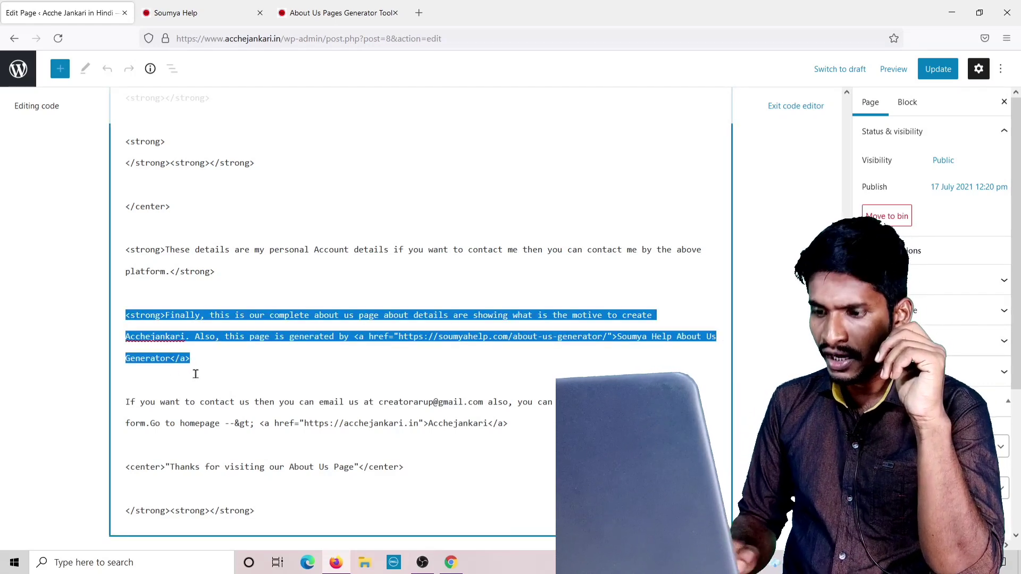
key("BackSpace")
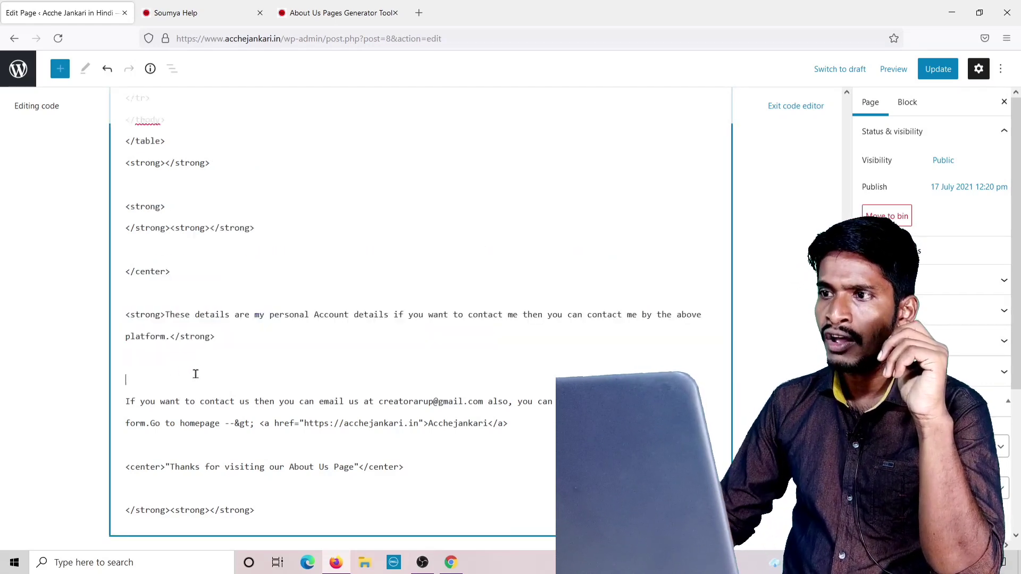
key("BackSpace")
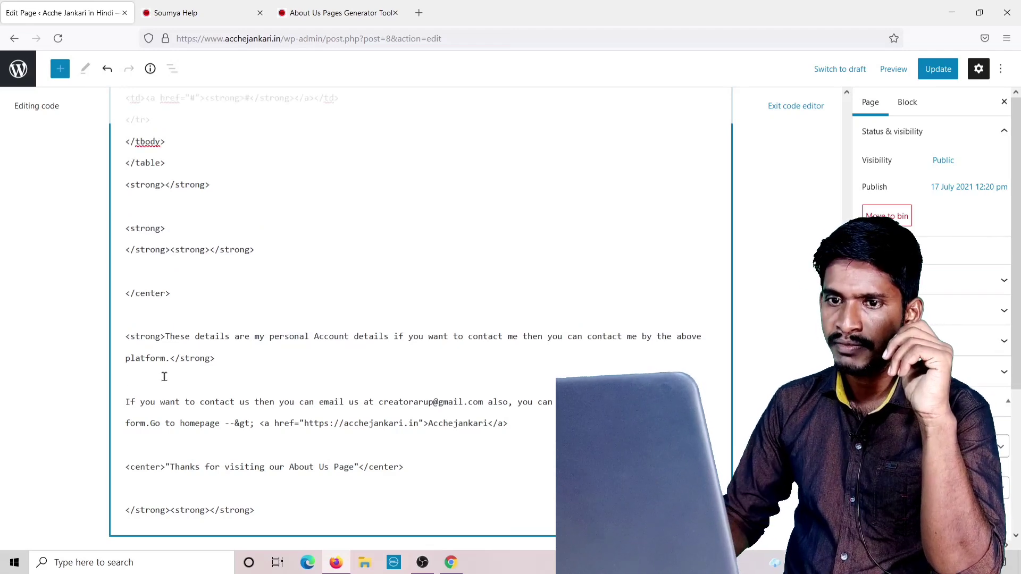
left_click(942, 75)
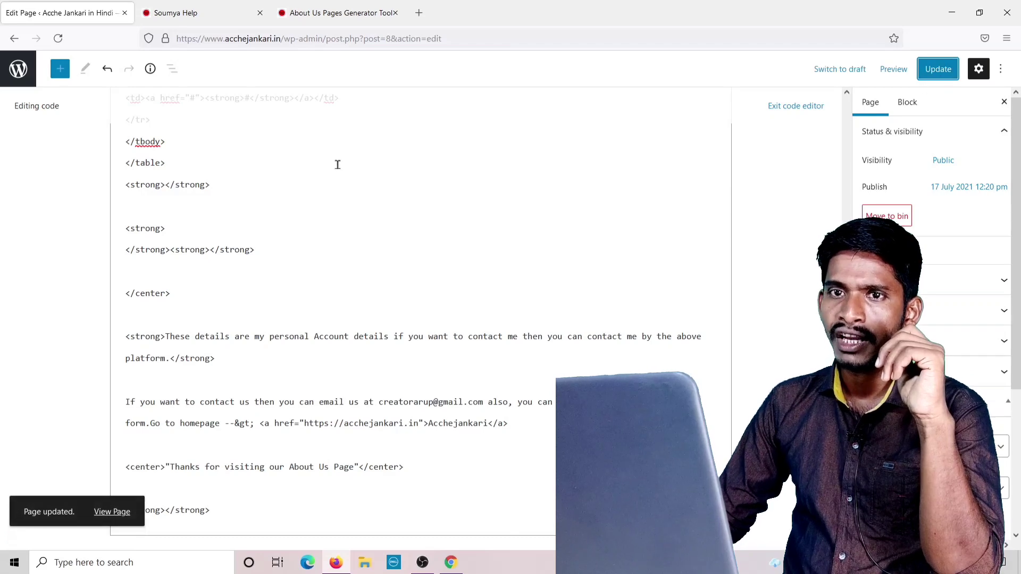
Check the available WordPress updates, then go to the All Pages list.
left_click(14, 41)
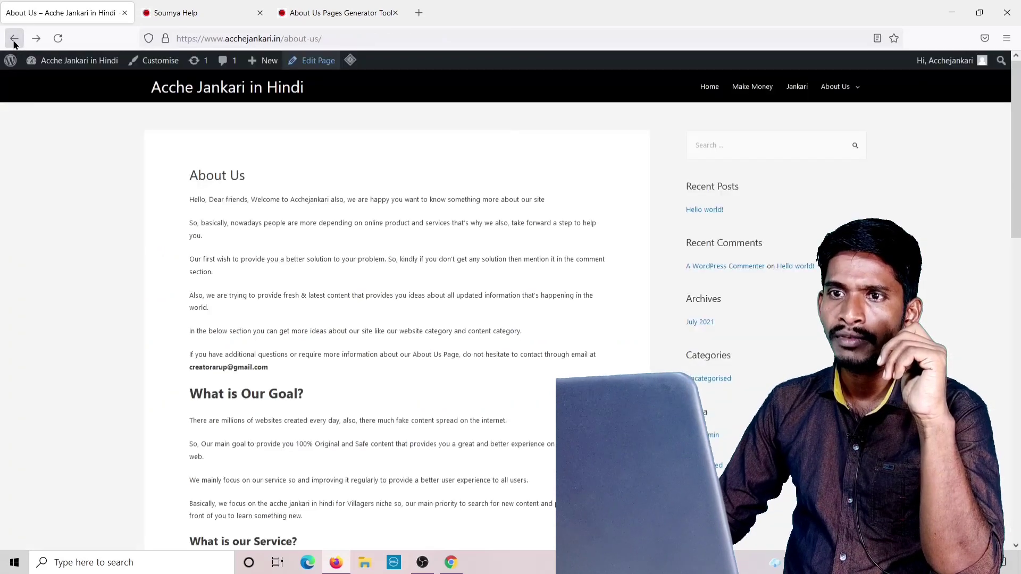
left_click(195, 63)
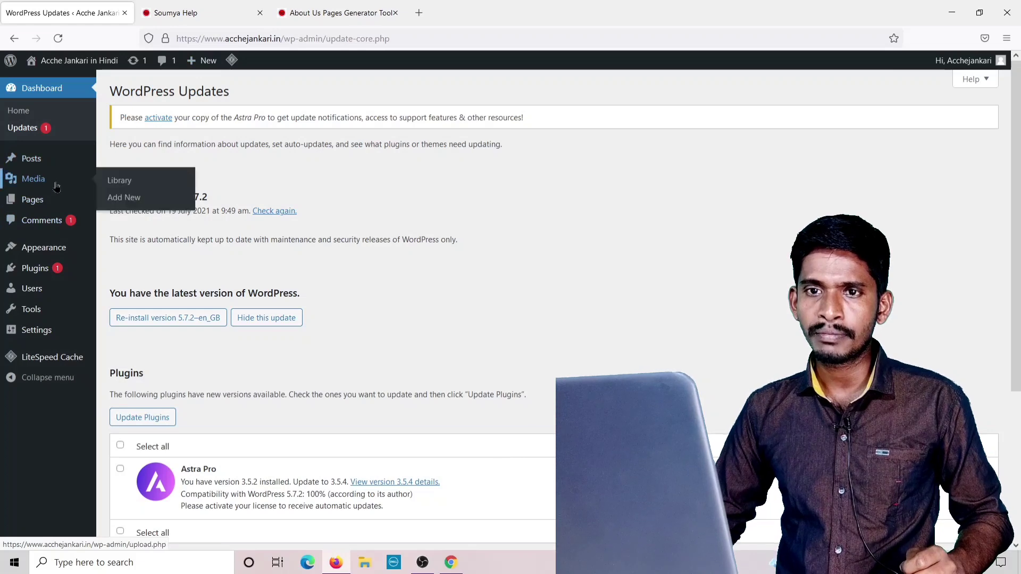
left_click(134, 206)
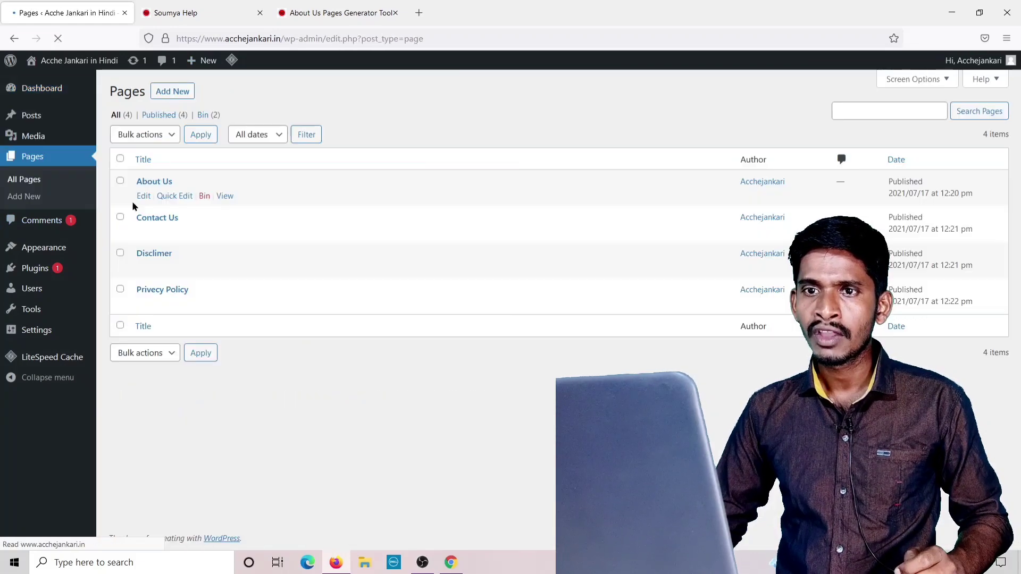
Review the live About Us page again, then reopen it in the editor.
left_click(225, 197)
scroll(291, 210, "down", 5)
scroll(291, 210, "down", 10)
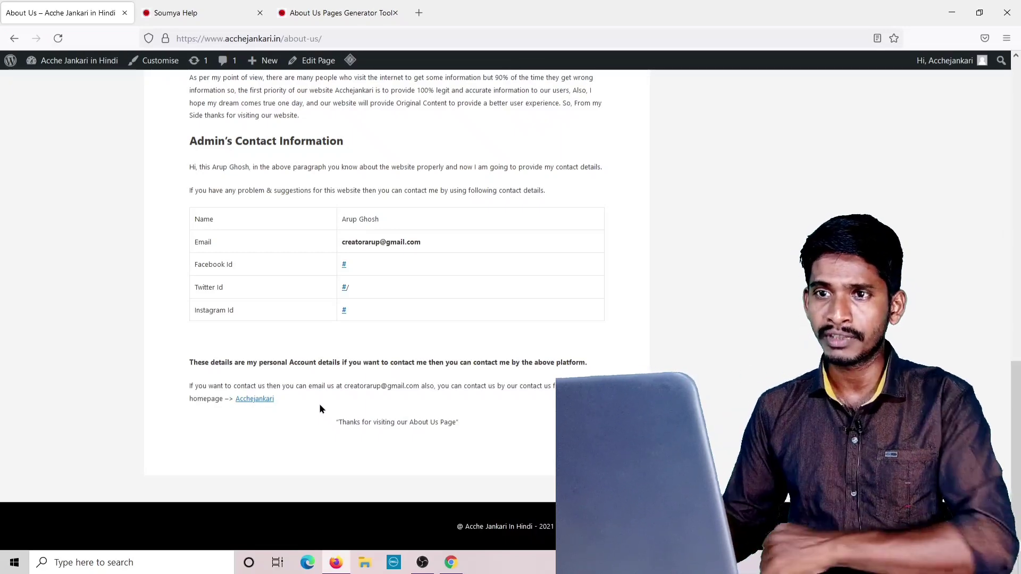
scroll(293, 376, "up", 6)
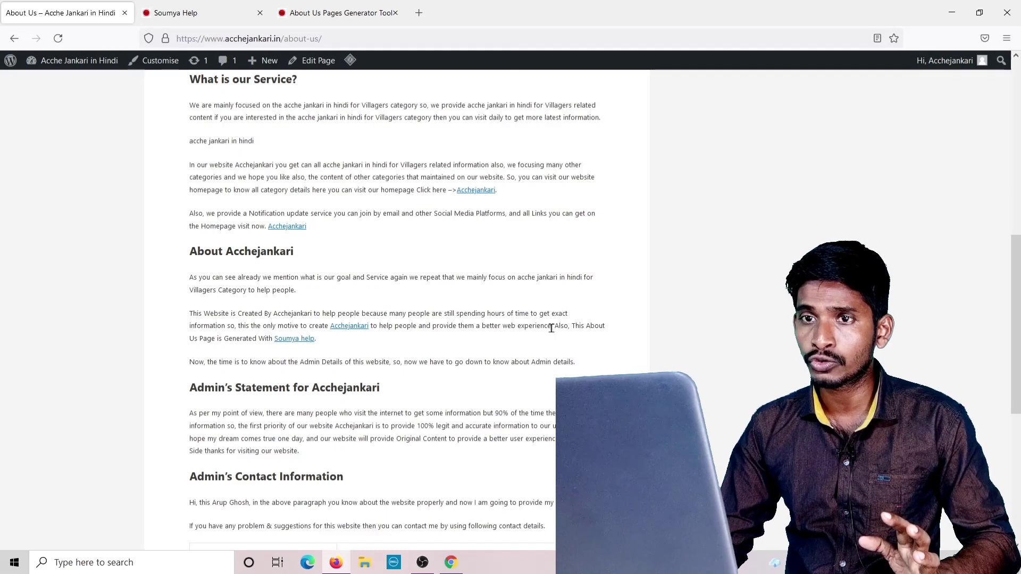
left_click(307, 63)
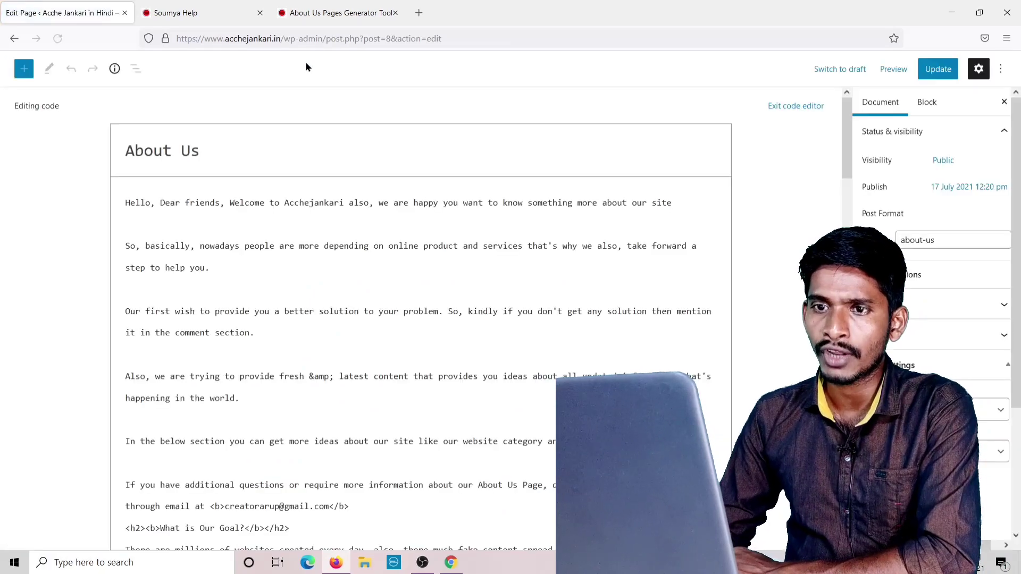
Delete the 'Also, This About Us Page is Generated With…' credit sentence and update the page.
scroll(225, 266, "down", 6)
scroll(225, 266, "down", 5)
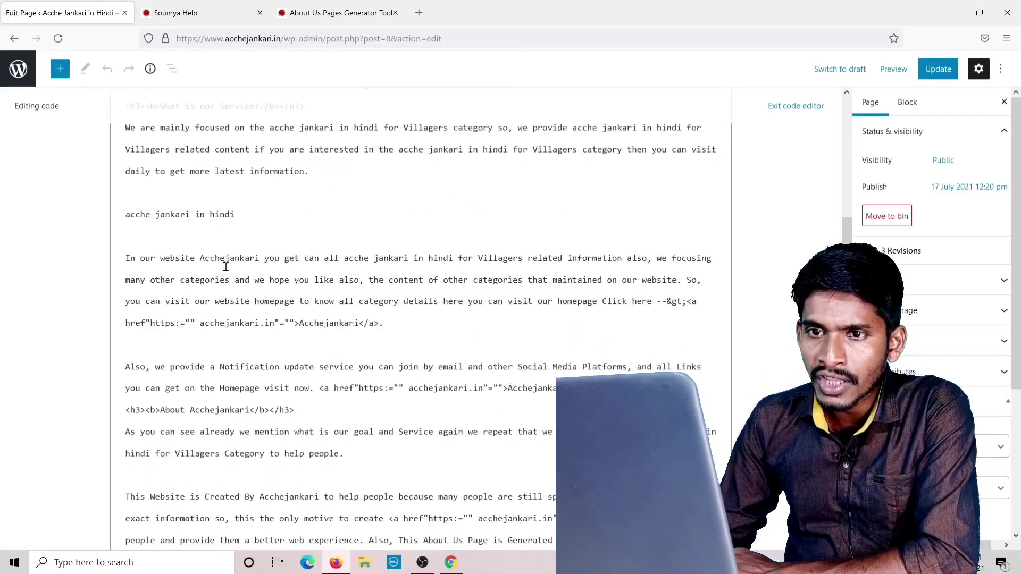
scroll(225, 266, "down", 5)
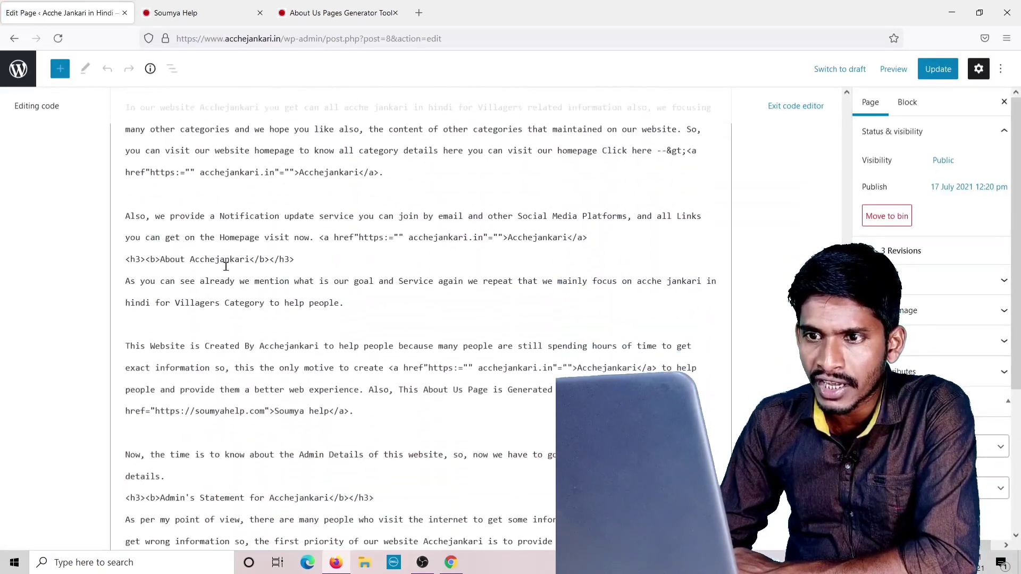
scroll(227, 276, "down", 1)
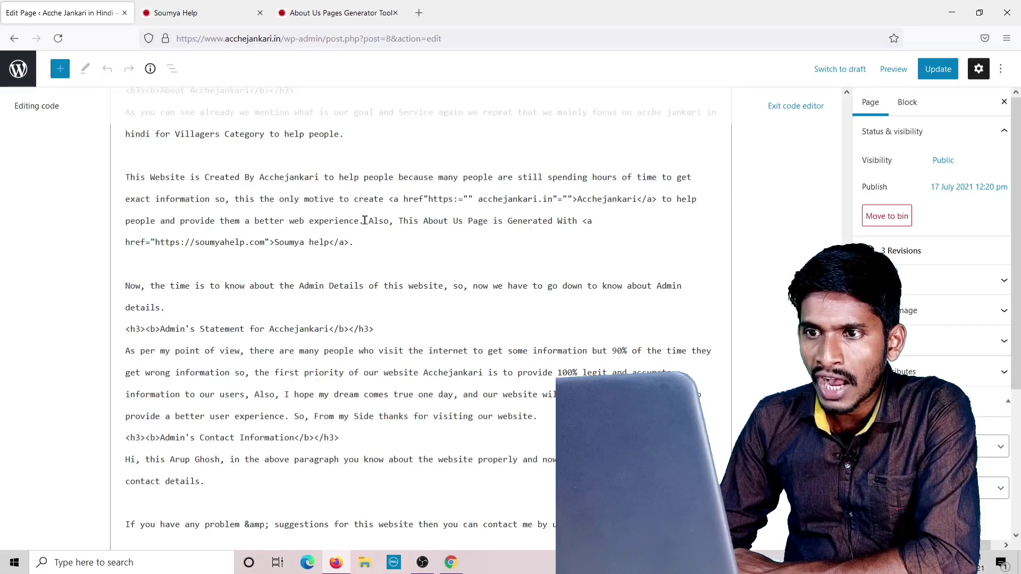
left_click_drag(365, 220, 370, 239)
key("BackSpace")
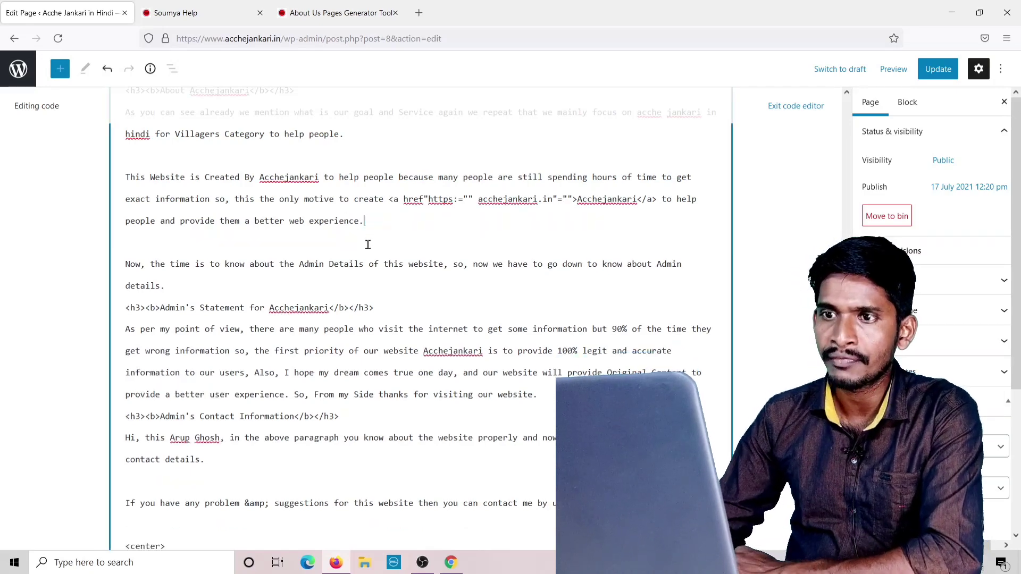
left_click(932, 74)
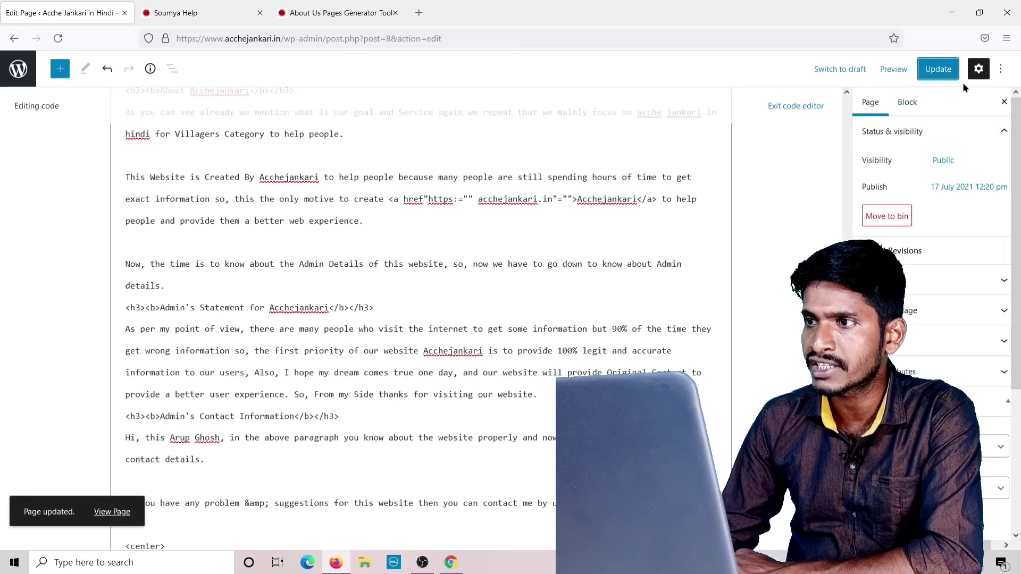
Switch the About Us page to the visual editor to see it as a formatted Classic block.
left_click(1000, 68)
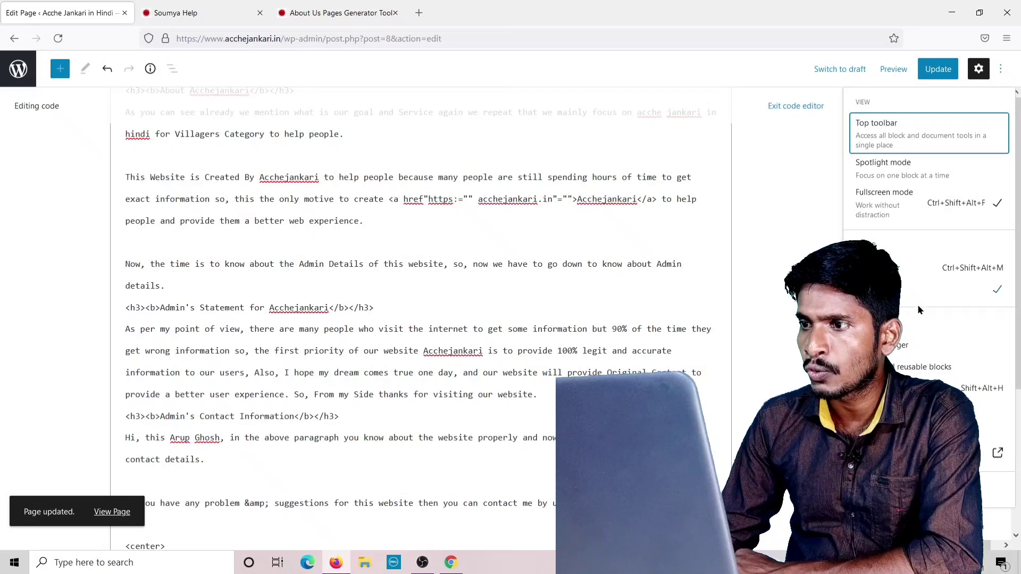
left_click(925, 267)
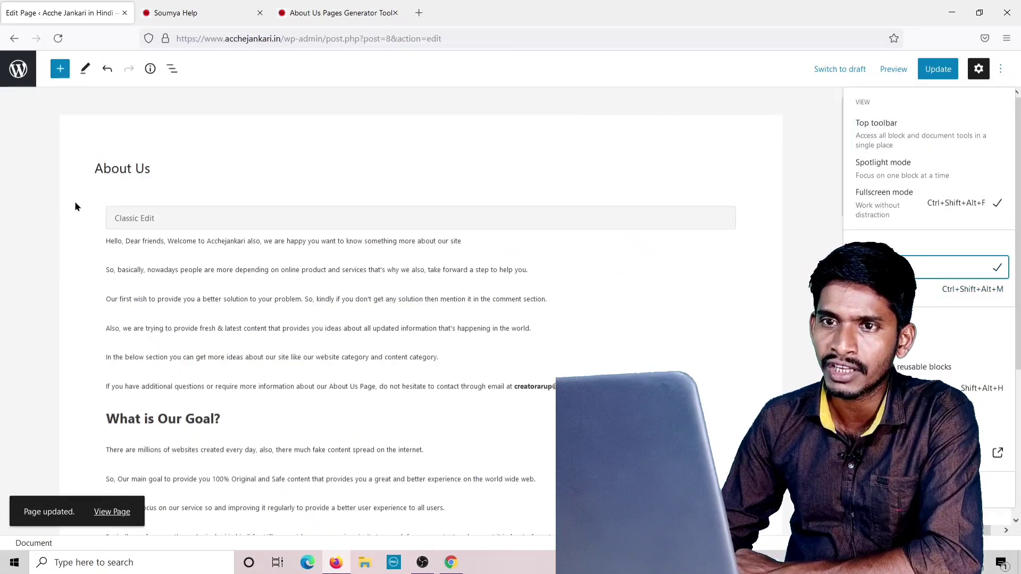
scroll(203, 228, "down", 10)
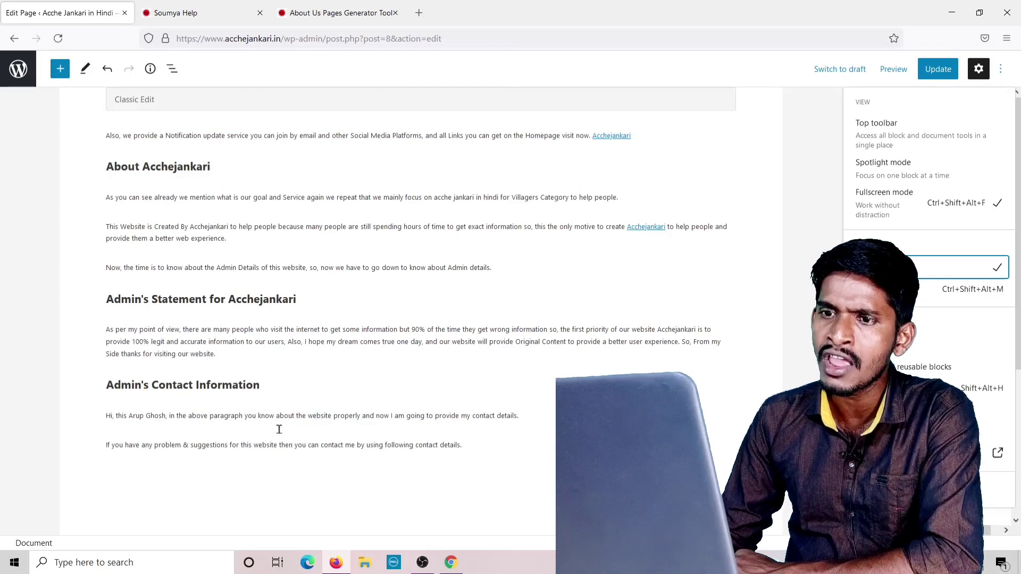
scroll(277, 420, "up", 5)
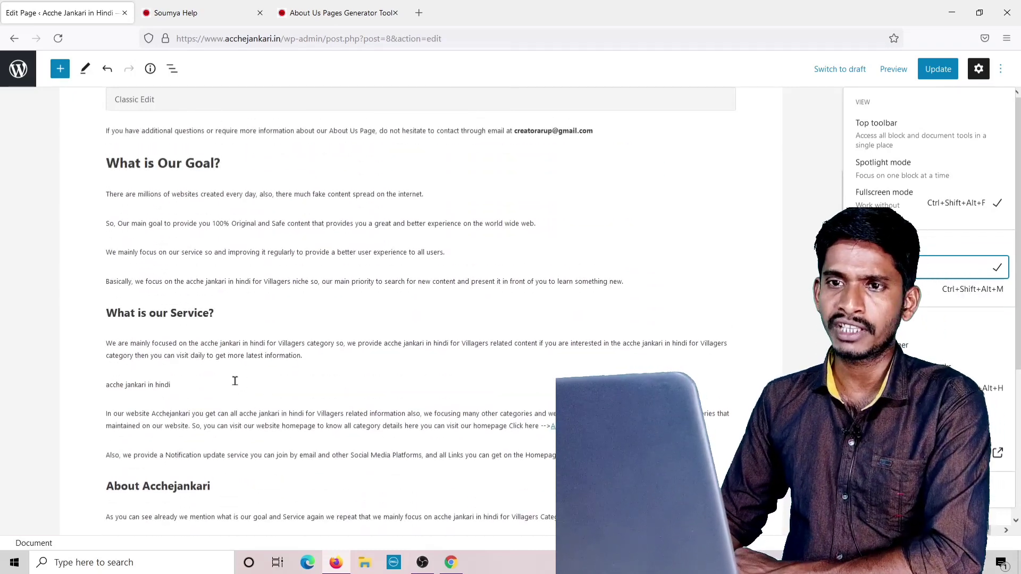
scroll(235, 380, "up", 4)
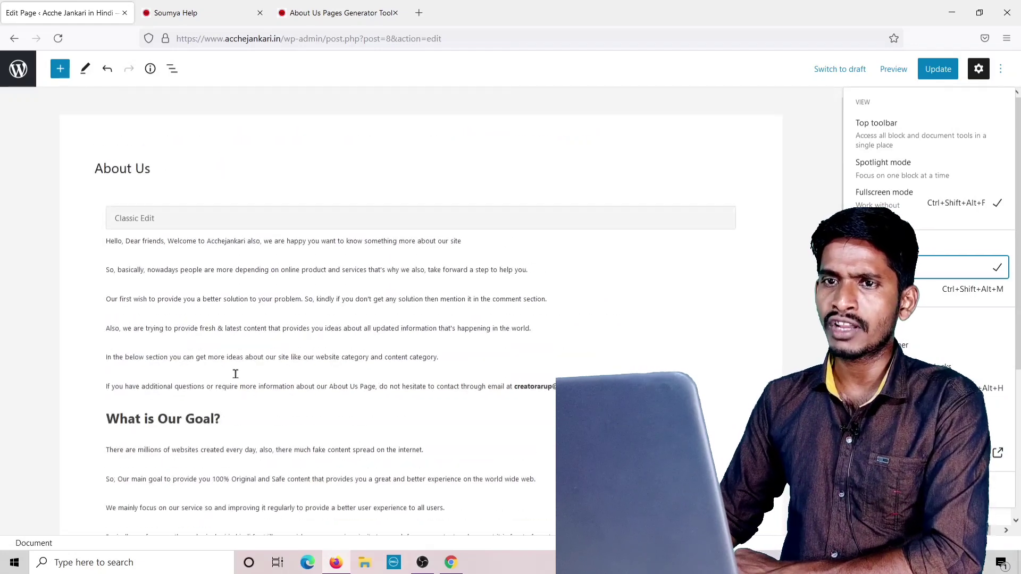
Update the About Us page again and scroll through the saved content.
left_click(939, 74)
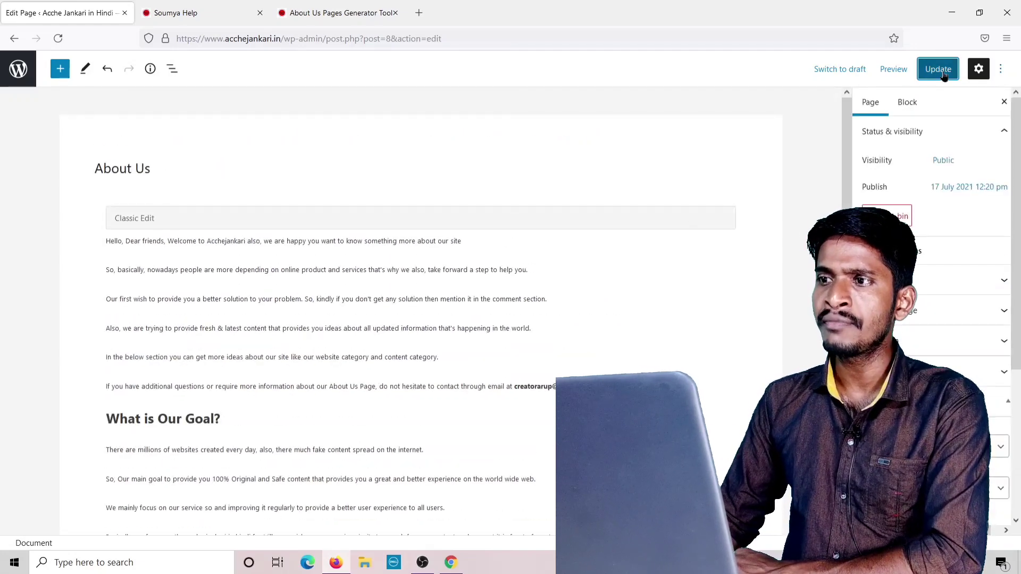
left_click(939, 74)
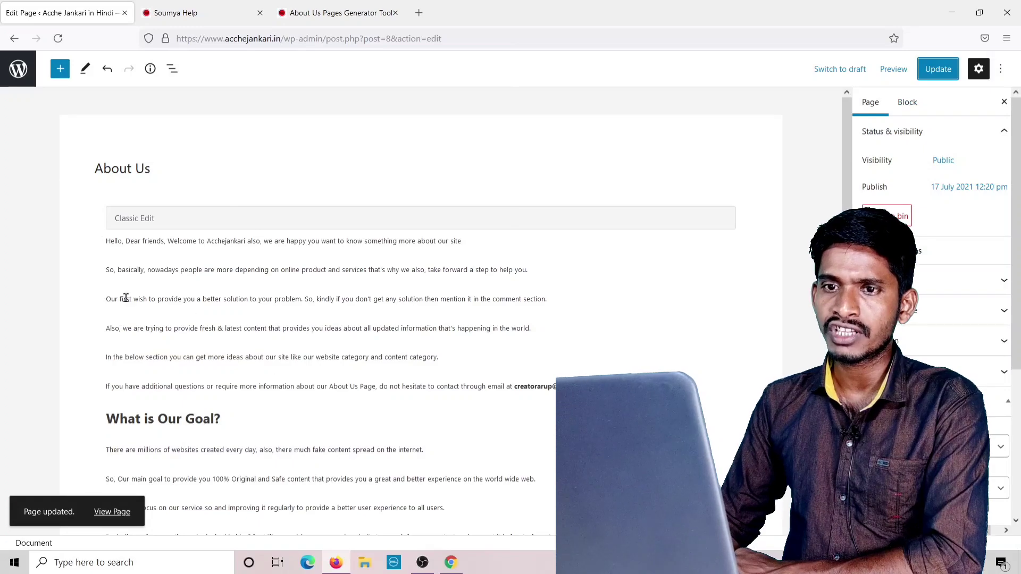
scroll(295, 284, "down", 6)
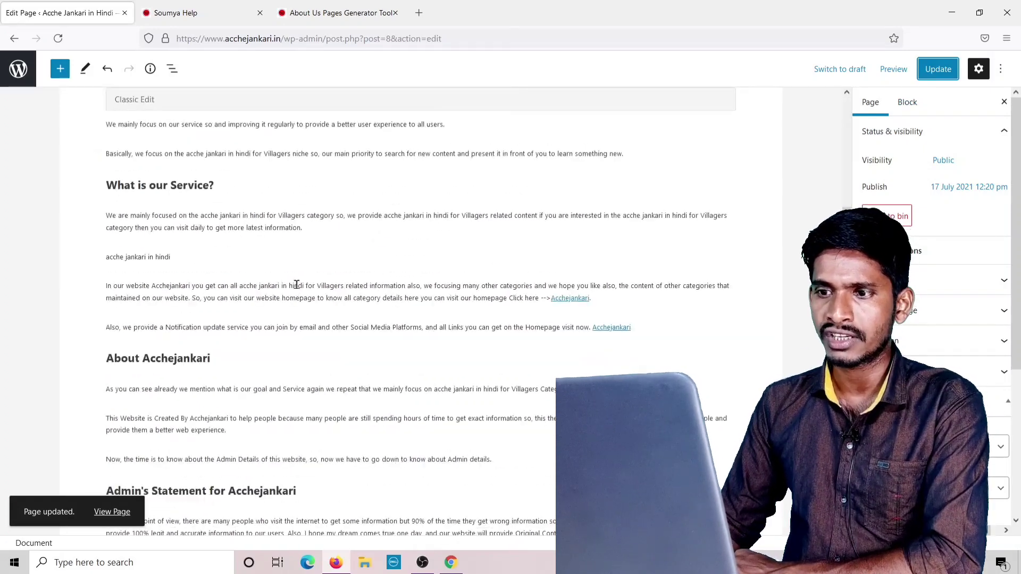
scroll(296, 284, "down", 7)
scroll(297, 285, "up", 1)
scroll(297, 284, "down", 2)
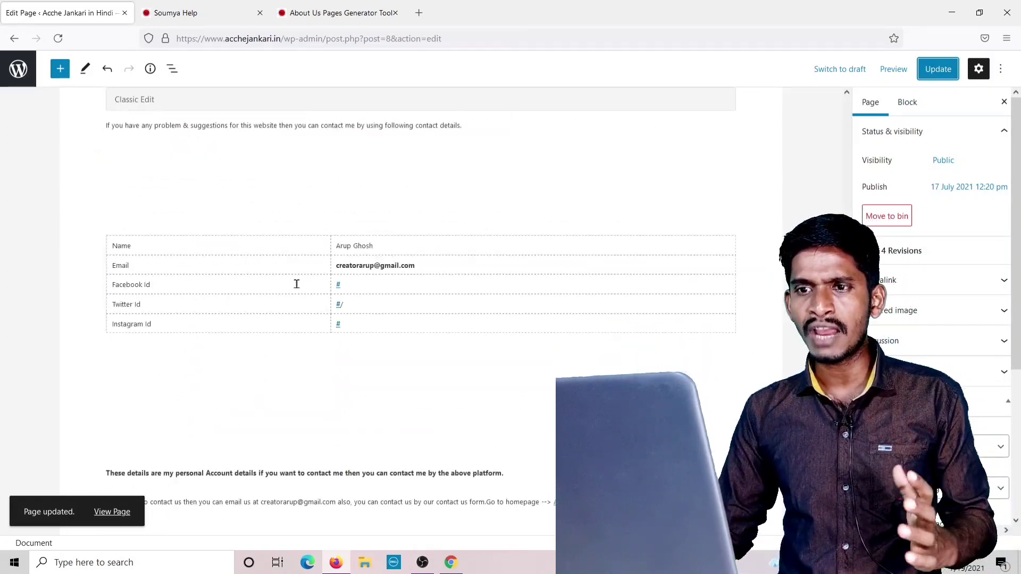
scroll(214, 319, "up", 15)
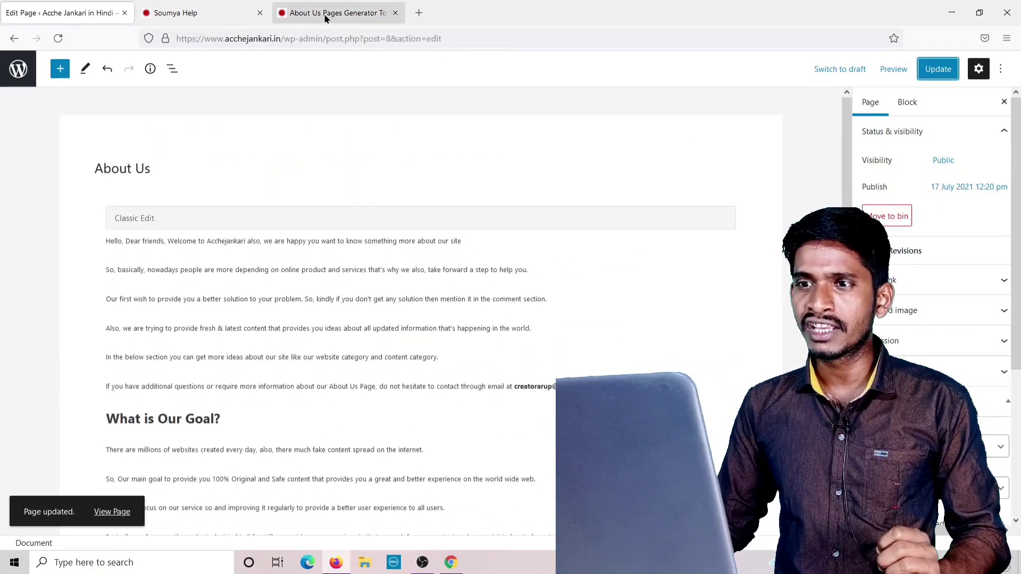
left_click(326, 15)
Close the About Us generator tab and the helper-site tab, keeping only the WordPress editor.
left_click(14, 38)
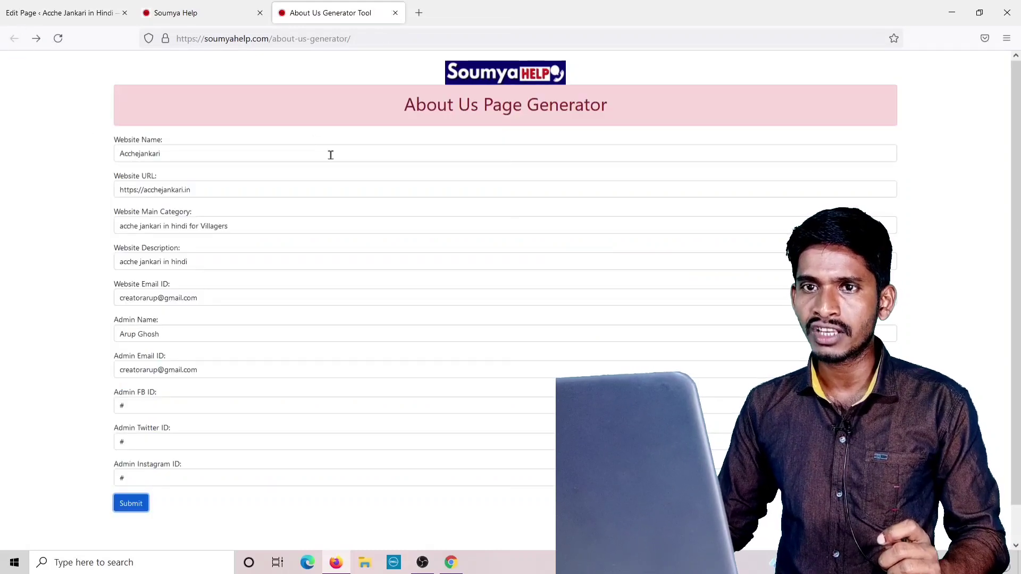
left_click(183, 15)
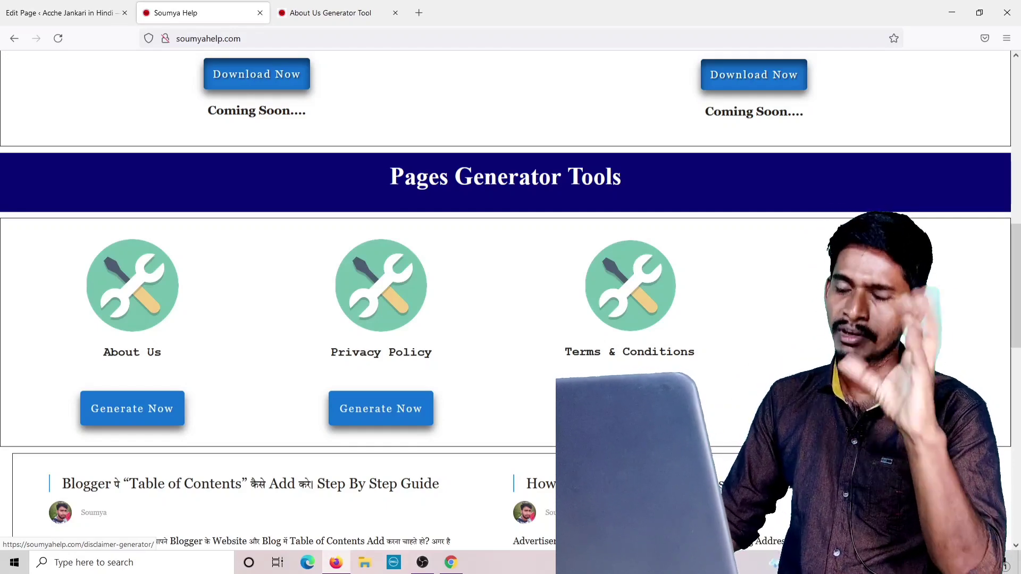
scroll(189, 129, "up", 10)
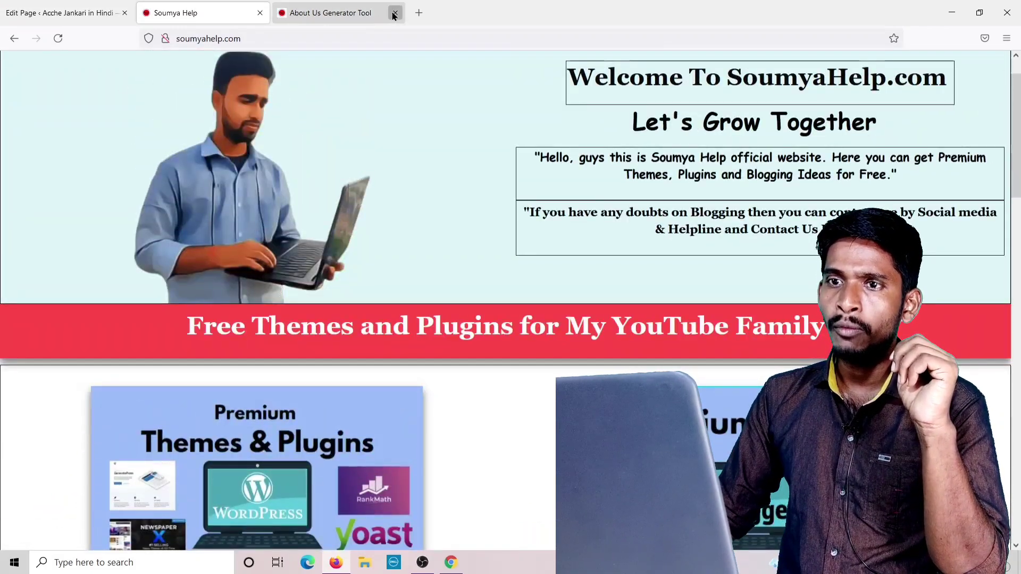
left_click(396, 13)
left_click(260, 13)
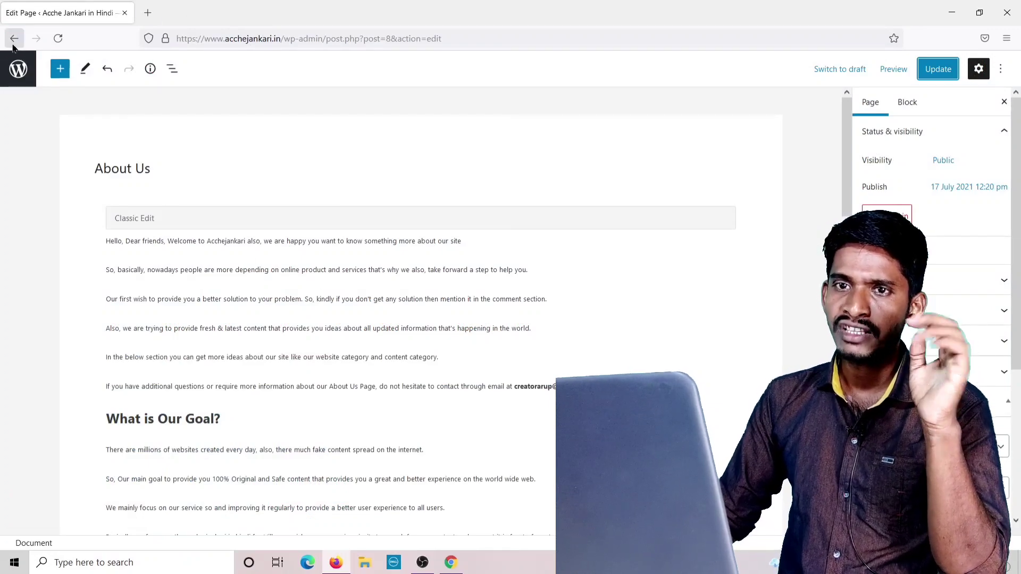
Open the WordPress Updates page showing version 5.7.2 and the Astra Pro 3.5.4 update.
left_click(14, 38)
scroll(59, 130, "up", 8)
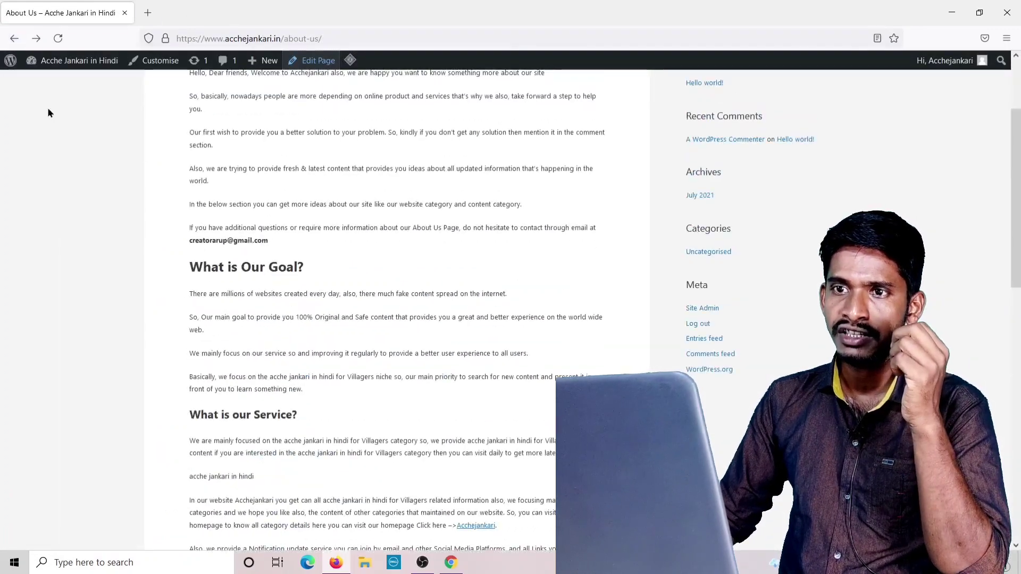
left_click(193, 64)
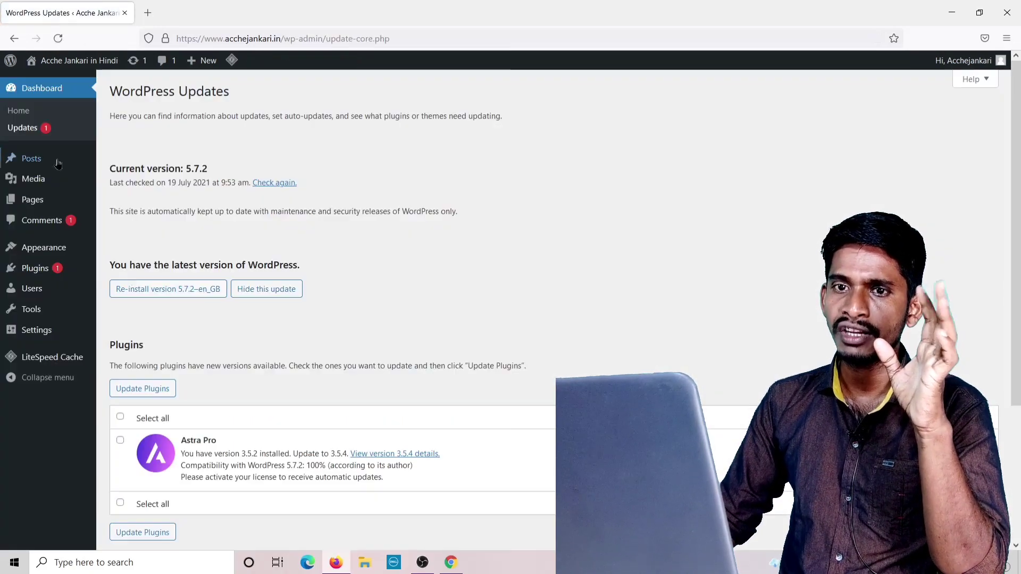
left_click(147, 12)
Load karoblogging.in and open its About Me > Contact Us page.
type("kar")
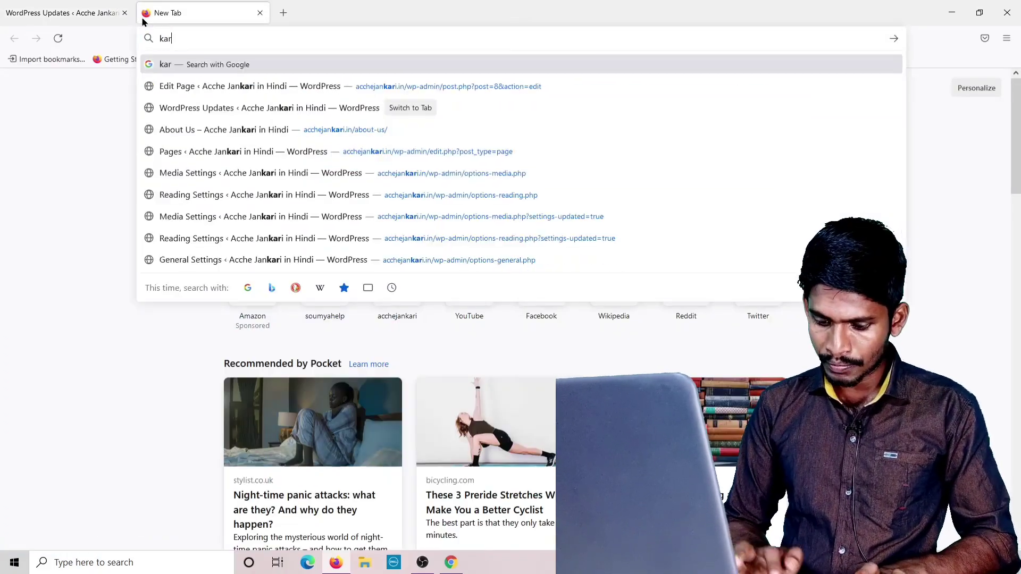
type("oblogging")
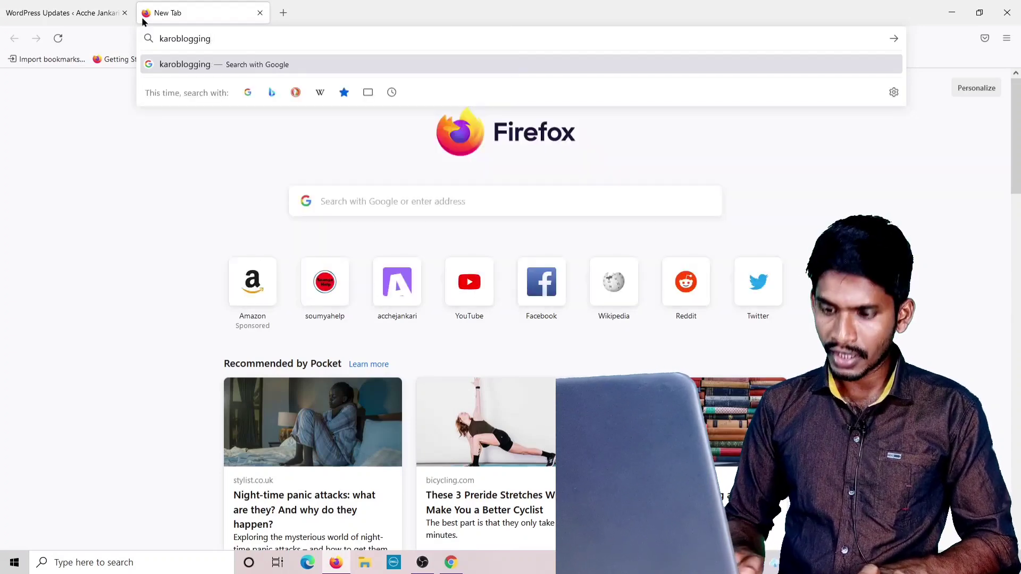
type(".in")
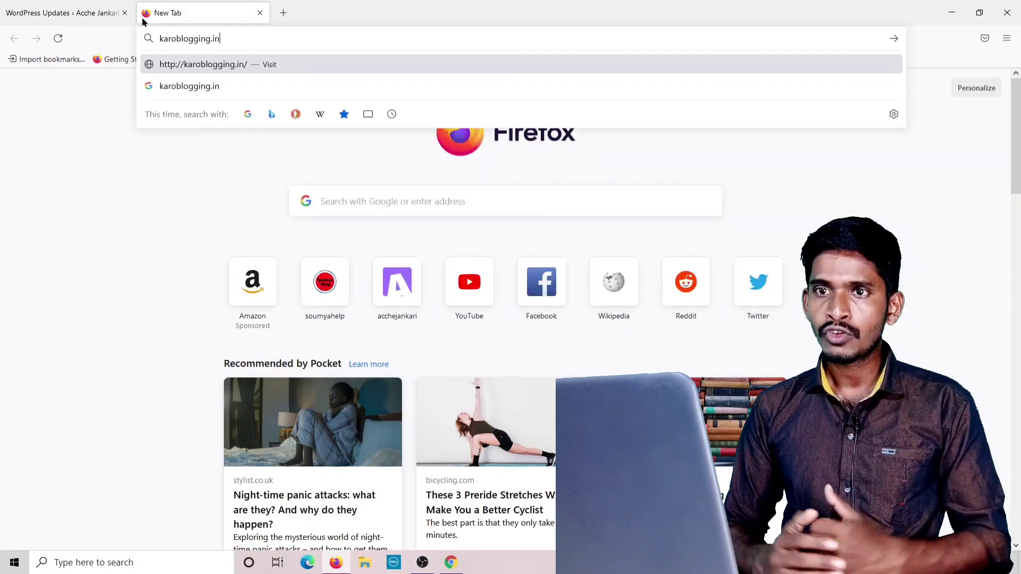
key("Return")
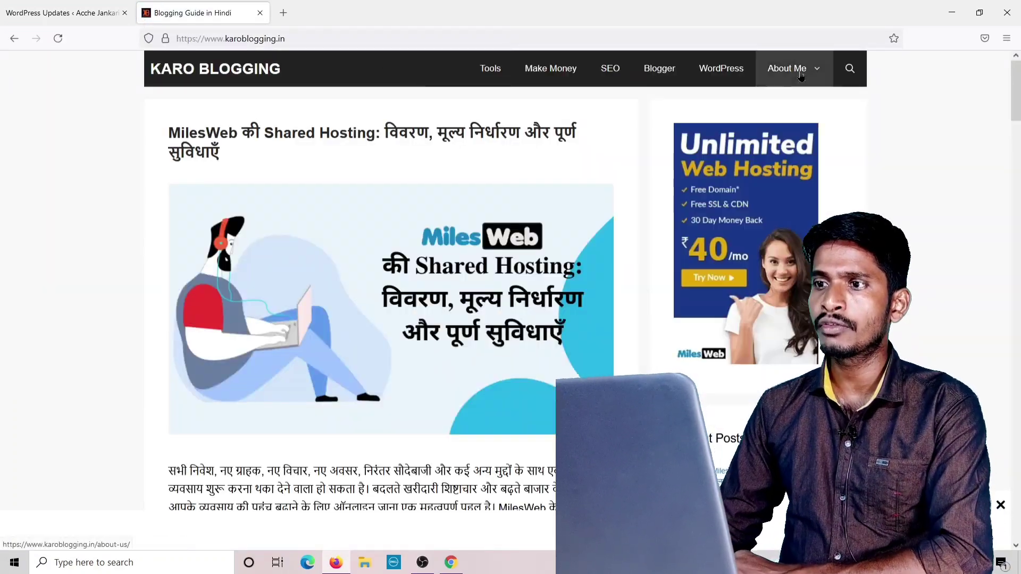
mouse_move(814, 77)
left_click(795, 98)
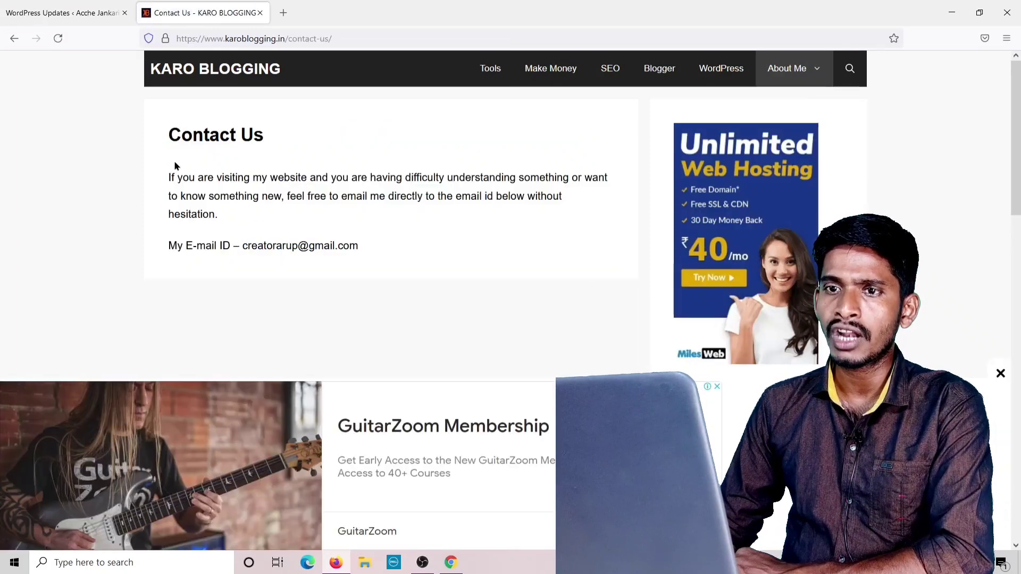
Copy the Contact Us paragraph and its e-mail line to the clipboard.
left_click_drag(171, 177, 343, 262)
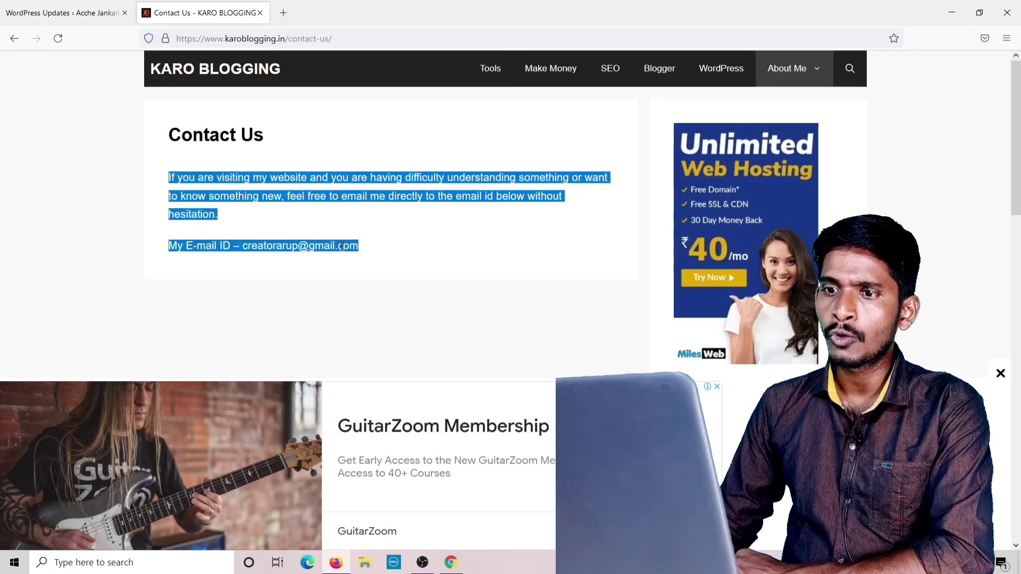
right_click(342, 246)
left_click(361, 258)
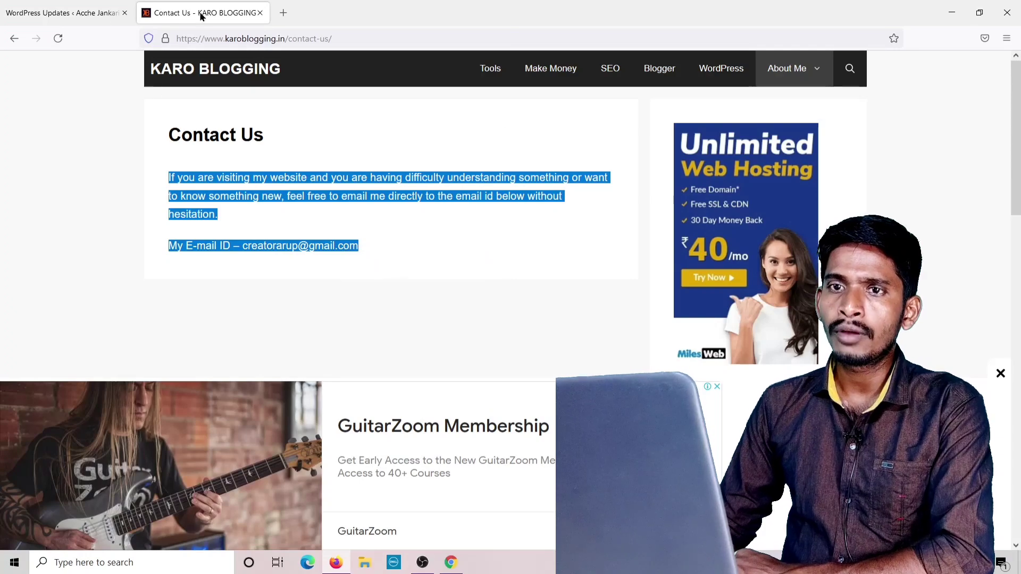
left_click(90, 14)
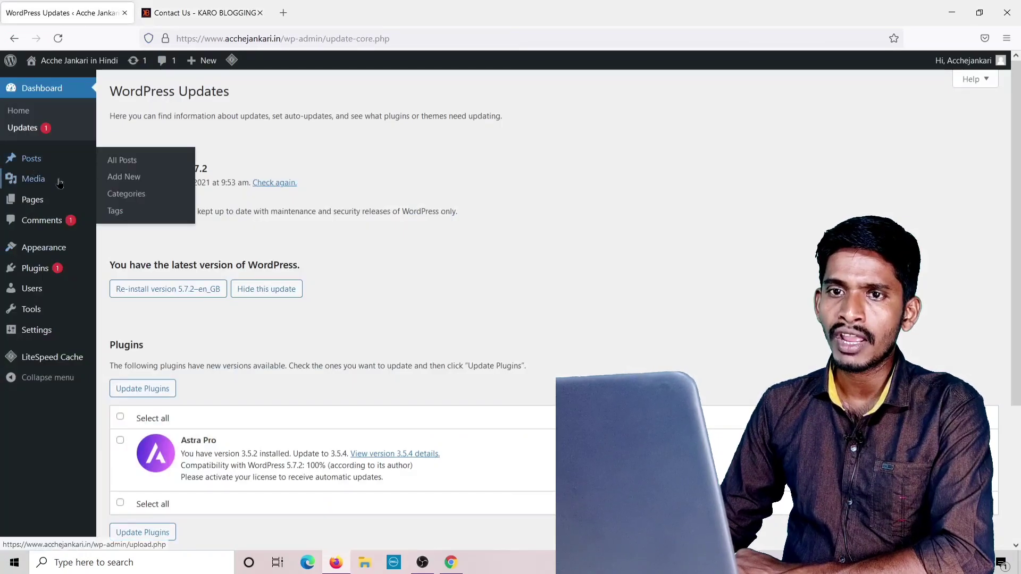
Paste the copied contact paragraph and e-mail line into the Contact Us page.
mouse_move(39, 202)
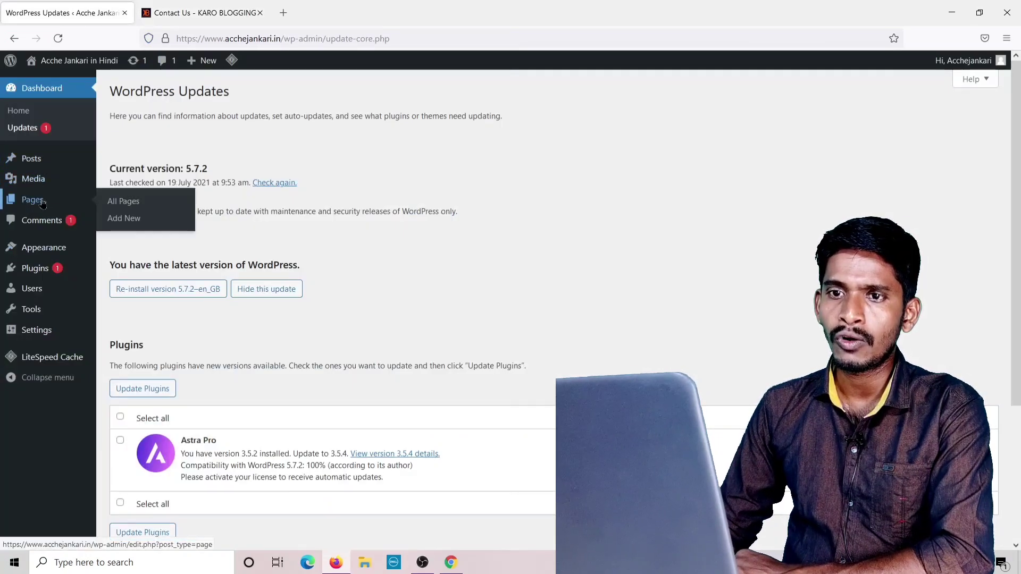
left_click(124, 204)
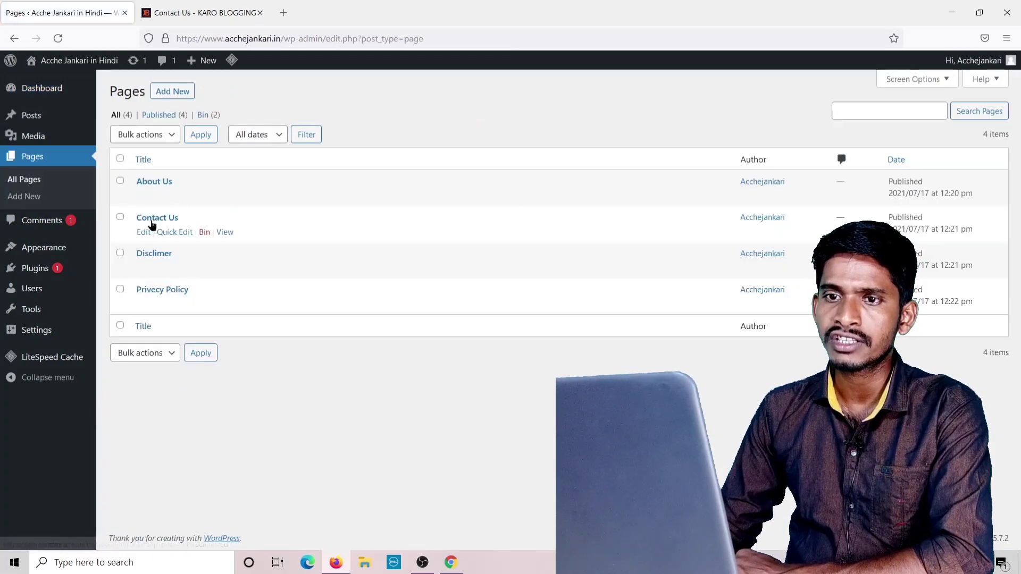
left_click(144, 234)
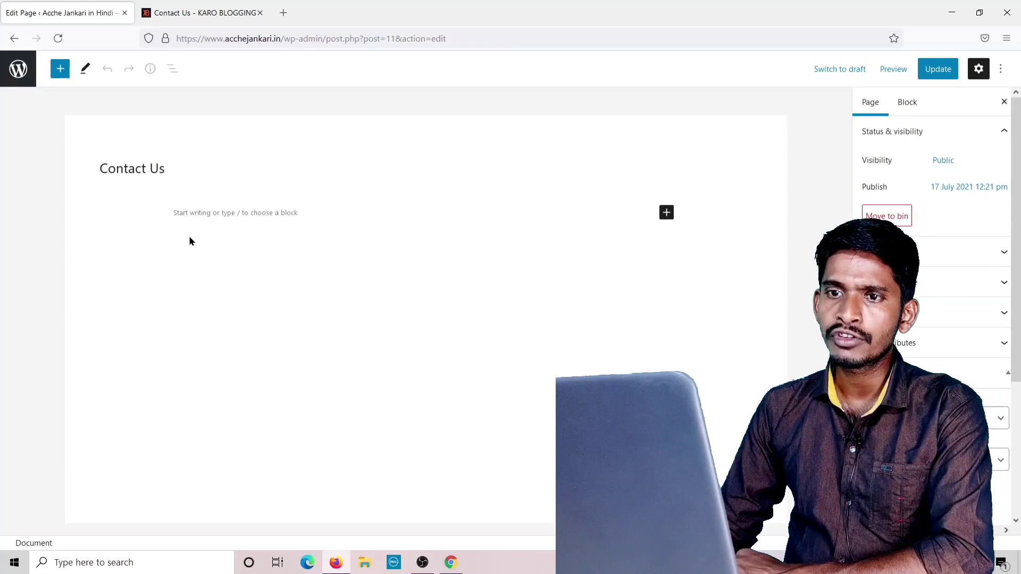
left_click(118, 214)
right_click(118, 214)
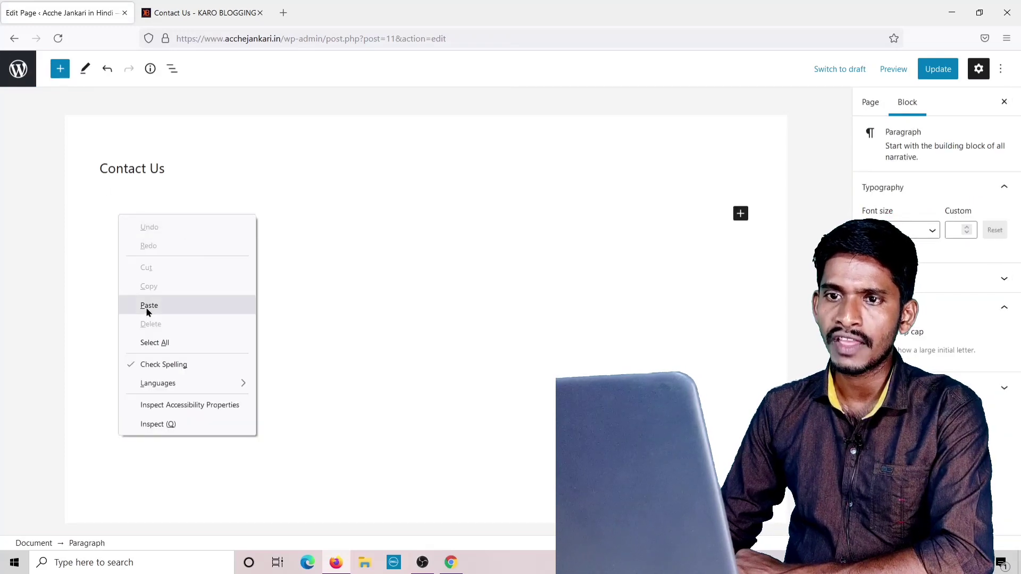
left_click(150, 306)
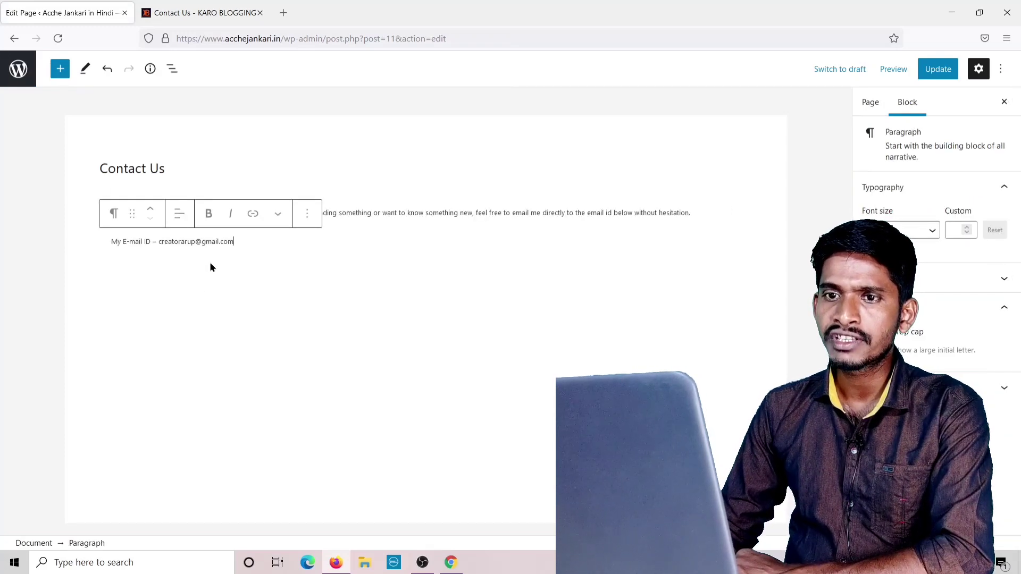
Retype the paragraph's leading 'I' and update the Contact Us page.
left_click(260, 262)
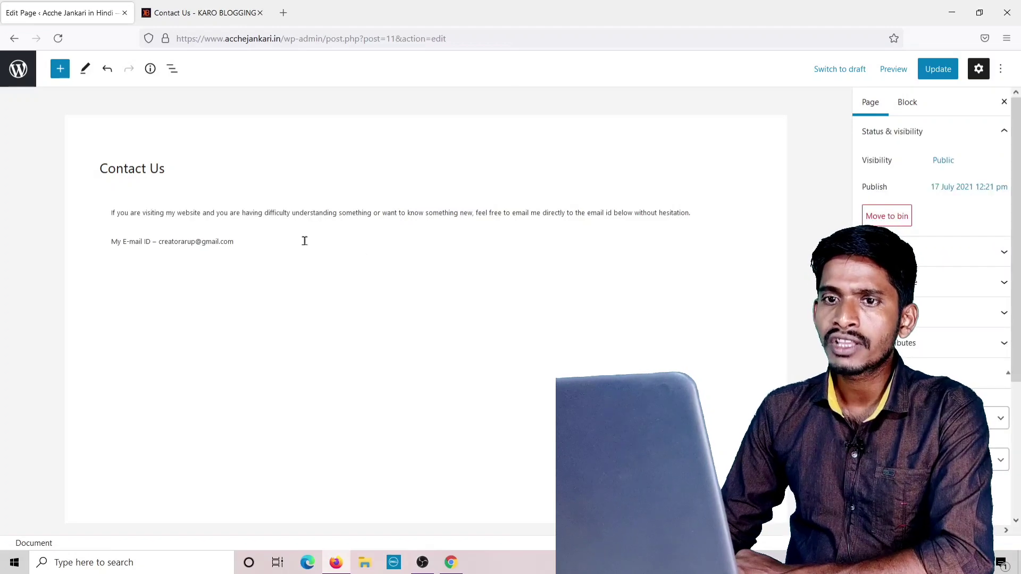
left_click(112, 214)
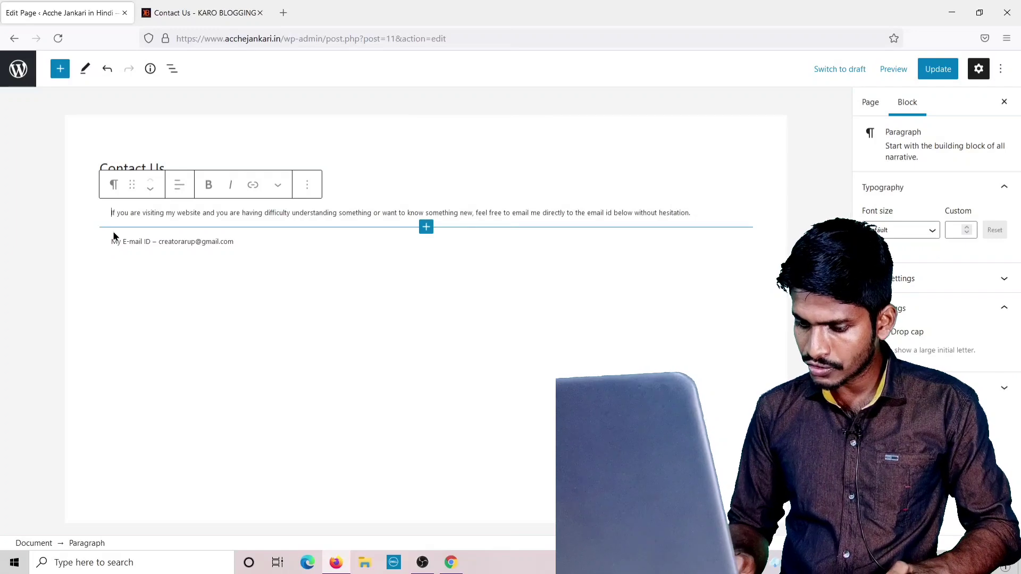
key("Delete")
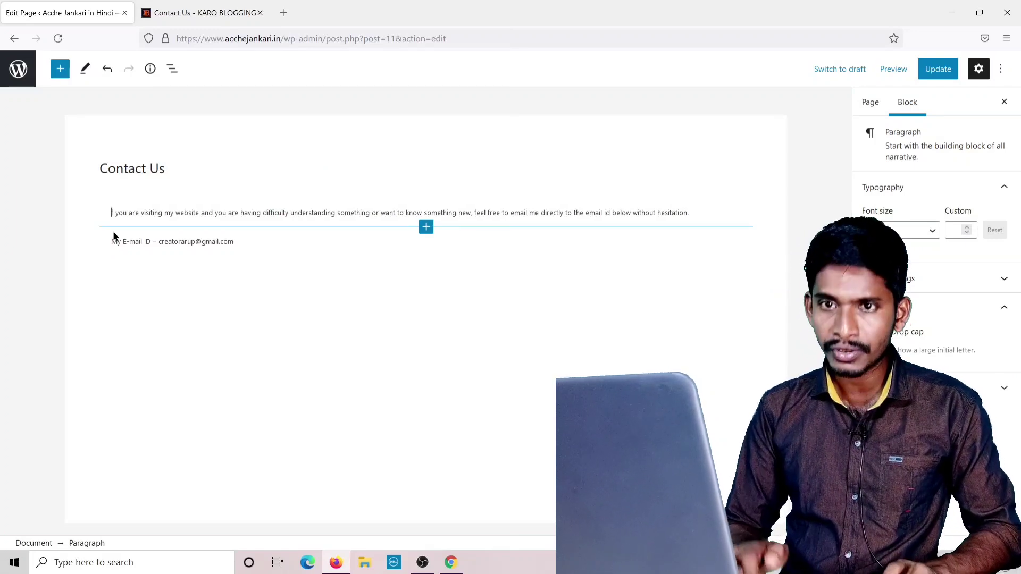
type("I")
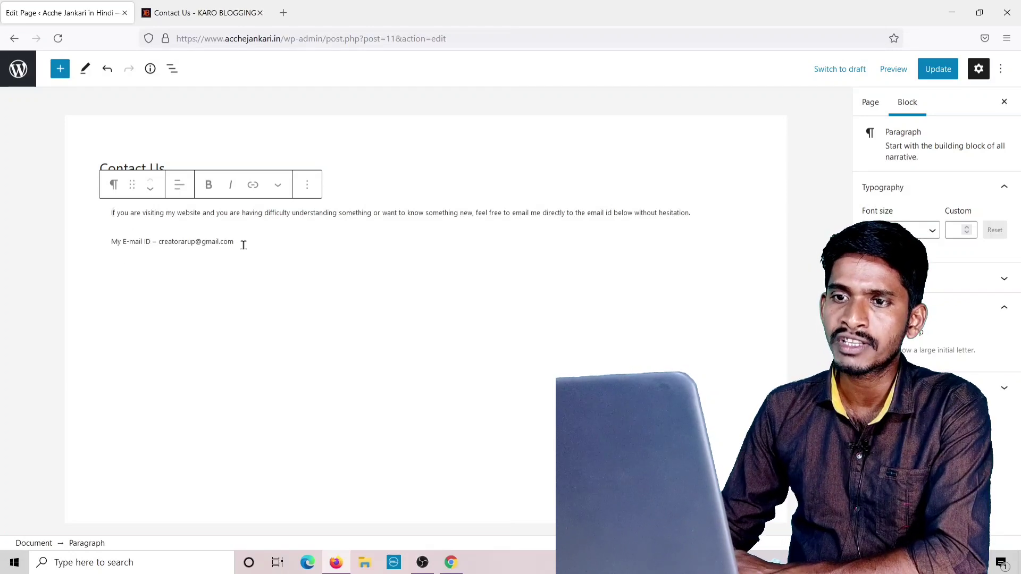
left_click(938, 69)
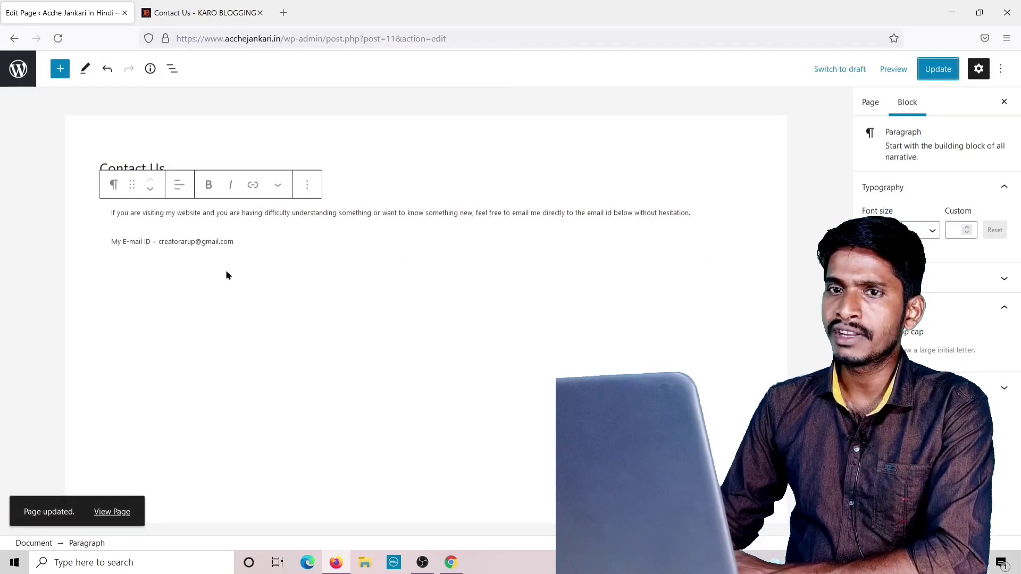
left_click(14, 38)
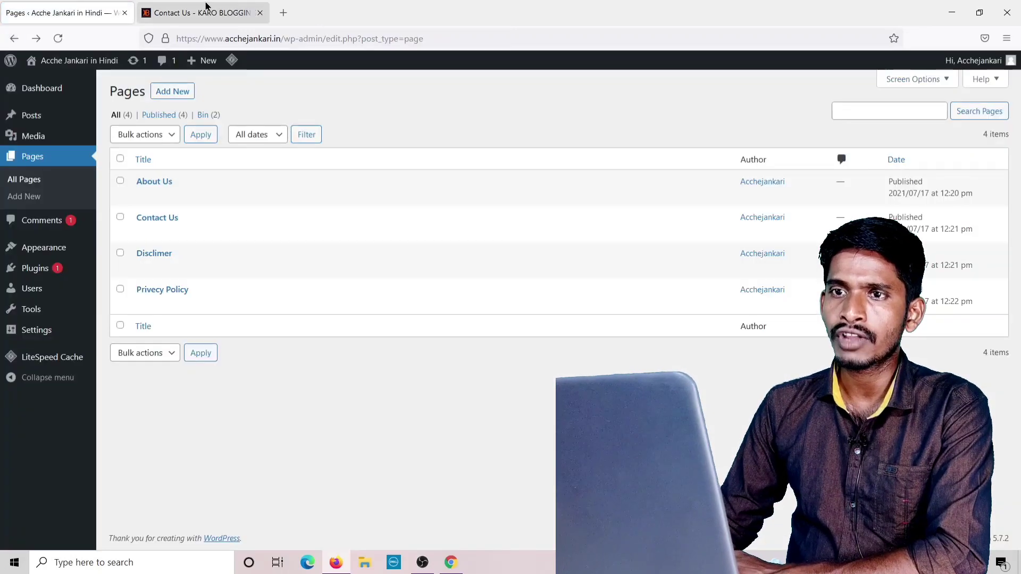
Open Karo Blogging's About Me > Privacy Policy page and dismiss the advertisement.
left_click(206, 7)
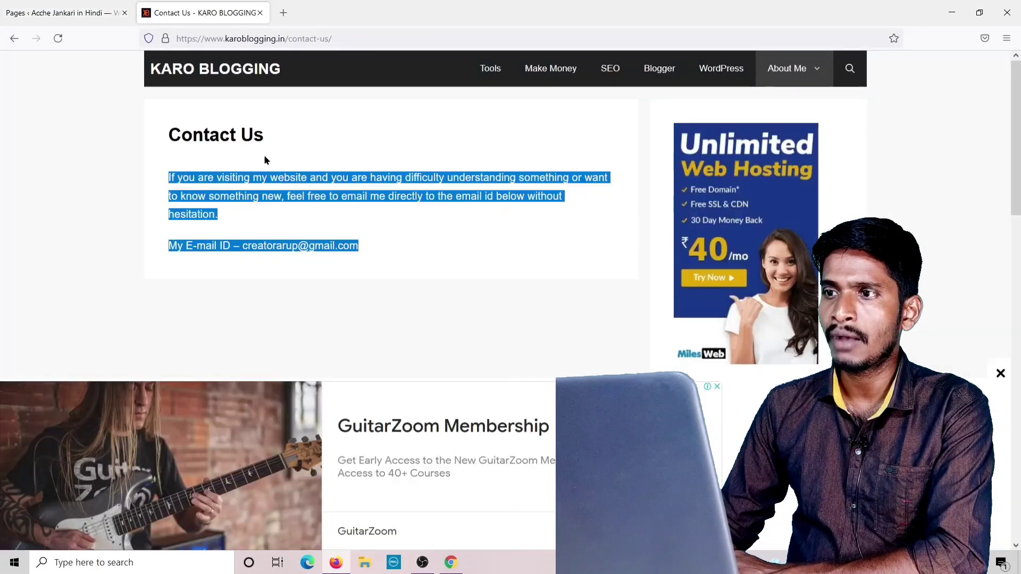
mouse_move(805, 76)
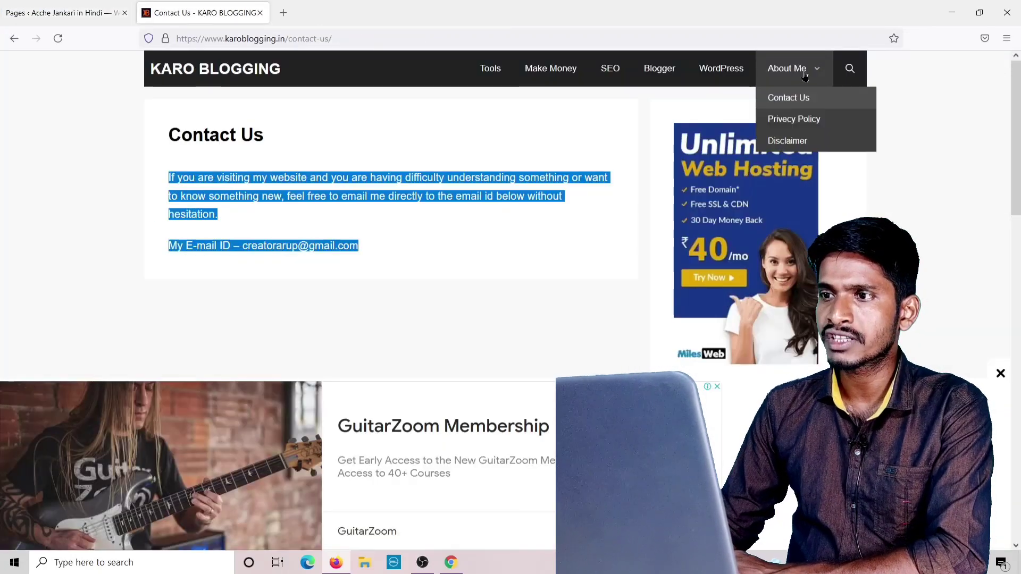
left_click(813, 128)
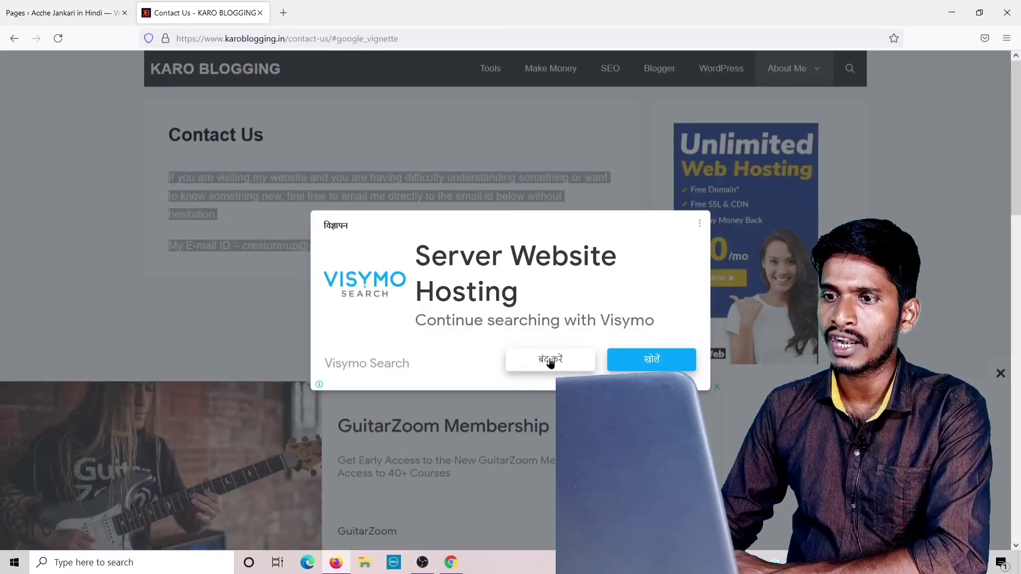
left_click(550, 359)
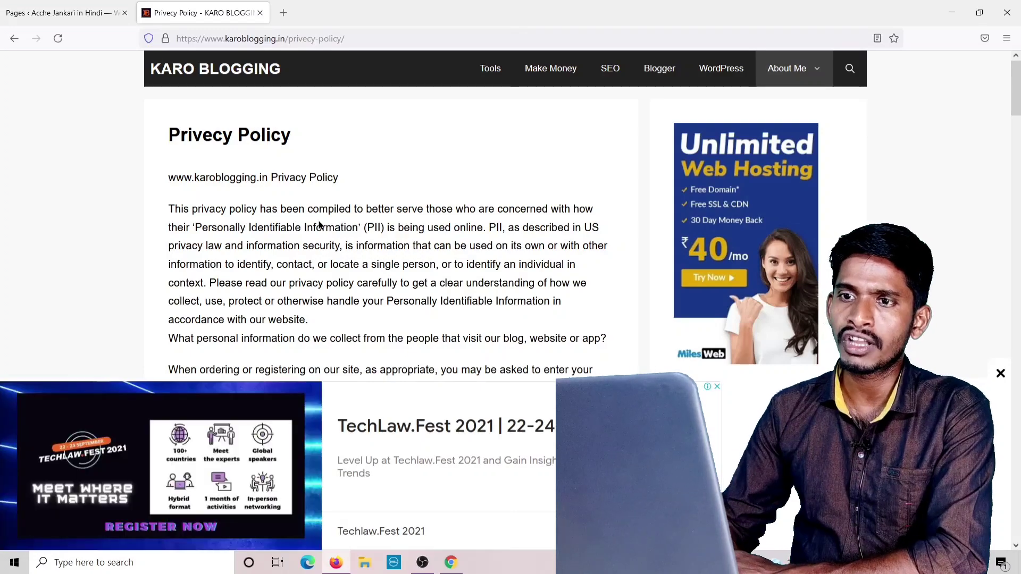
Read through the privacy policy and select its opening text.
scroll(330, 198, "down", 20)
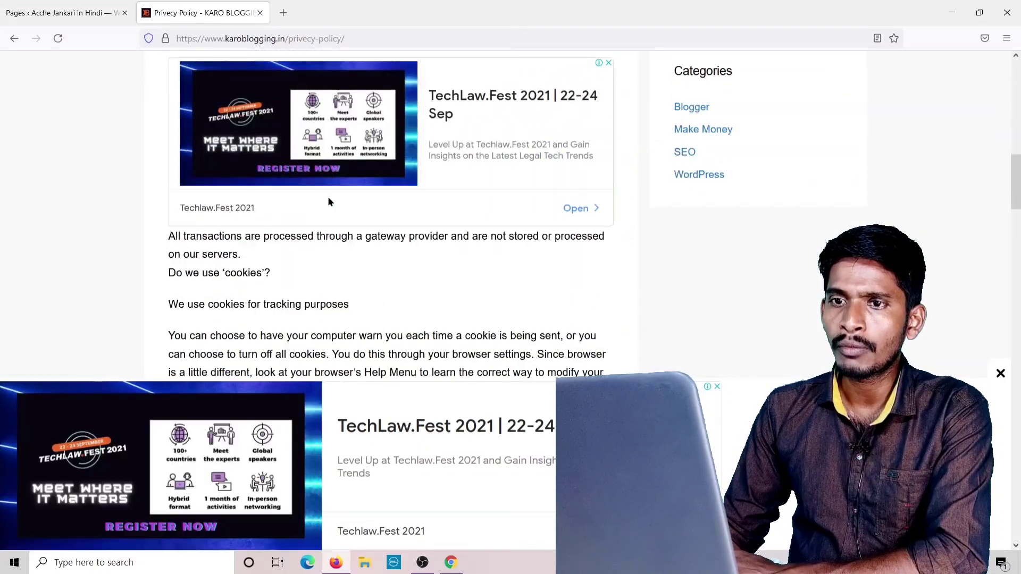
scroll(329, 201, "down", 15)
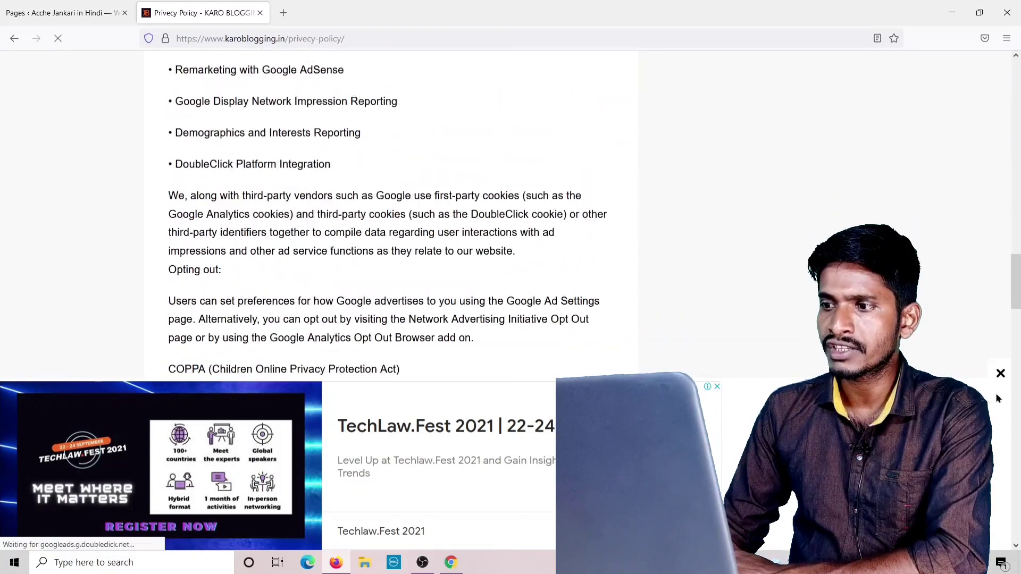
scroll(267, 322, "down", 7)
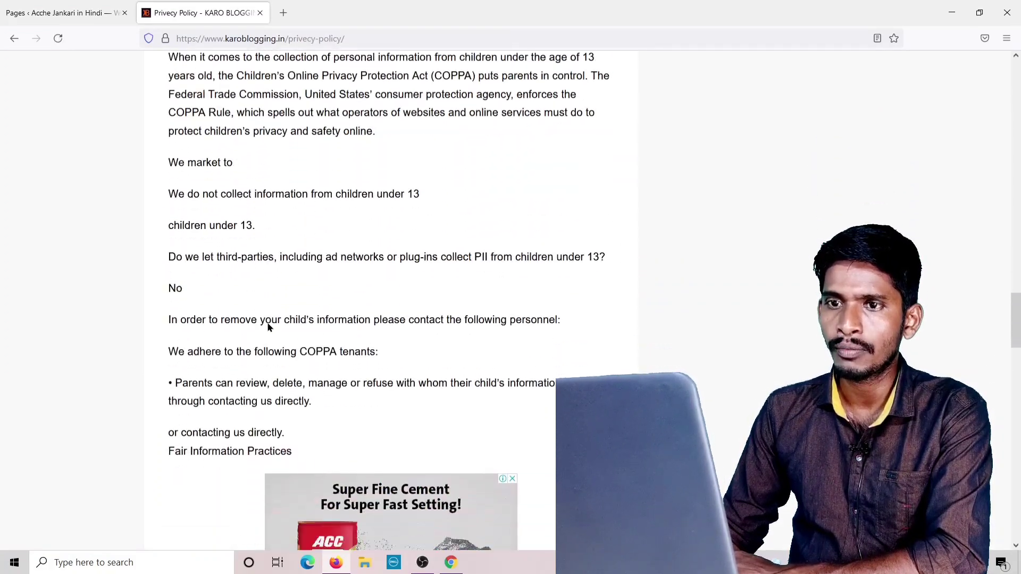
scroll(267, 322, "up", 12)
scroll(268, 322, "up", 10)
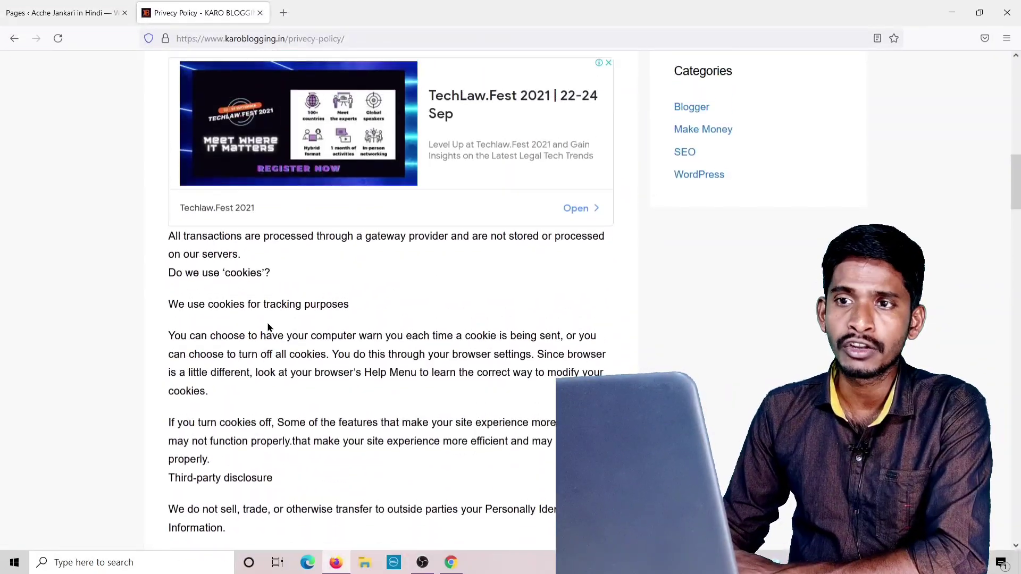
scroll(269, 327, "up", 12)
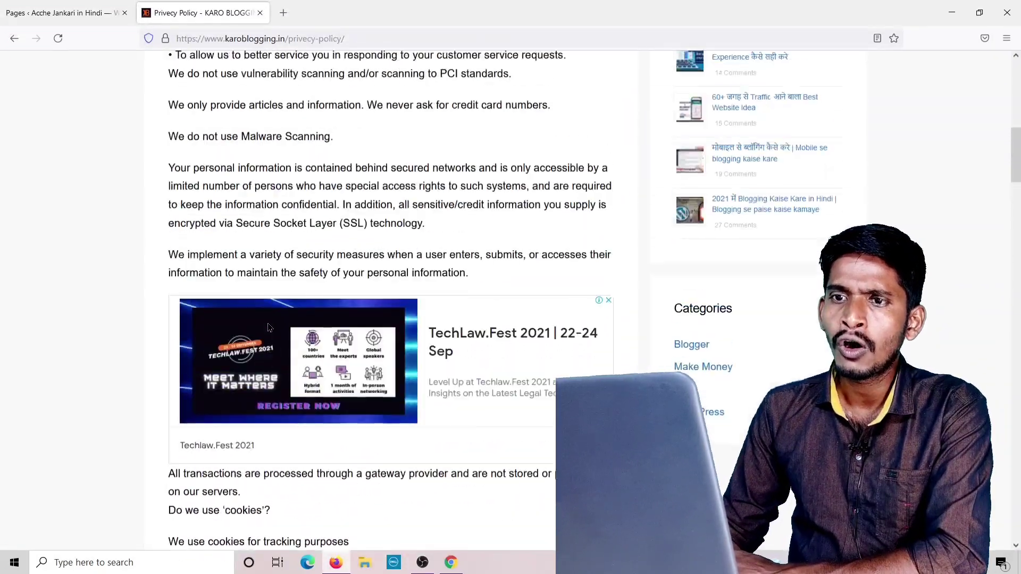
scroll(239, 250, "up", 2)
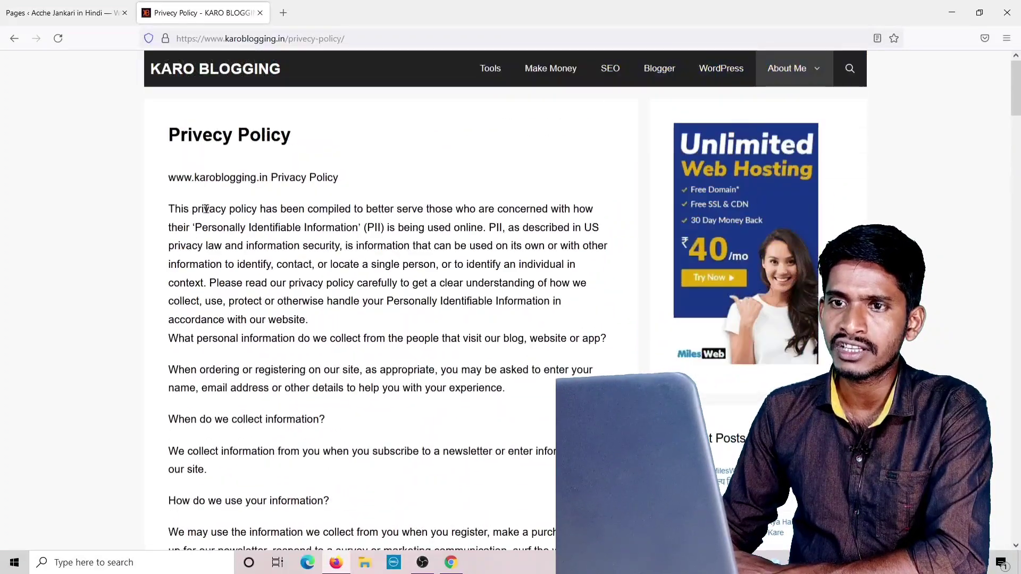
scroll(230, 95, "down", 1)
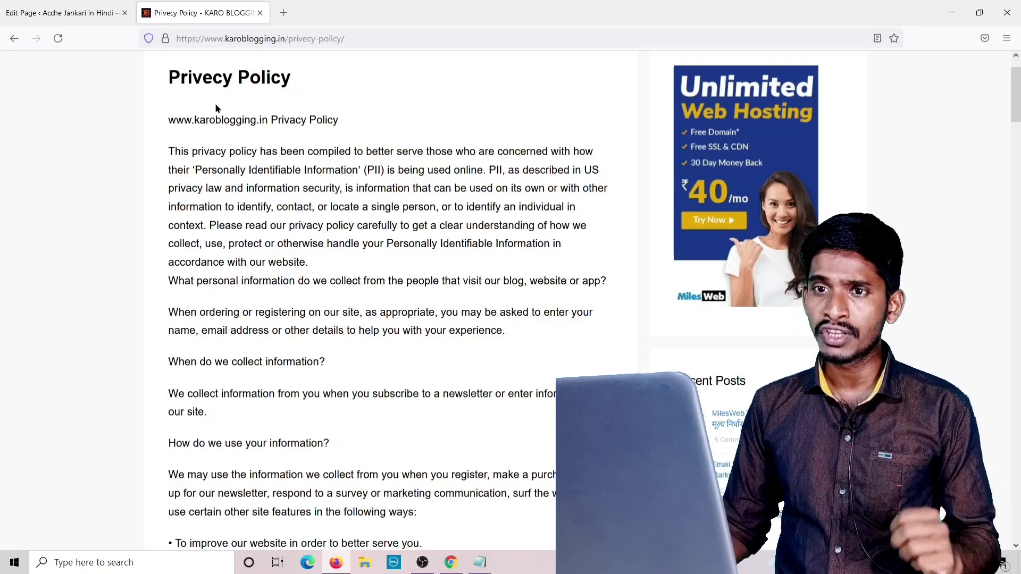
left_click_drag(165, 122, 485, 200)
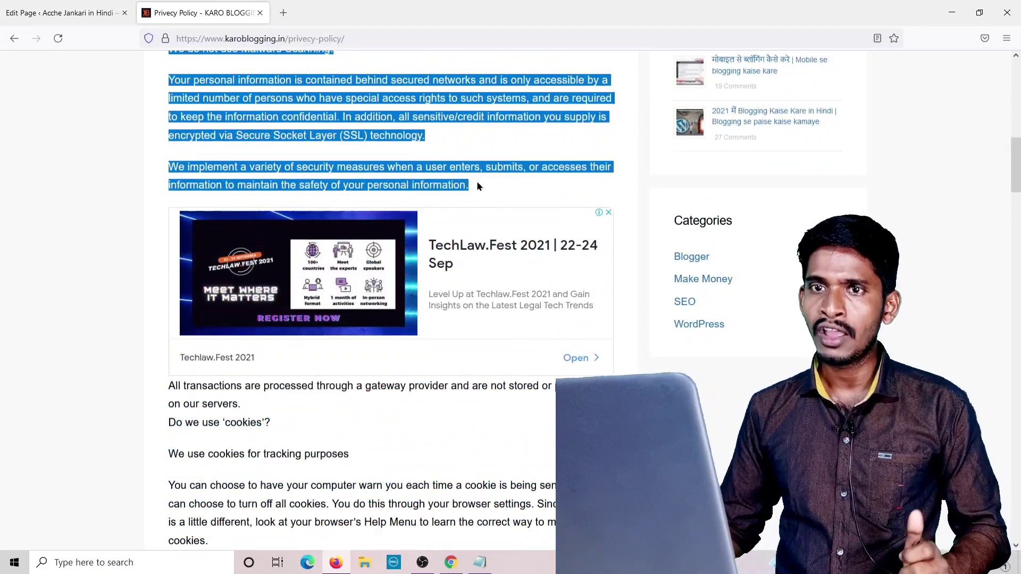
Paste the copied first part of the privacy policy into the Privecy Policy page's empty paragraph.
left_click(78, 15)
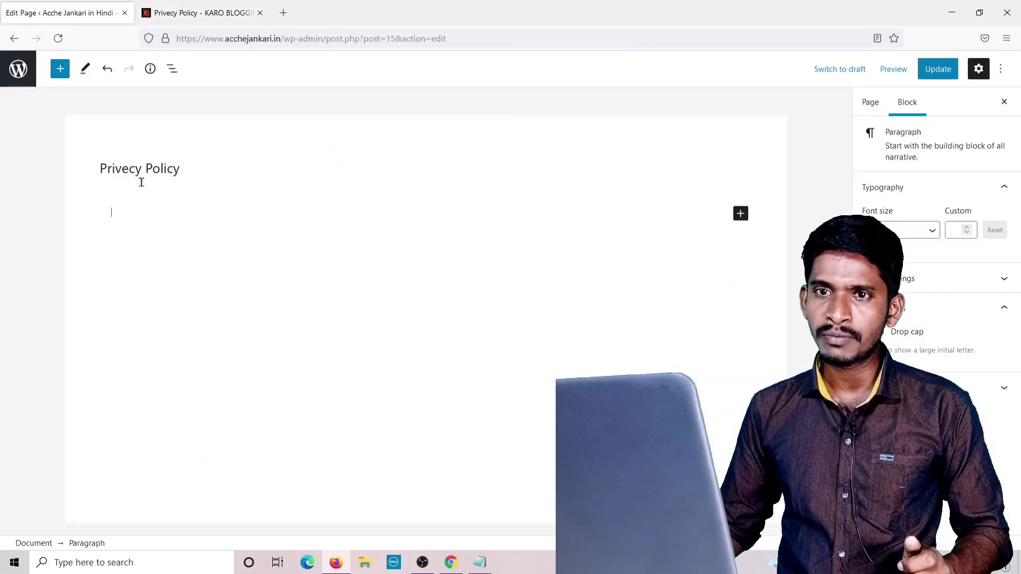
right_click(119, 210)
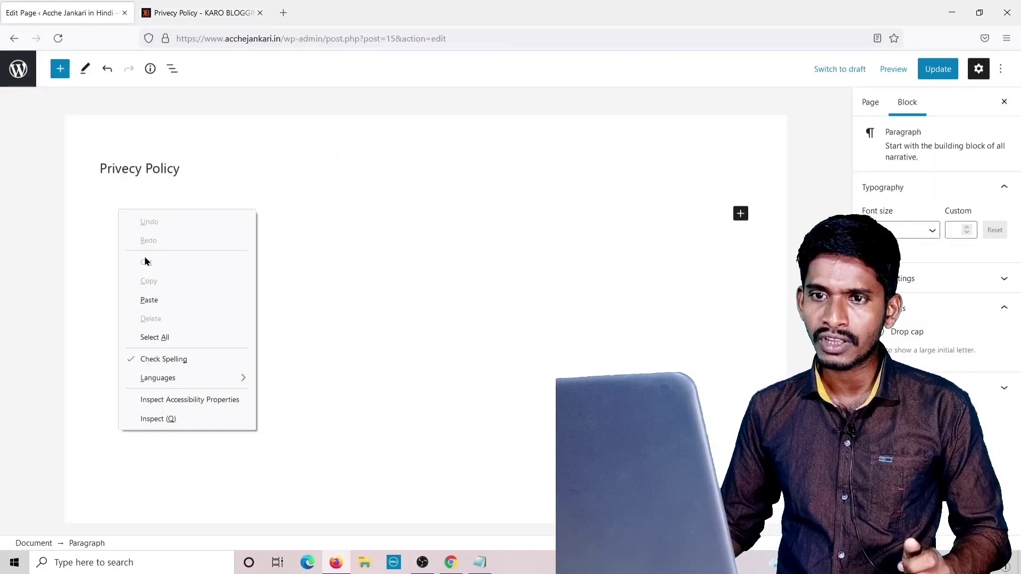
left_click(151, 301)
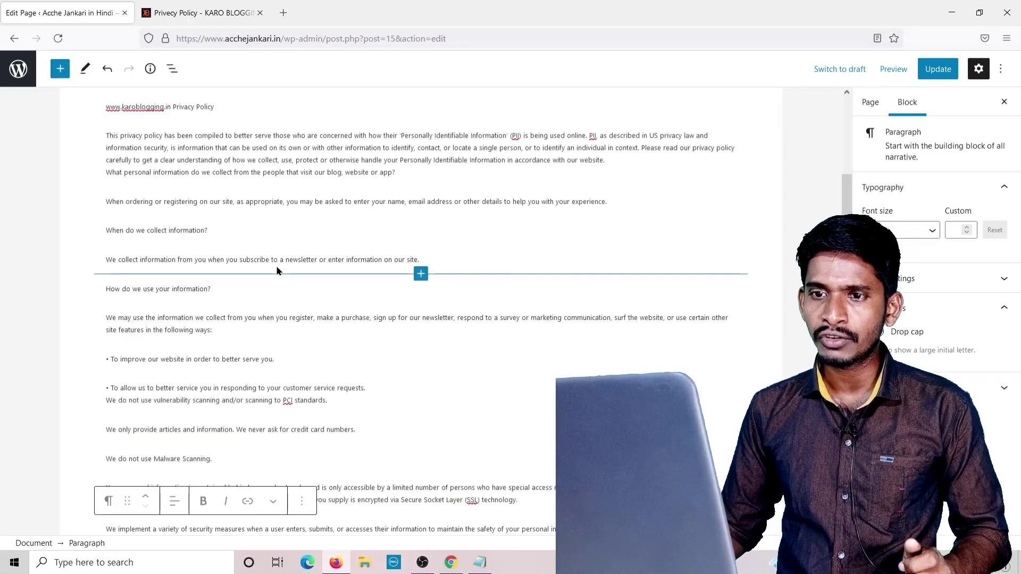
scroll(275, 267, "down", 2)
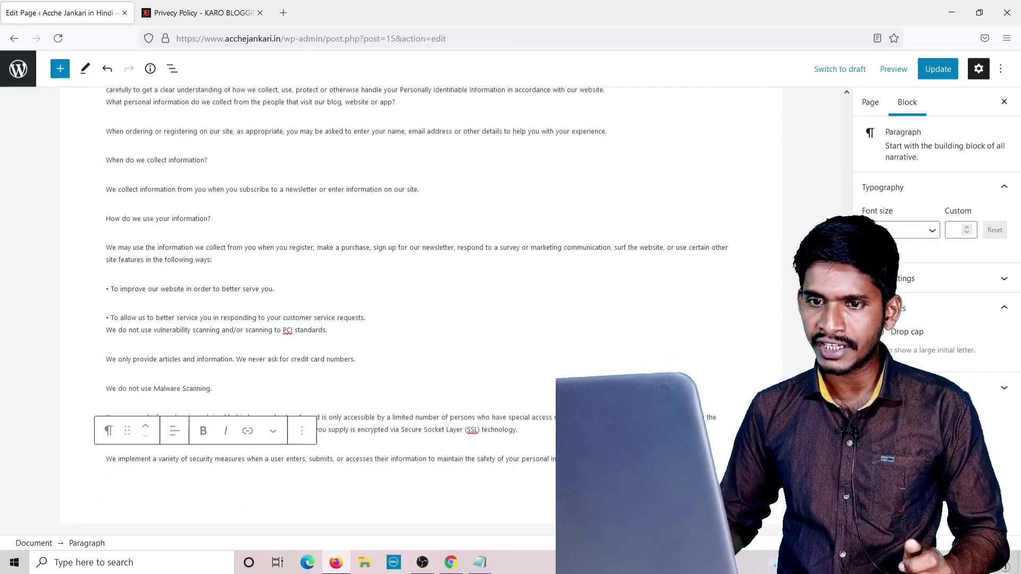
scroll(420, 319, "down", 1)
Select the next section of the Karo Blogging reference privacy policy.
left_click(191, 19)
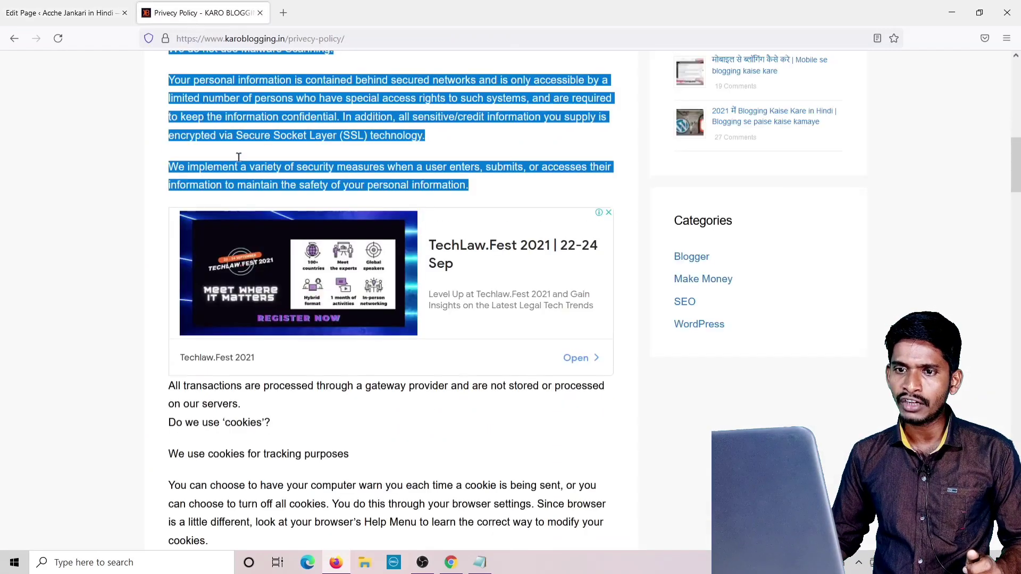
left_click(167, 395)
left_click_drag(167, 395, 307, 375)
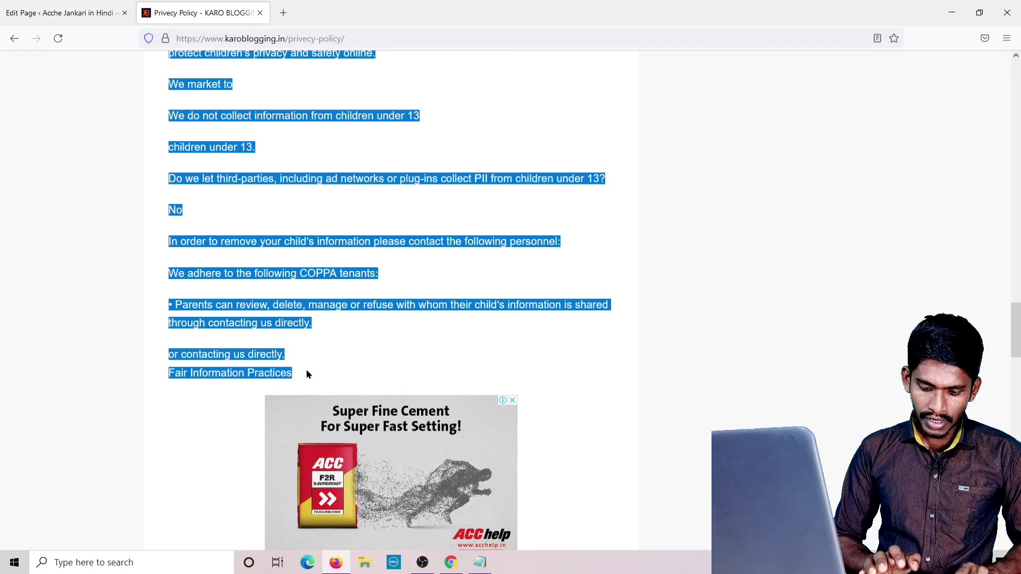
Paste the copied policy section after the last paragraph of the Privacy Policy page.
left_click(60, 11)
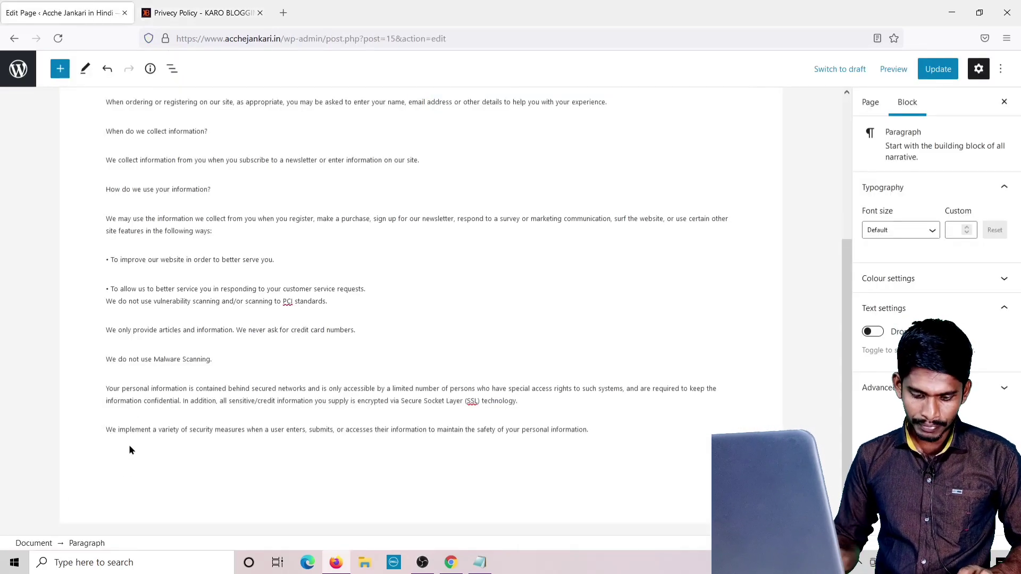
scroll(129, 450, "up", 1)
left_click(129, 465)
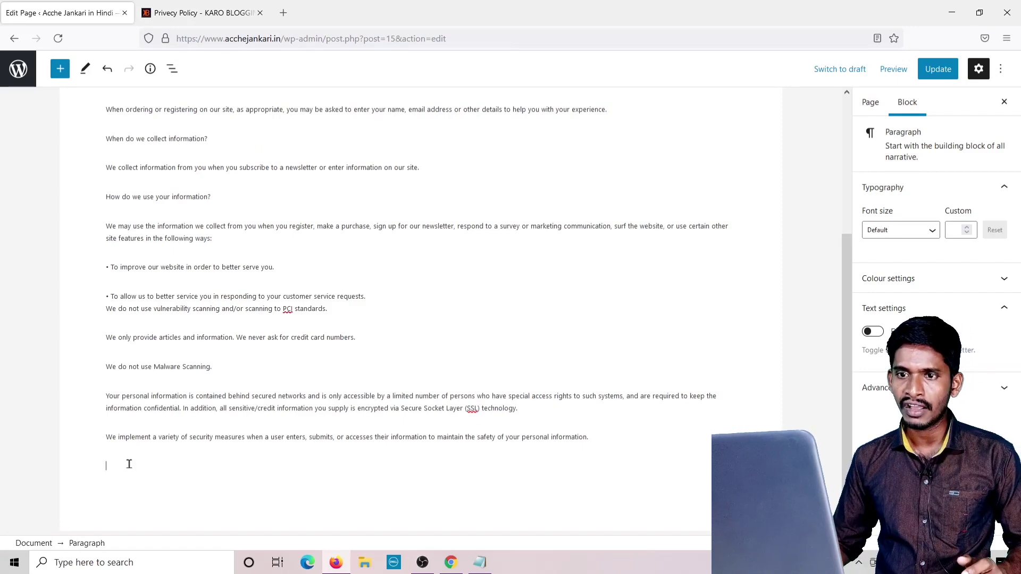
key("ctrl+v")
scroll(293, 285, "down", 1)
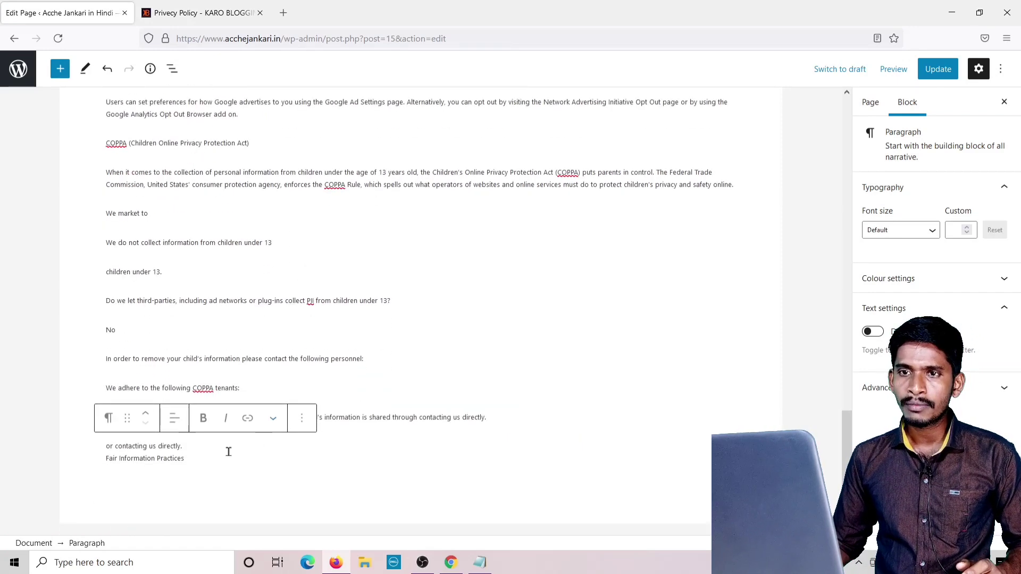
Copy the following reference sections and paste them in a new paragraph after Fair Information Practices.
left_click(216, 13)
scroll(298, 220, "down", 6)
left_click_drag(167, 235, 489, 301)
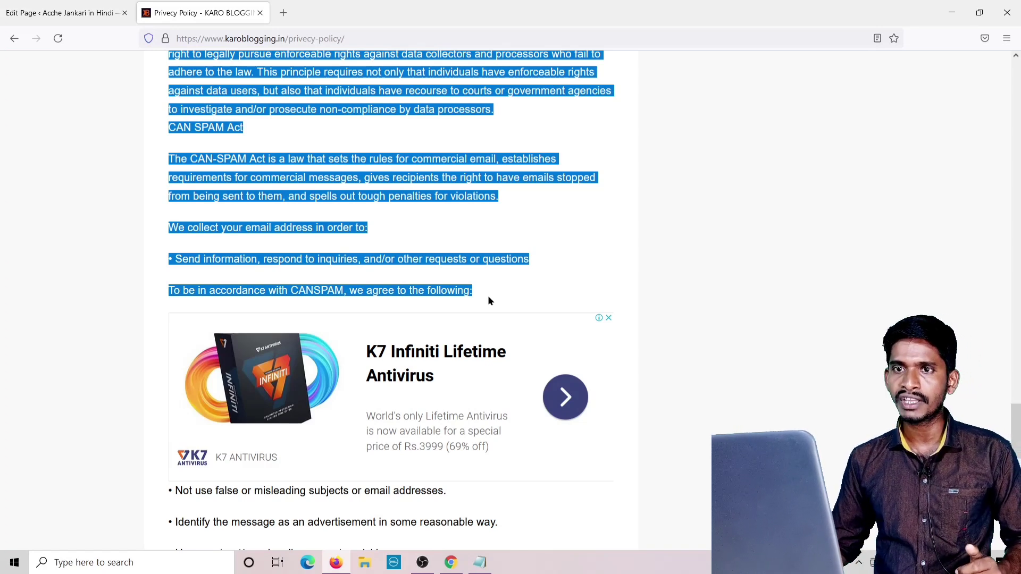
left_click(46, 15)
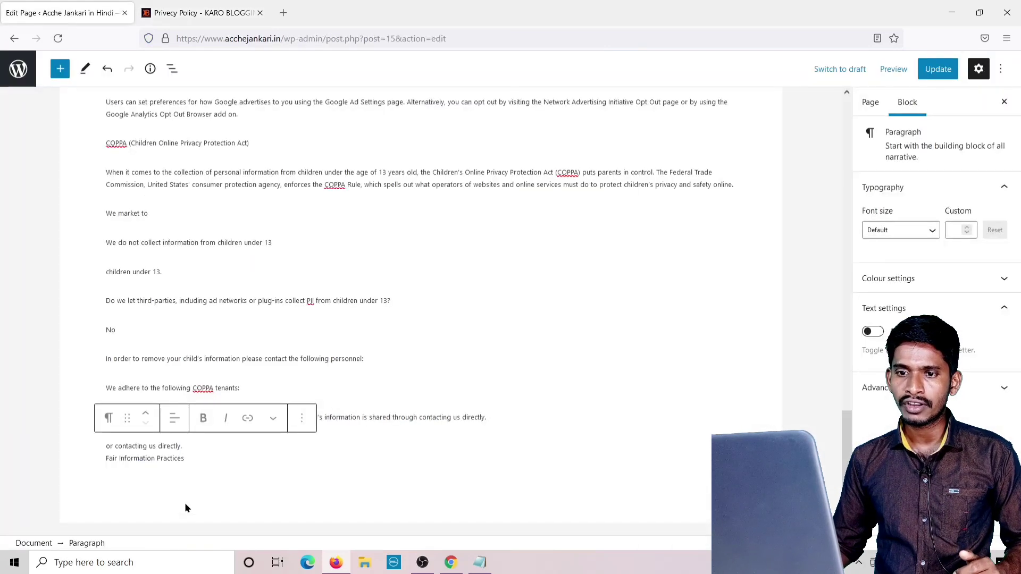
left_click(202, 459)
key("Return")
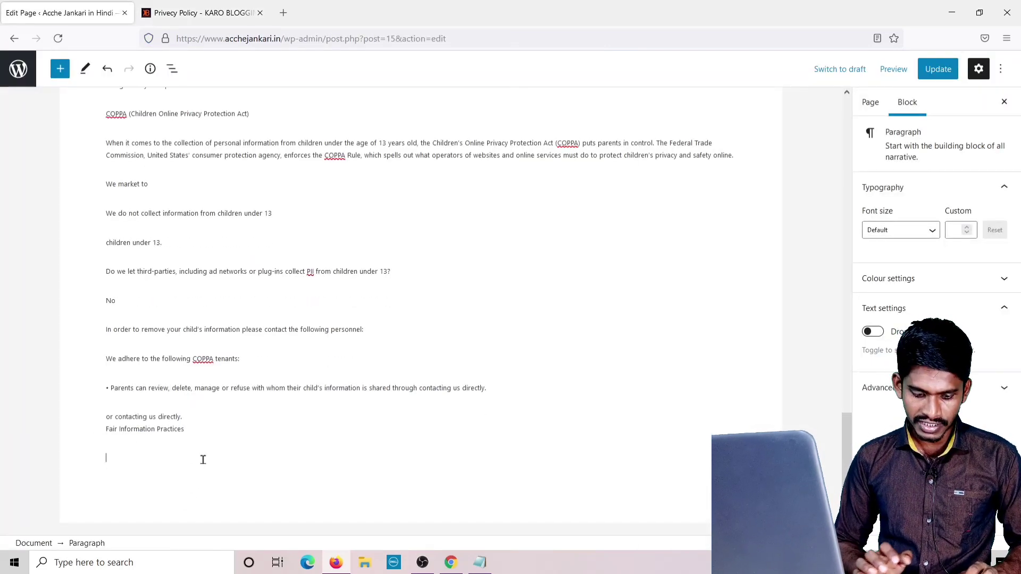
key("ctrl+v")
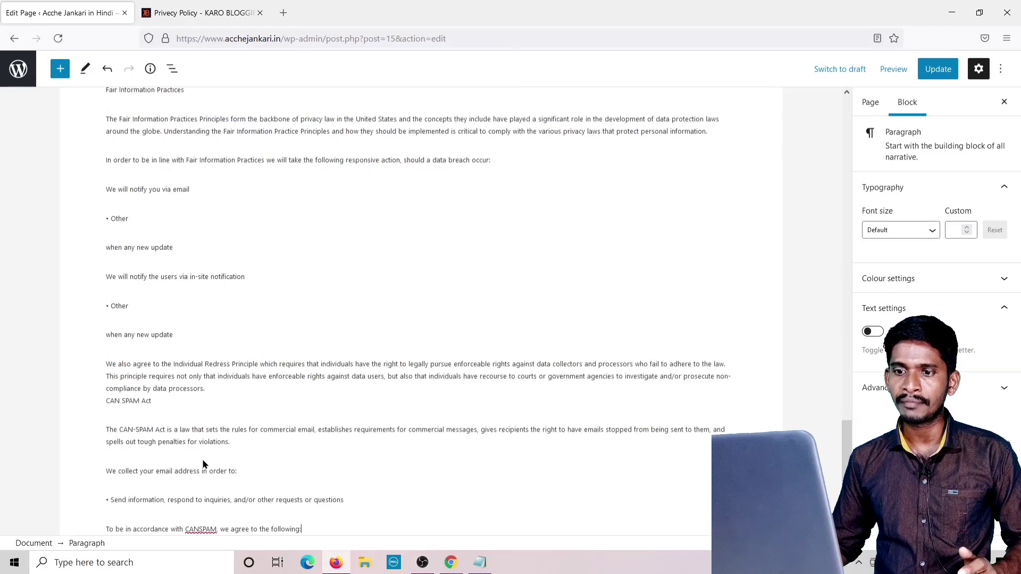
Copy the remaining policy text through the Last Edited line and paste it after the CAN-SPAM line.
left_click(218, 13)
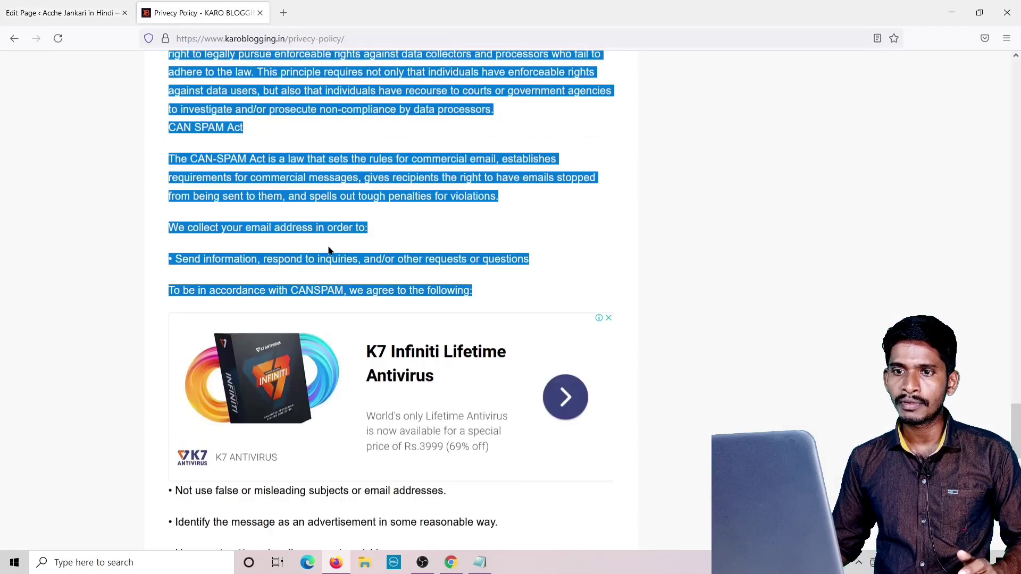
scroll(329, 250, "down", 5)
left_click(174, 256)
left_click_drag(174, 255, 355, 175)
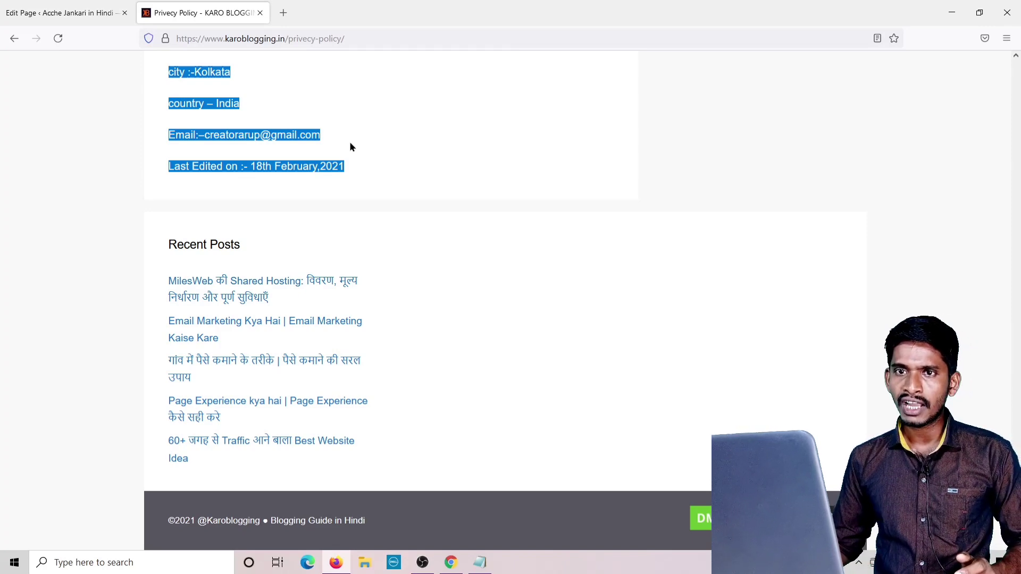
left_click(68, 13)
scroll(267, 358, "down", 2)
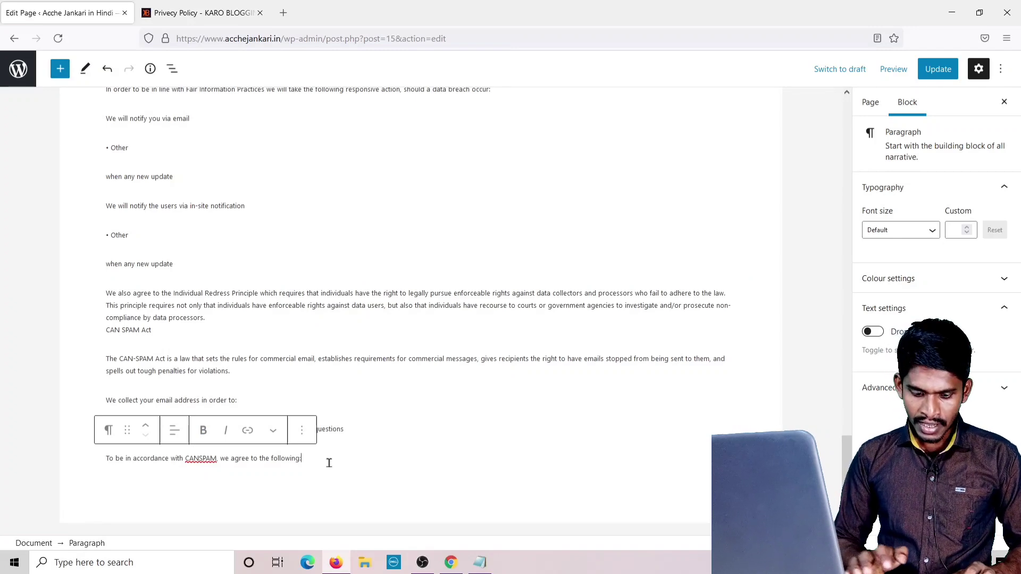
key("Return")
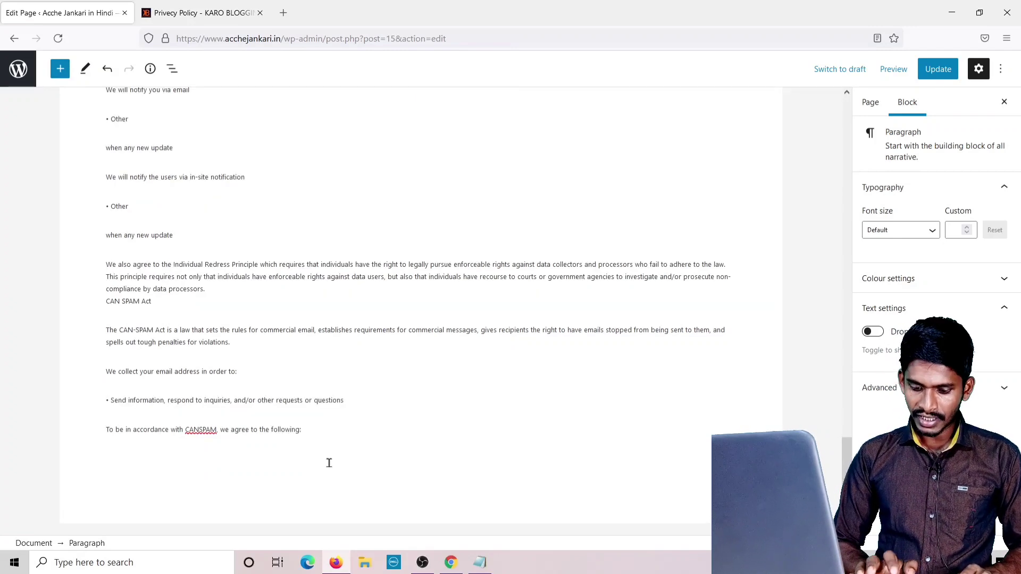
key("ctrl+v")
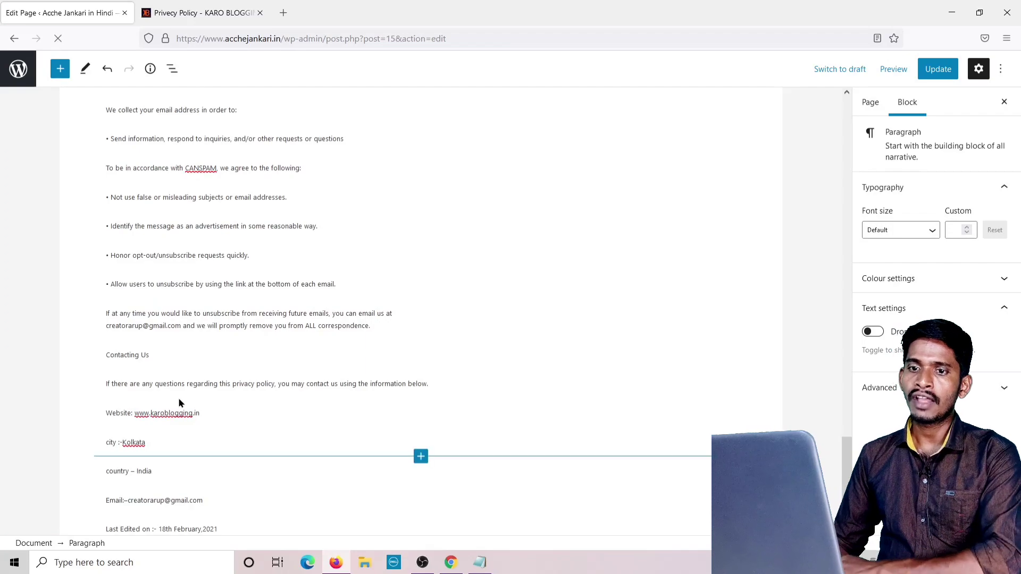
scroll(139, 163, "up", 20)
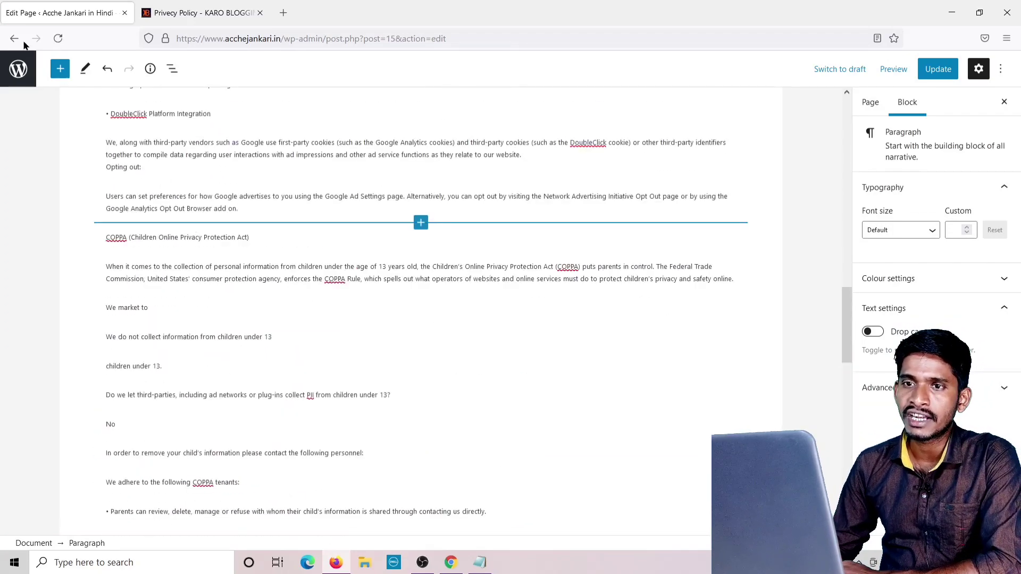
scroll(139, 163, "up", 10)
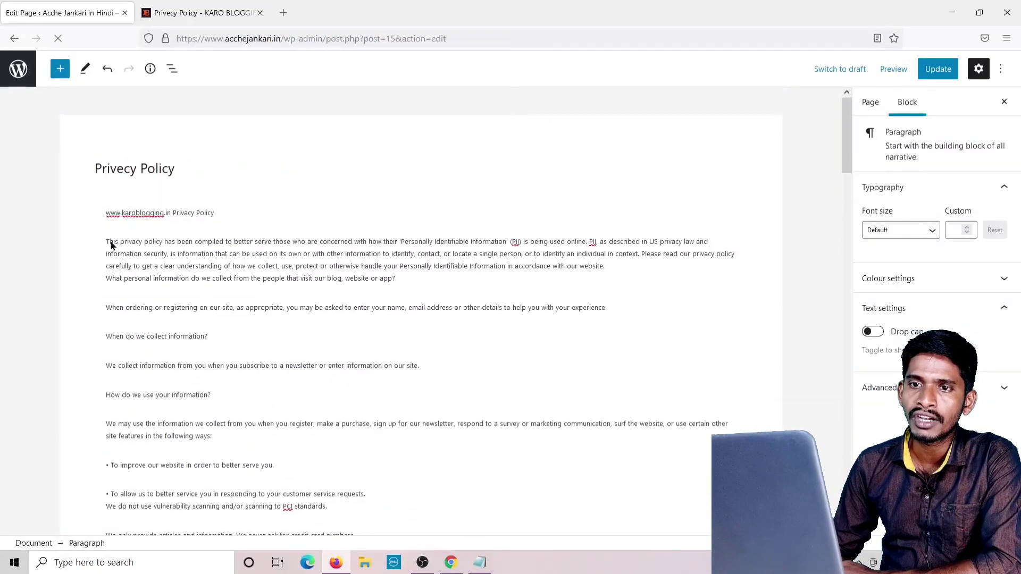
left_click_drag(125, 220, 166, 213)
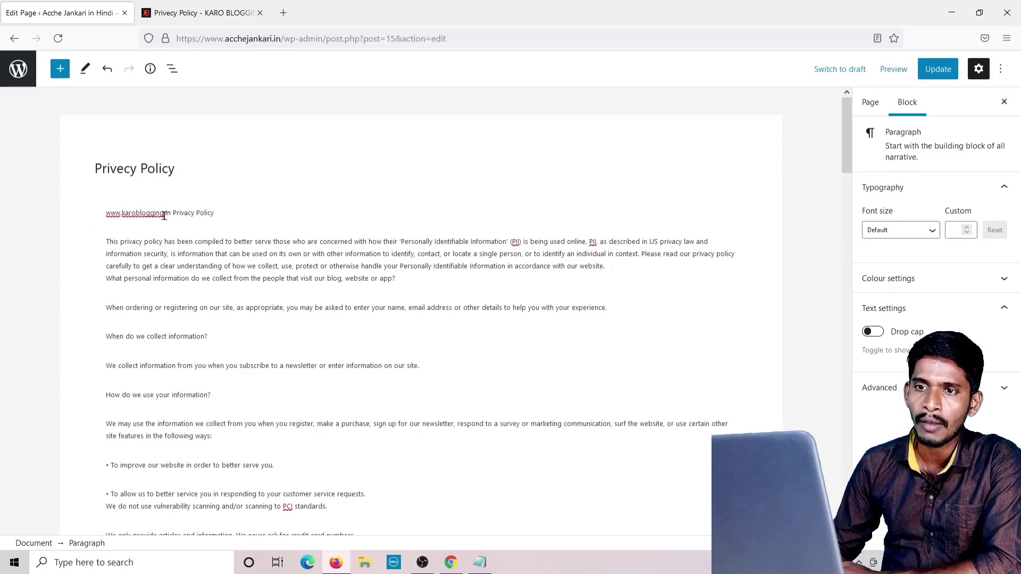
left_click(164, 215)
key("BackSpace")
key("BackSpace")
key("BackSpace")
key("BackSpace")
key("BackSpace")
key("BackSpace")
key("BackSpace")
key("BackSpace")
key("BackSpace")
key("BackSpace")
key("BackSpace")
key("BackSpace")
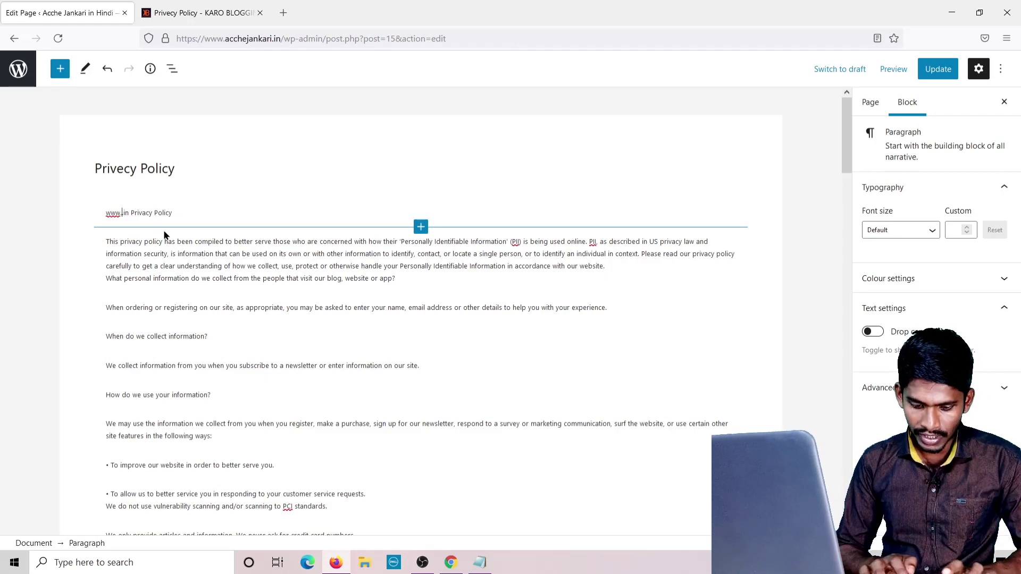
type("acchejan")
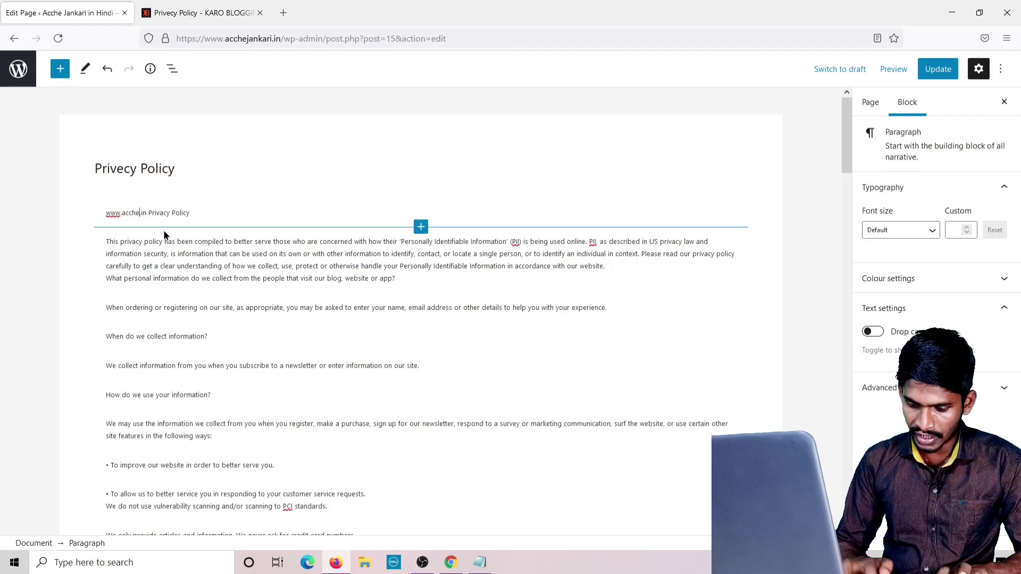
type("kari")
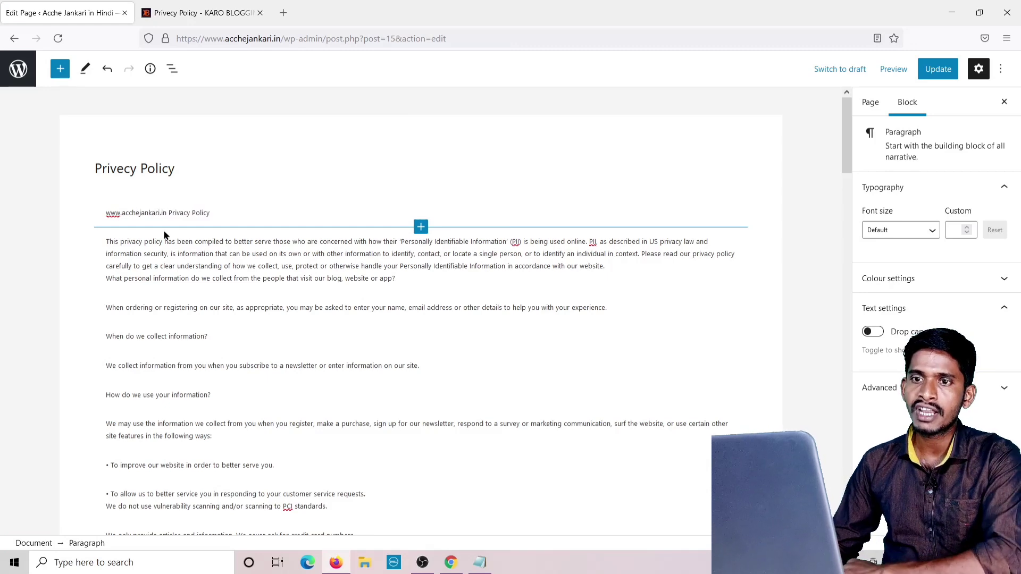
left_click(505, 295)
Search the page for karoblogging and delete the old site name in the Website line.
scroll(508, 292, "down", 2)
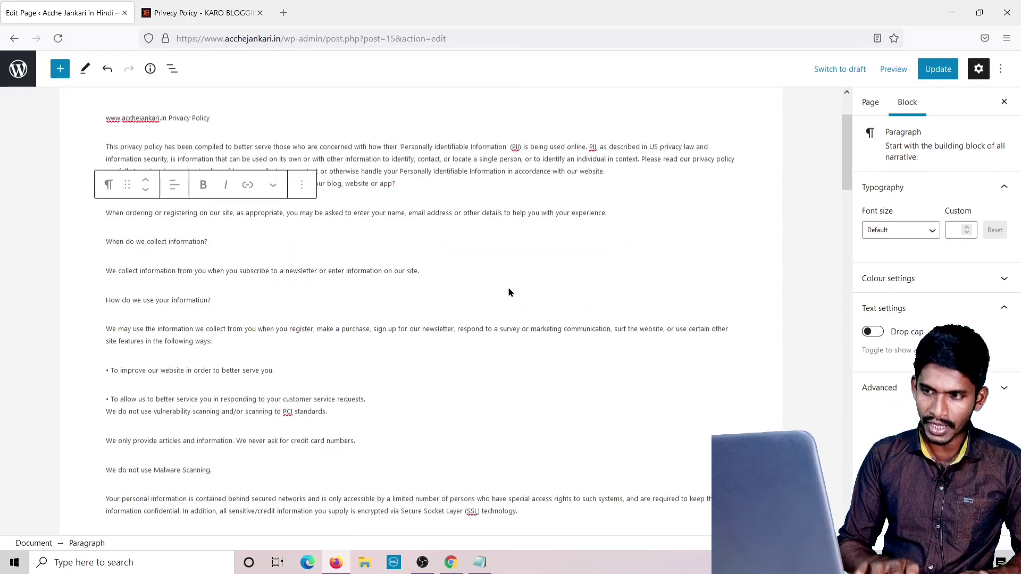
key("ctrl+f")
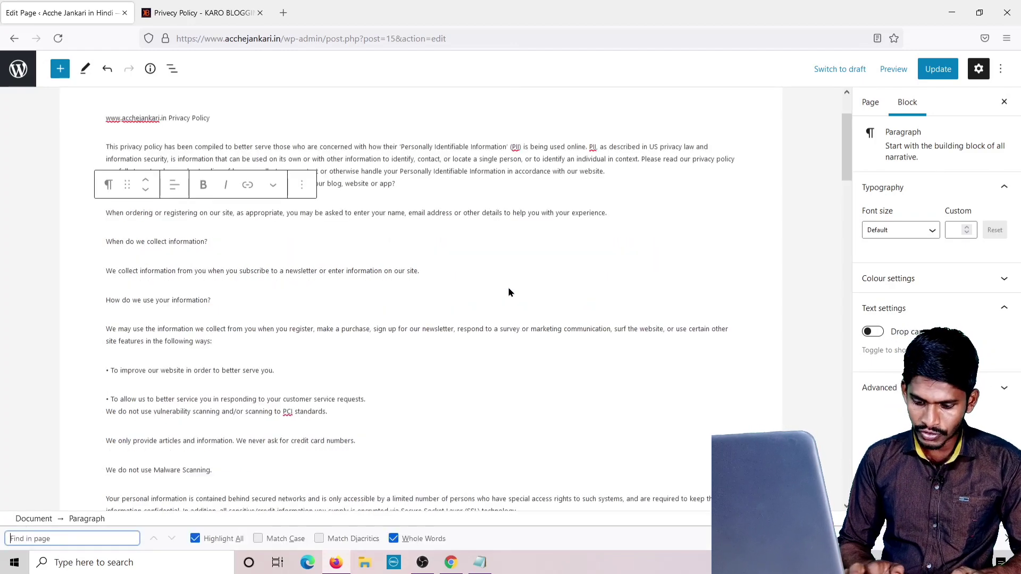
type("ka")
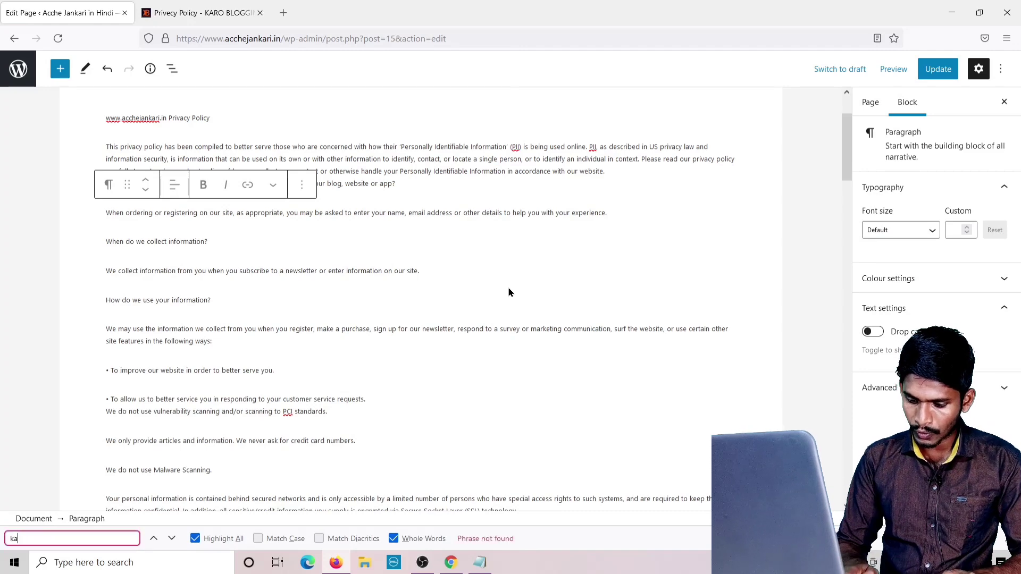
type("roblogging")
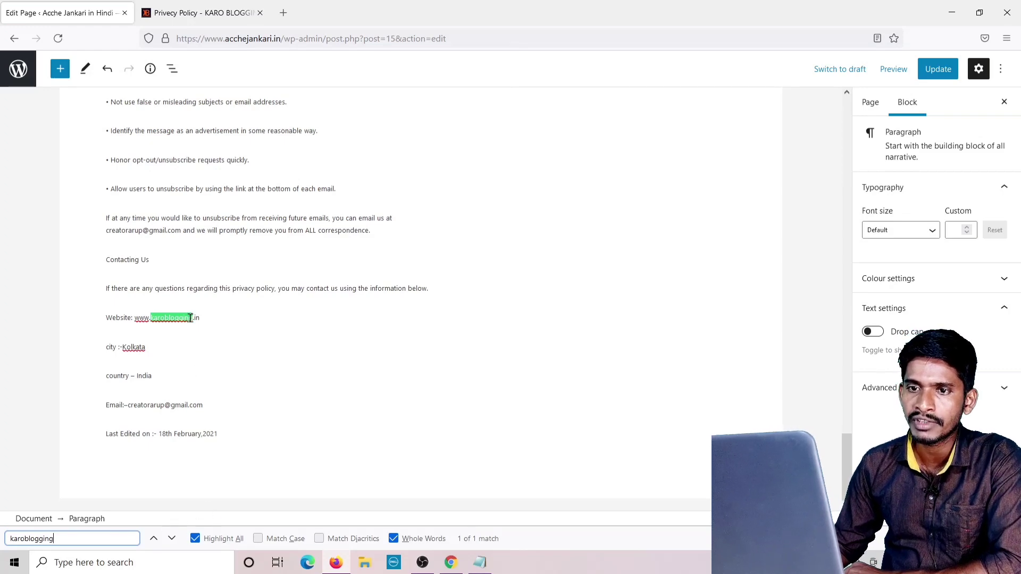
key("BackSpace")
left_click_drag(193, 317, 188, 318)
key("BackSpace")
key("BackSpace")
key("BackSpace")
key("BackSpace")
key("BackSpace")
key("BackSpace")
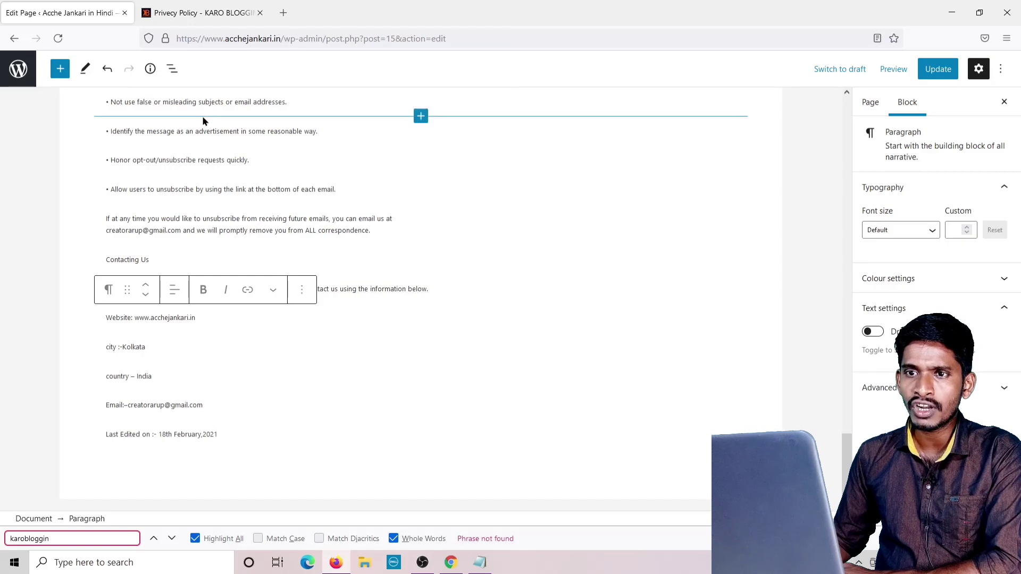
Fix the title from 'Privecy Policy' to 'Privacy Policy' and update the page.
scroll(202, 116, "up", 20)
scroll(208, 143, "up", 10)
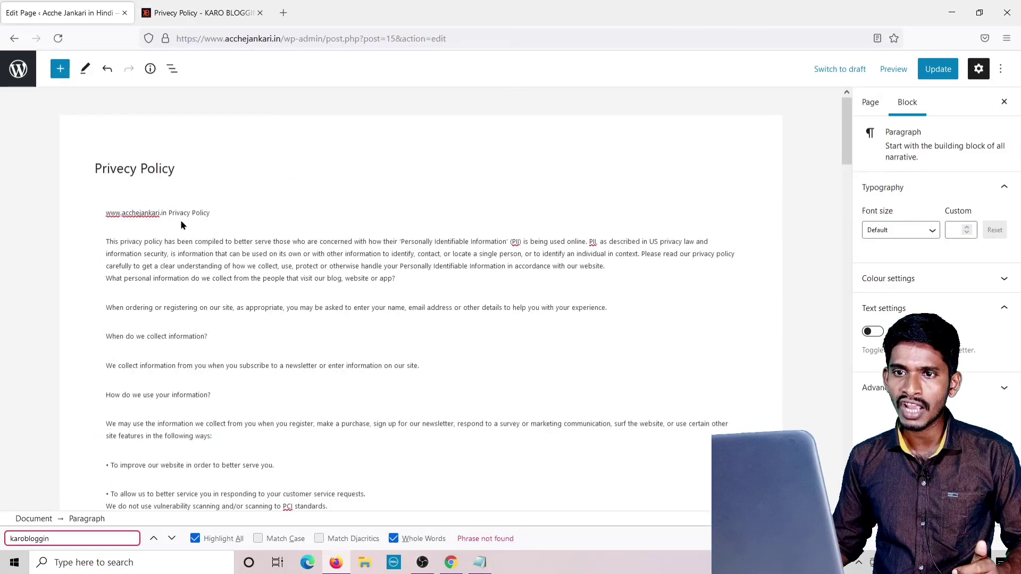
left_click(124, 170)
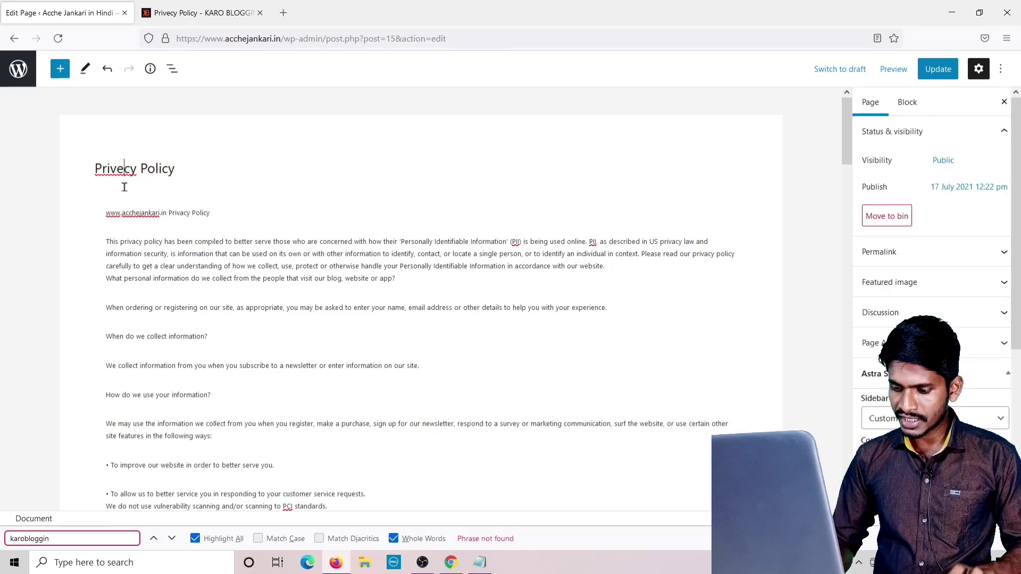
key("BackSpace")
type("a")
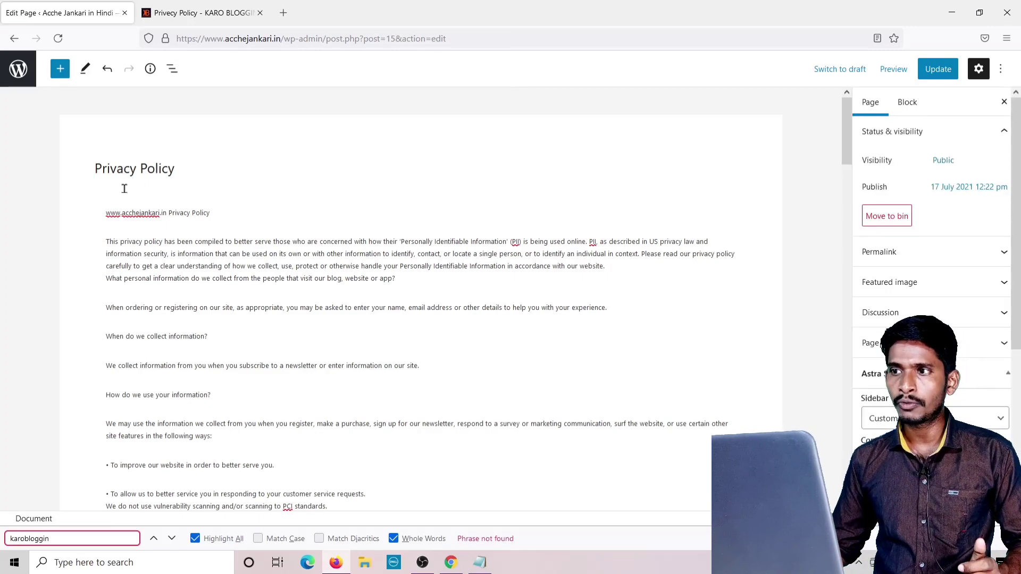
scroll(413, 267, "down", 15)
scroll(413, 266, "down", 7)
scroll(225, 269, "down", 6)
scroll(227, 257, "up", 6)
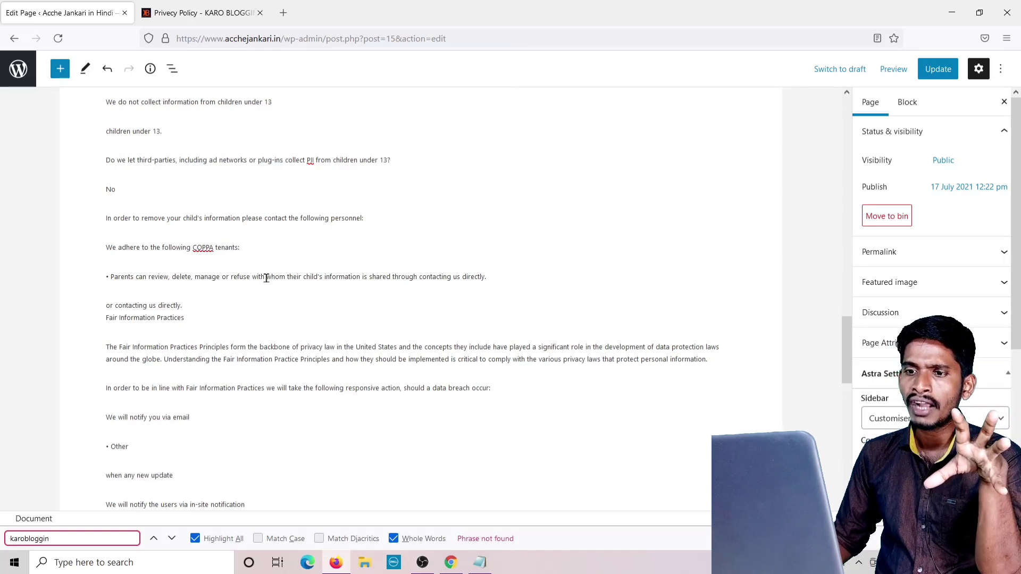
scroll(266, 278, "down", 5)
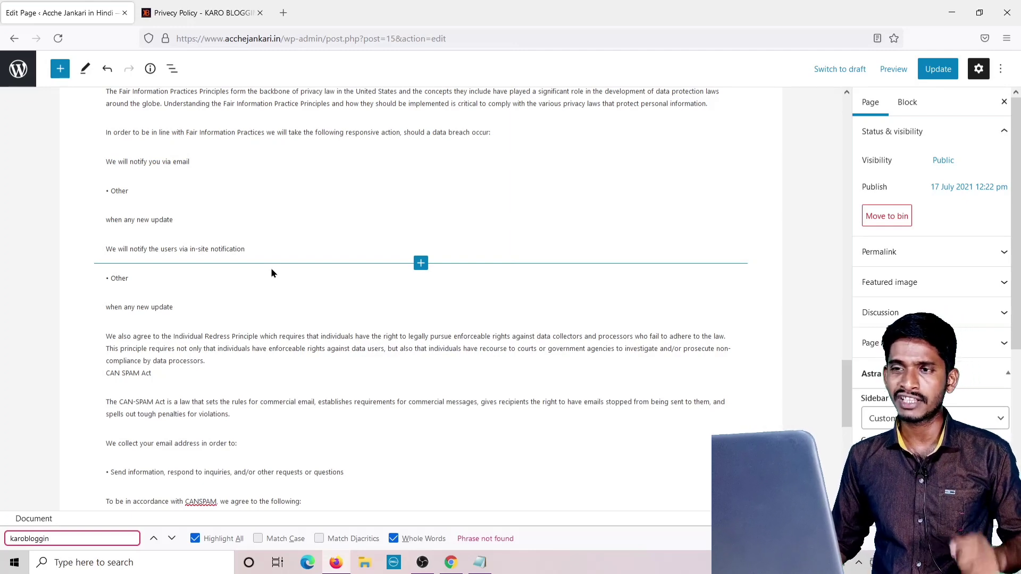
left_click(946, 69)
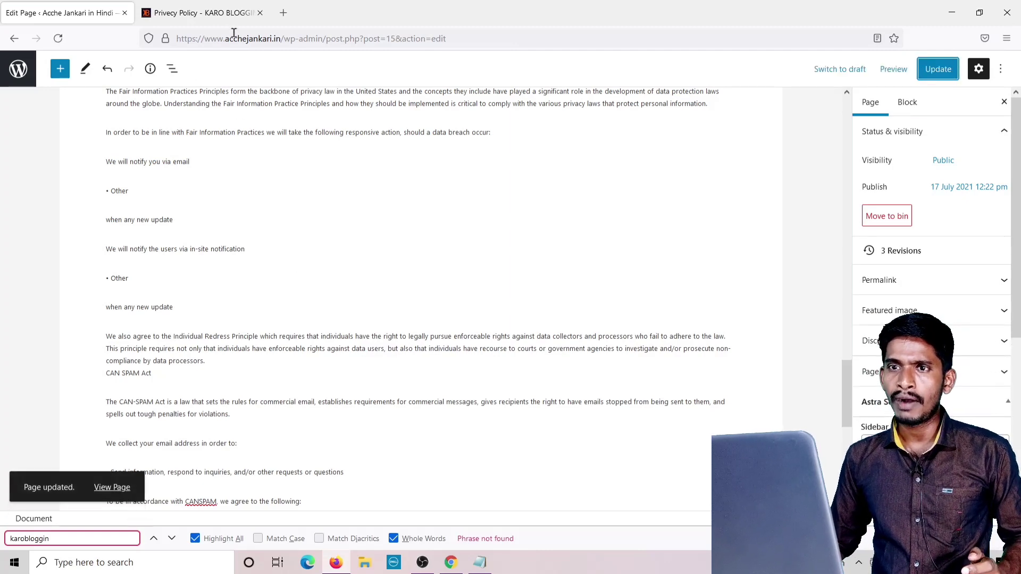
Open the reference site's Disclaimer page, close the ad banner, and select all disclaimer paragraphs.
left_click(204, 16)
scroll(512, 140, "up", 10)
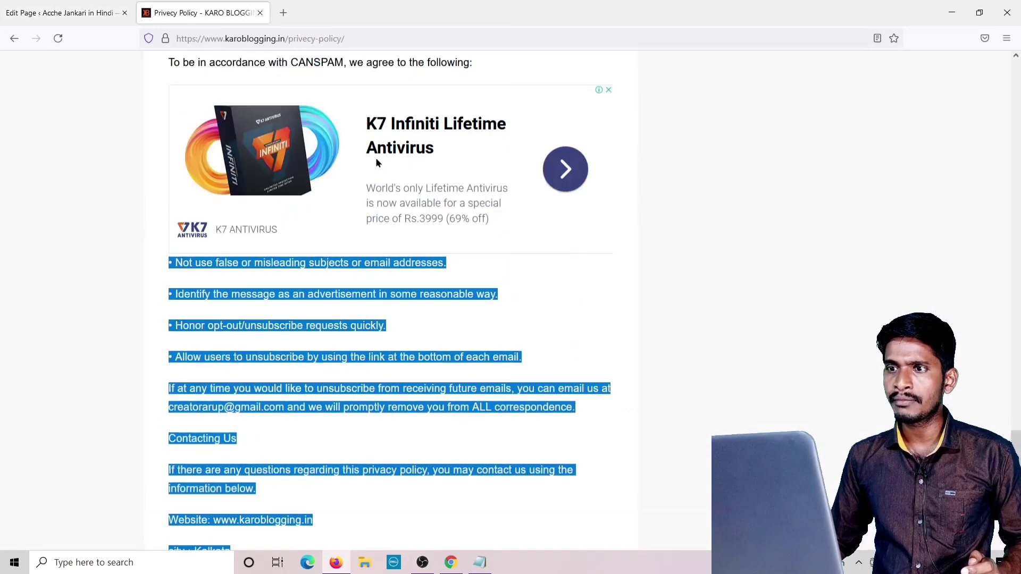
scroll(596, 143, "up", 20)
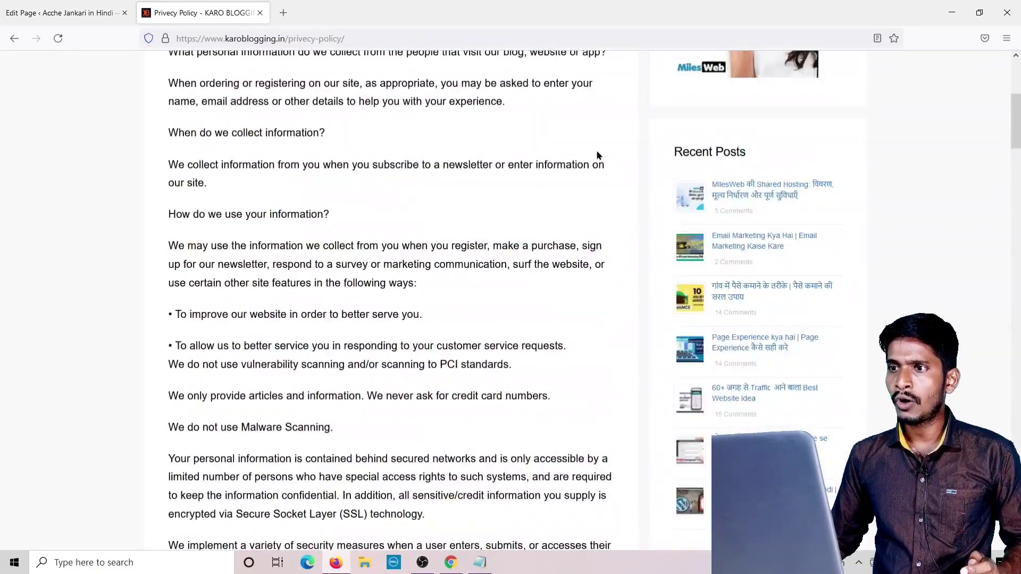
mouse_move(793, 70)
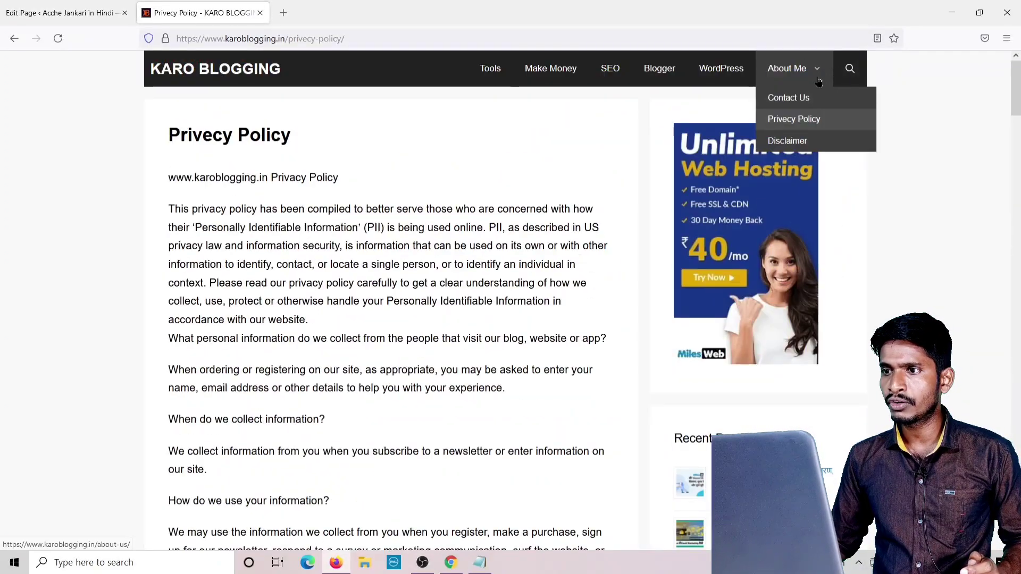
left_click(796, 141)
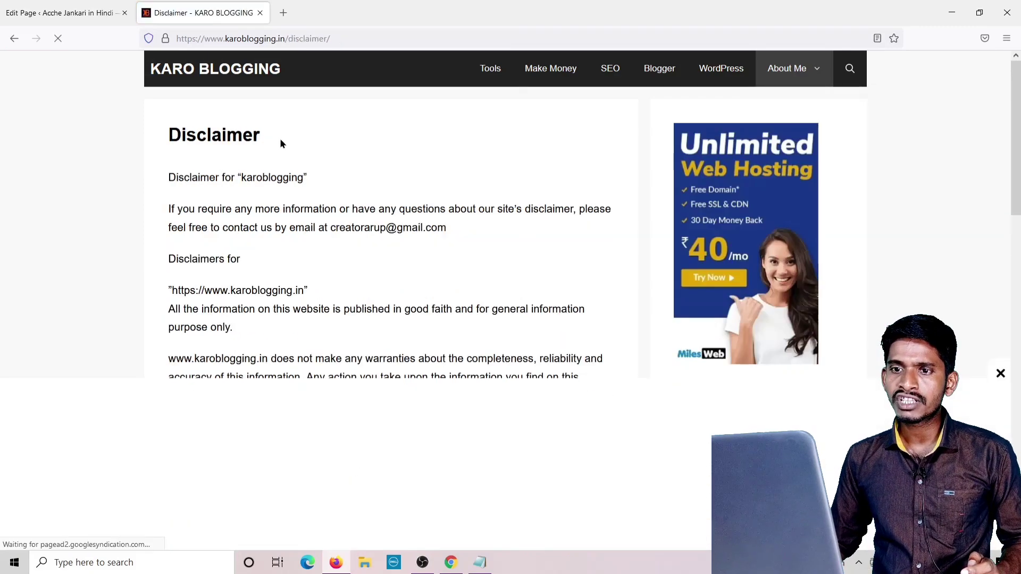
scroll(281, 143, "down", 5)
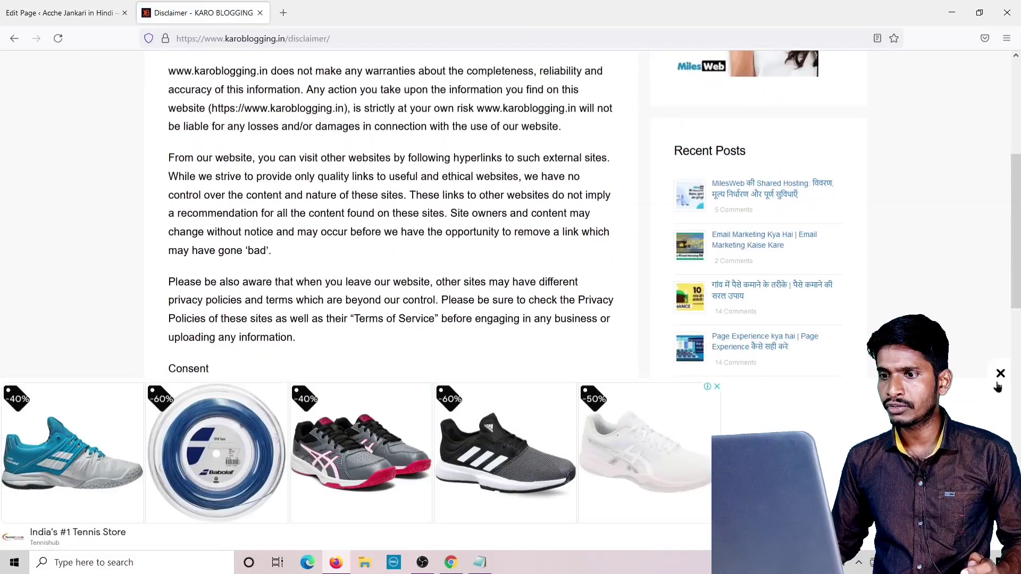
left_click(1000, 375)
scroll(378, 262, "down", 3)
scroll(361, 261, "up", 8)
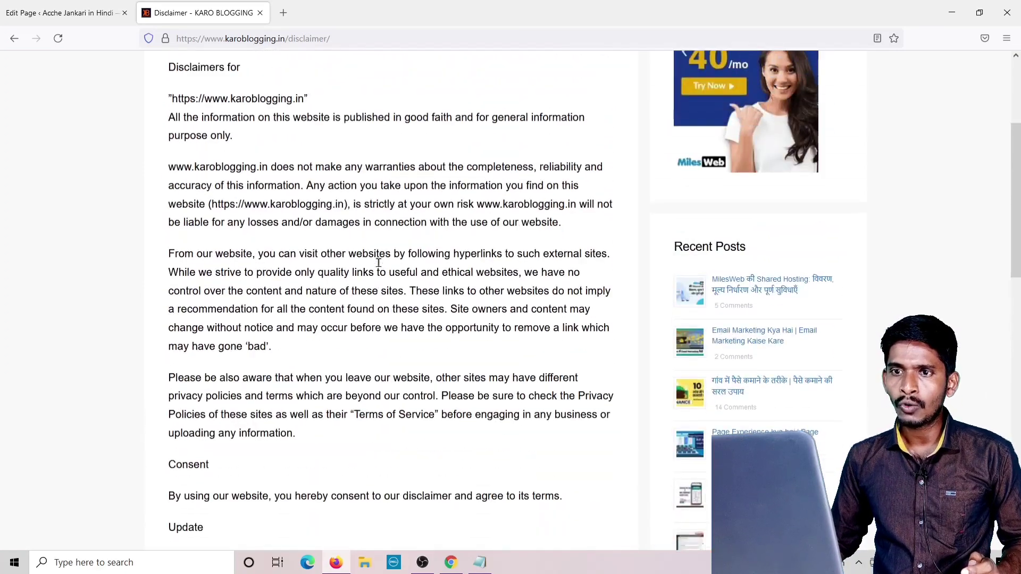
left_click_drag(166, 174, 617, 78)
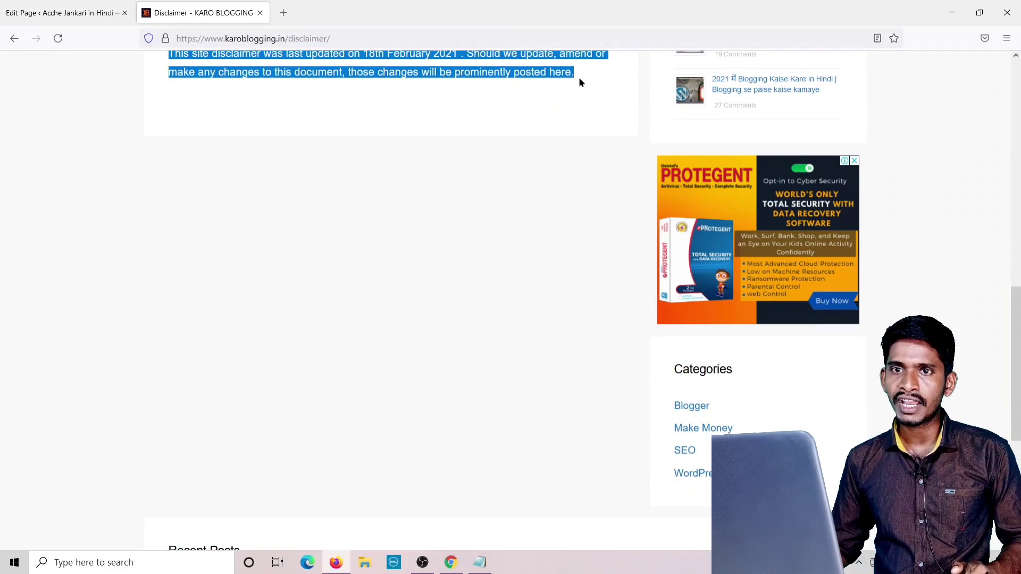
left_click(62, 13)
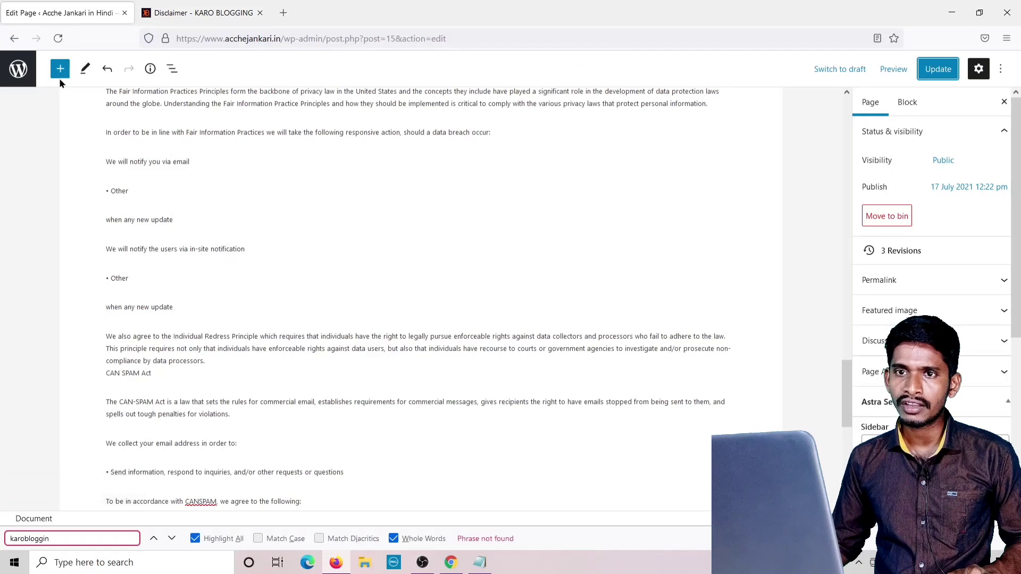
Open the Disclimer page from Pages and paste the disclaimer text into its empty paragraph.
left_click(14, 42)
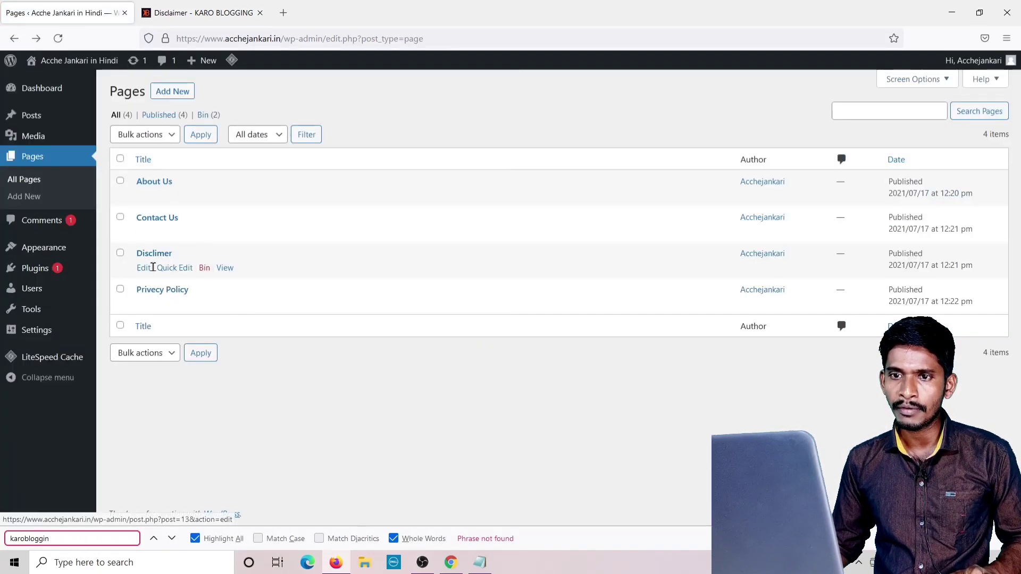
left_click(143, 270)
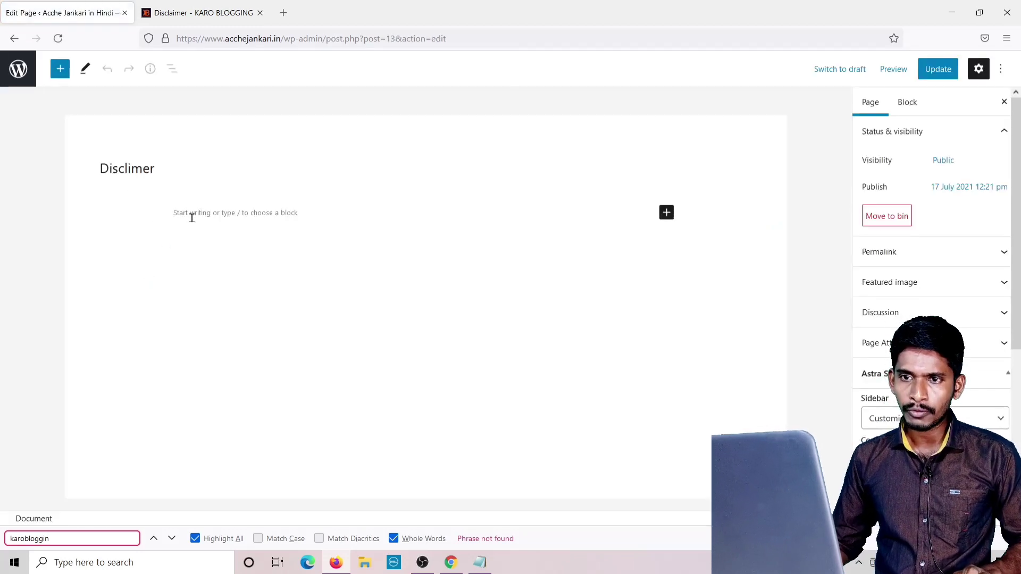
left_click(191, 218)
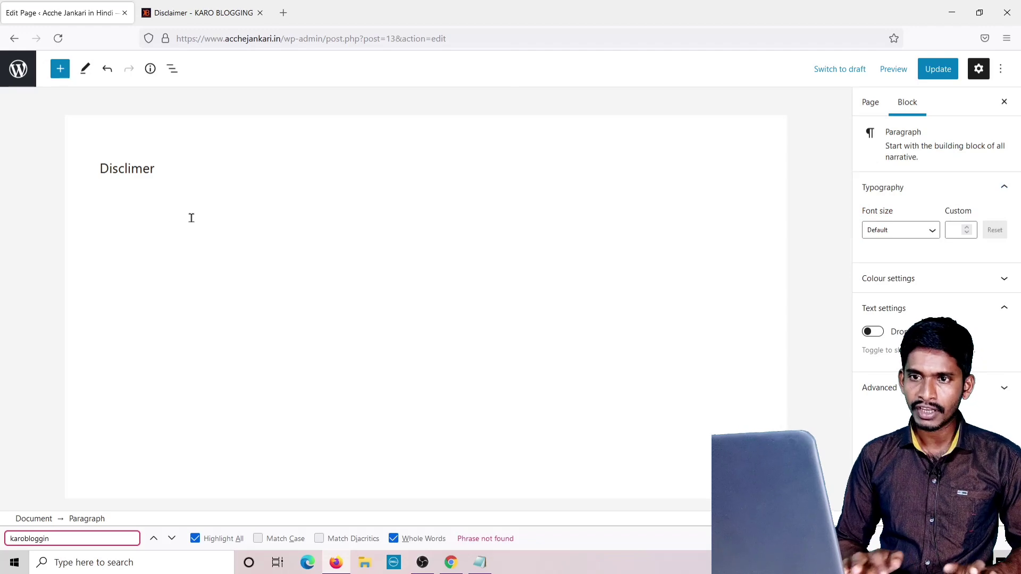
key("ctrl+v")
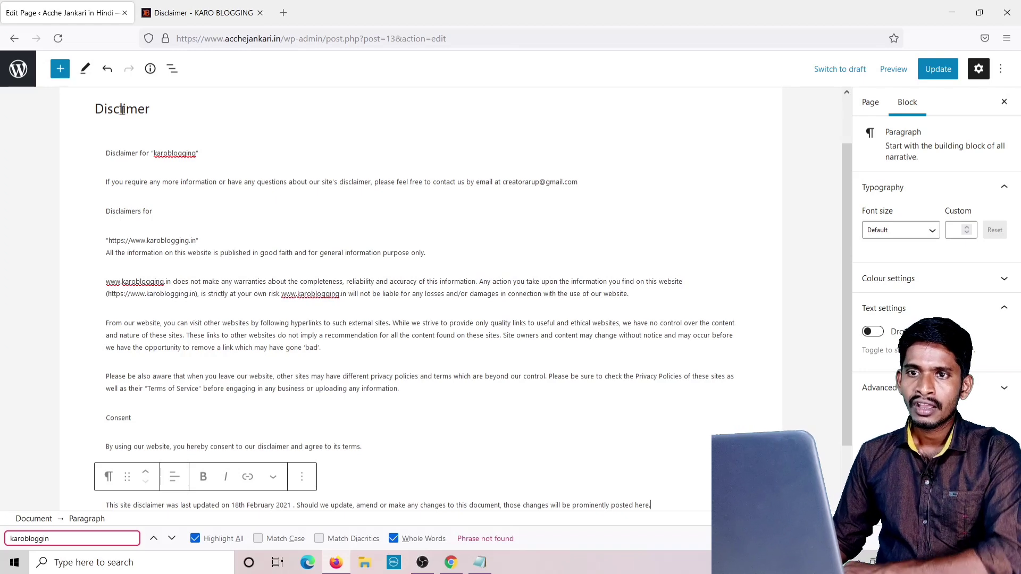
left_click(122, 109)
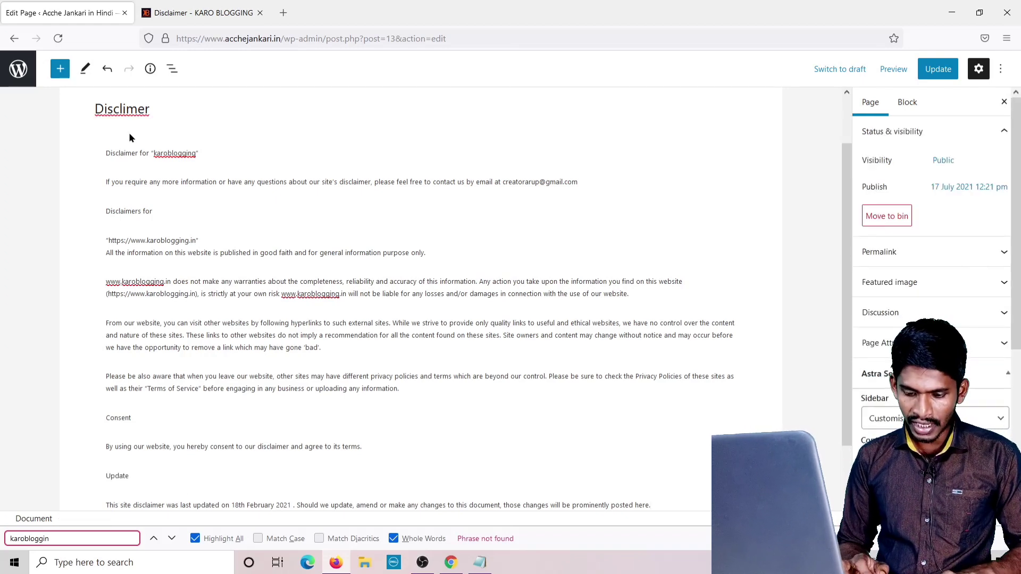
Retitle the page 'Disclaimer', change karoblogging to acchejankari in the first paragraph, and update.
type("a")
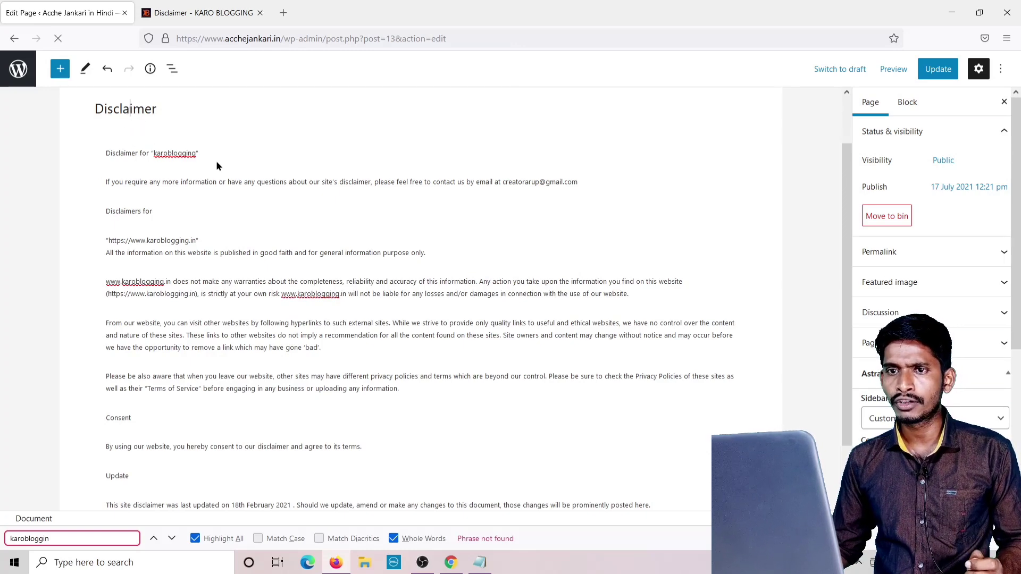
left_click(200, 154)
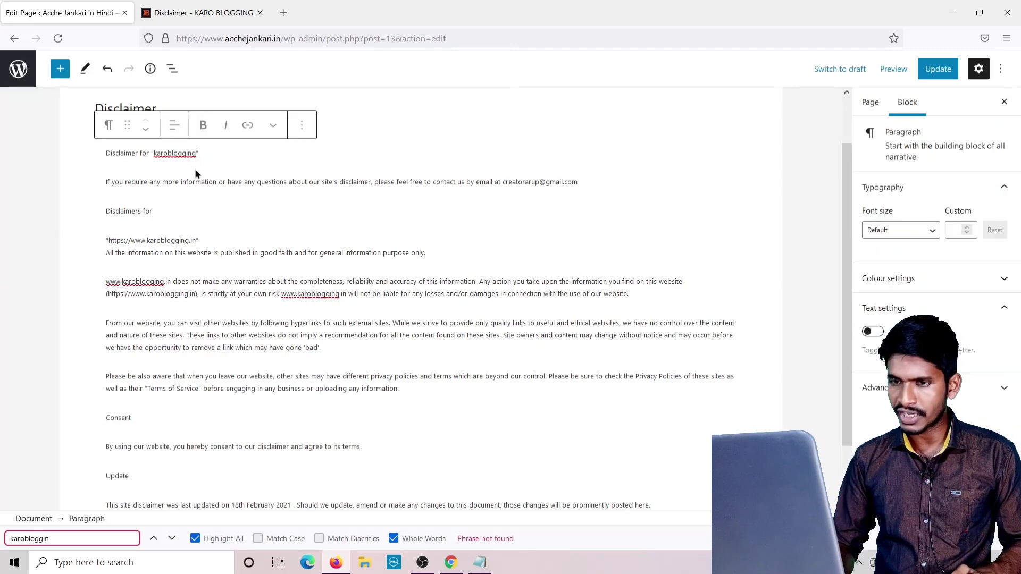
key("BackSpace")
key("BackSpace")
key("BackSpace")
key("BackSpace")
key("BackSpace")
key("BackSpace")
key("BackSpace")
type("A")
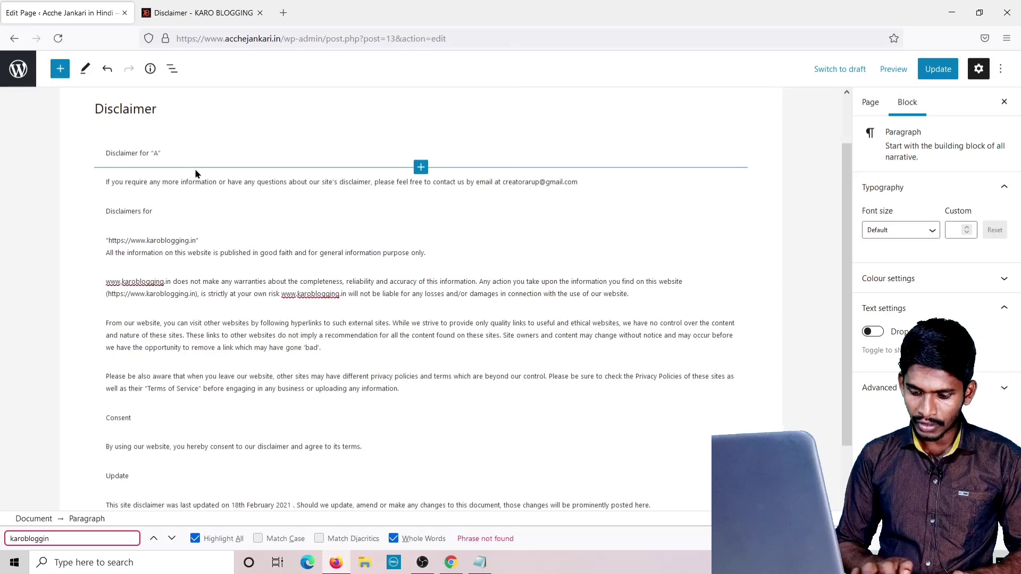
key("BackSpace")
type("a")
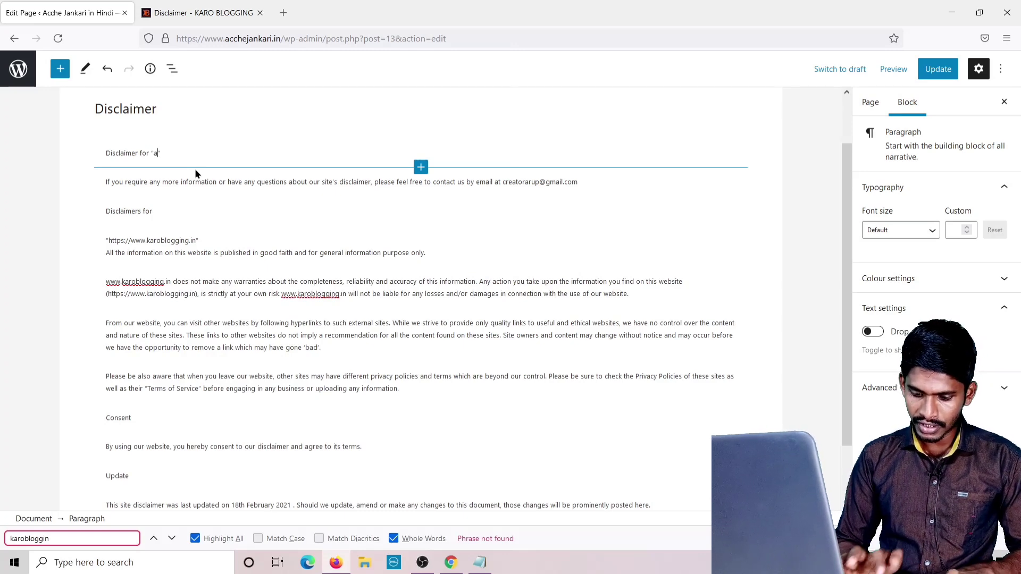
type("cchejankari")
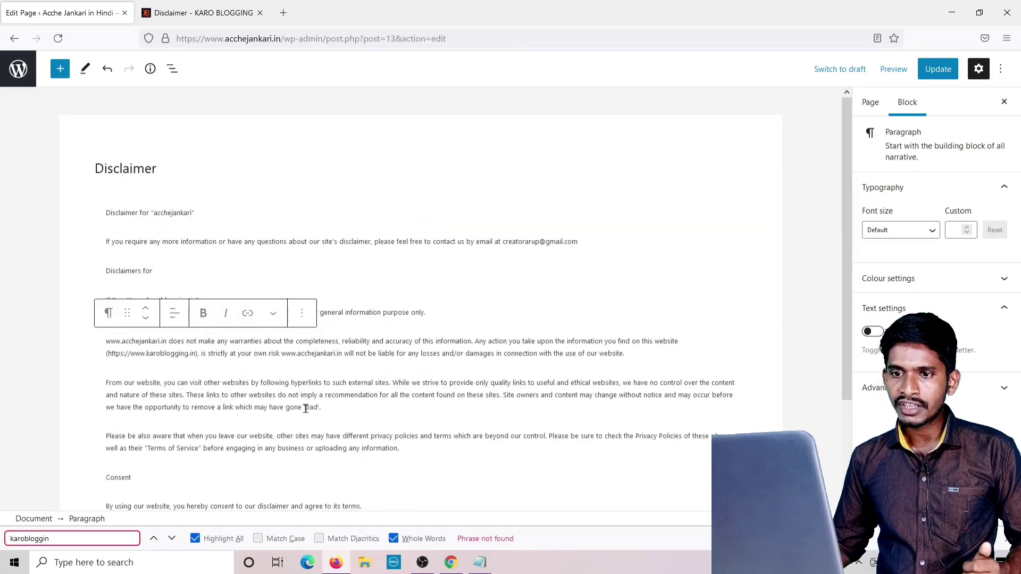
scroll(283, 406, "down", 2)
scroll(283, 407, "up", 3)
left_click(926, 77)
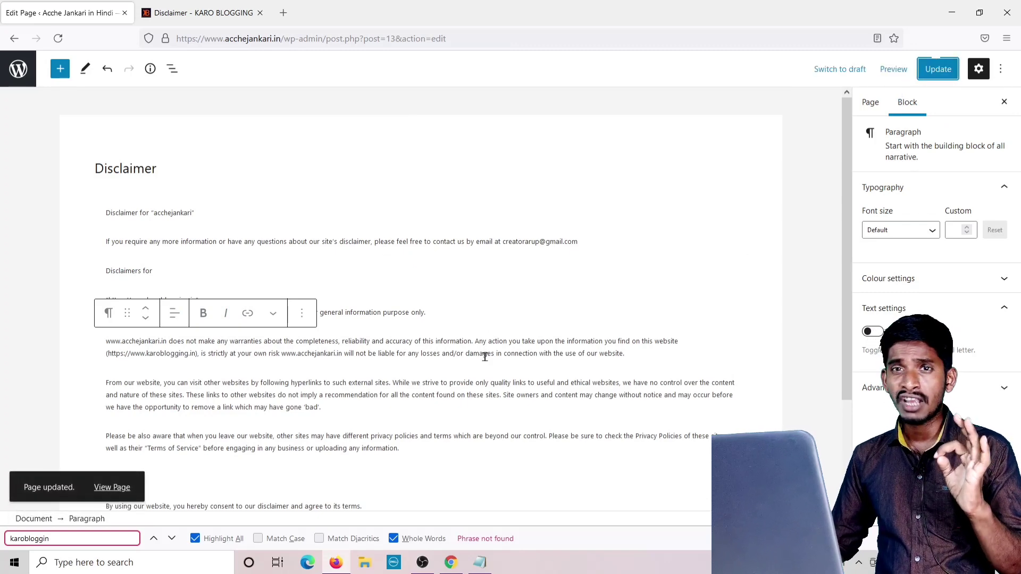
Change the Disclaimer's last-updated month from February to July, update, and go back to Pages.
scroll(480, 371, "down", 2)
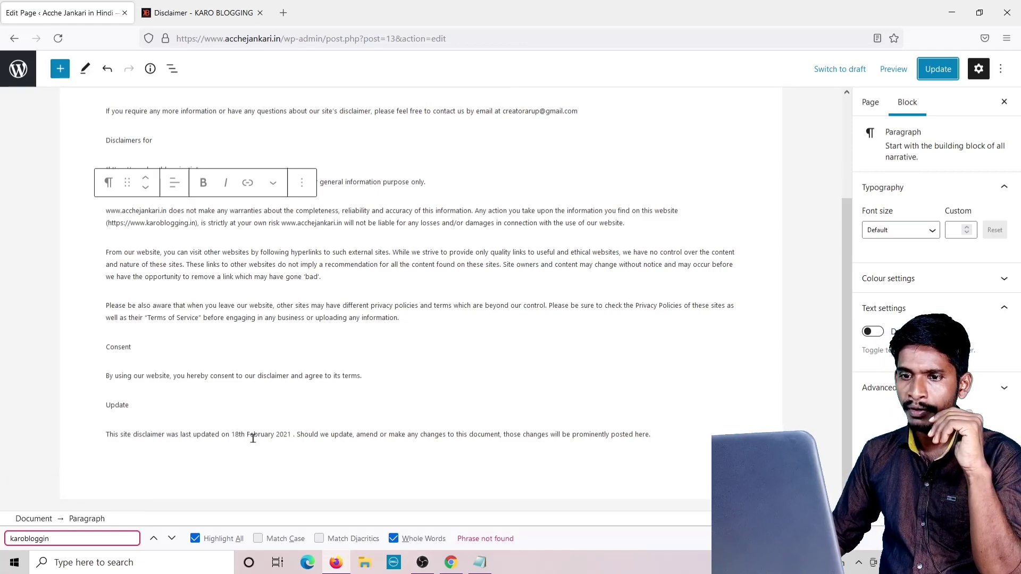
left_click(275, 435)
key("BackSpace")
key("BackSpace")
key("BackSpace")
key("BackSpace")
key("BackSpace")
key("BackSpace")
key("BackSpace")
key("BackSpace")
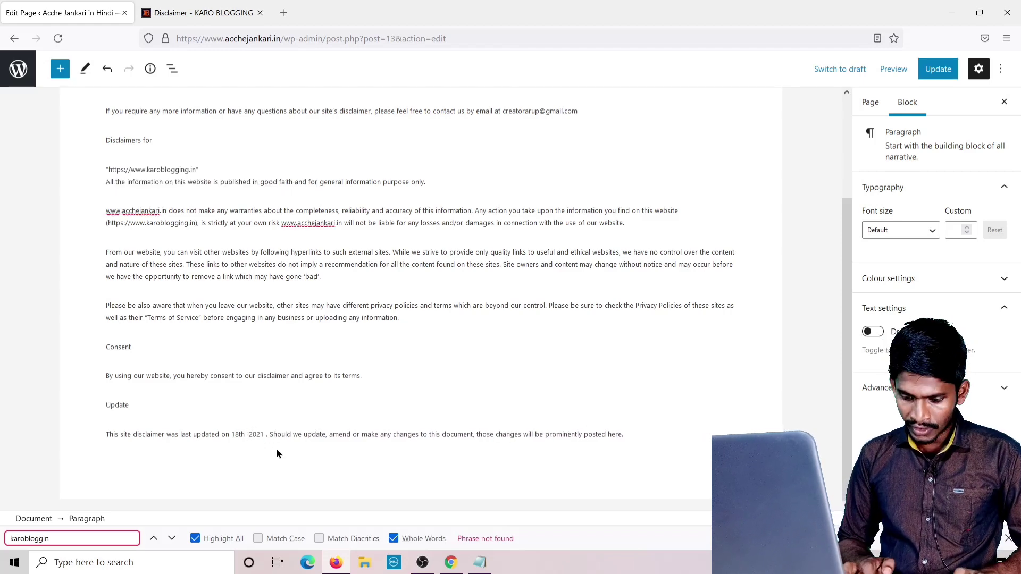
type("July")
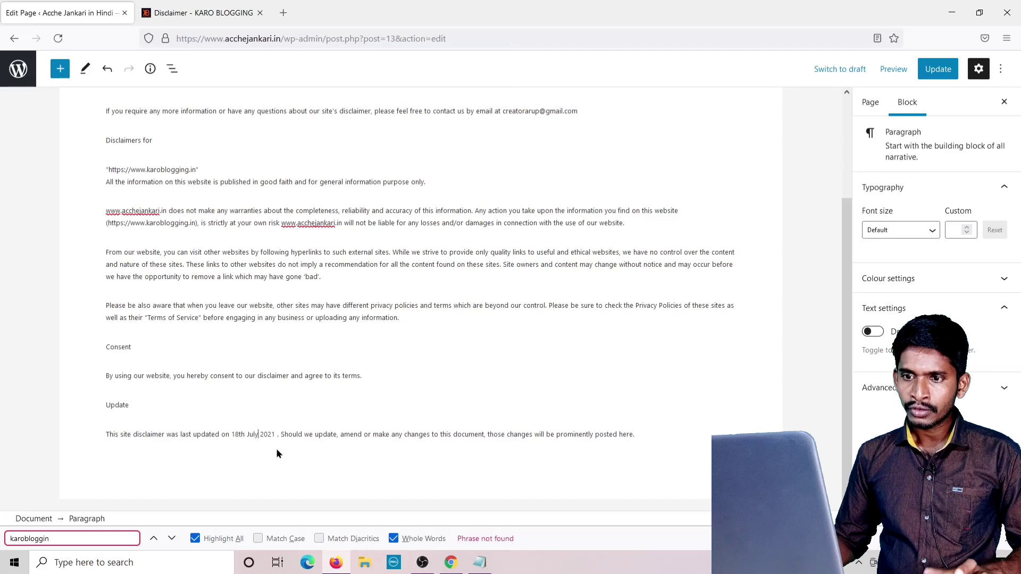
left_click(939, 78)
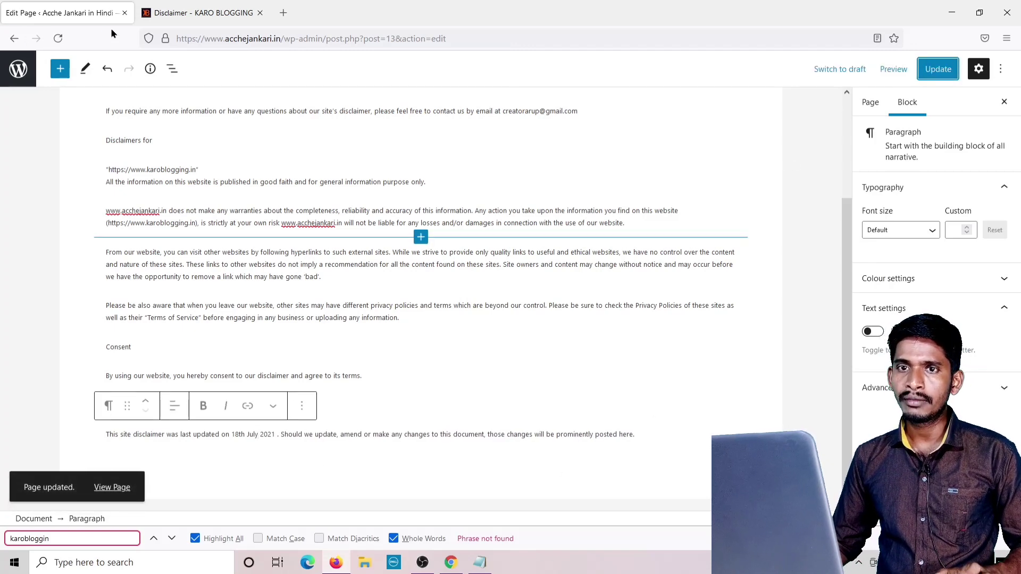
left_click(15, 39)
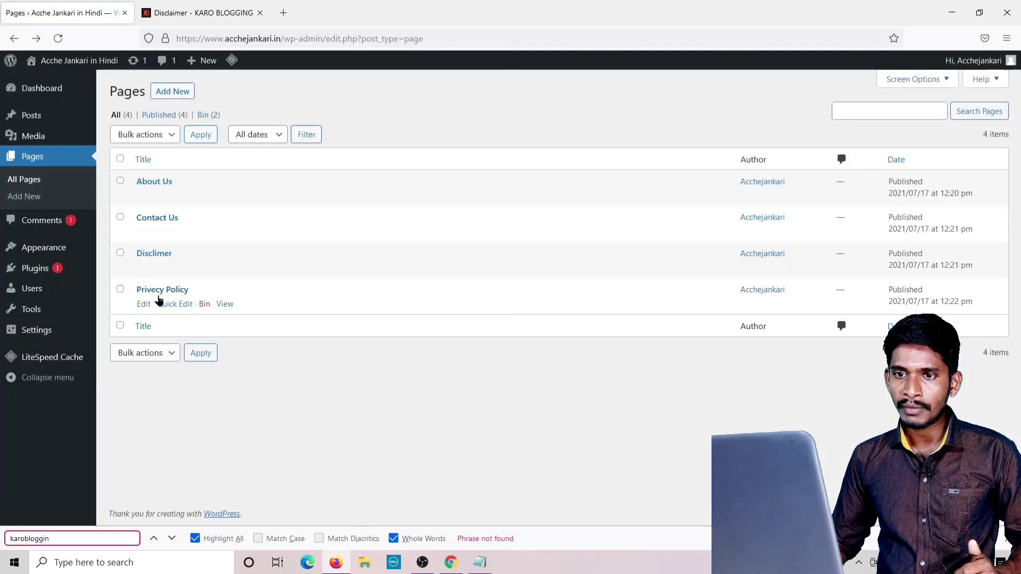
Set the Privacy Policy's Last Edited date to 18th July,2021, update it, and return to Pages.
left_click(144, 304)
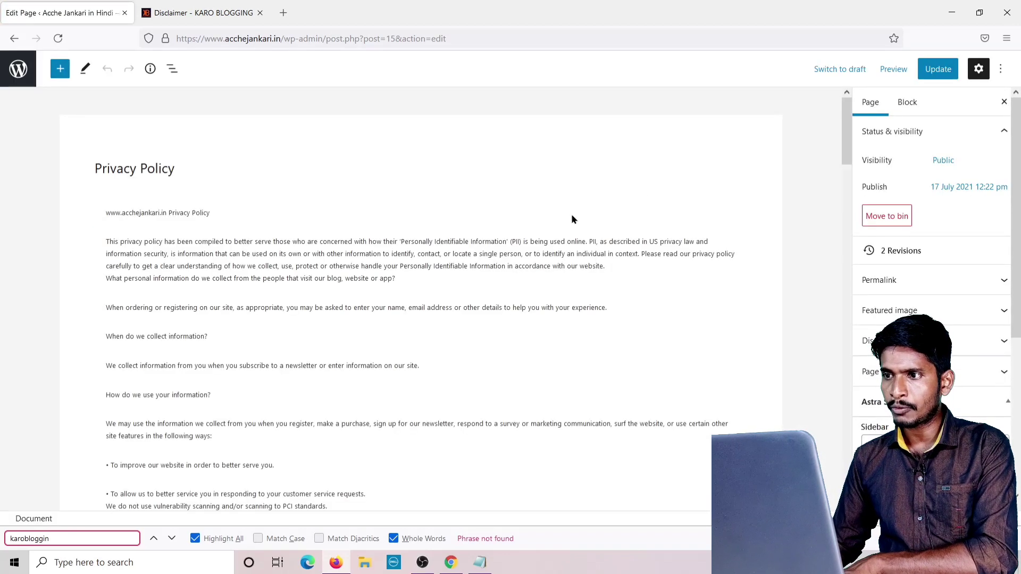
left_click_drag(846, 130, 850, 359)
scroll(850, 359, "down", 15)
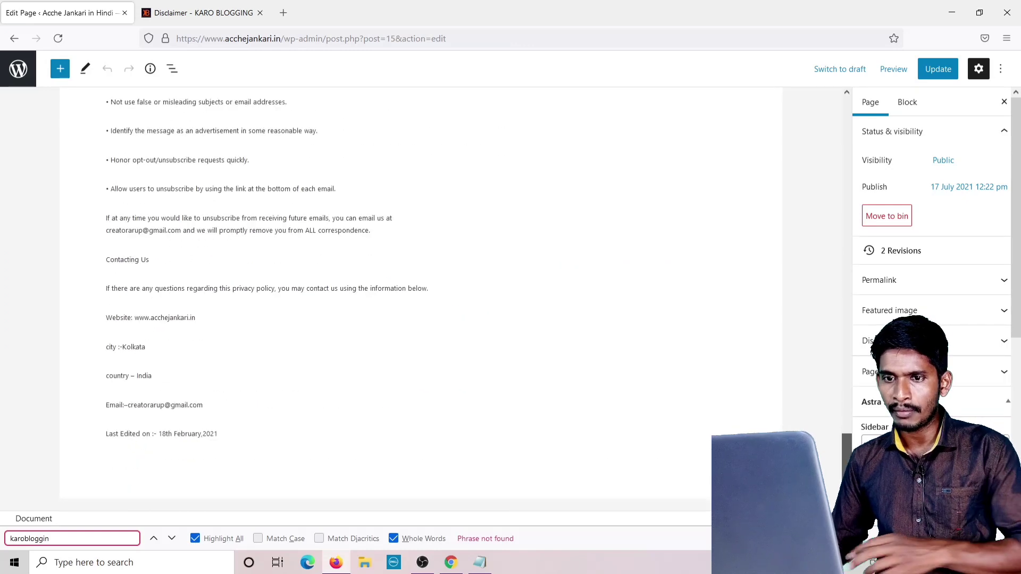
left_click(201, 434)
key("BackSpace")
key("BackSpace")
key("BackSpace")
key("BackSpace")
key("BackSpace")
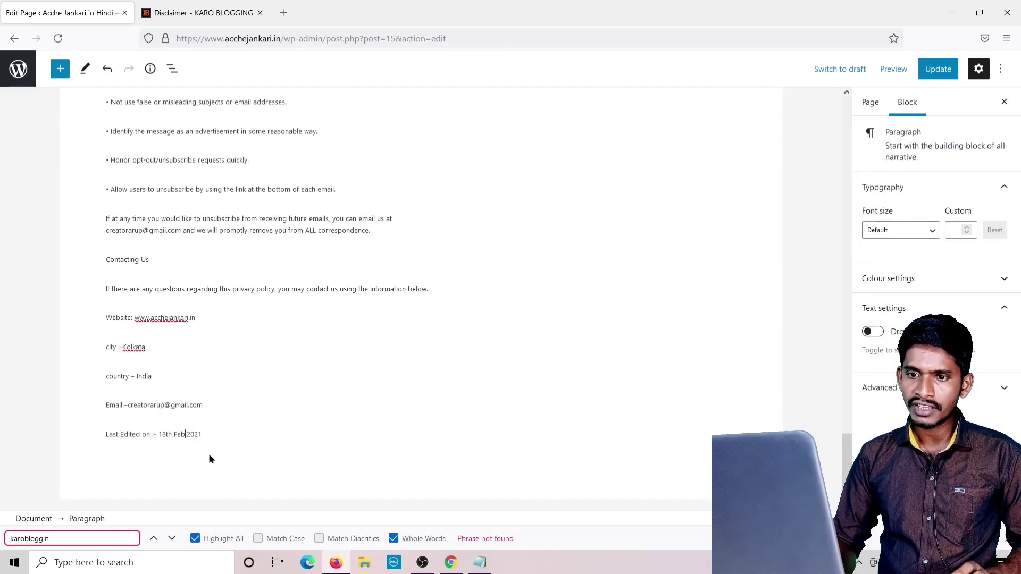
type(",")
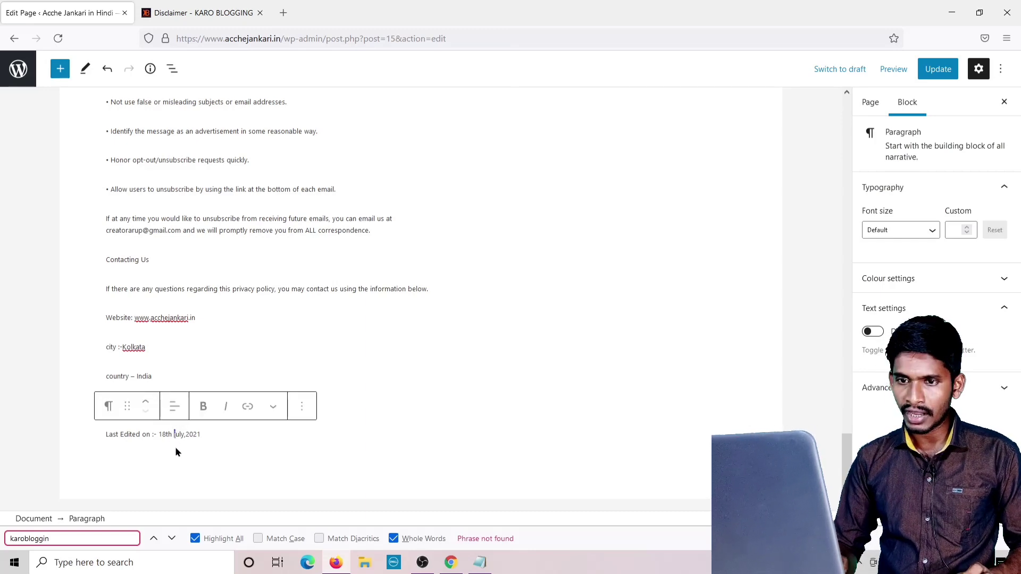
key("shift")
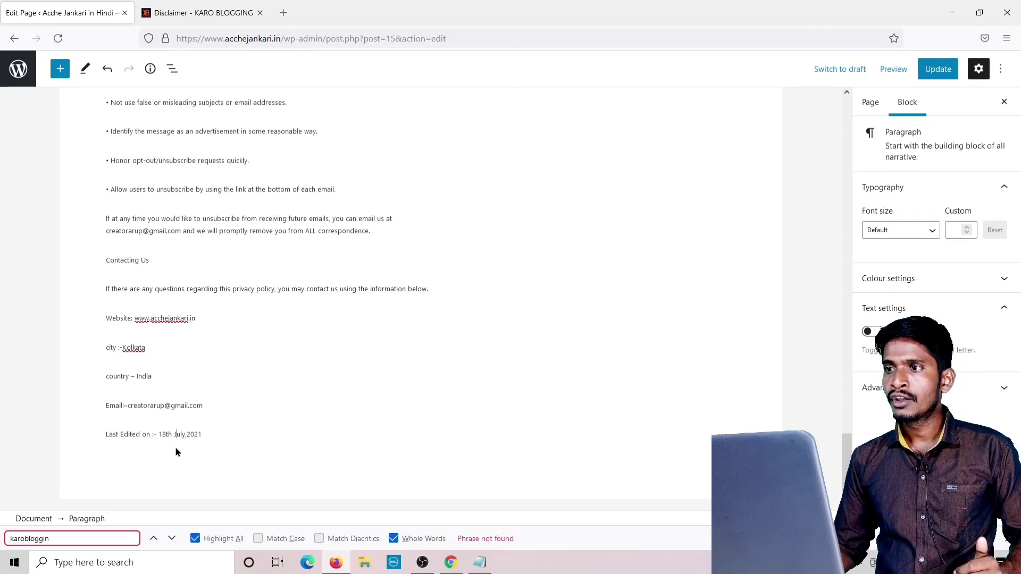
left_click(939, 74)
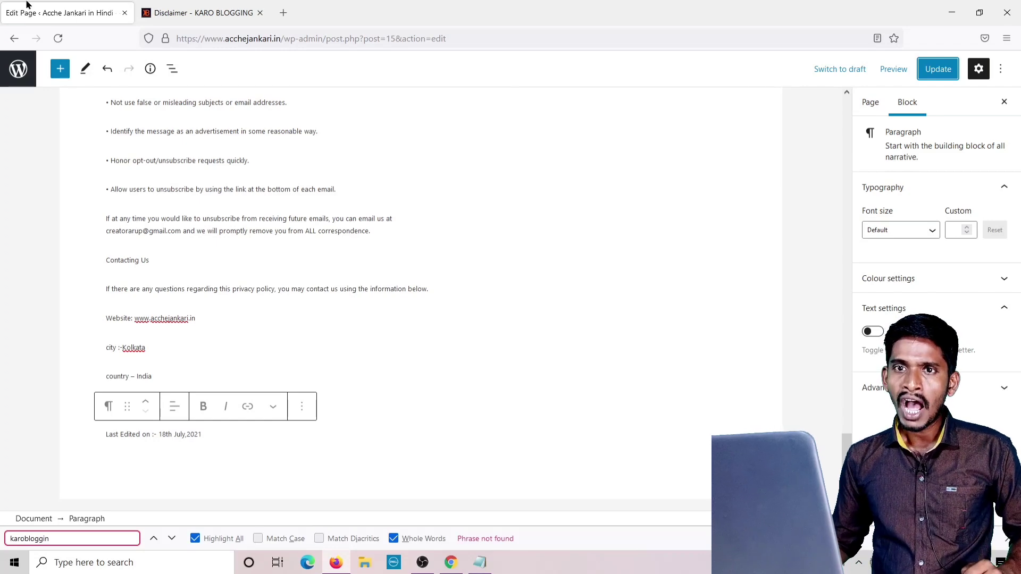
left_click(11, 39)
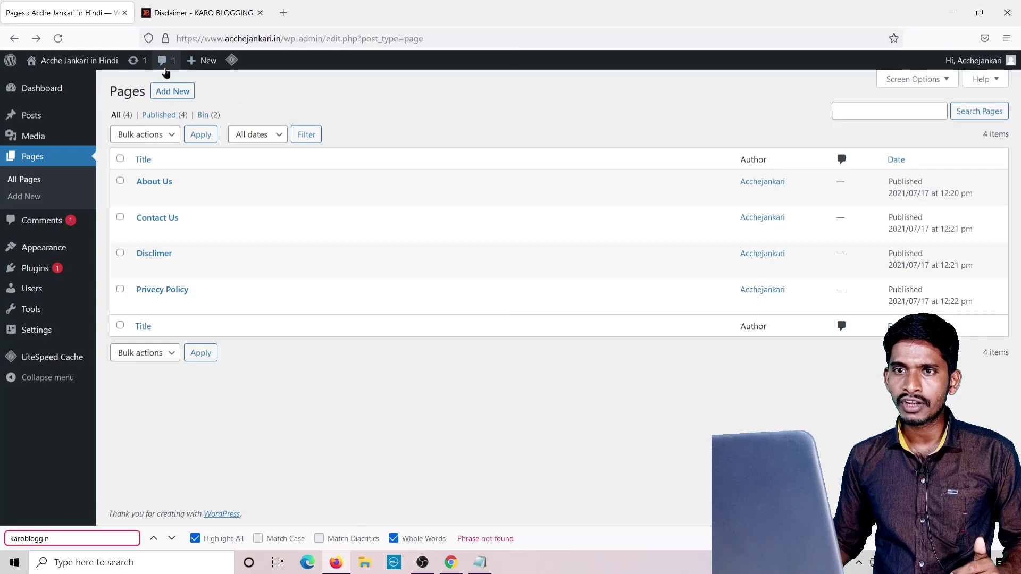
Hide the offered WordPress update and load acchejankari.in/disclimer/ in Chrome.
left_click(133, 62)
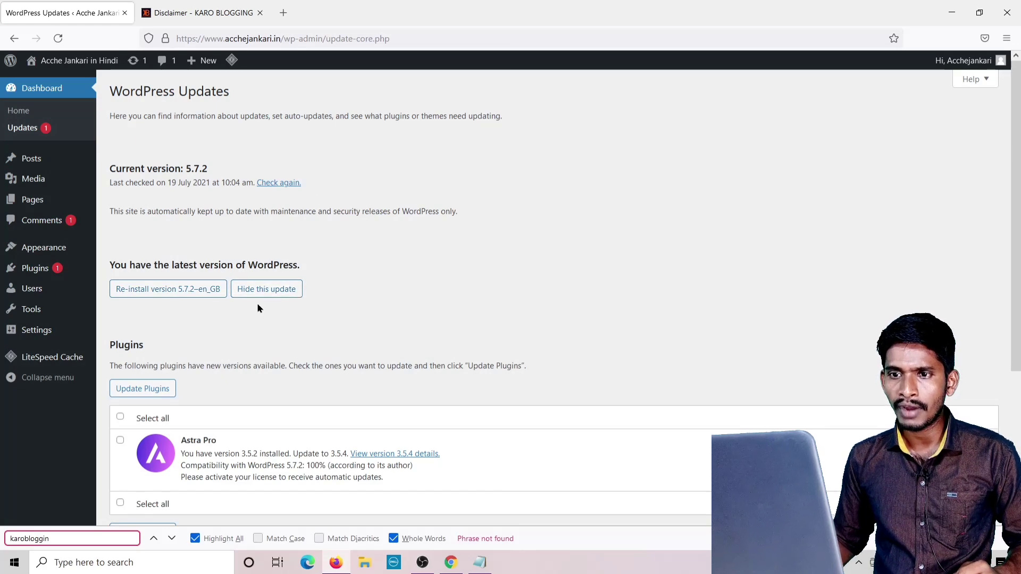
left_click(276, 296)
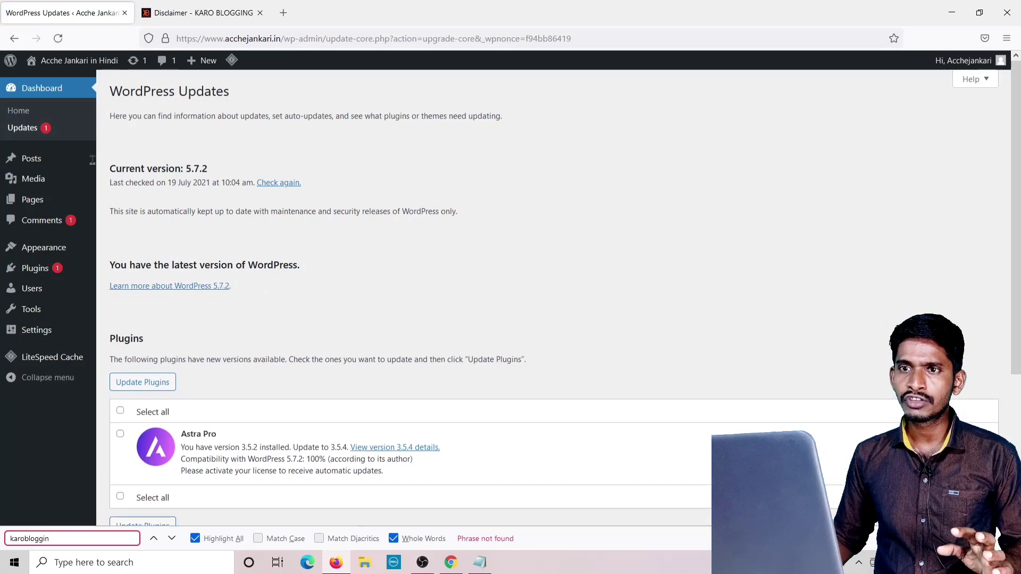
left_click(466, 568)
key("ctrl+a")
key("BackSpace")
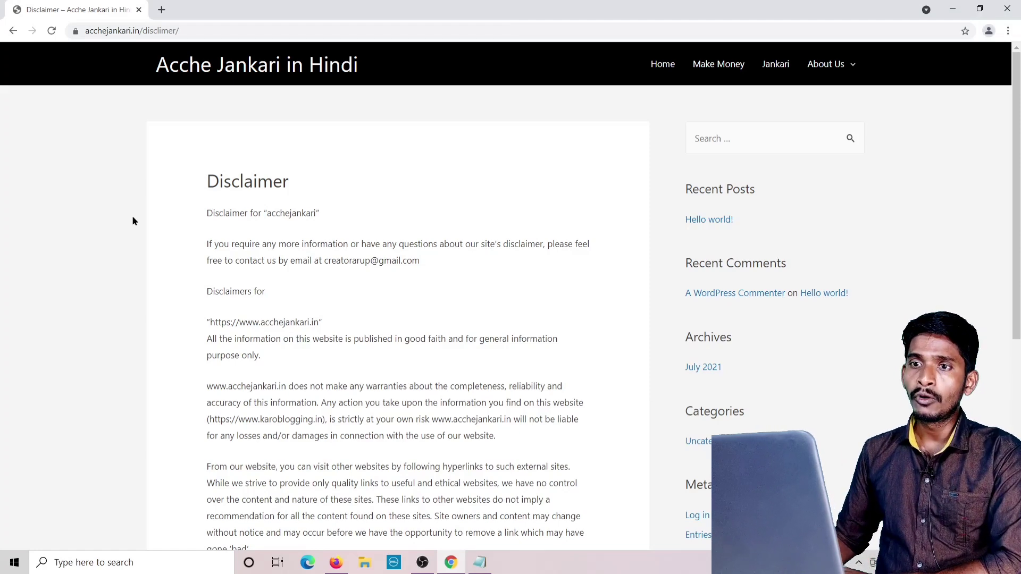
Open the site's live Privacy Policy page and scroll through it to check it.
mouse_move(830, 64)
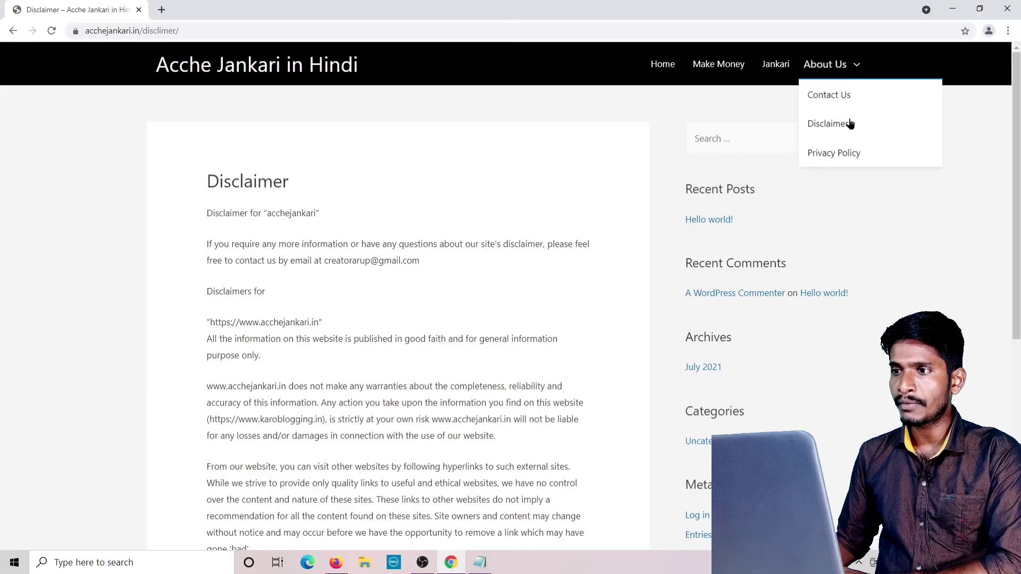
left_click(839, 154)
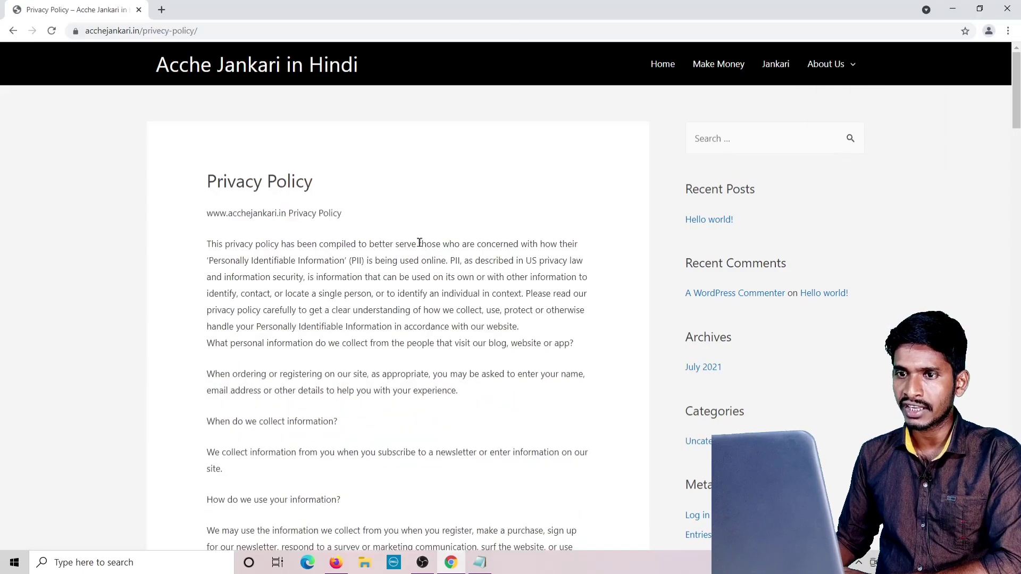
scroll(346, 263, "down", 8)
scroll(346, 261, "down", 20)
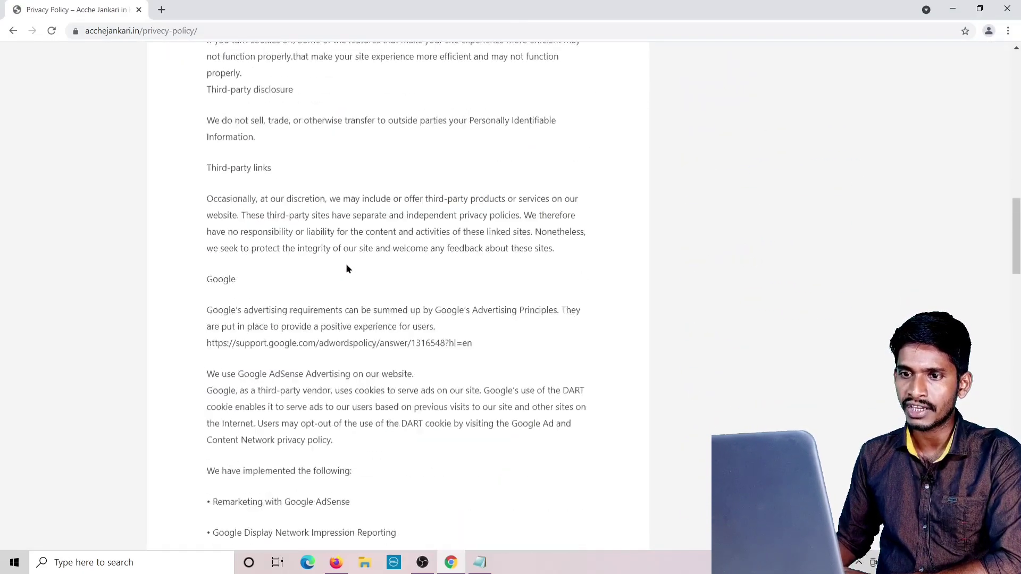
scroll(346, 266, "up", 10)
scroll(347, 268, "up", 20)
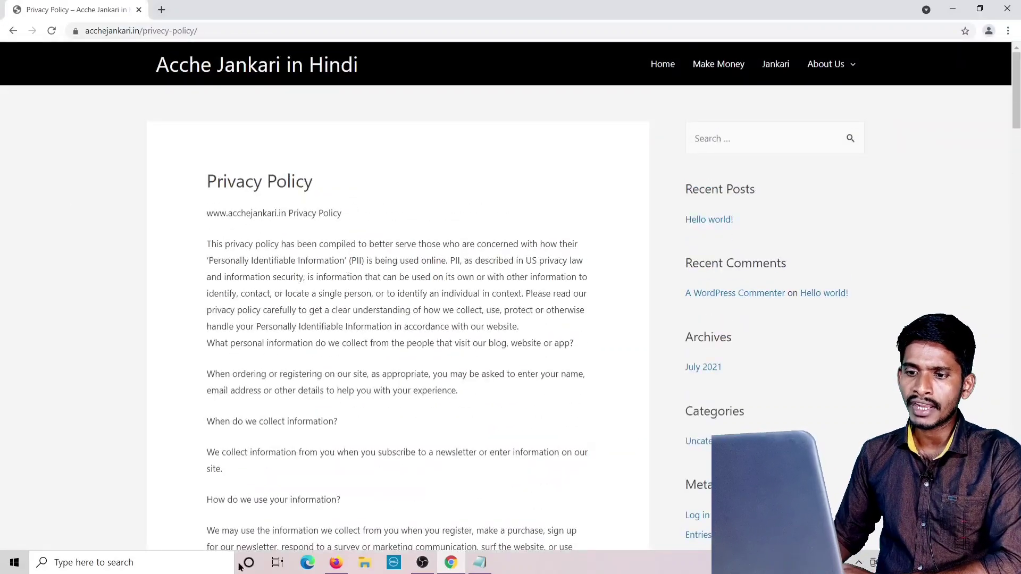
Return to the WordPress Pages list and close the karoblogging.in Disclaimer tab in Firefox.
left_click(336, 563)
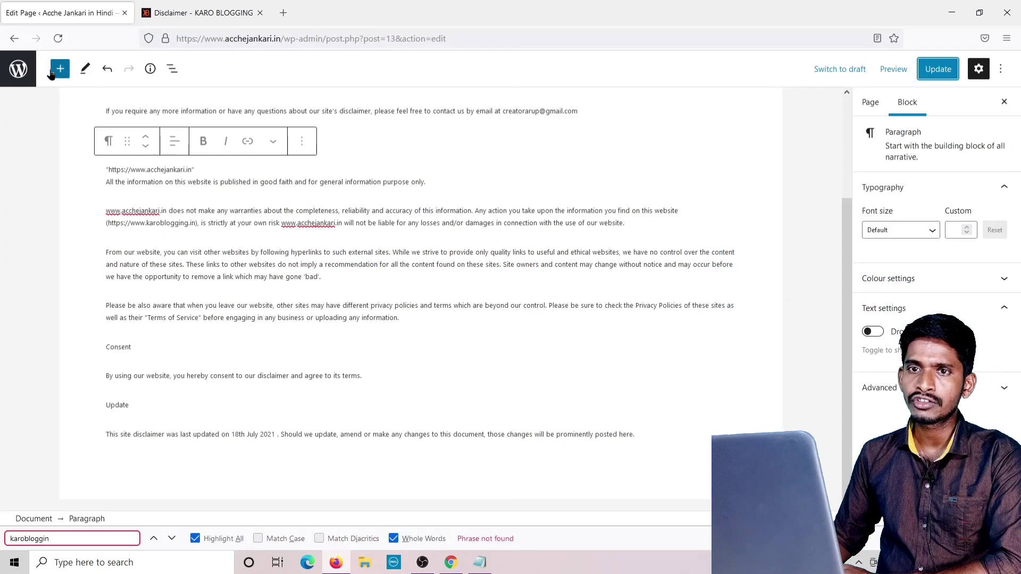
left_click(18, 68)
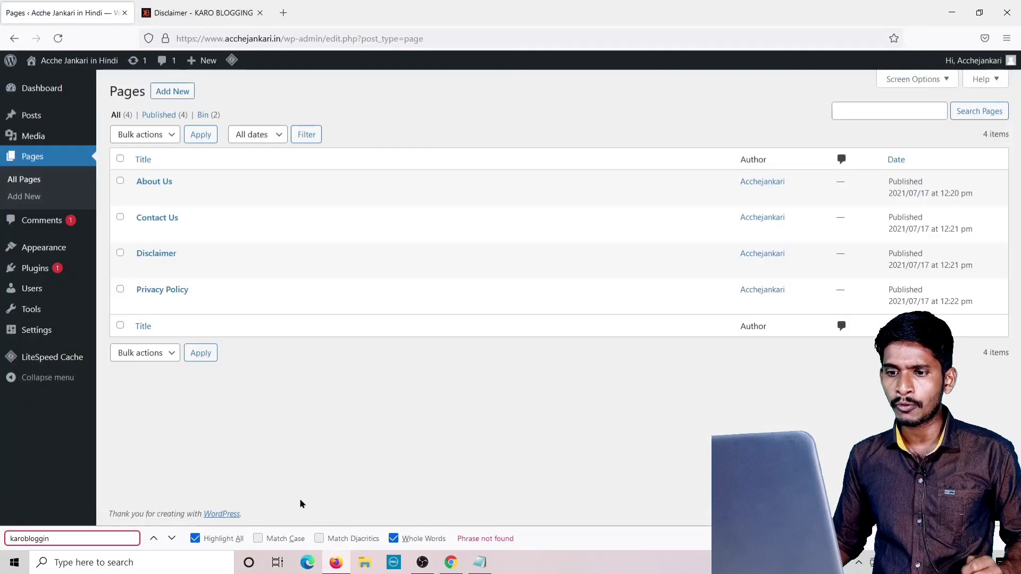
left_click(201, 16)
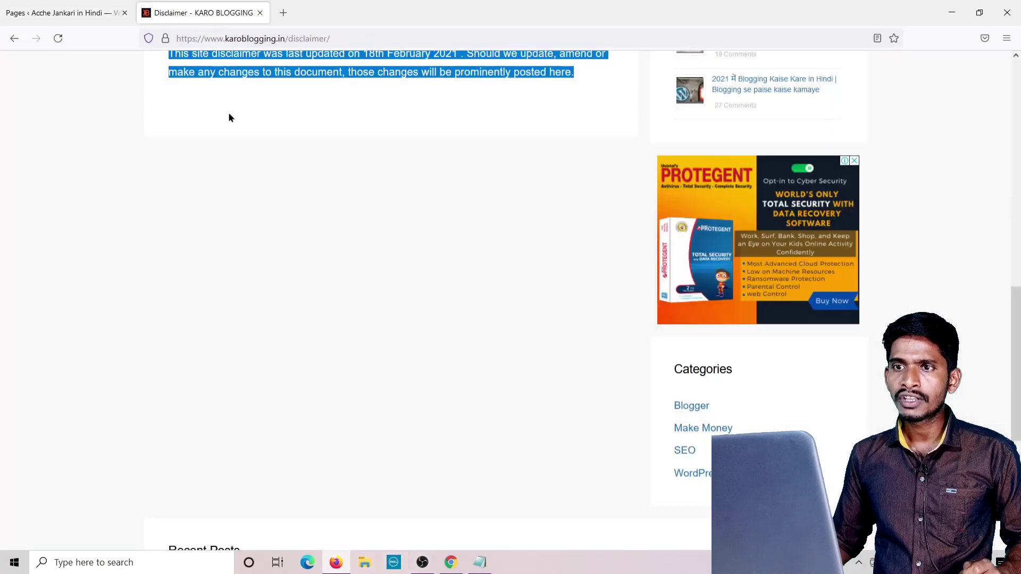
left_click_drag(285, 39, 173, 48)
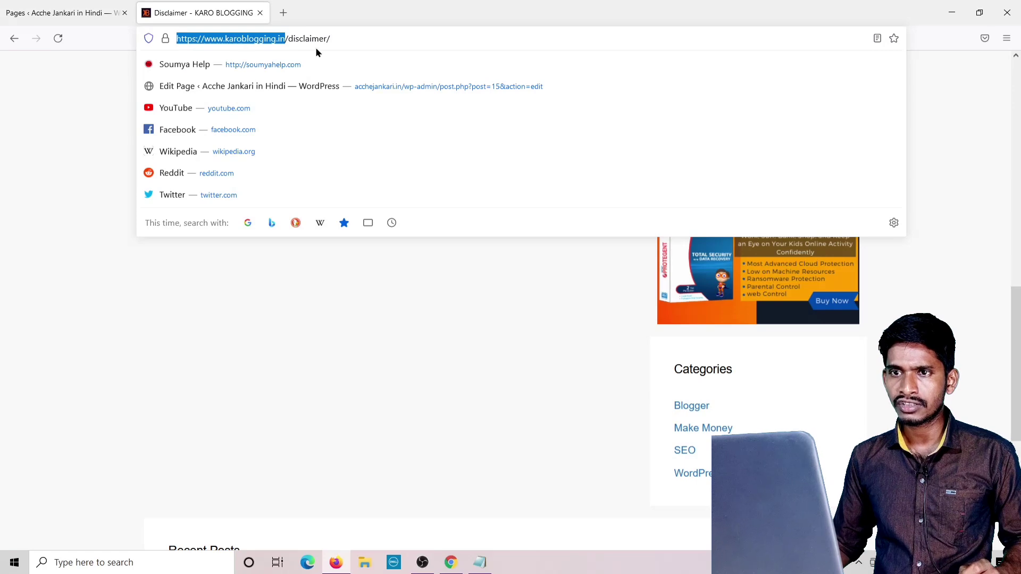
left_click(261, 13)
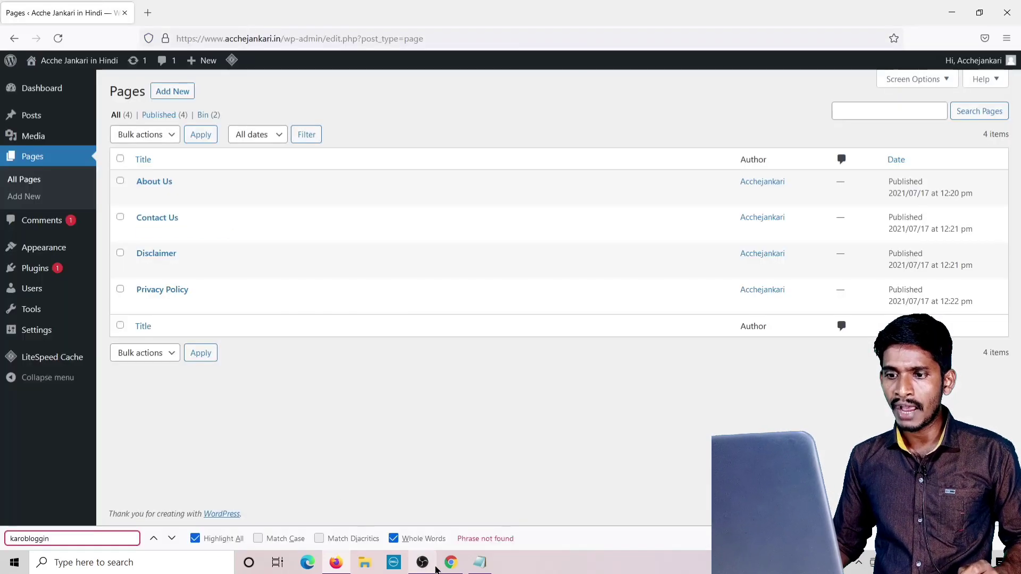
left_click(451, 562)
Search Google for 'karoblogging' in a new Chrome tab, then return to the WordPress Pages list.
left_click(162, 9)
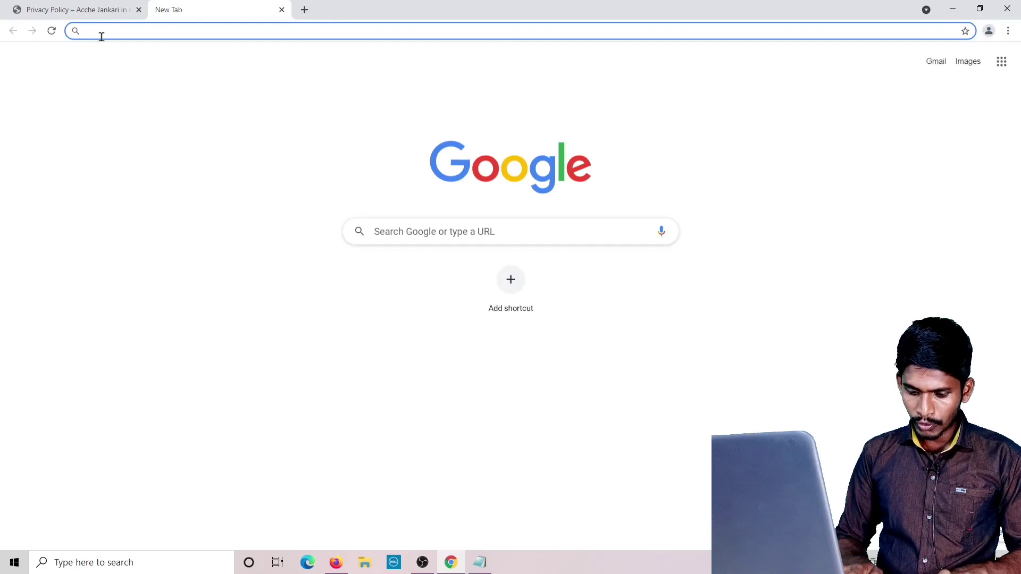
type("ka")
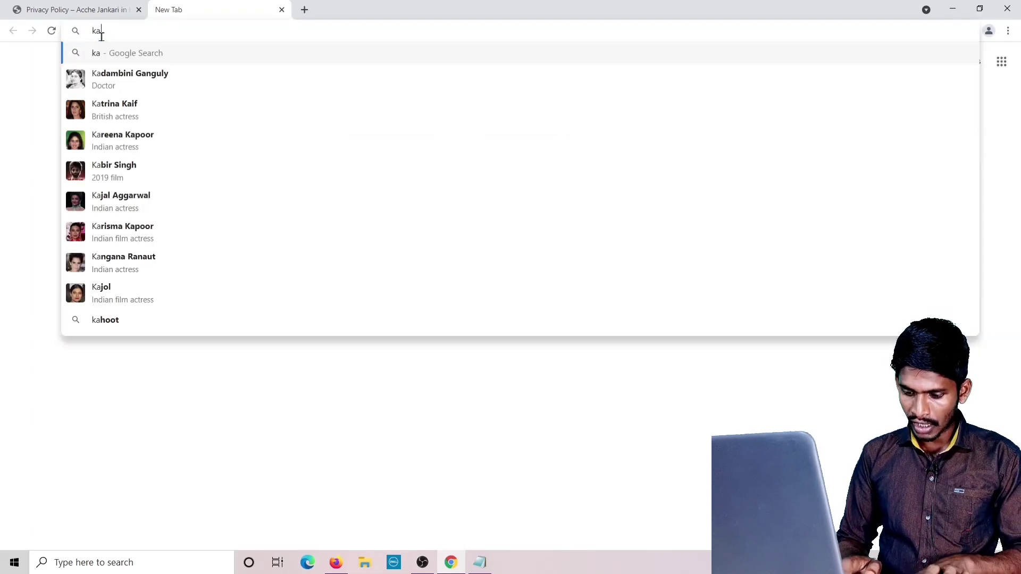
type("roblo")
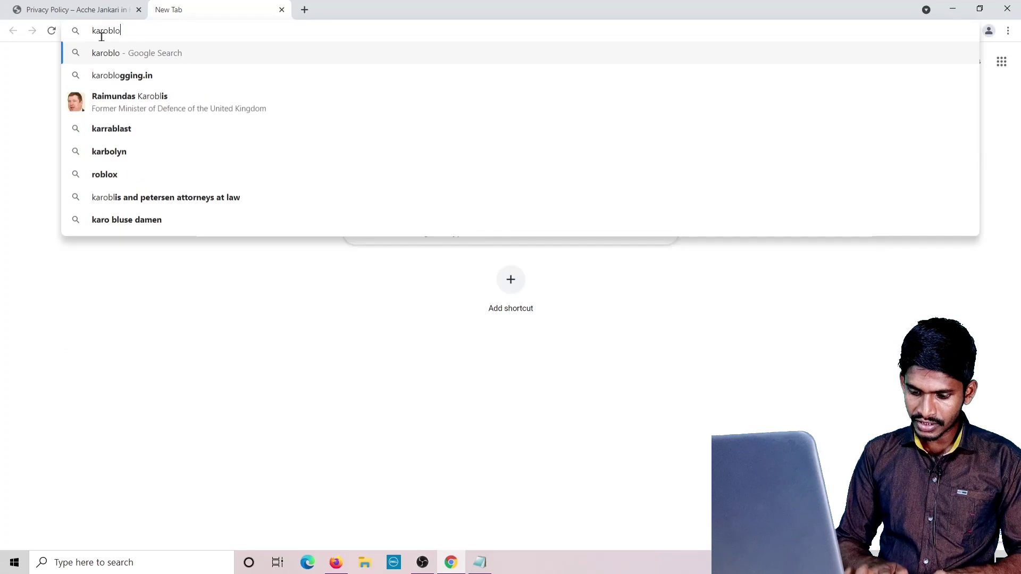
type("gging")
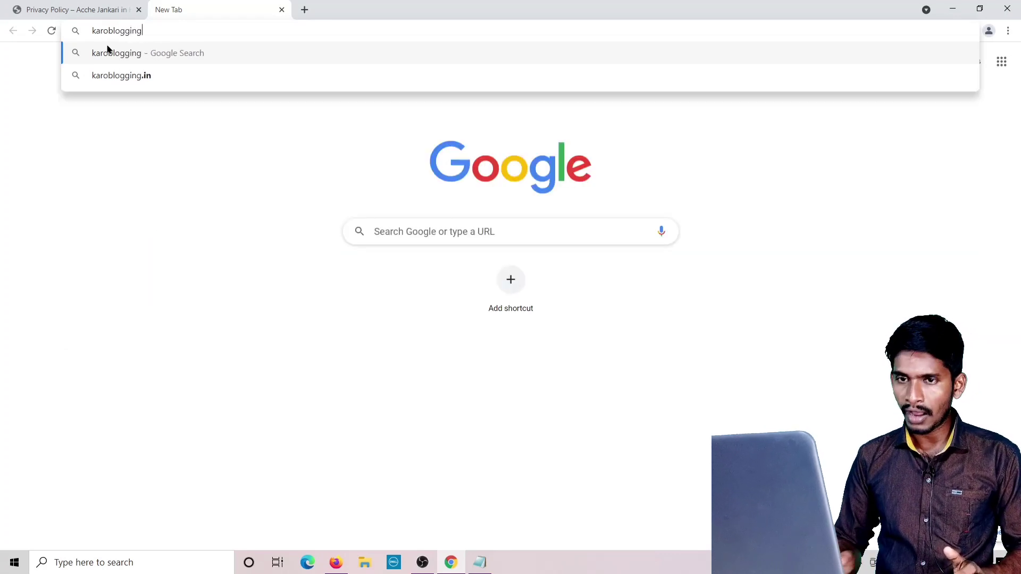
left_click(107, 51)
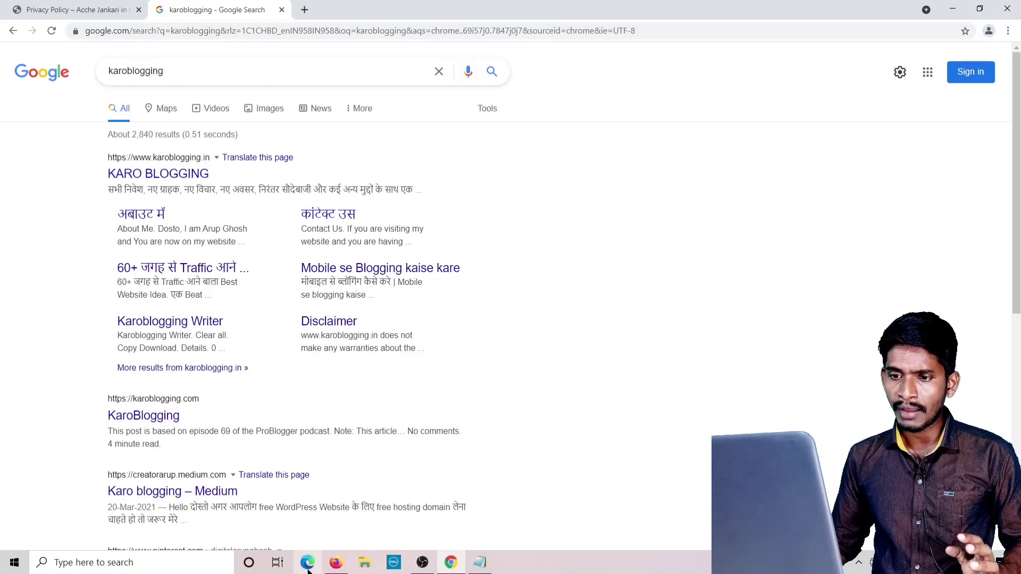
left_click(335, 562)
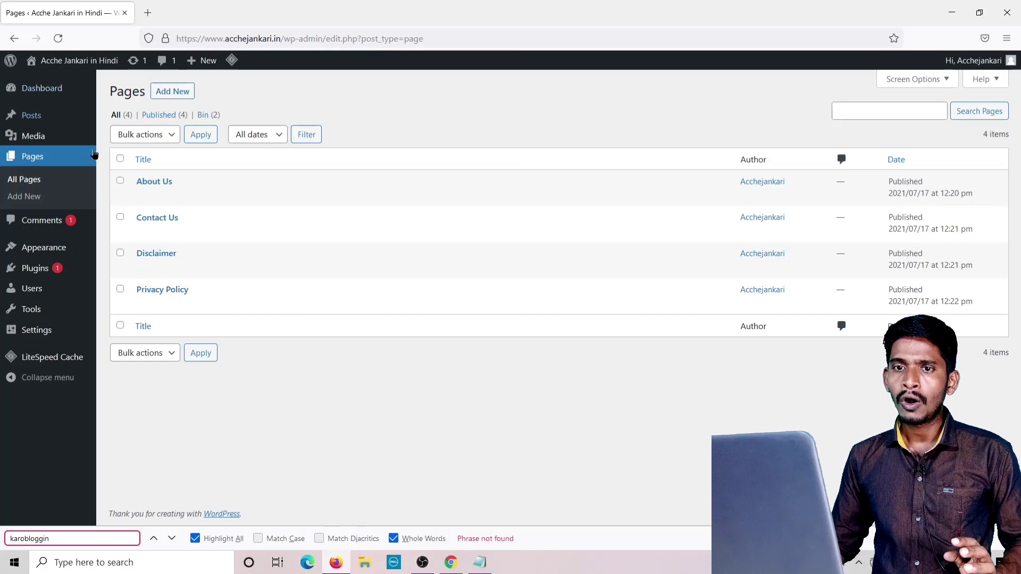
Open the Astra Theme Editor, accept the Heads up warning, and return to the Chrome results.
mouse_move(56, 251)
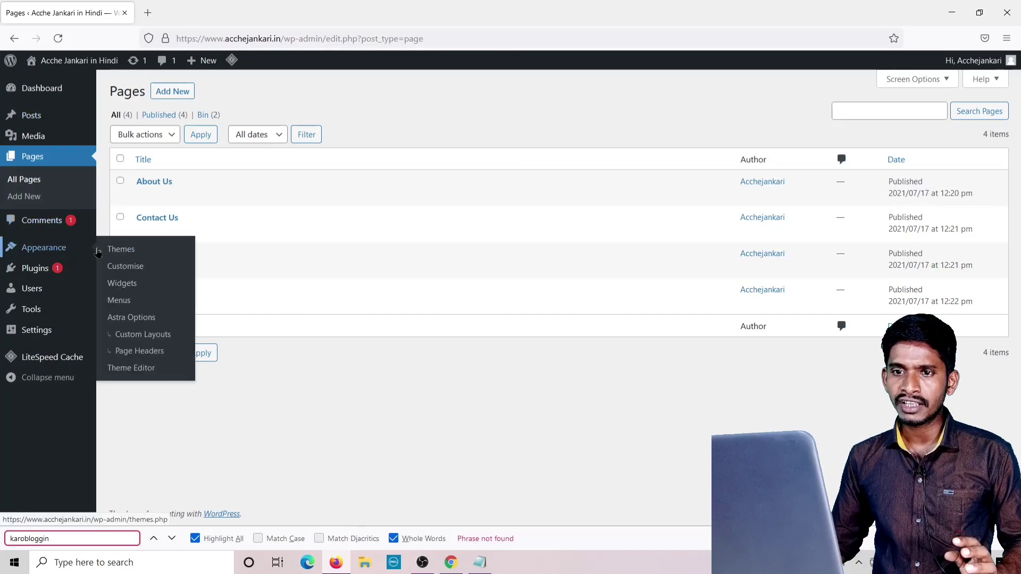
left_click(124, 375)
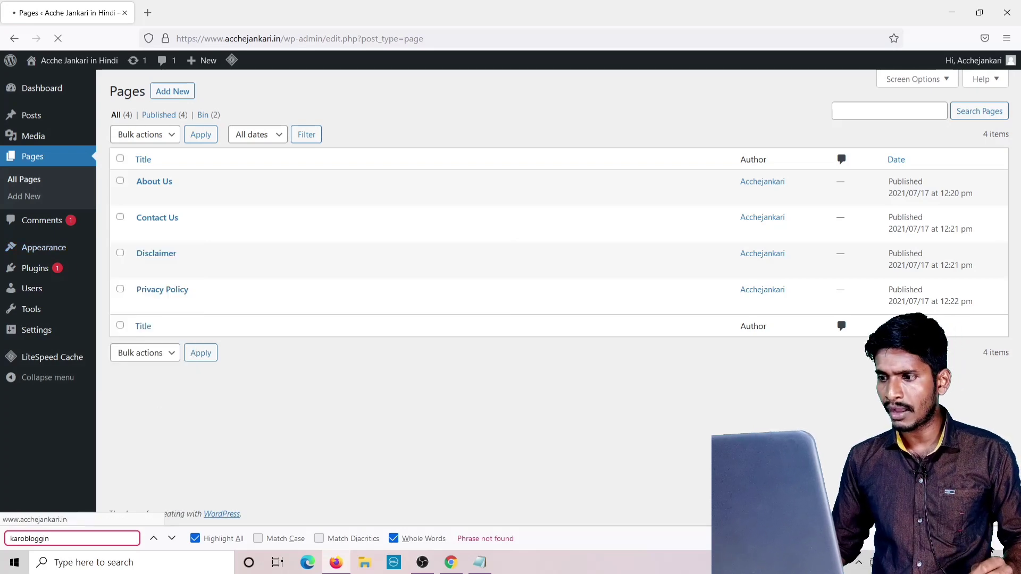
key("Escape")
mouse_move(128, 375)
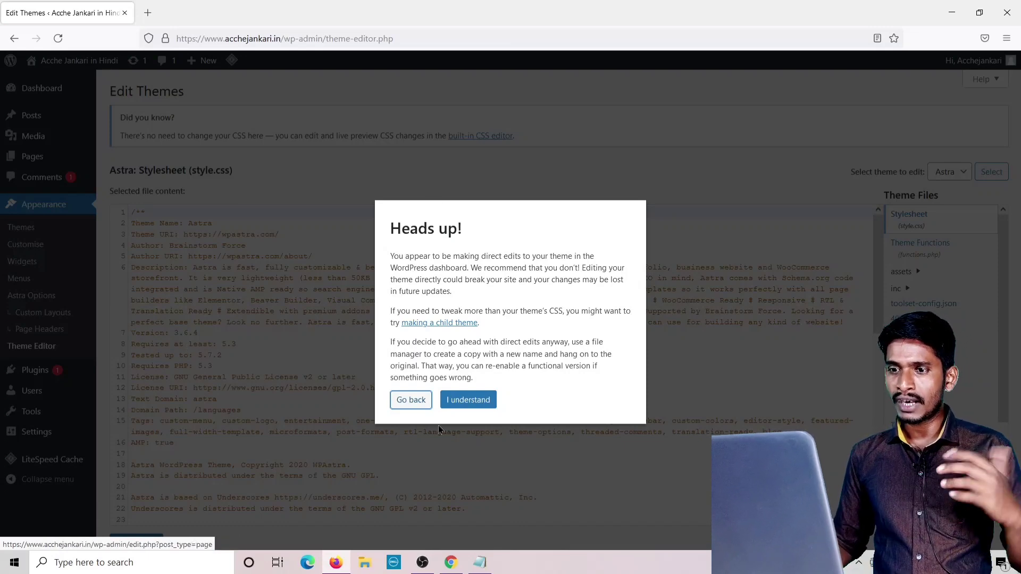
left_click(468, 403)
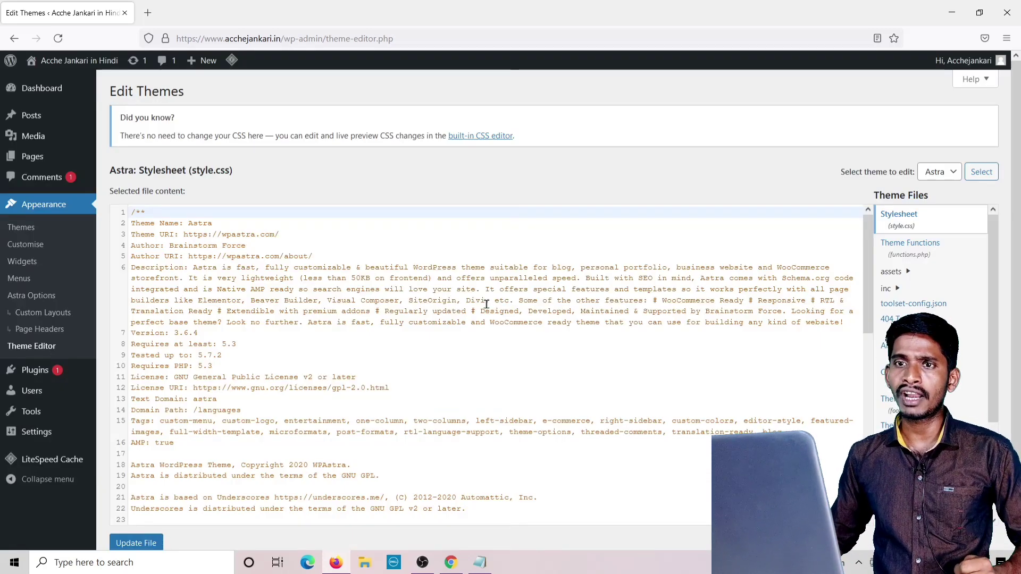
left_click(451, 562)
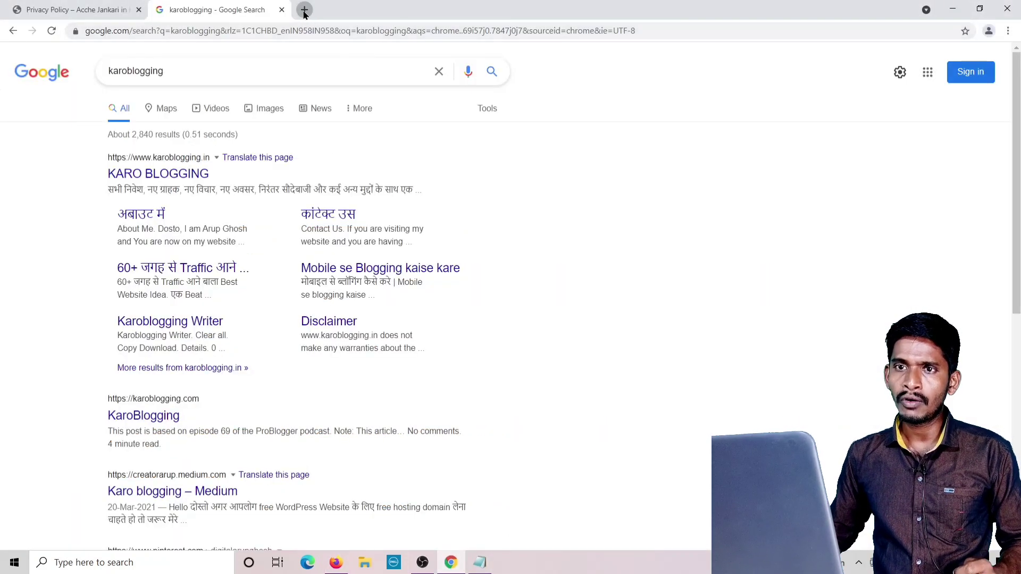
Search Google for a meta tag generator in another new tab.
left_click(301, 10)
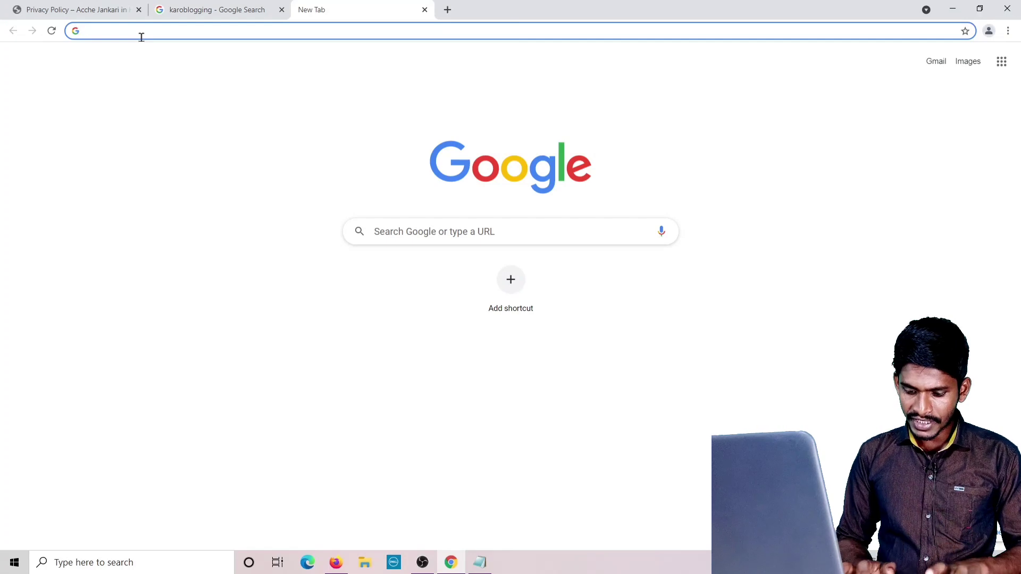
type("meta")
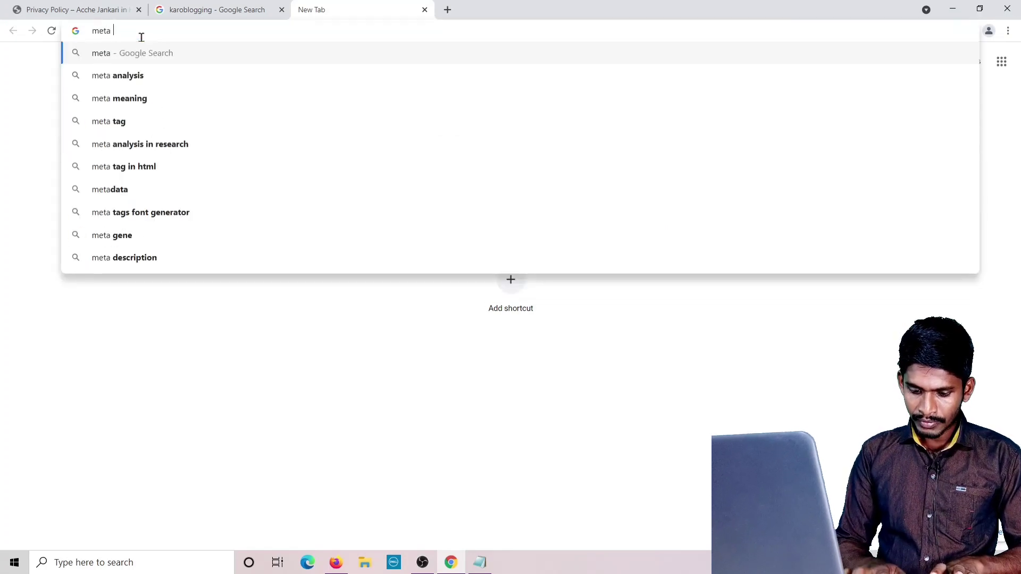
type(" tal")
key("BackSpace")
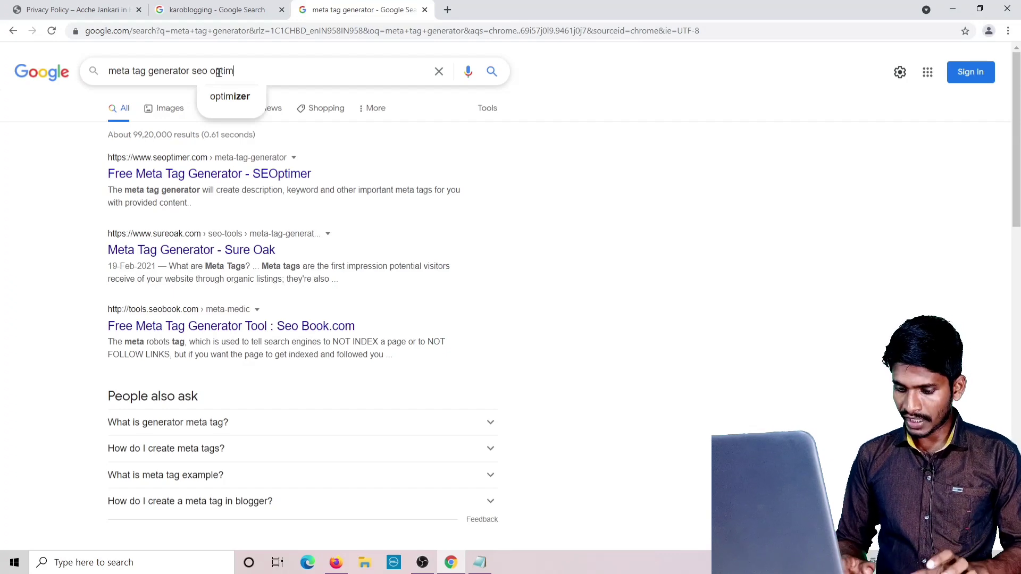
type("ier")
key("Return")
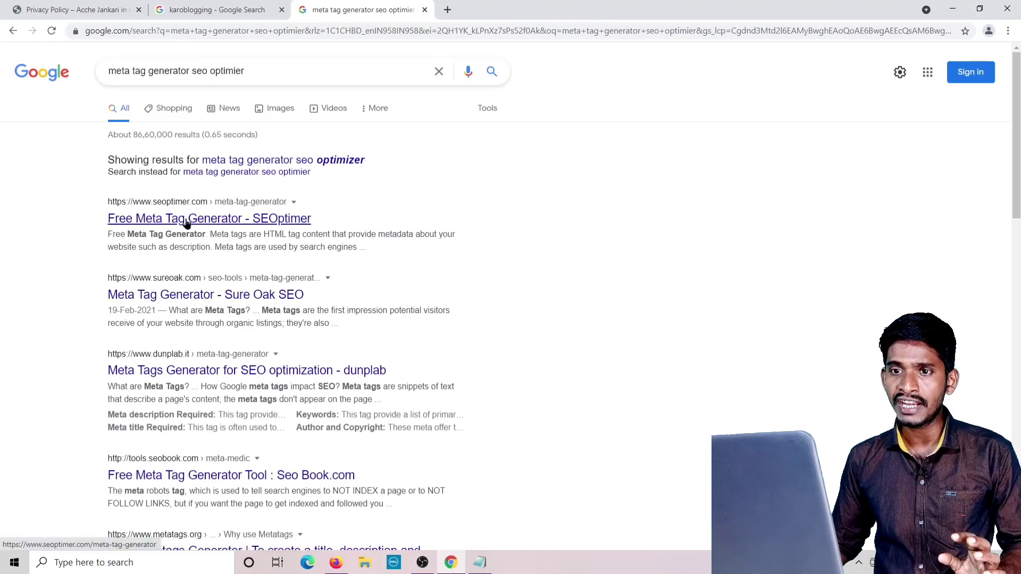
Open SEOptimer's Free Meta Tag Generator result and begin on its Site Title field.
left_click(262, 73)
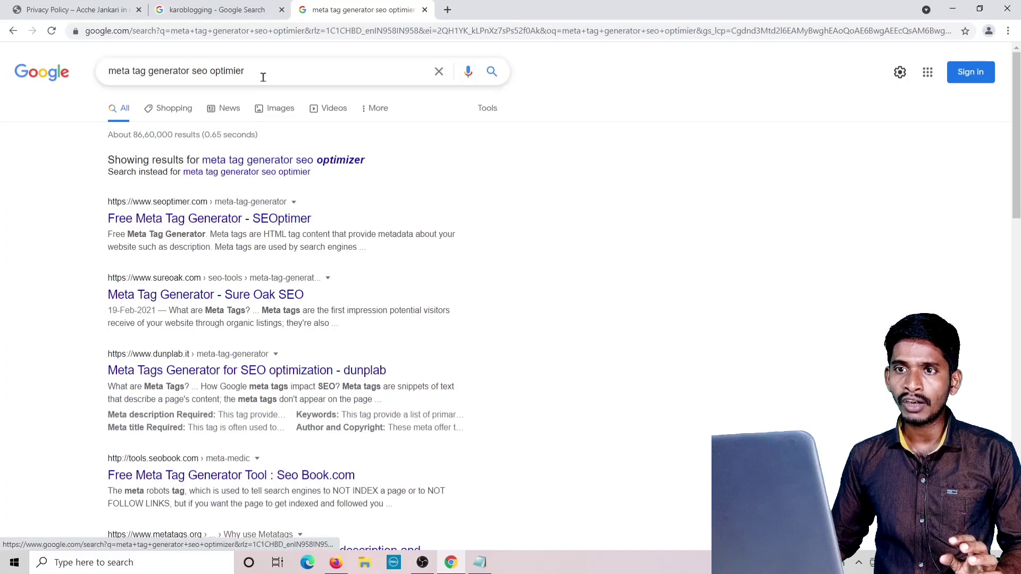
left_click_drag(245, 71, 89, 79)
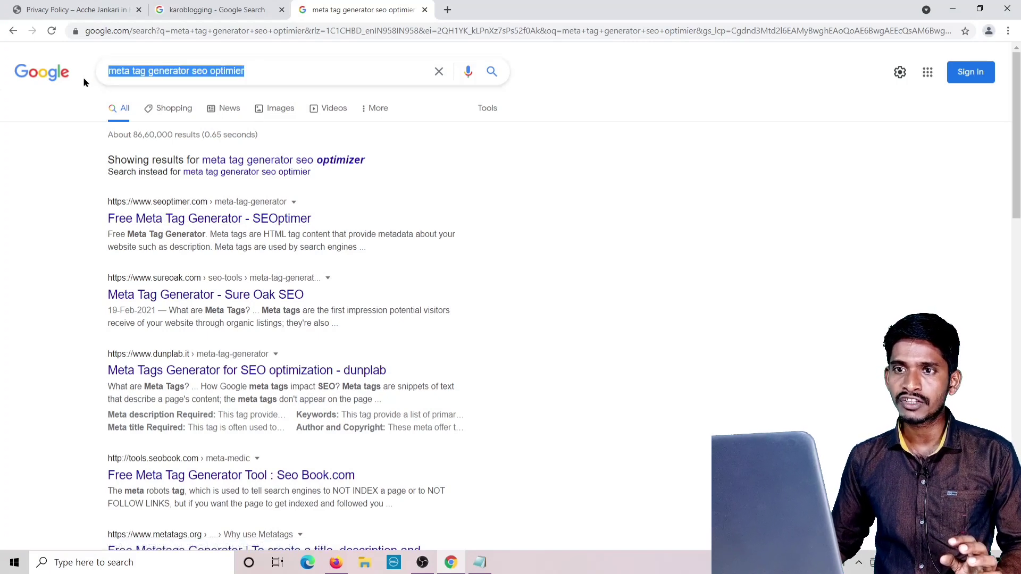
left_click(258, 70)
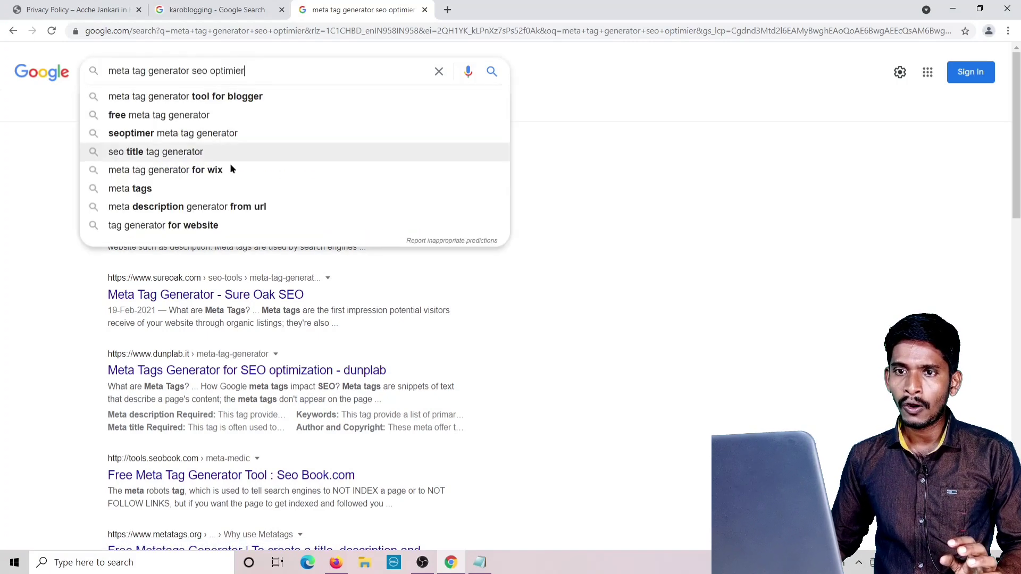
left_click(57, 254)
left_click(183, 224)
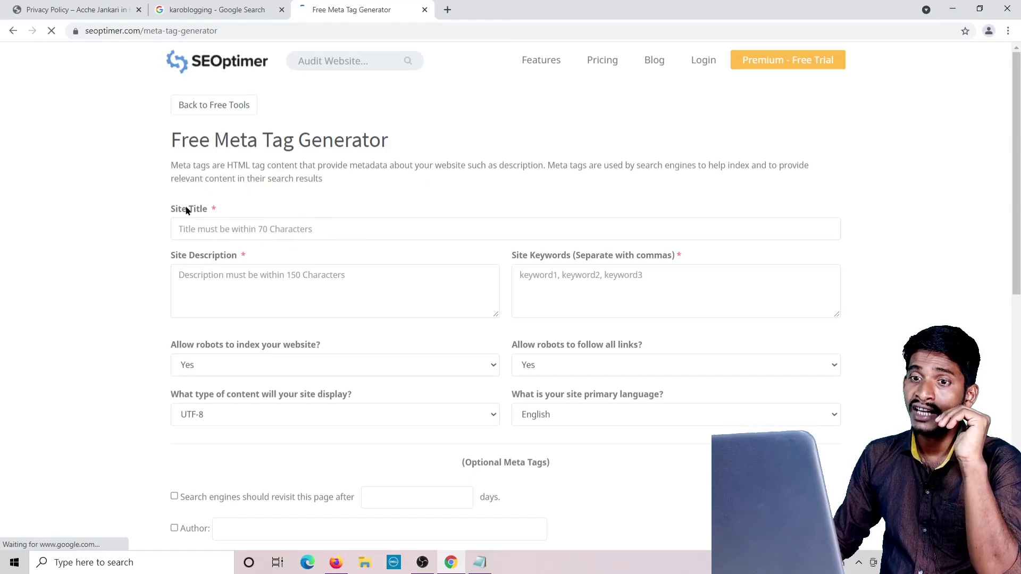
left_click(215, 229)
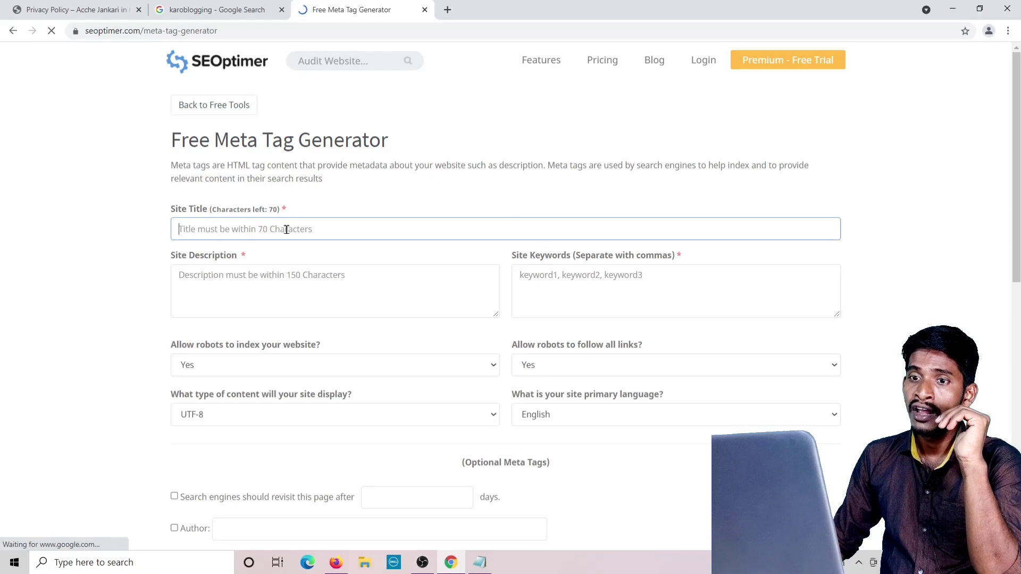
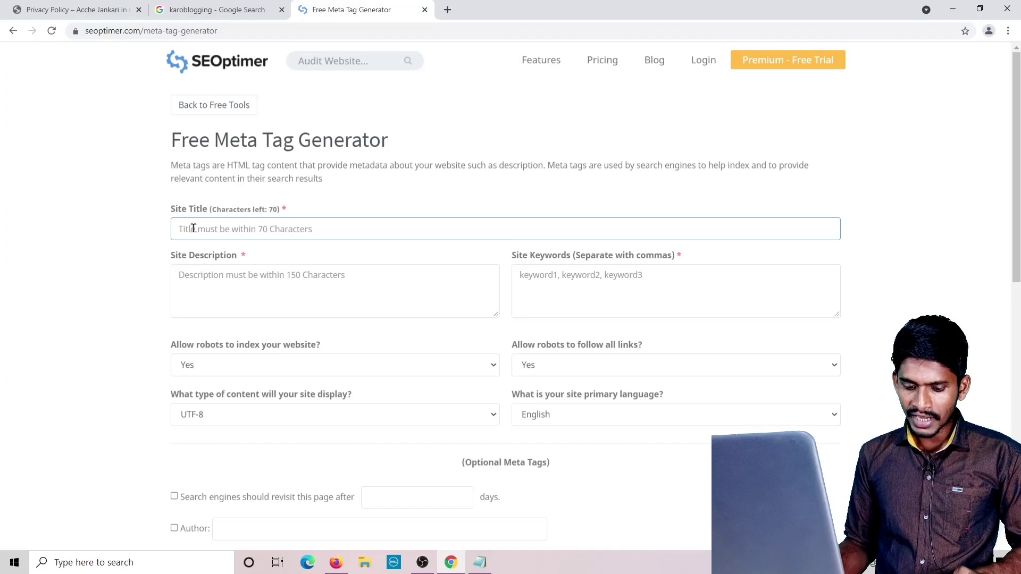
Enter site title 'Acche jankari' and write and correct a village-focused internet knowledge and earning description.
type("Acche")
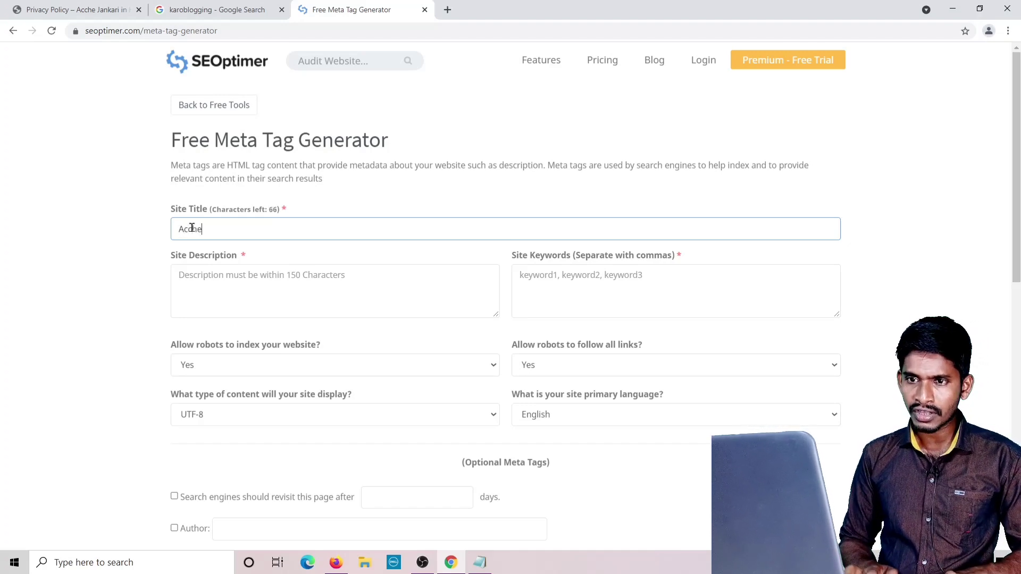
type(" jankari")
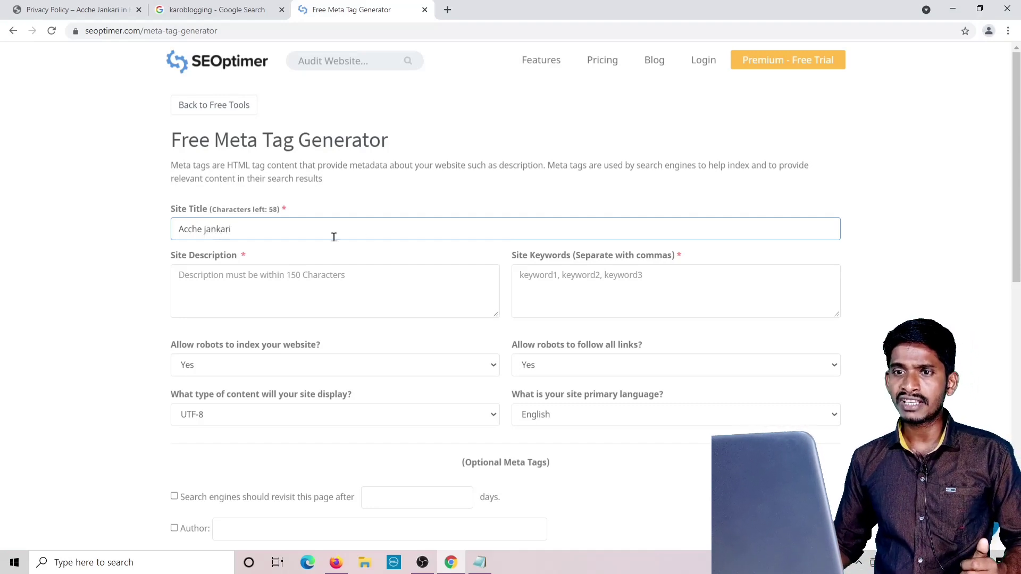
left_click(201, 281)
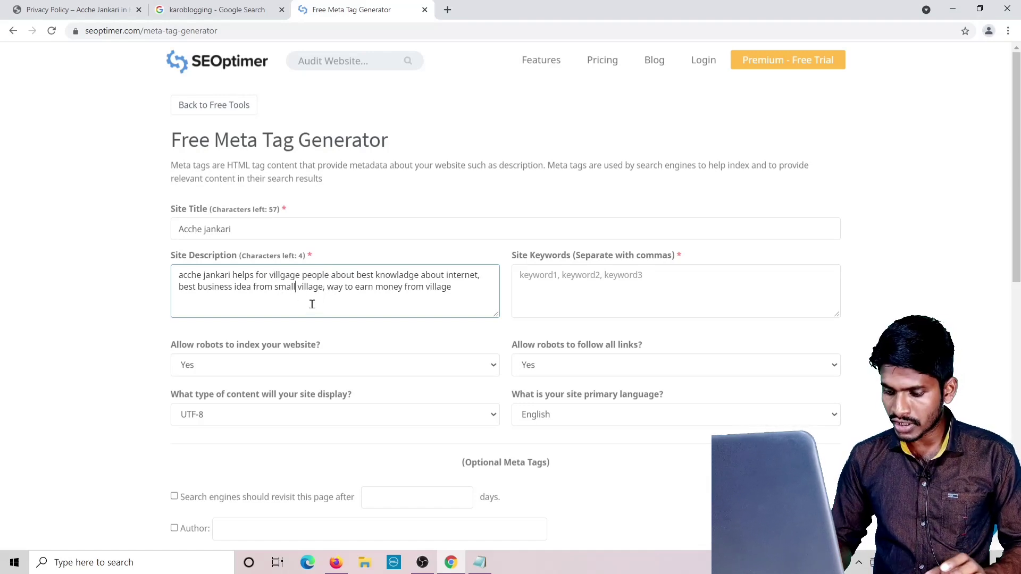
key("BackSpace")
key("BackSpace")
key("BackSpace")
key("BackSpace")
key("BackSpace")
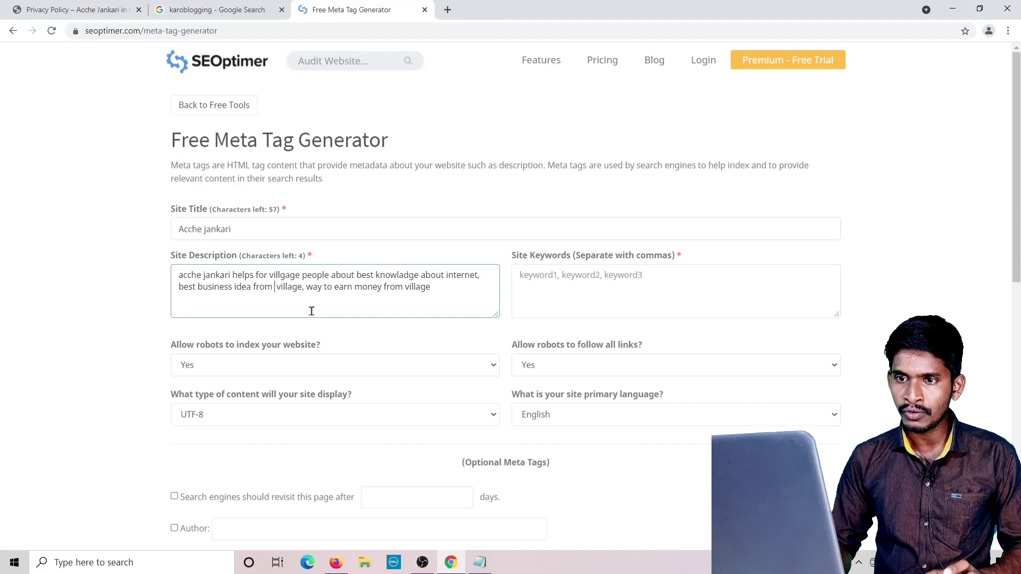
key("BackSpace")
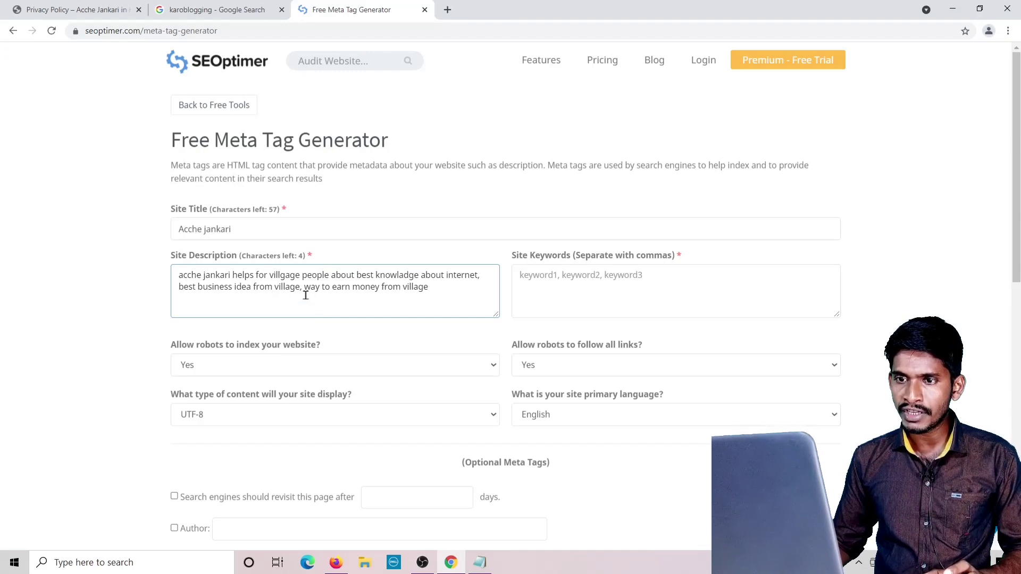
type("be4st")
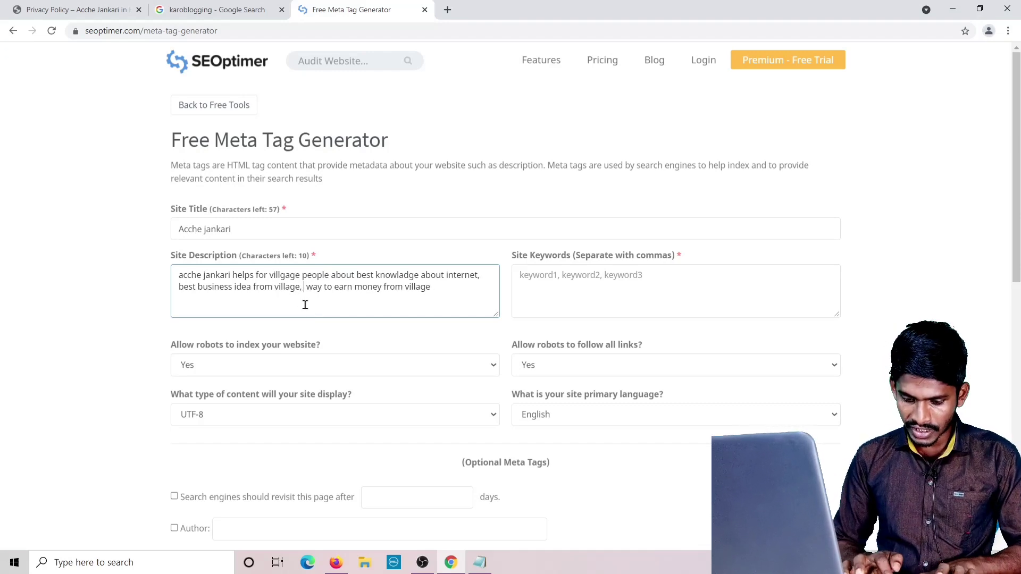
key("BackSpace")
key("BackSpace")
key("BackSpace")
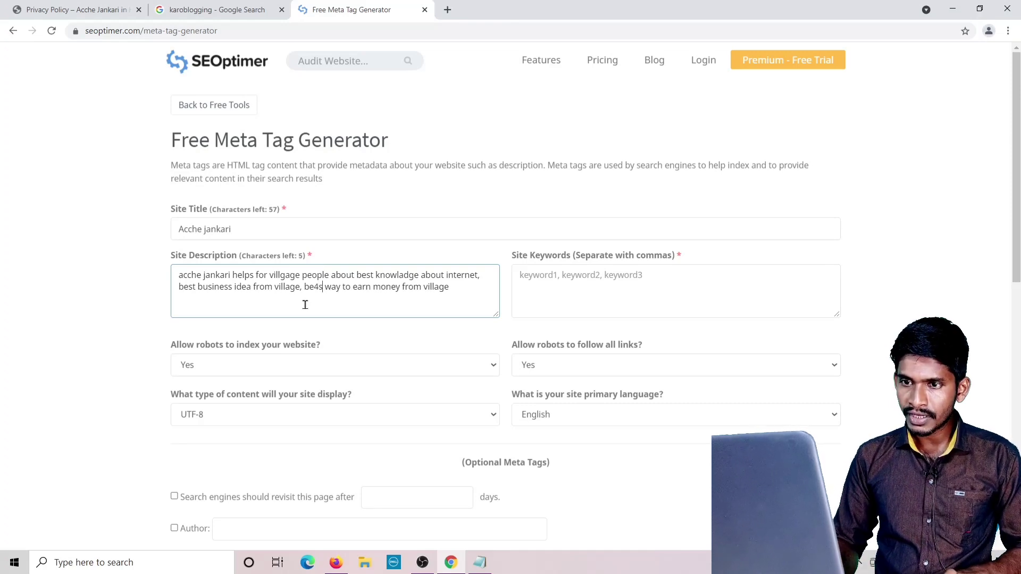
type("st")
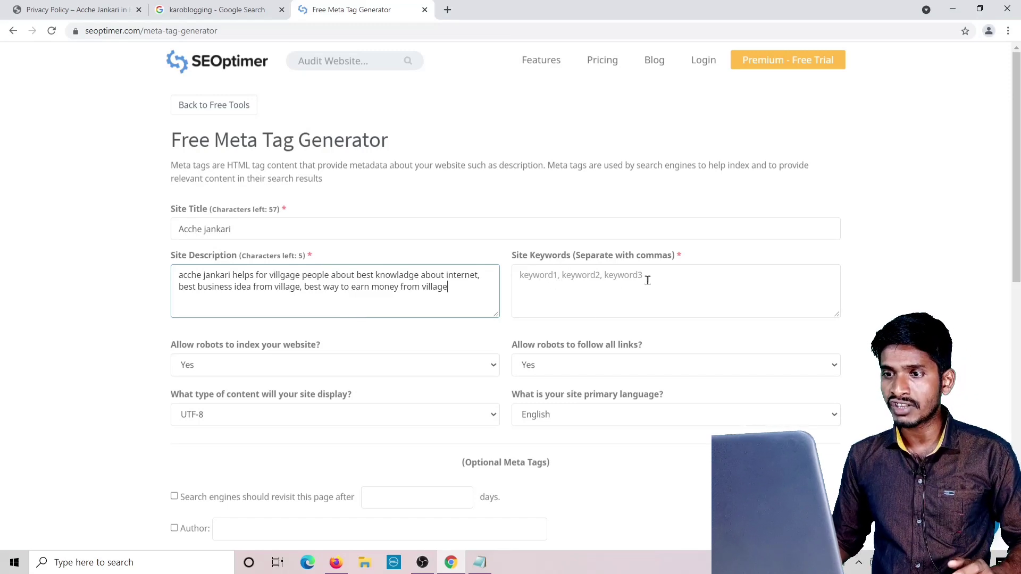
Paste the keywords 'earn money online, business idea, internet knowladge' and open the primary language choices.
left_click(530, 290)
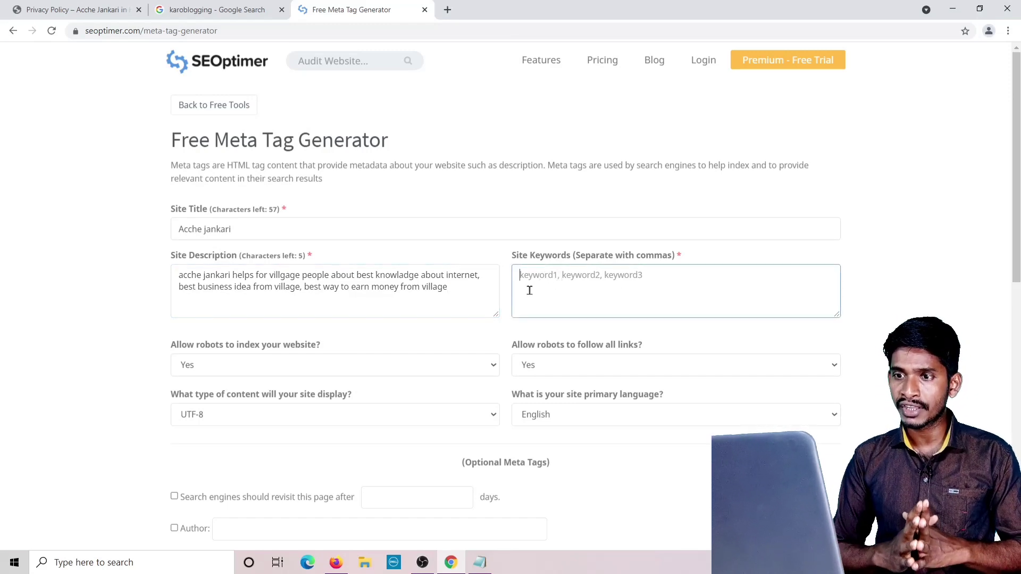
type("earn money online, business idea, internet knowladge,")
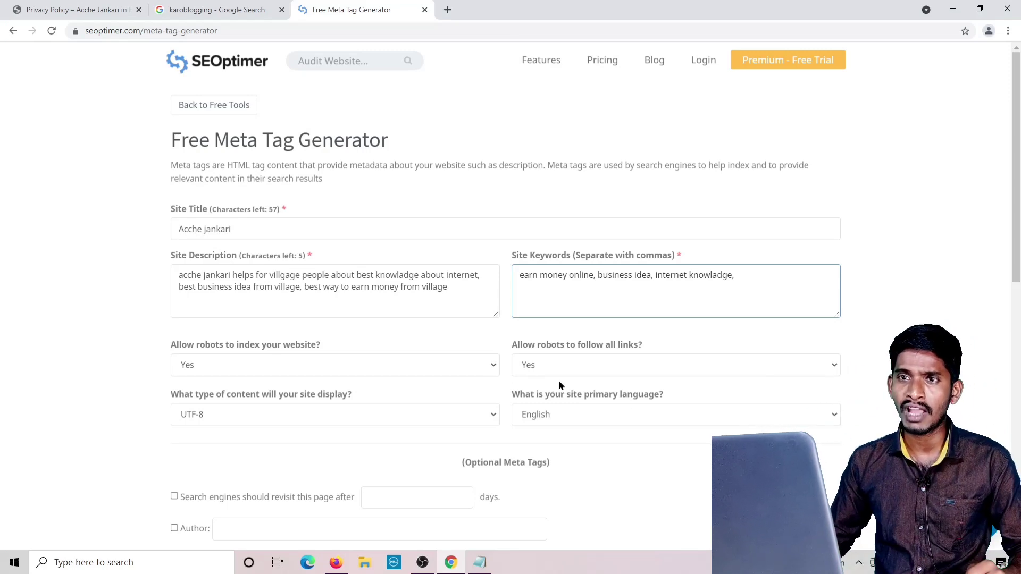
left_click(216, 12)
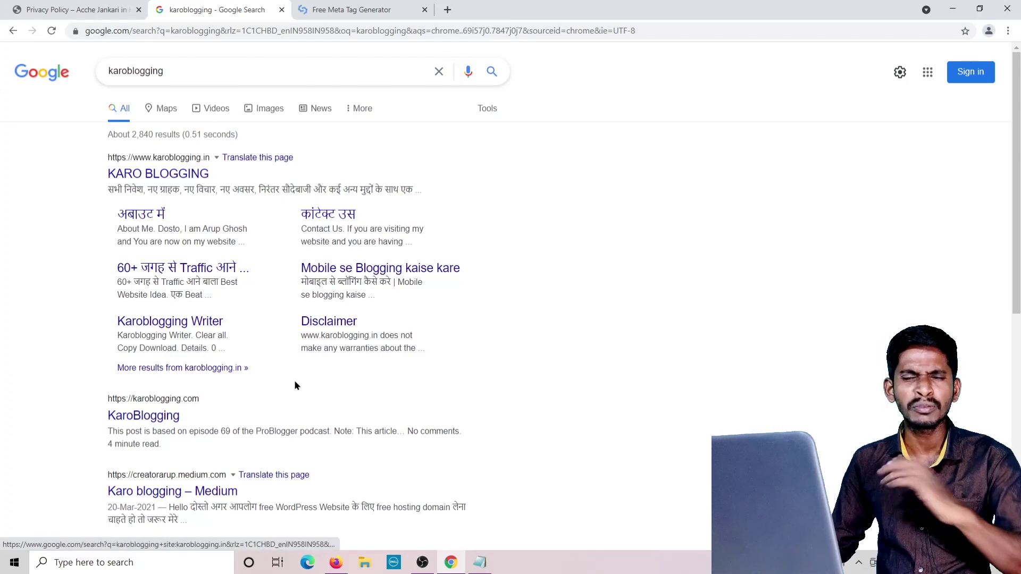
left_click(343, 10)
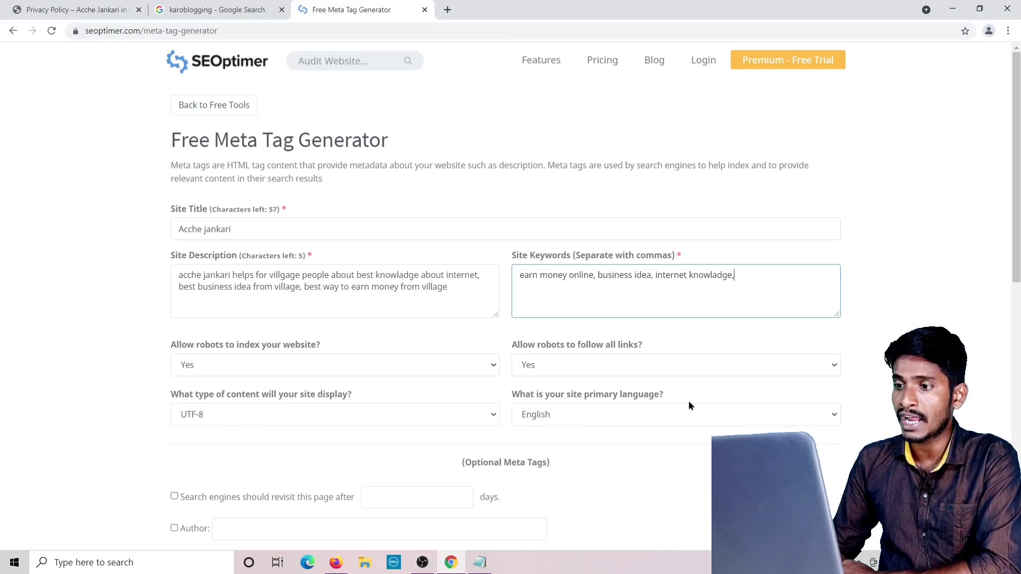
left_click(833, 418)
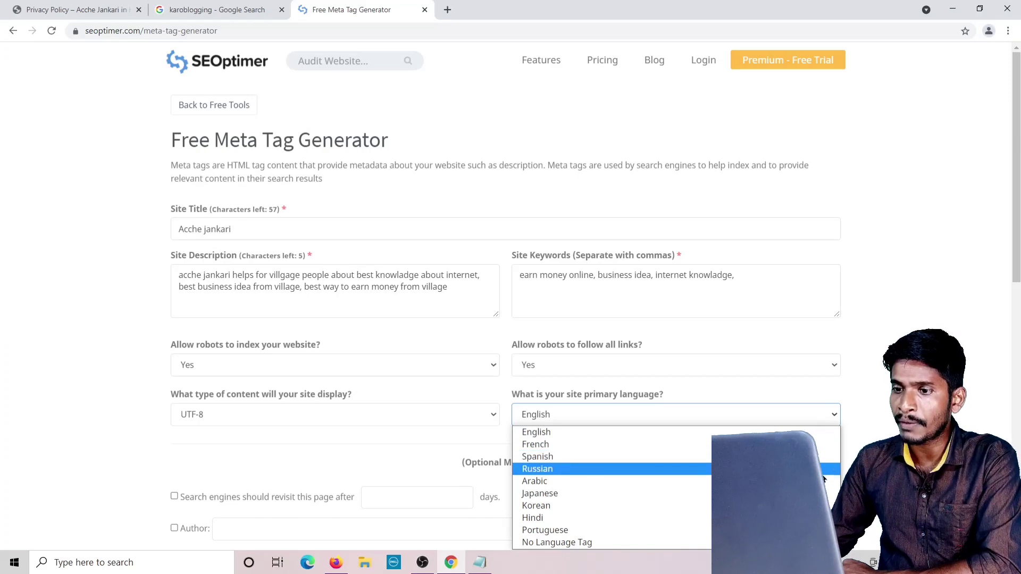
Set the primary language to Hindi and generate the meta tags.
left_click(619, 518)
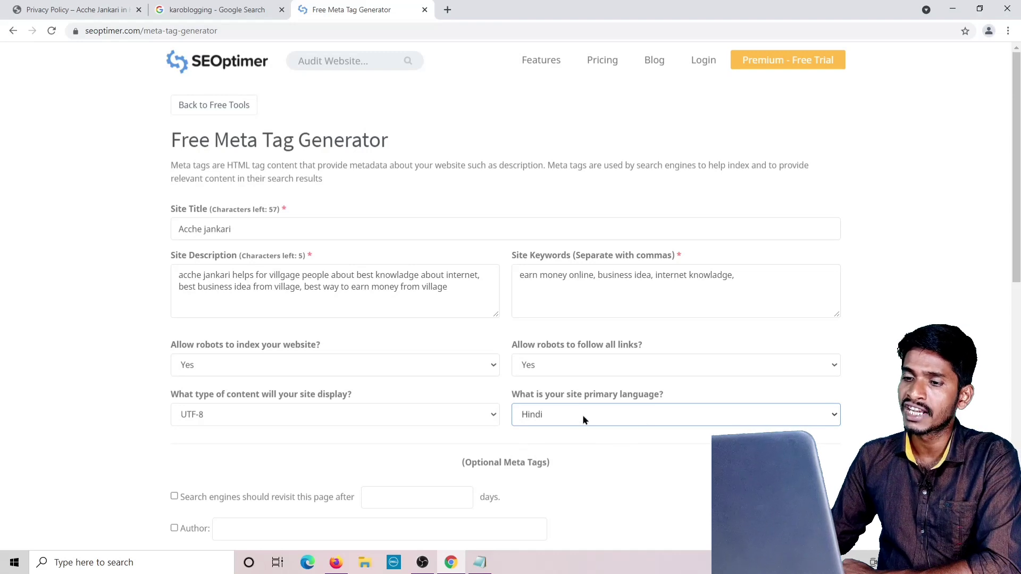
scroll(620, 422, "down", 2)
scroll(620, 422, "down", 1)
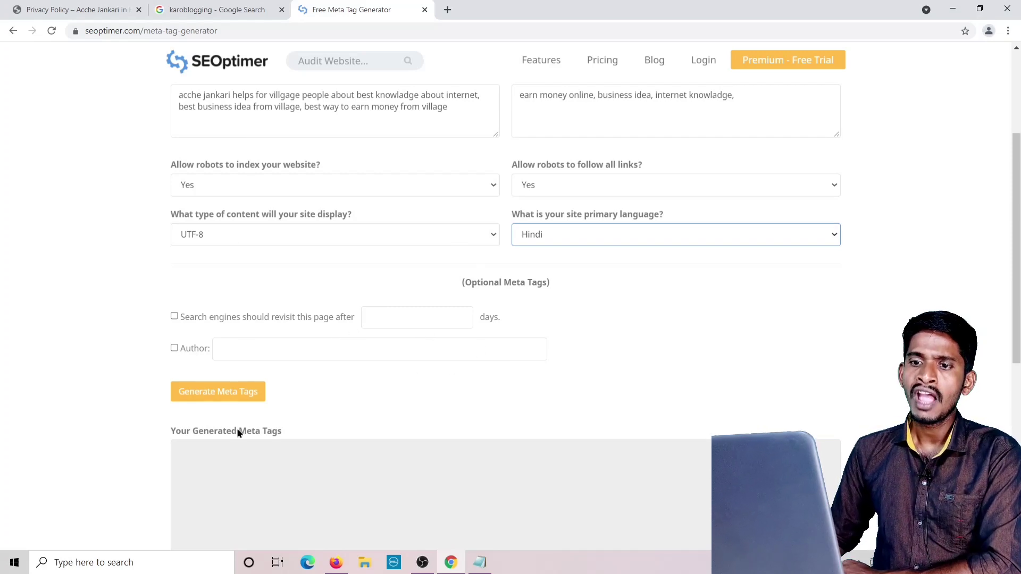
left_click(231, 398)
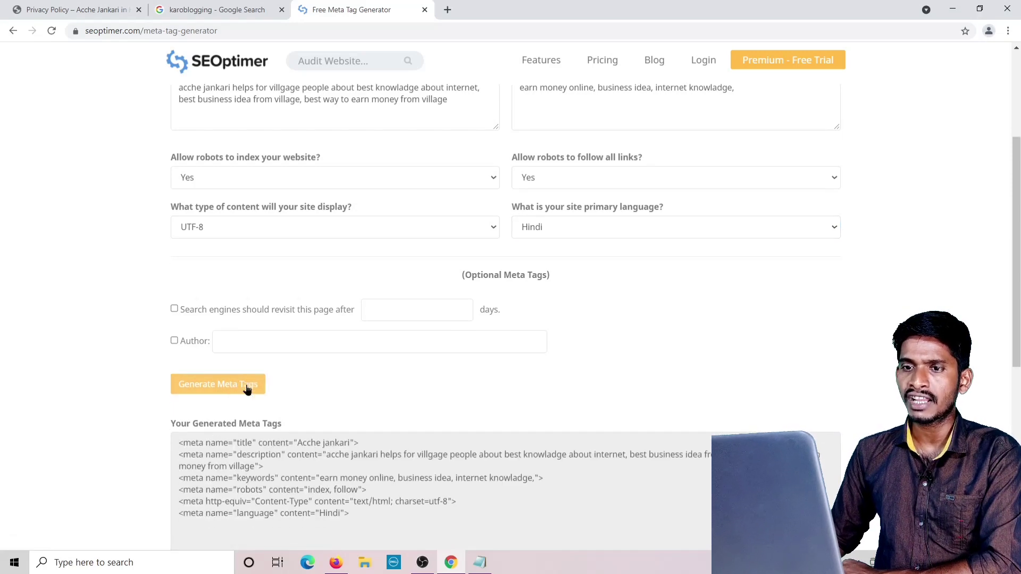
Copy the generated meta tags and bring up the WordPress theme editor.
scroll(215, 368, "down", 5)
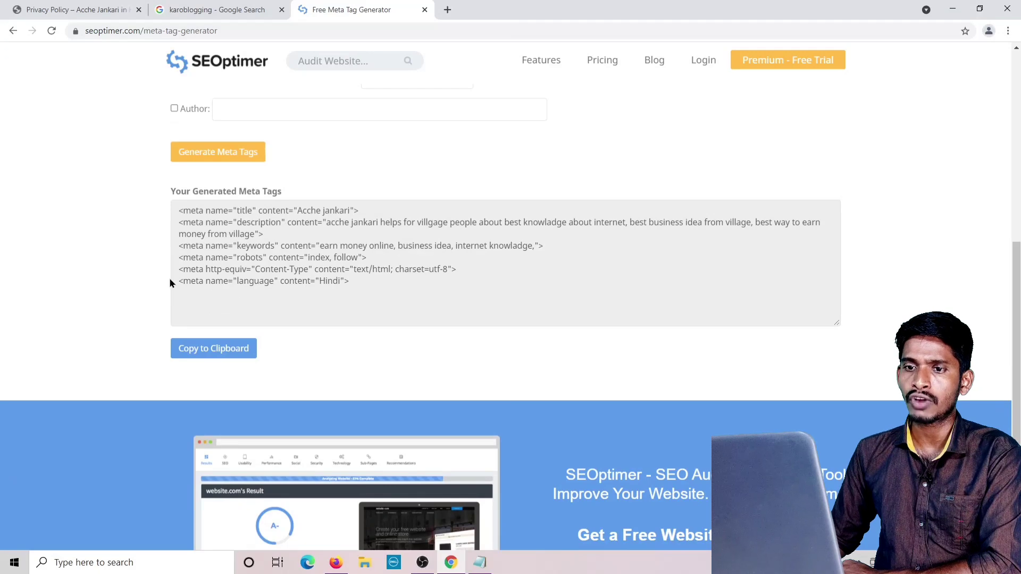
left_click(214, 353)
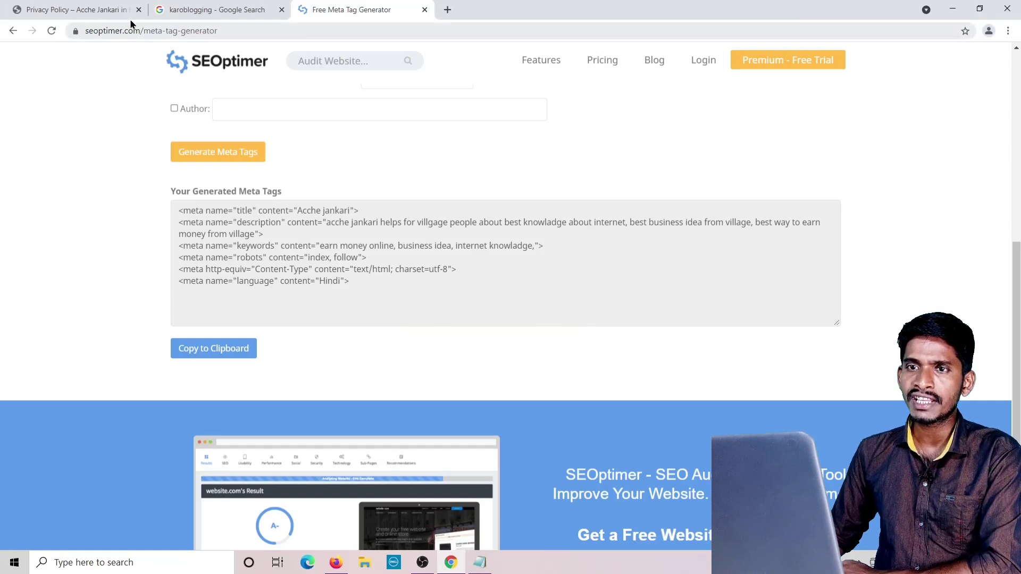
left_click(335, 563)
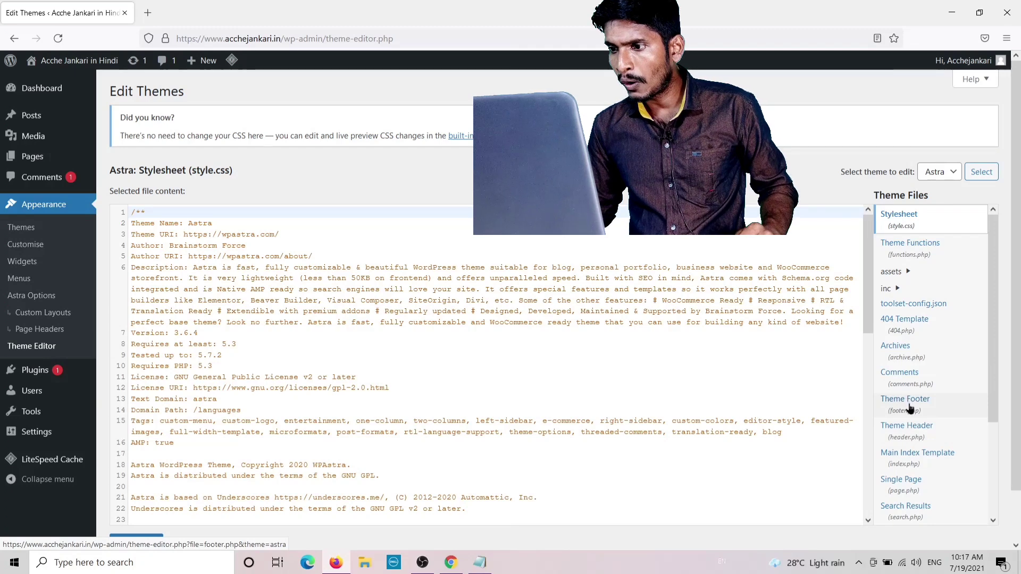
Paste the copied meta tags into Astra's header.php right after <head> and save.
scroll(907, 404, "down", 3)
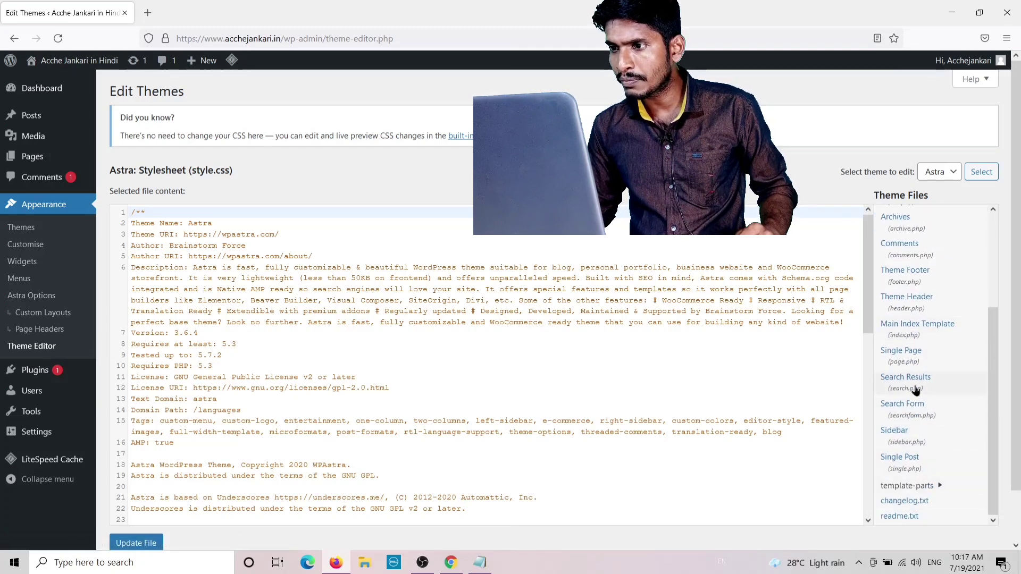
scroll(912, 372, "up", 2)
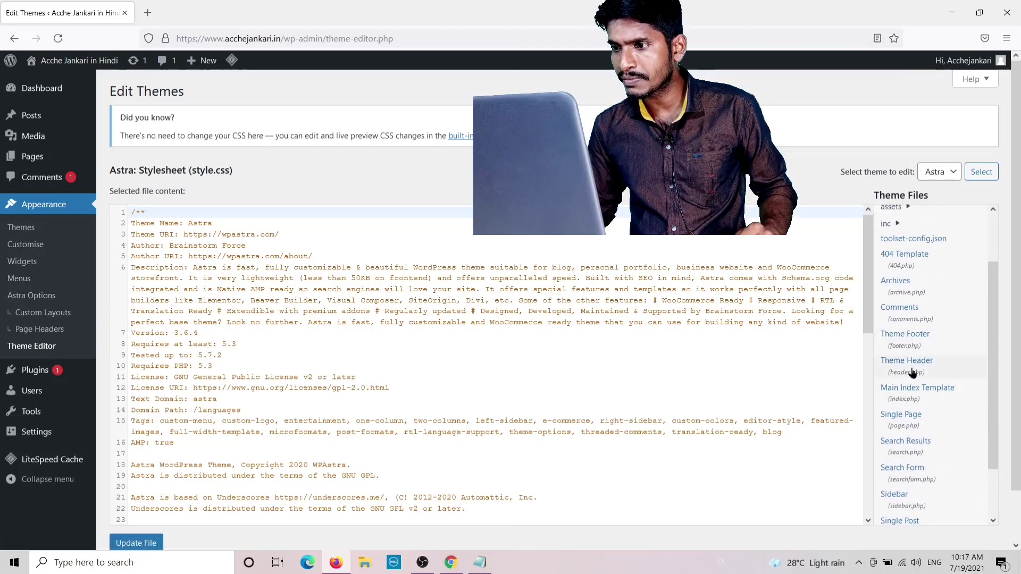
left_click(904, 372)
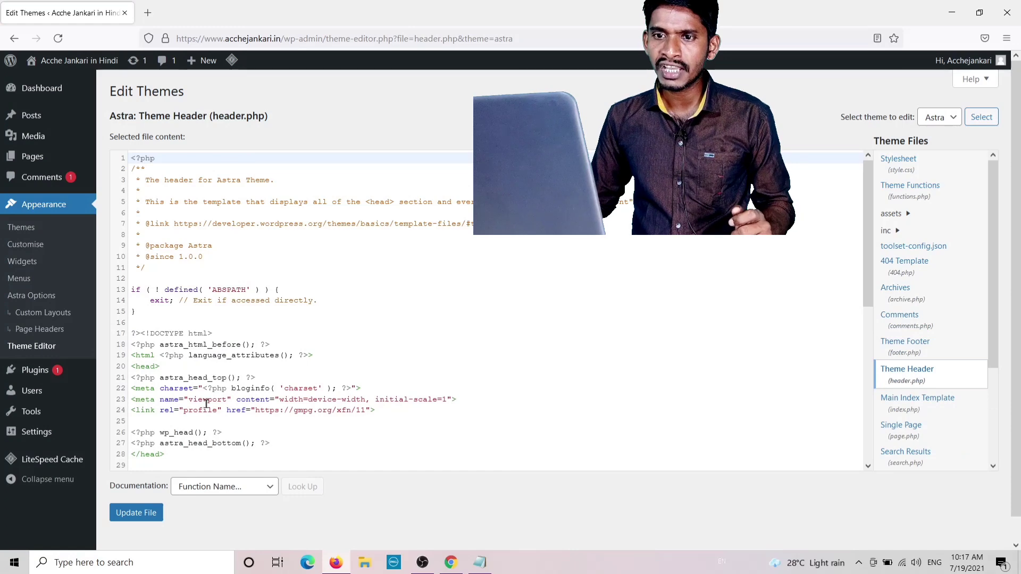
left_click(167, 367)
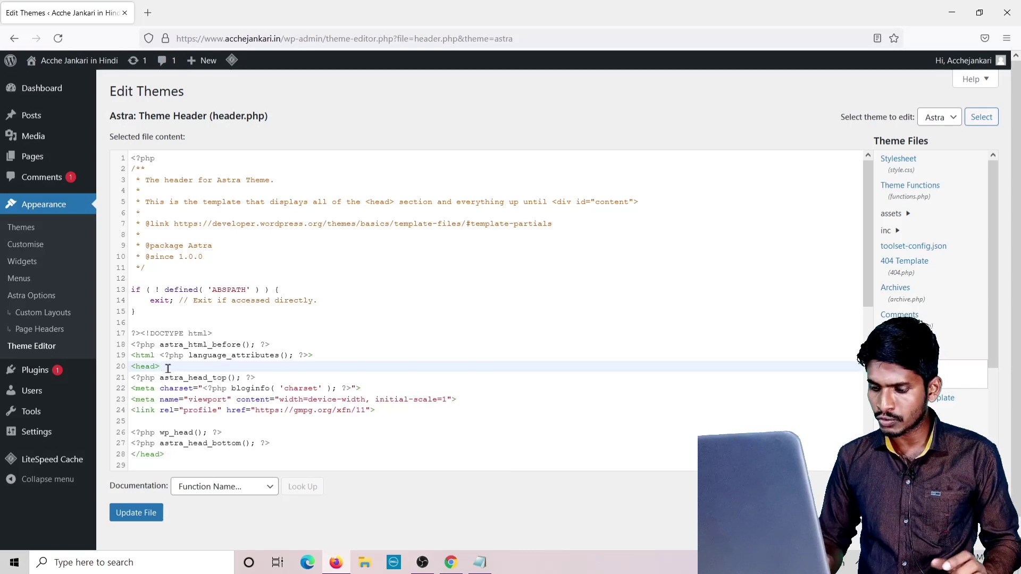
key("Return")
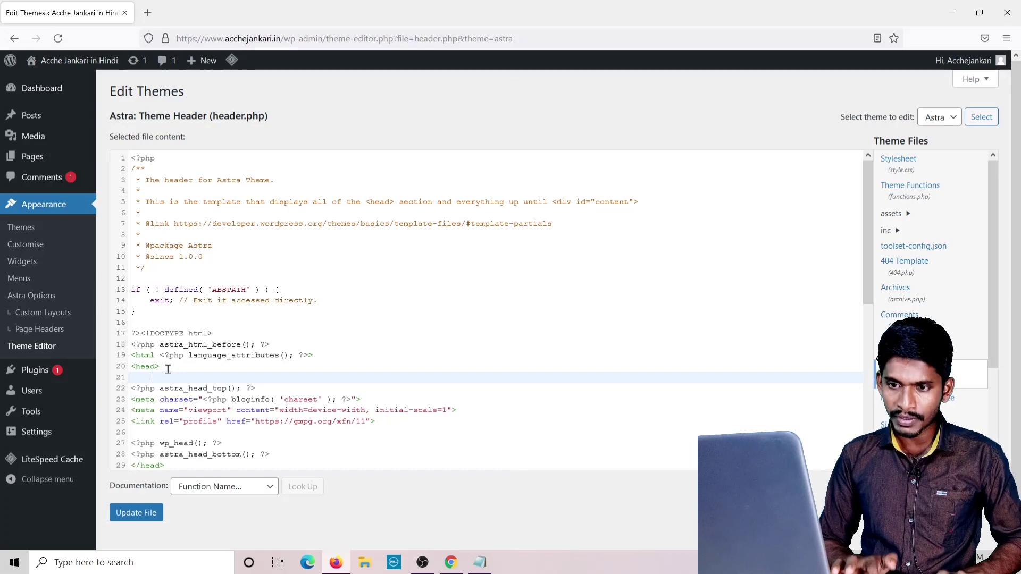
key("ctrl+v")
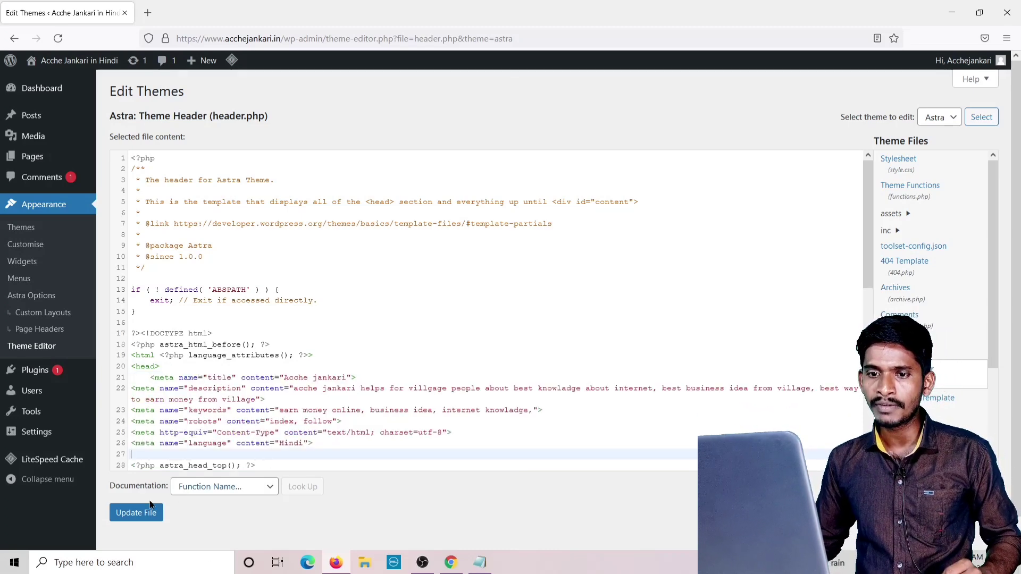
left_click(138, 514)
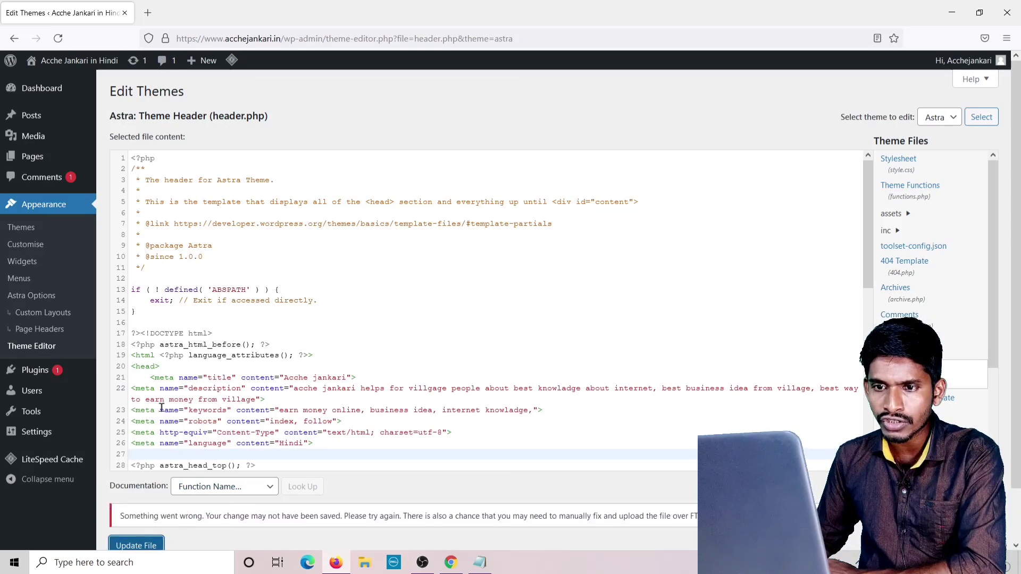
Remove the indentation before the title meta tag and save header.php again.
left_click(149, 378)
key("BackSpace")
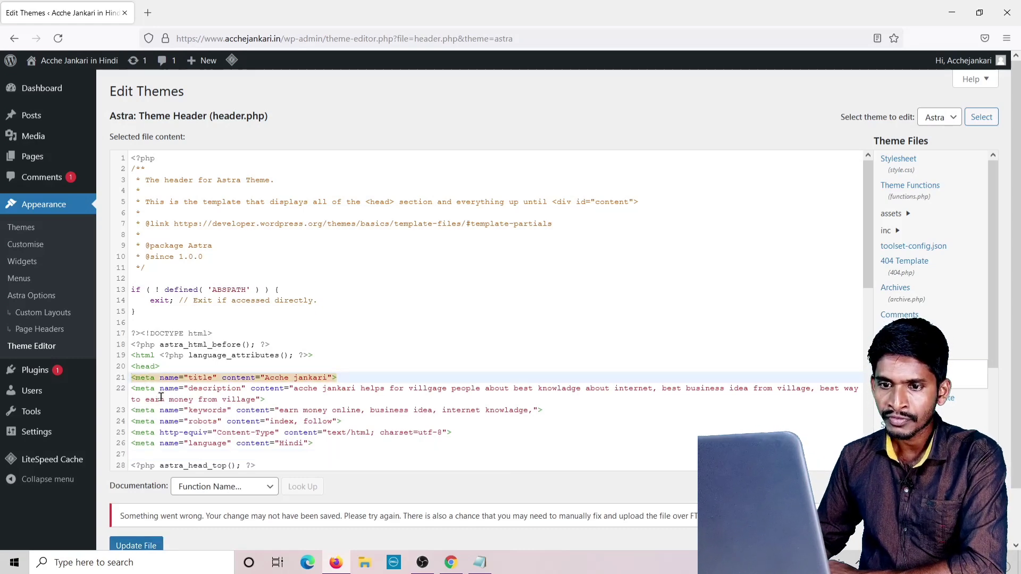
left_click(137, 547)
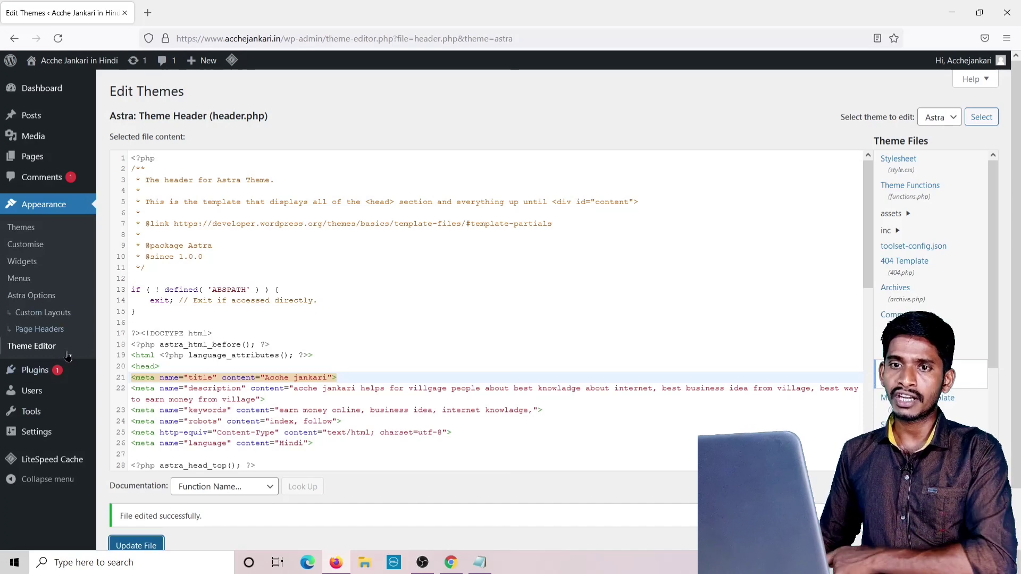
Return to the WordPress dashboard and close the SEOptimer, Google and Privacy Policy tabs, keeping a blank tab.
left_click(50, 89)
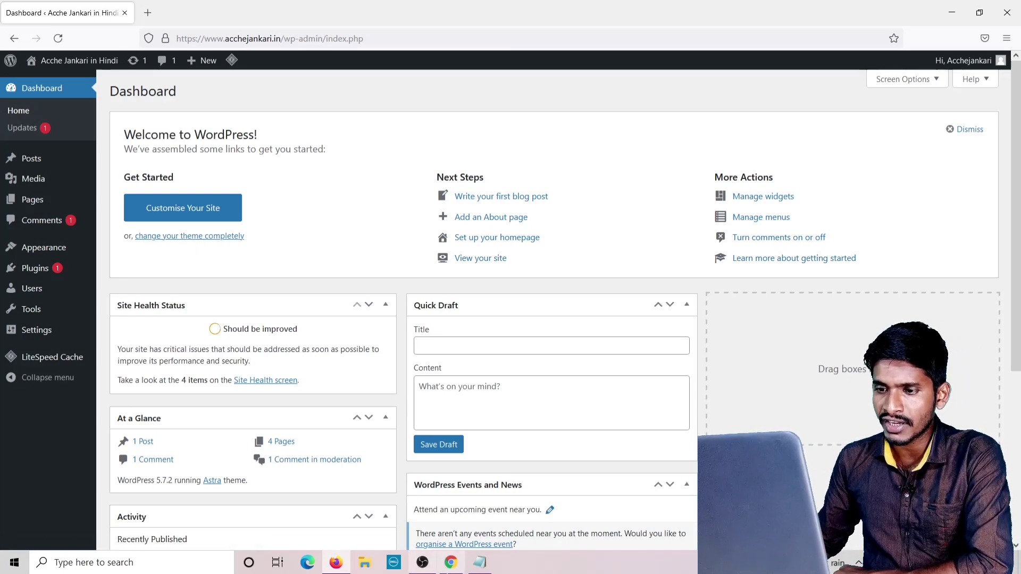
left_click(451, 564)
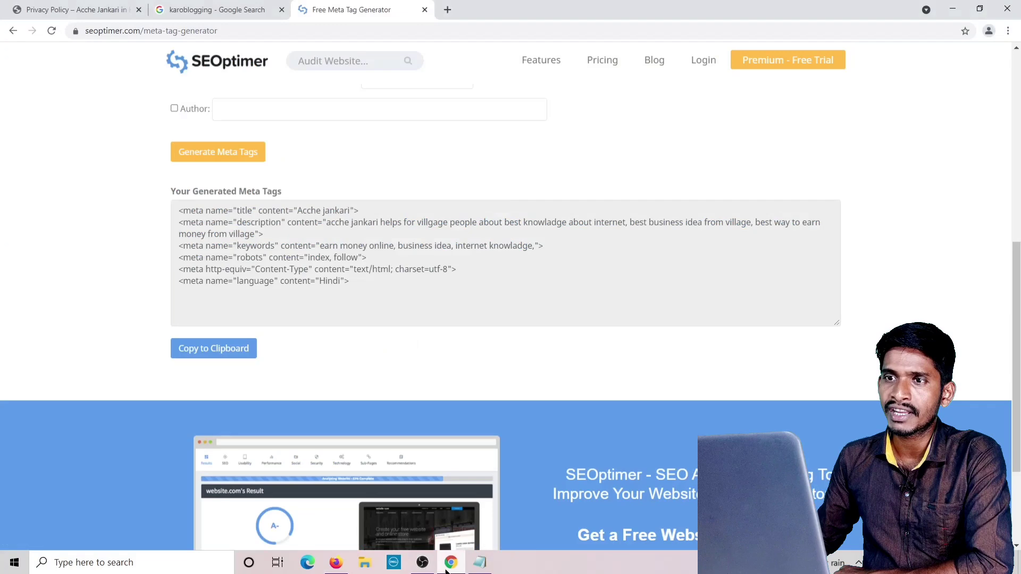
left_click(424, 10)
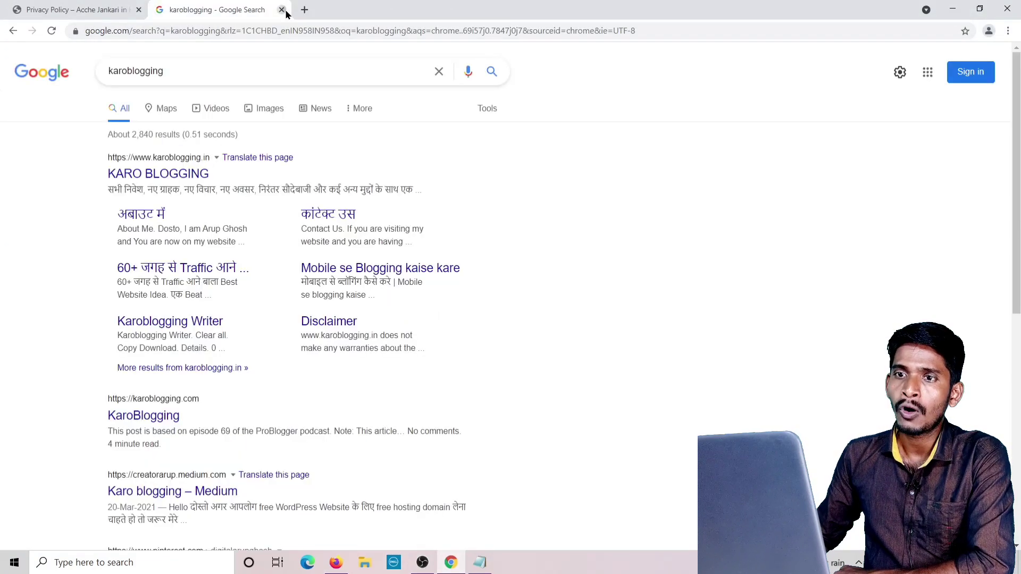
left_click(282, 10)
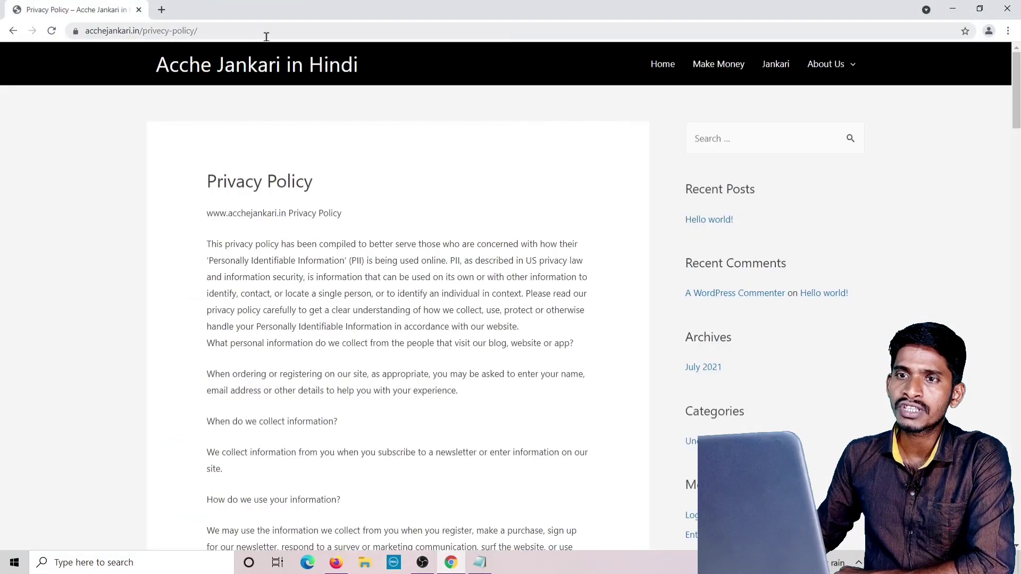
left_click(162, 11)
left_click(138, 10)
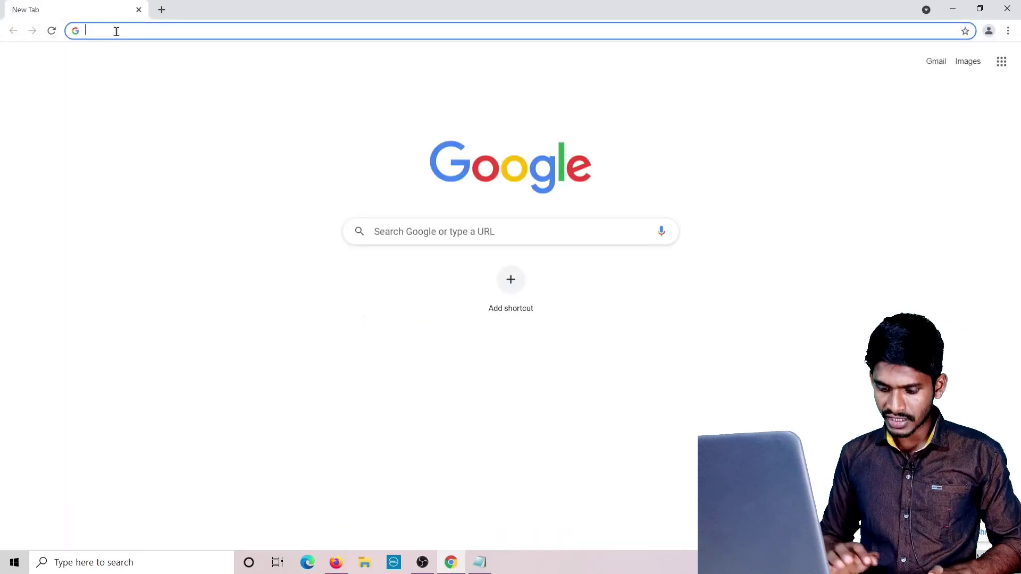
Search Google for 'blogging kaise kare' and review its related searches and second page.
type("blo")
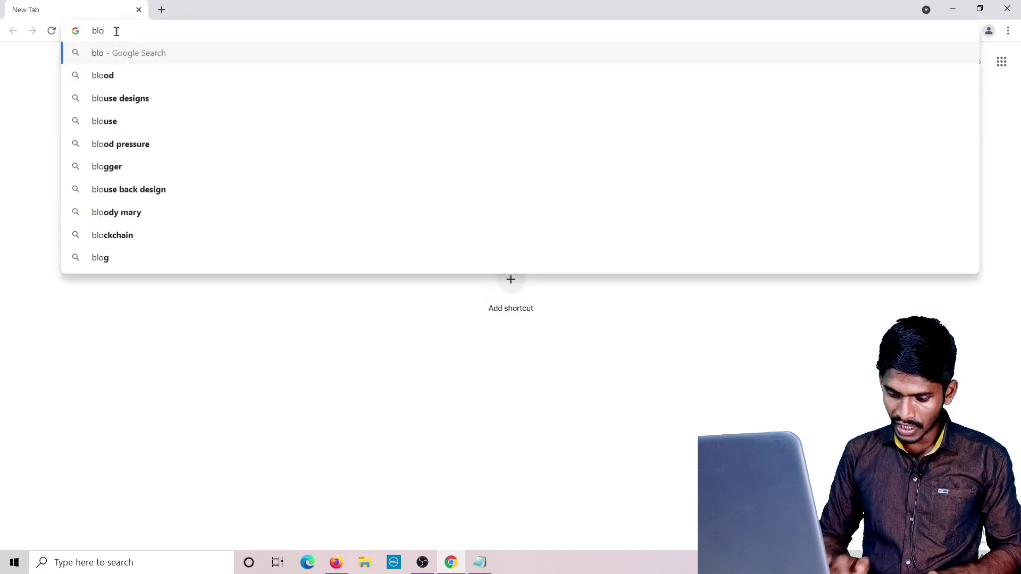
type("gging kais")
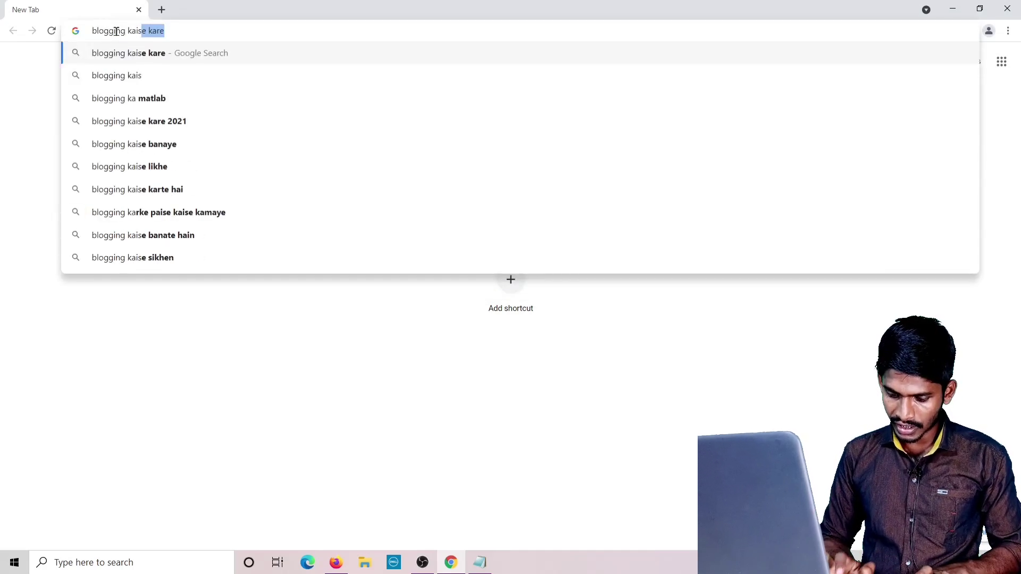
type("e kare")
key("Return")
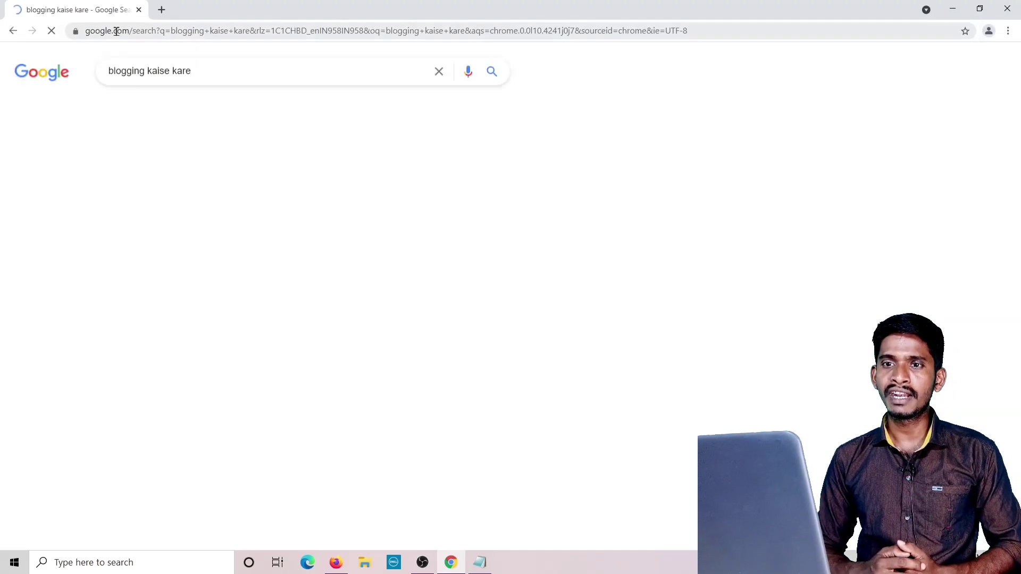
scroll(227, 255, "down", 15)
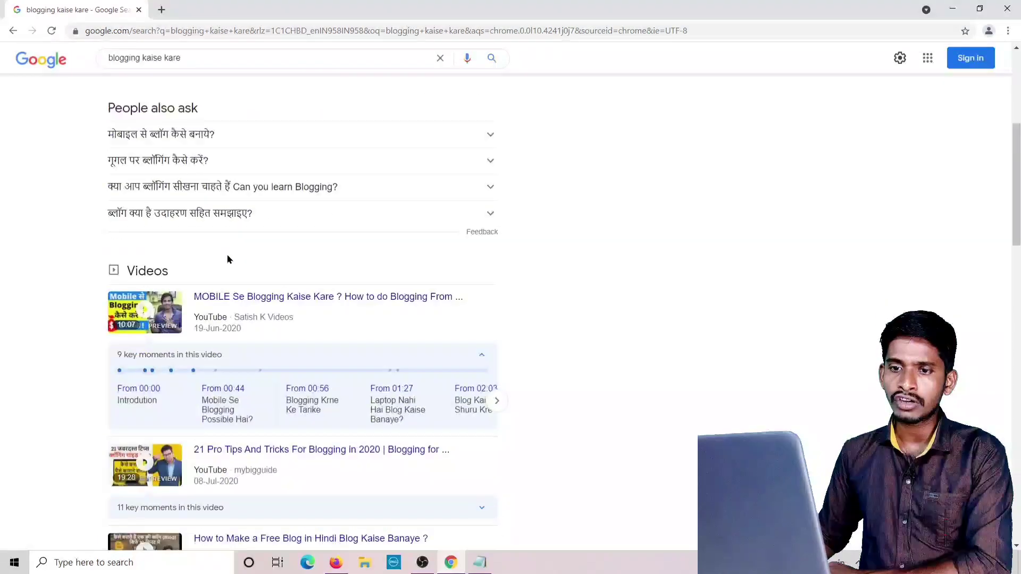
scroll(223, 258, "down", 5)
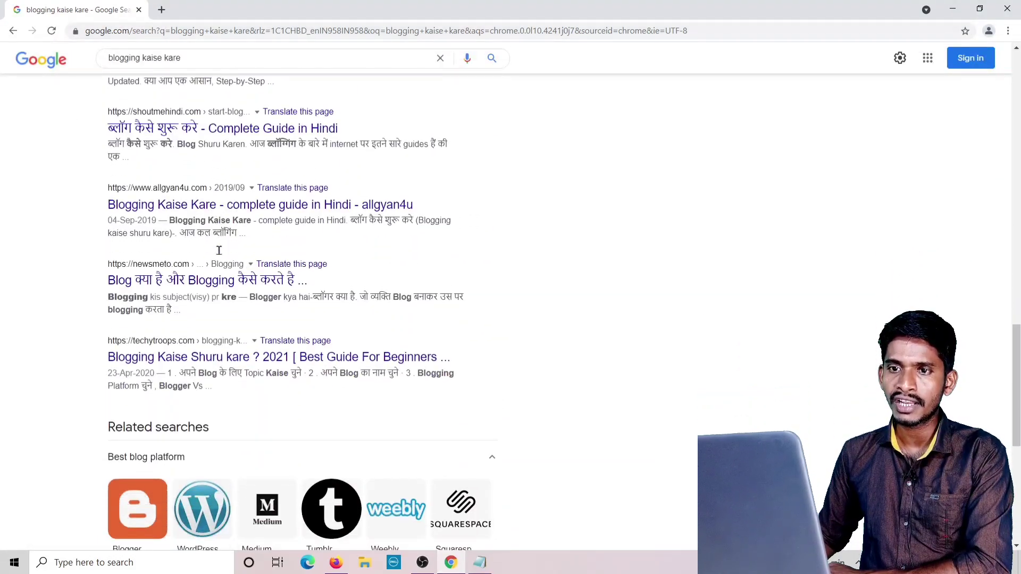
scroll(301, 481, "down", 8)
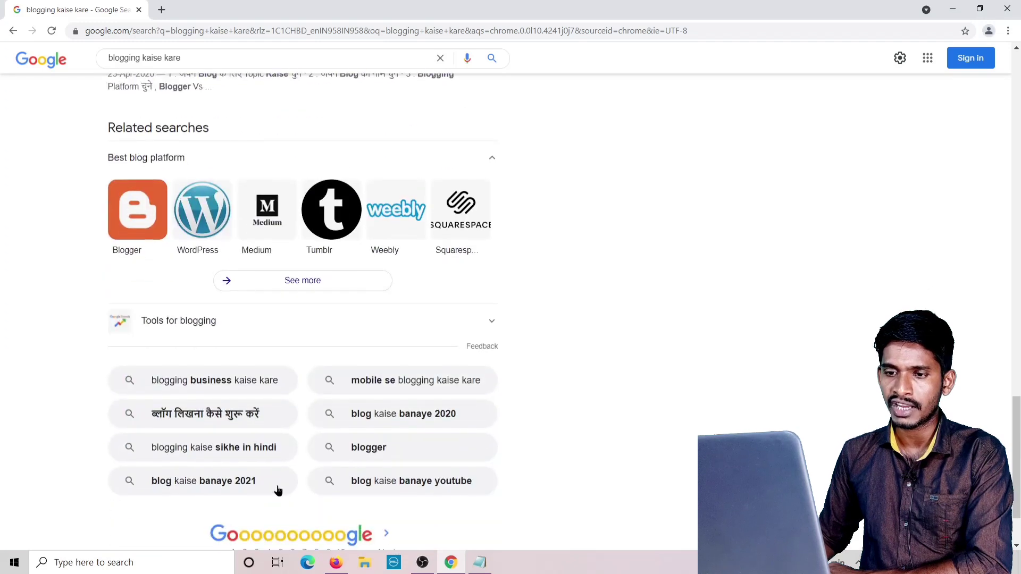
left_click(244, 458)
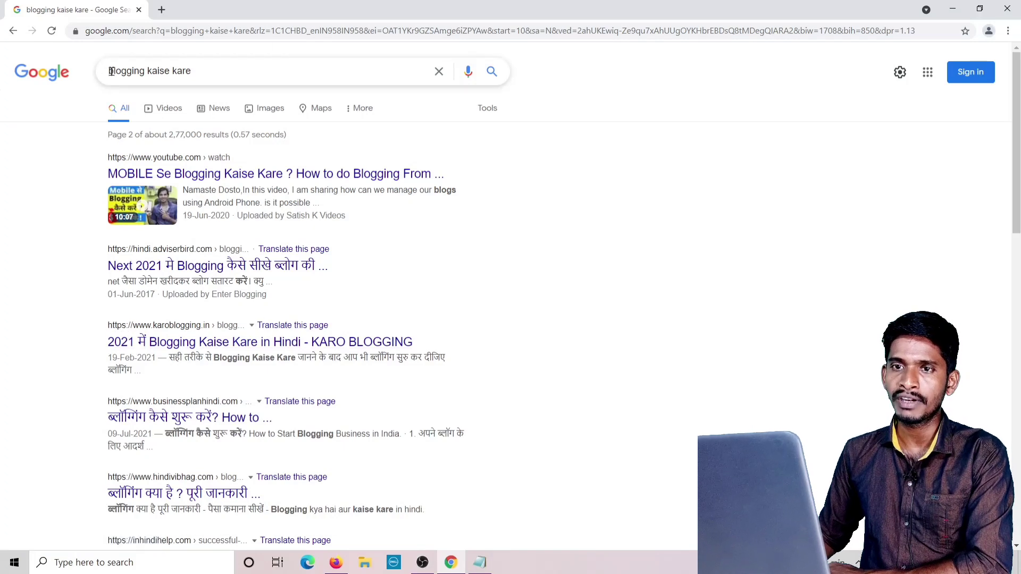
Search 'mobile se blogging kaise kare' and scroll through its results.
type("mobil")
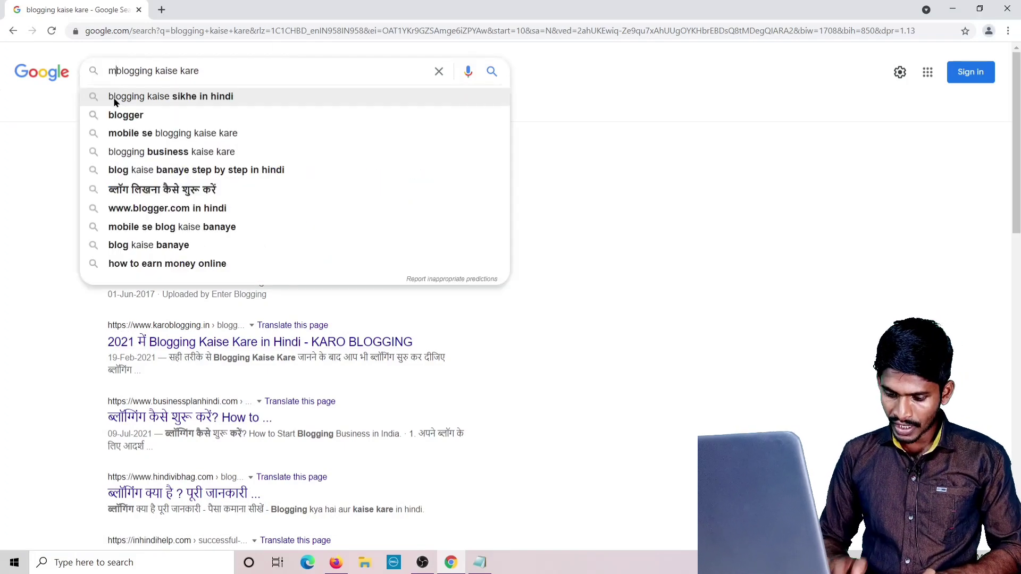
type("e se")
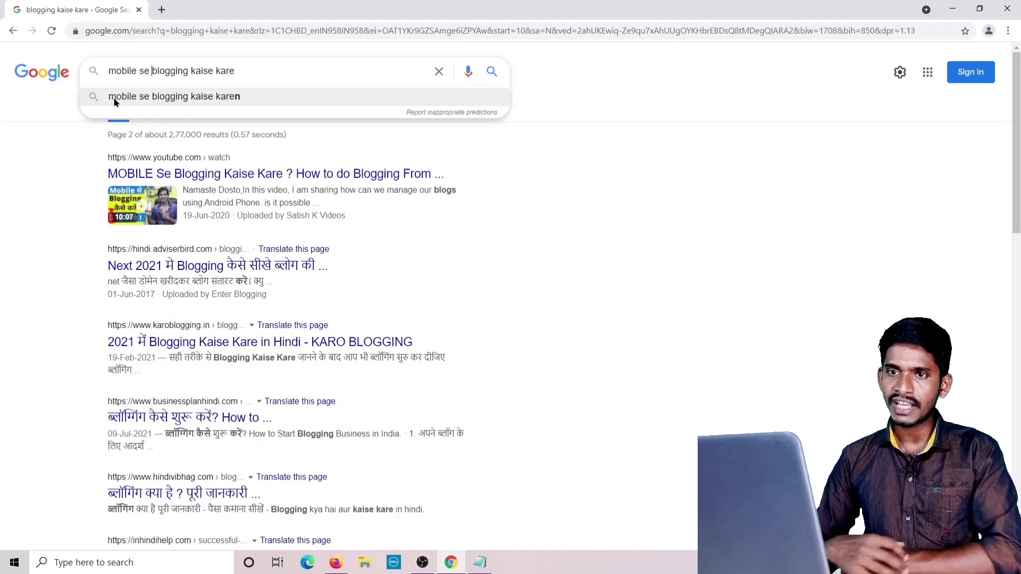
key("Return")
scroll(133, 153, "down", 7)
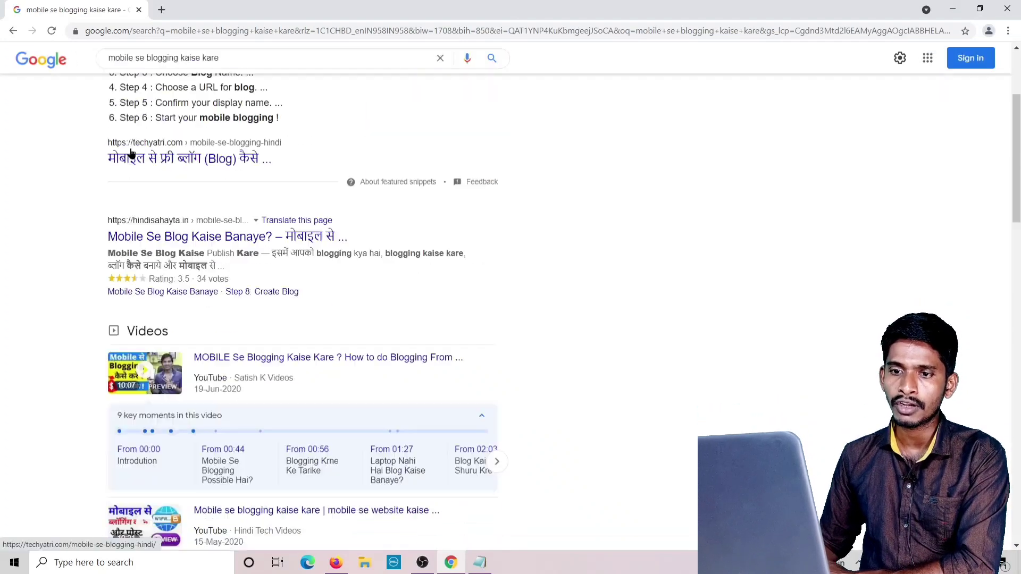
scroll(199, 317, "down", 6)
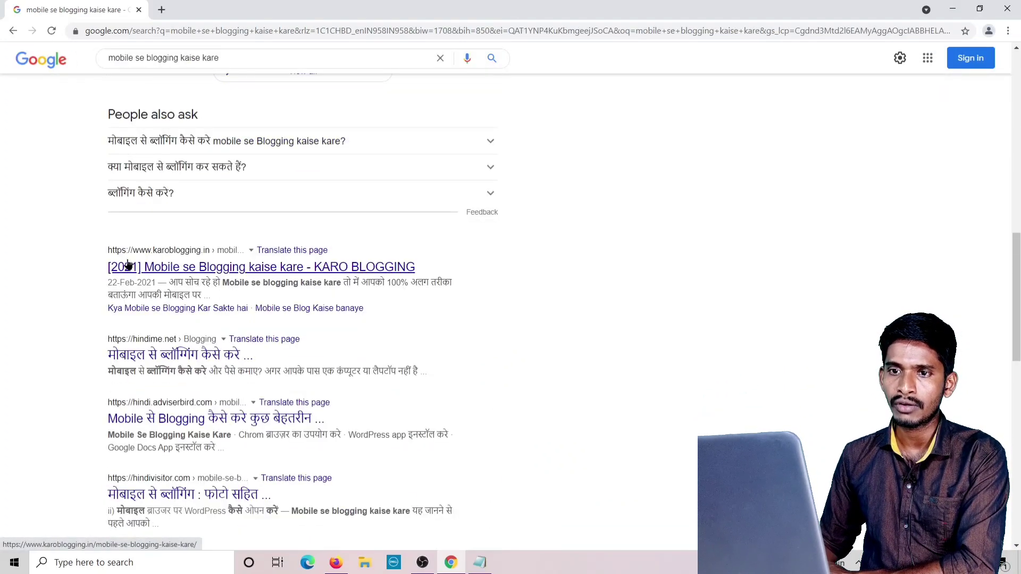
scroll(311, 354, "down", 12)
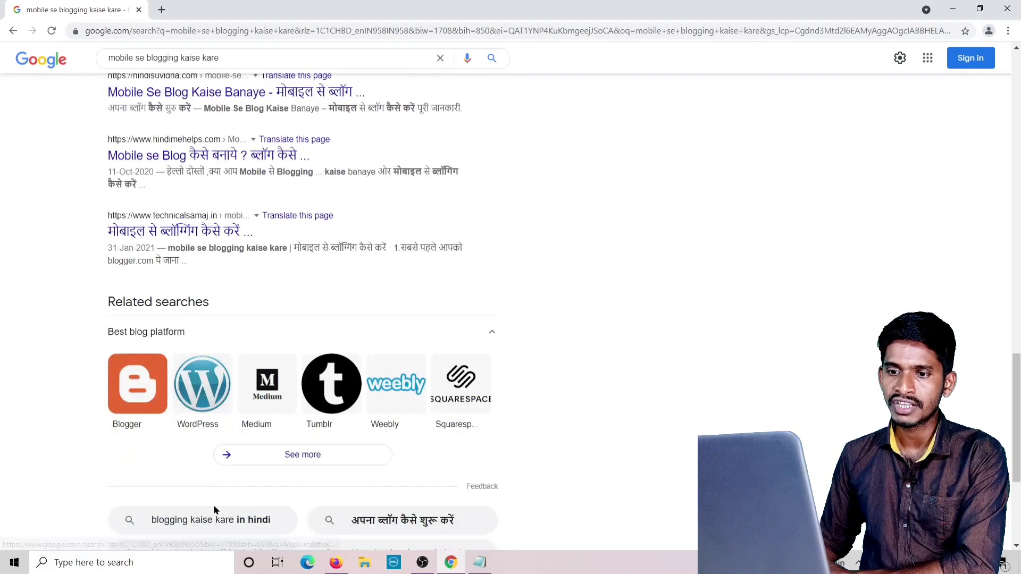
scroll(233, 458, "up", 15)
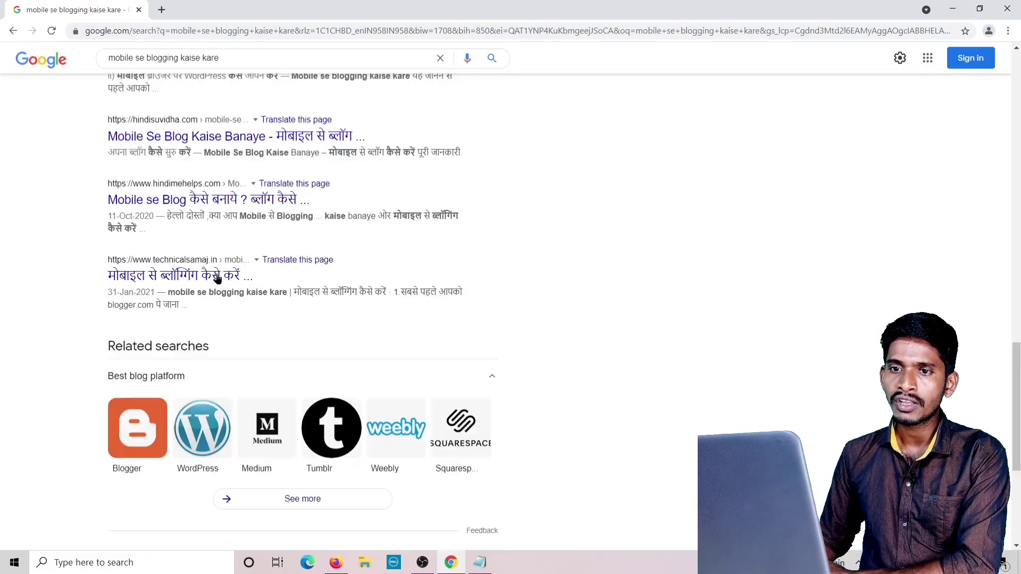
scroll(175, 158, "up", 8)
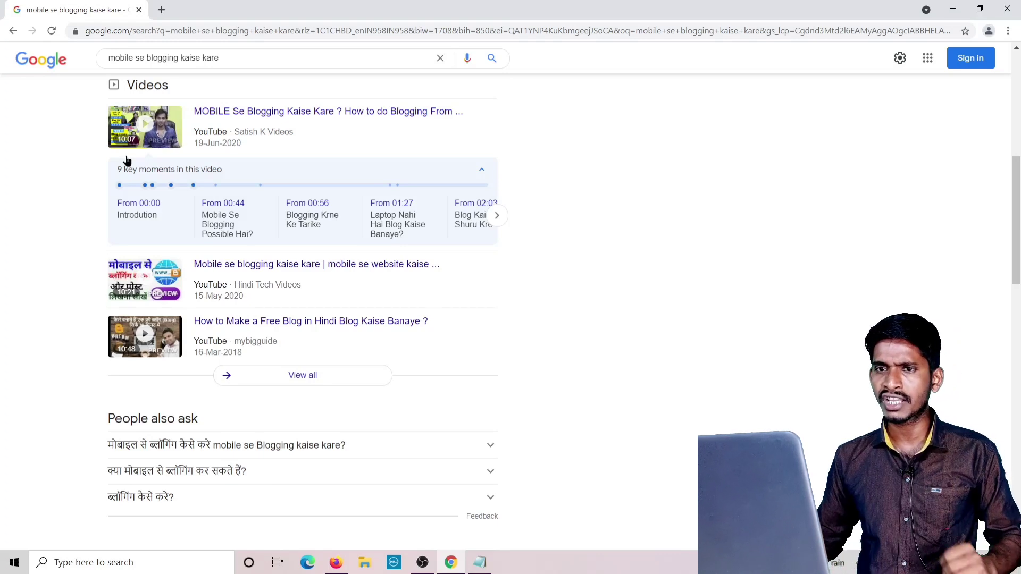
left_click(162, 10)
Search 'moz bar chrome' and open the MozBar extension's Chrome Web Store page.
left_click(139, 9)
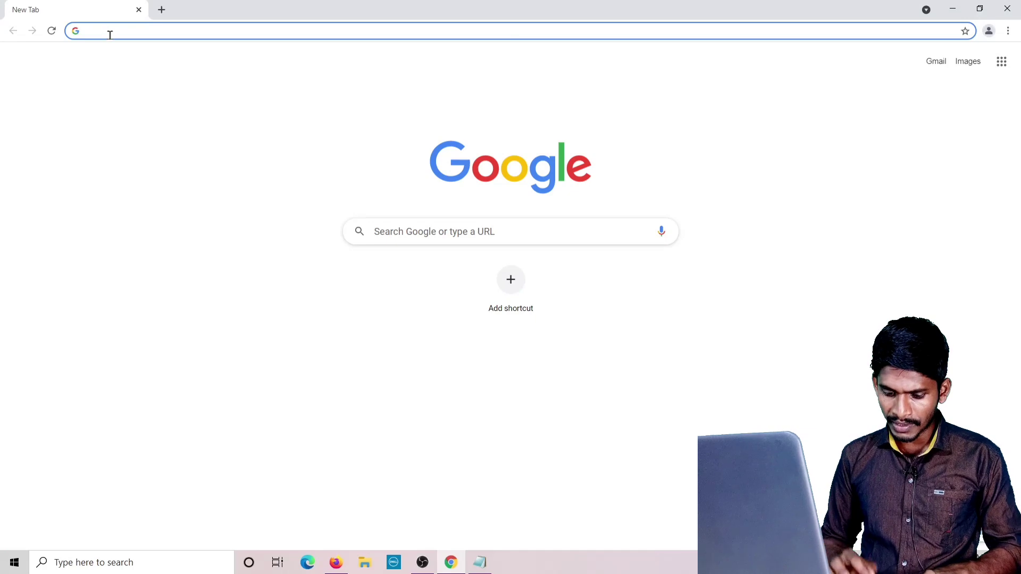
type("moz ")
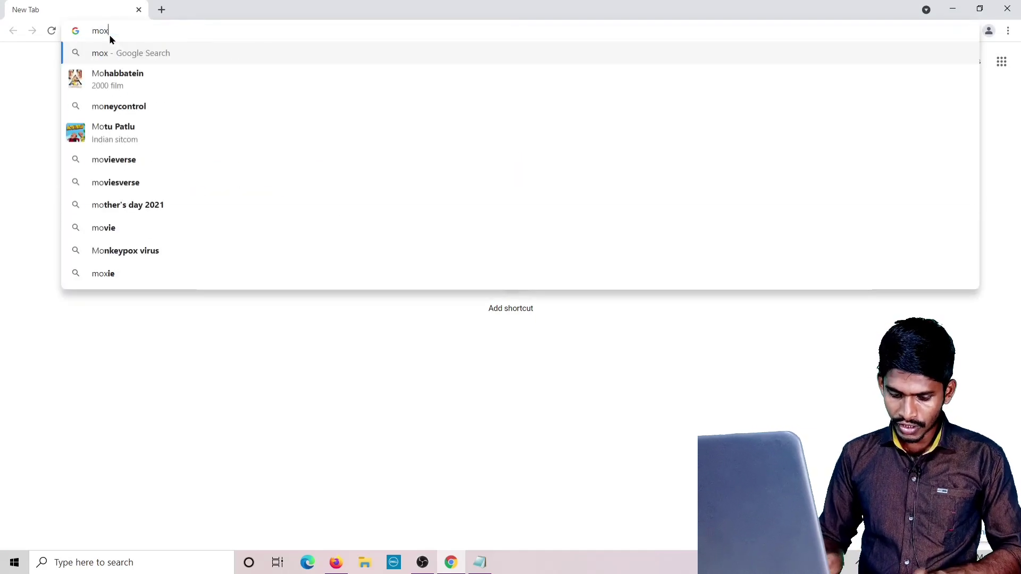
type("bar ")
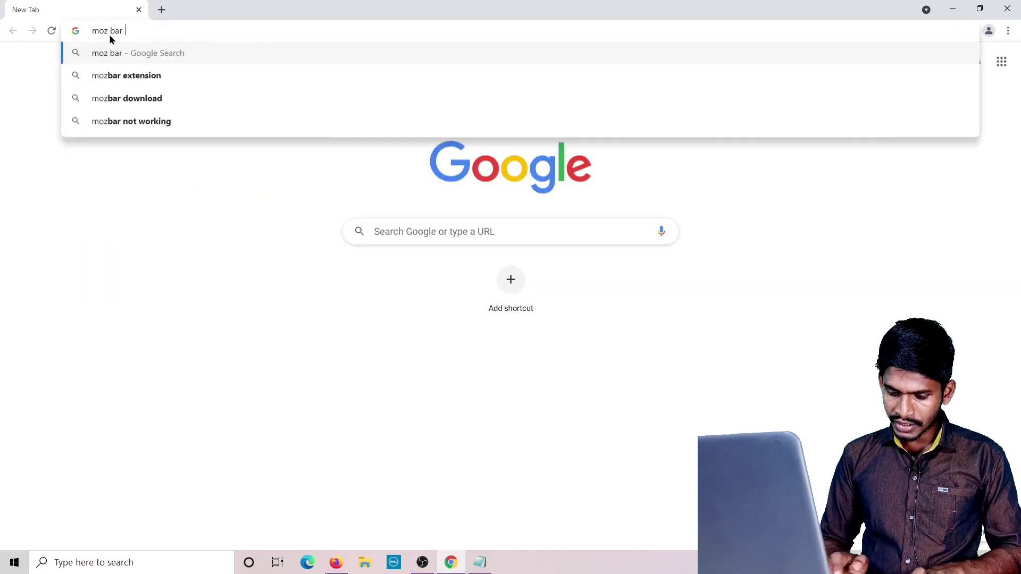
type("chrome")
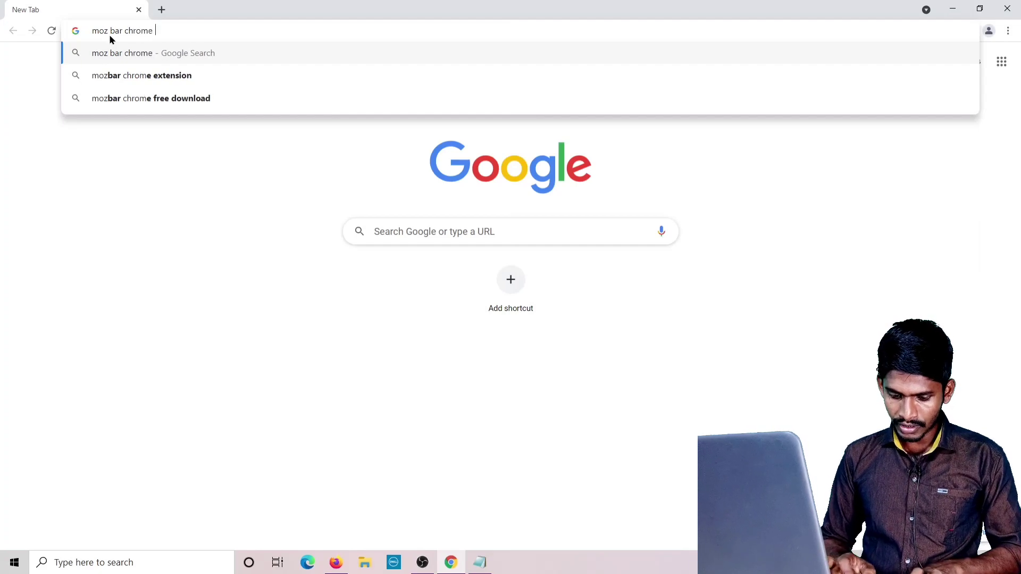
key("Return")
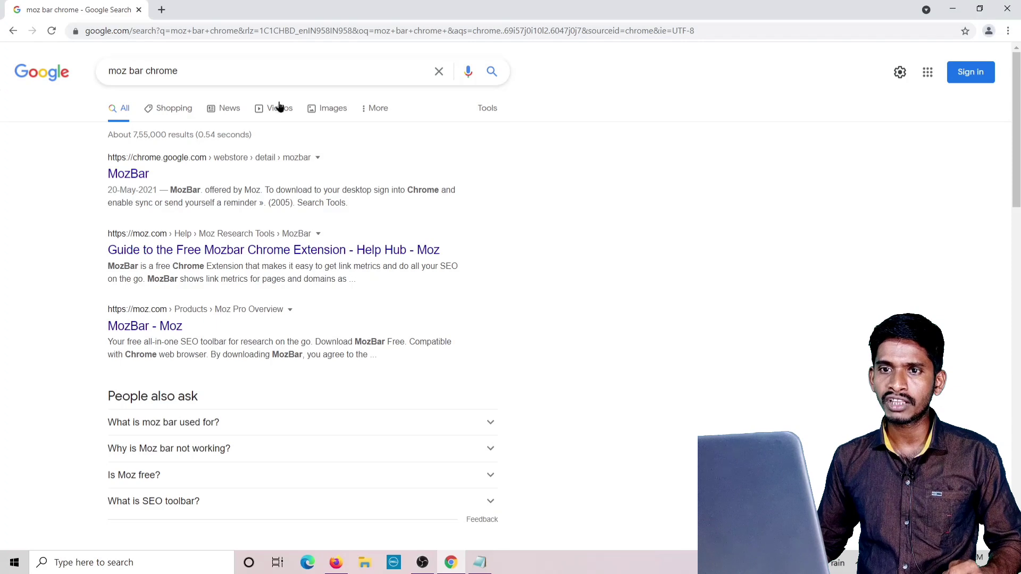
left_click(127, 179)
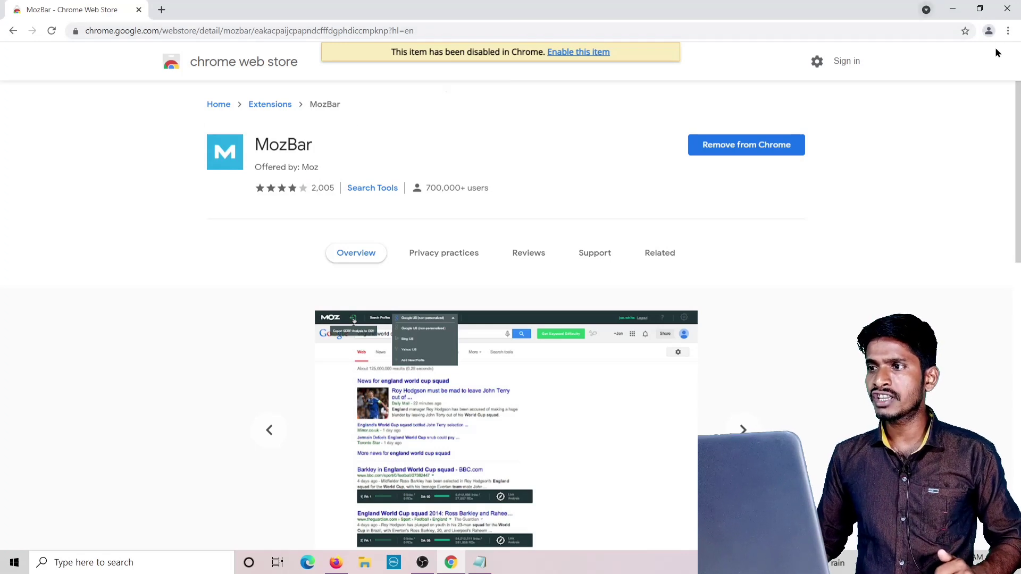
left_click(1008, 31)
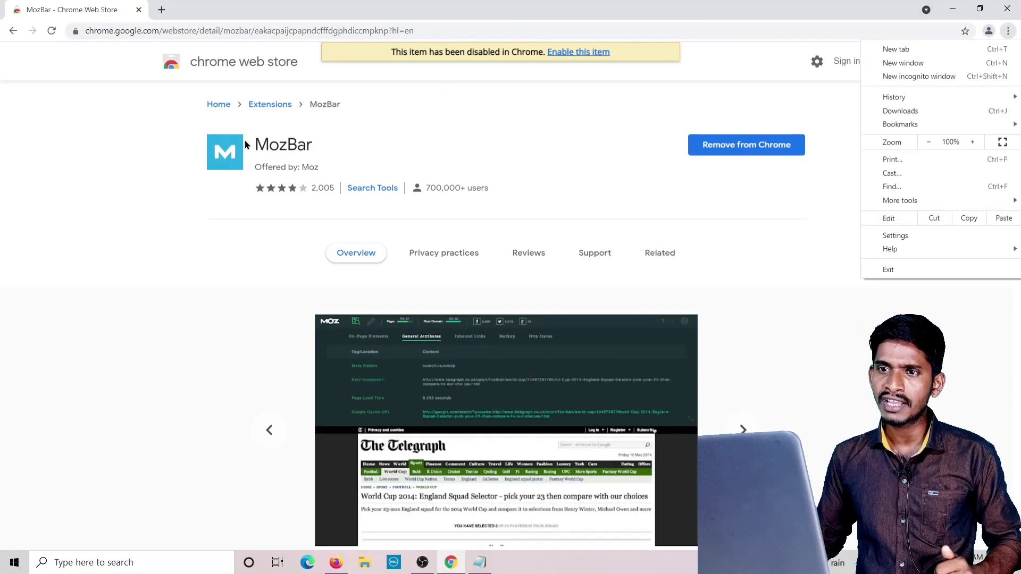
left_click(250, 142)
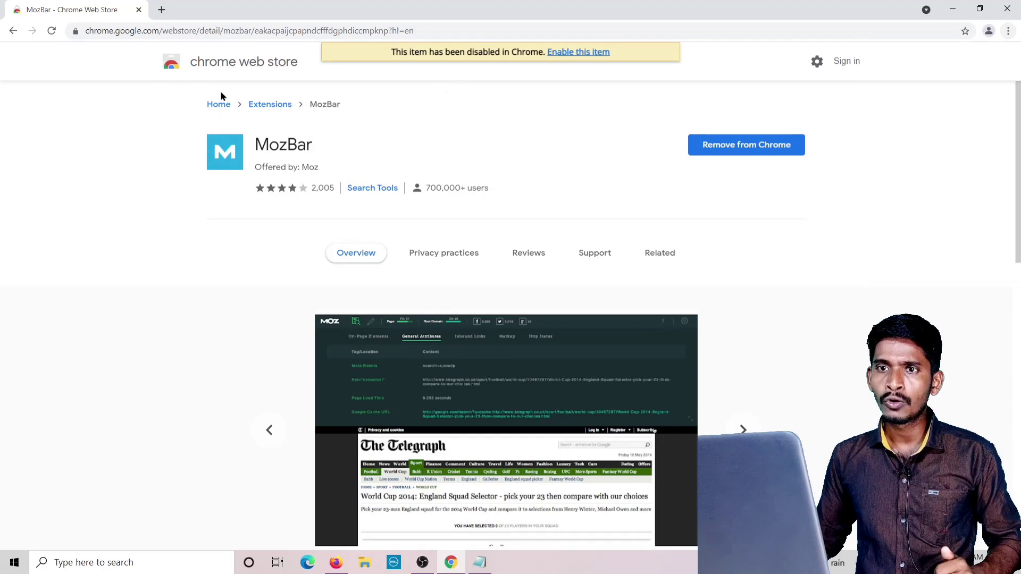
Search 'keyword surfer chrome' and view its Web Store listing, then close both store tabs.
left_click(163, 11)
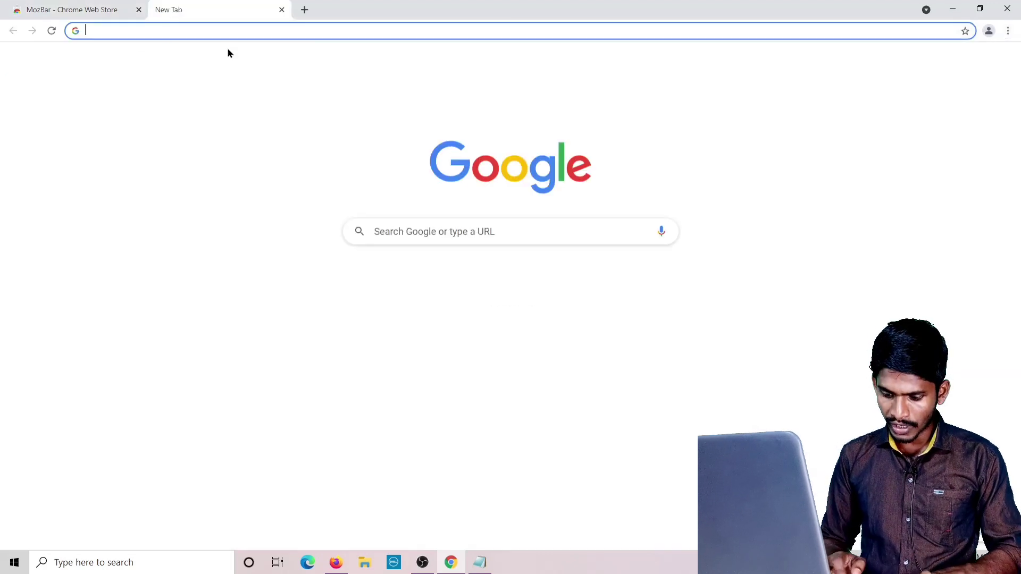
type("keywo")
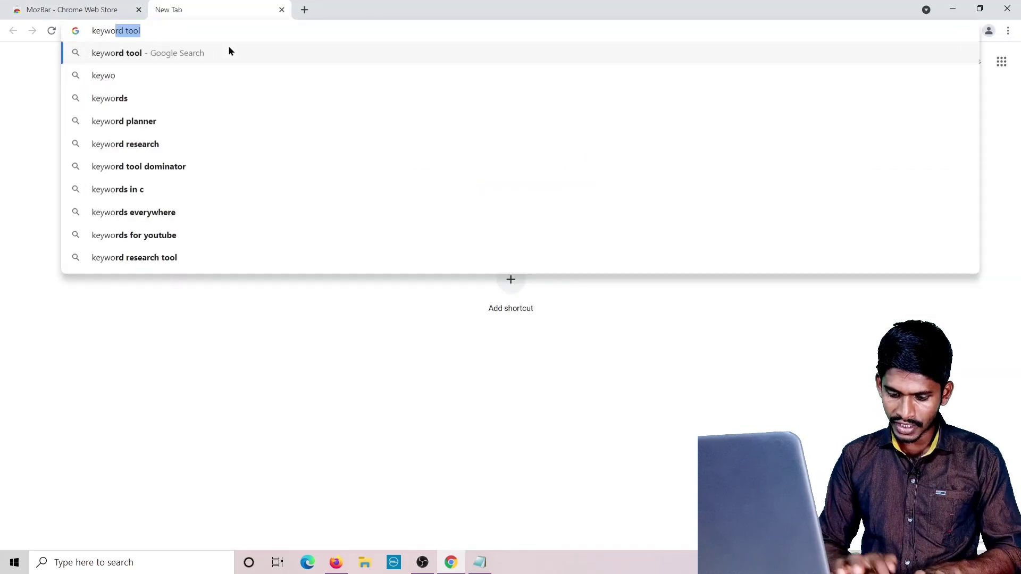
type("rd su")
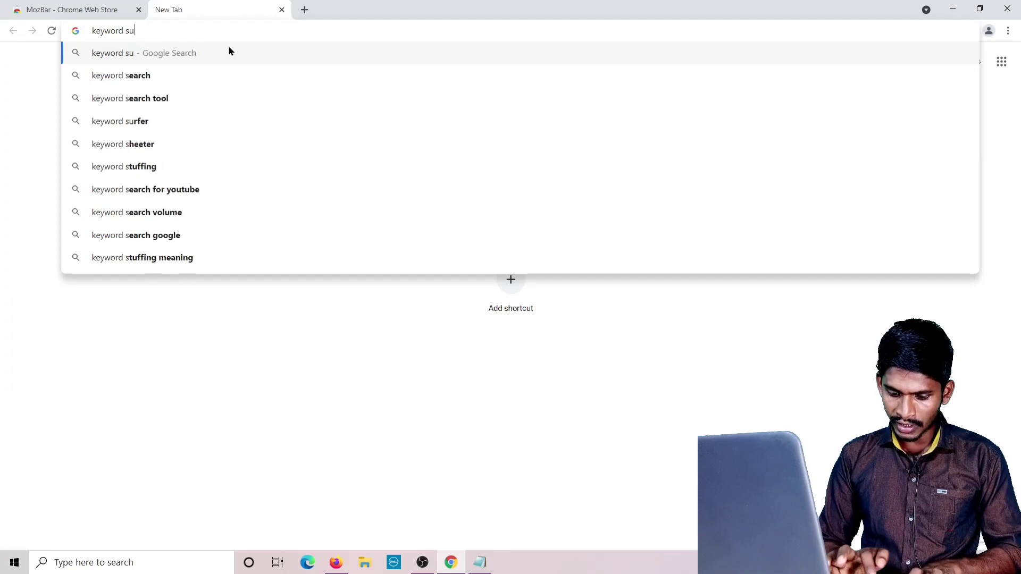
type("rfer")
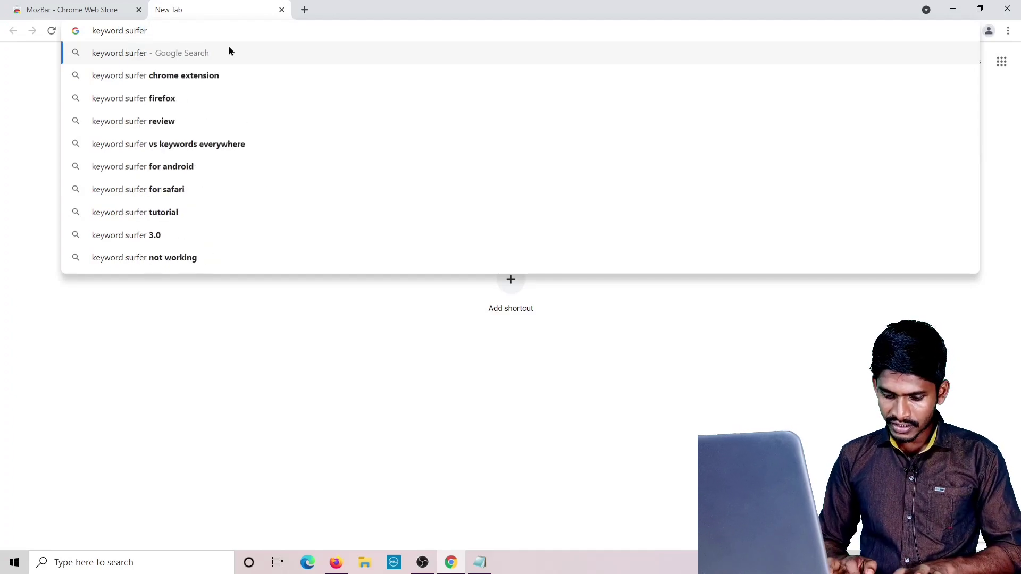
type(" chrome")
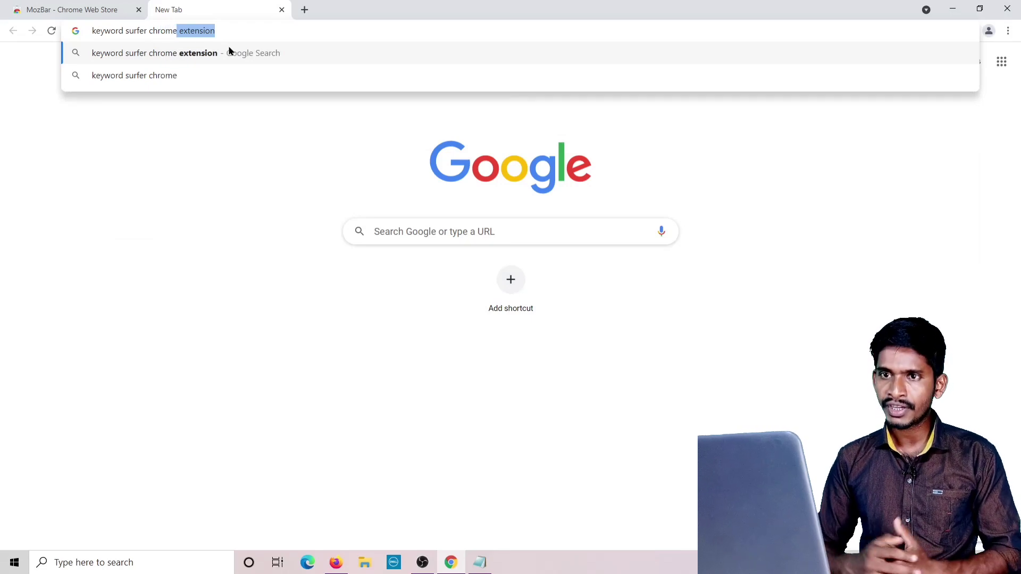
key("Return")
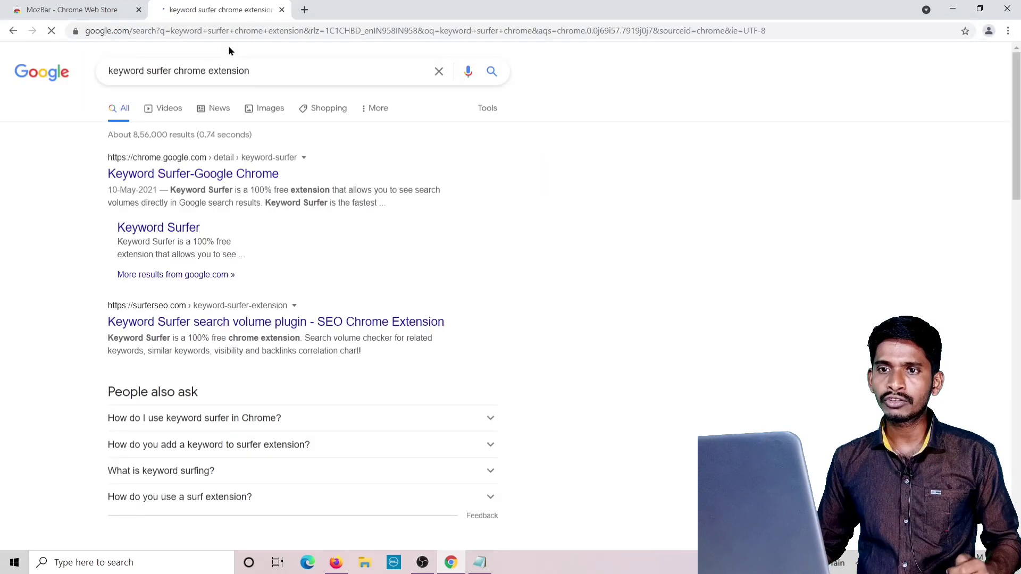
left_click(234, 181)
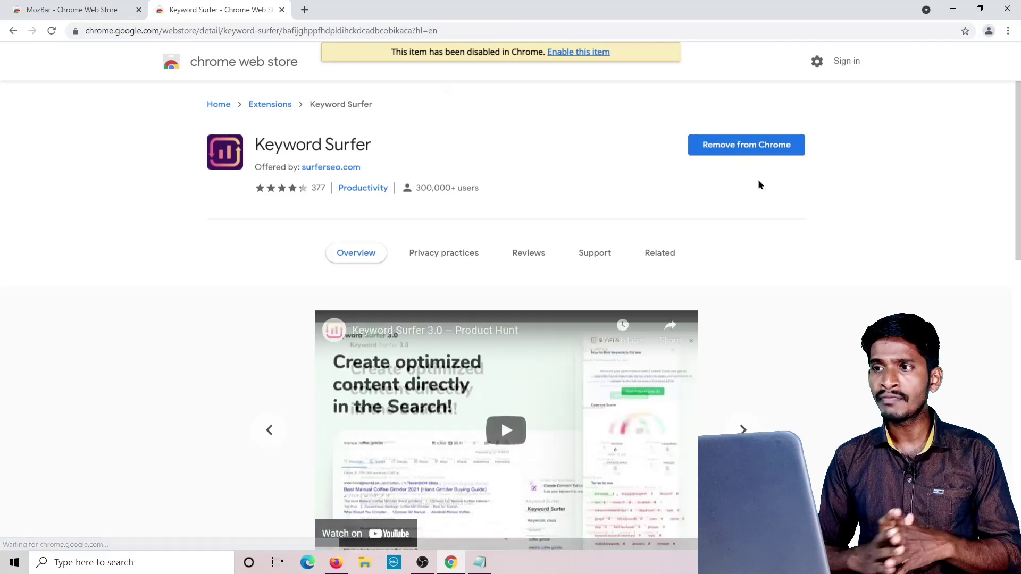
left_click(281, 10)
left_click(160, 10)
left_click(138, 10)
left_click(1008, 30)
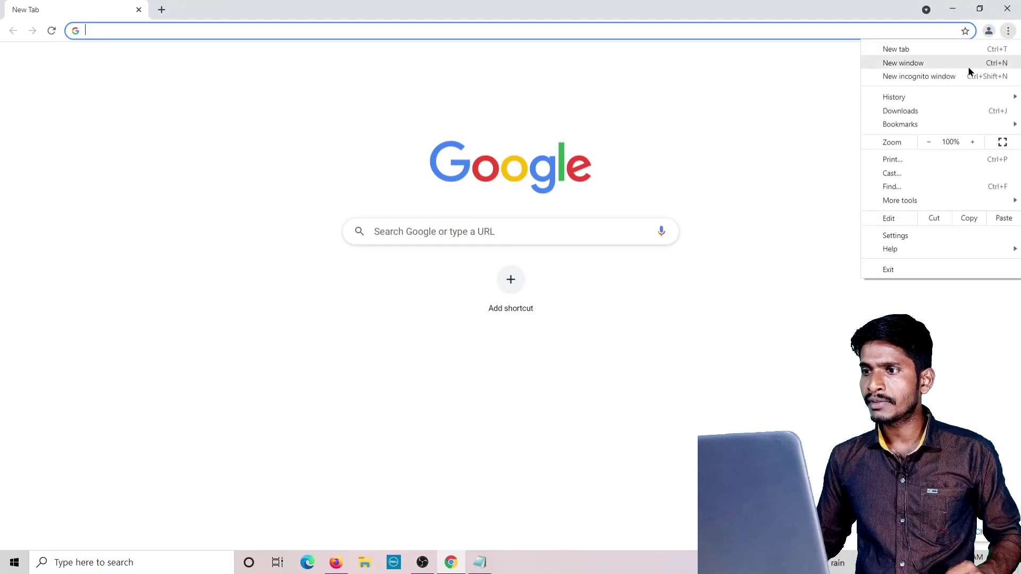
Switch on the Keyword Surfer and MozBar extensions, then close the Extensions page for a blank tab.
mouse_move(896, 200)
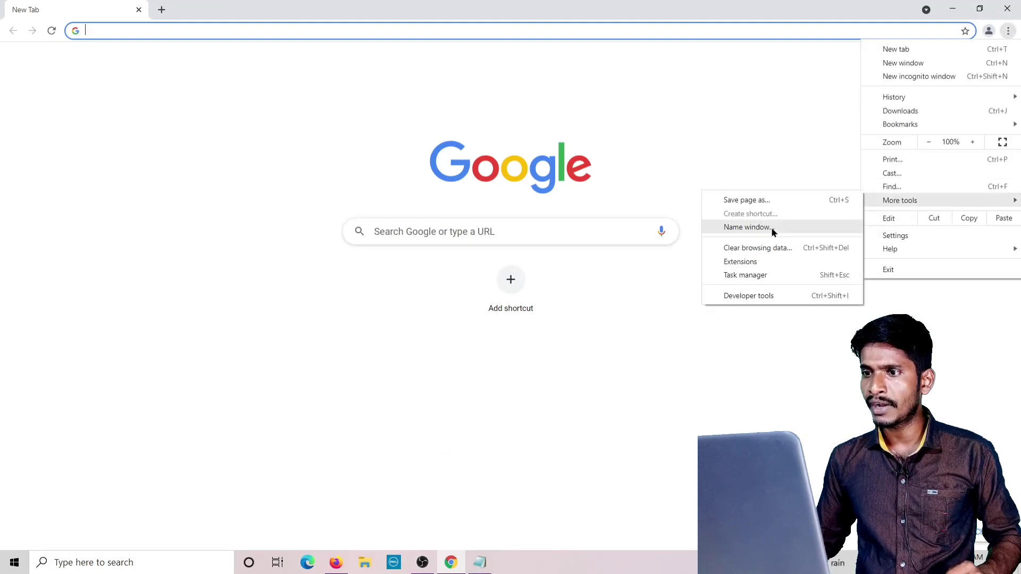
left_click(756, 266)
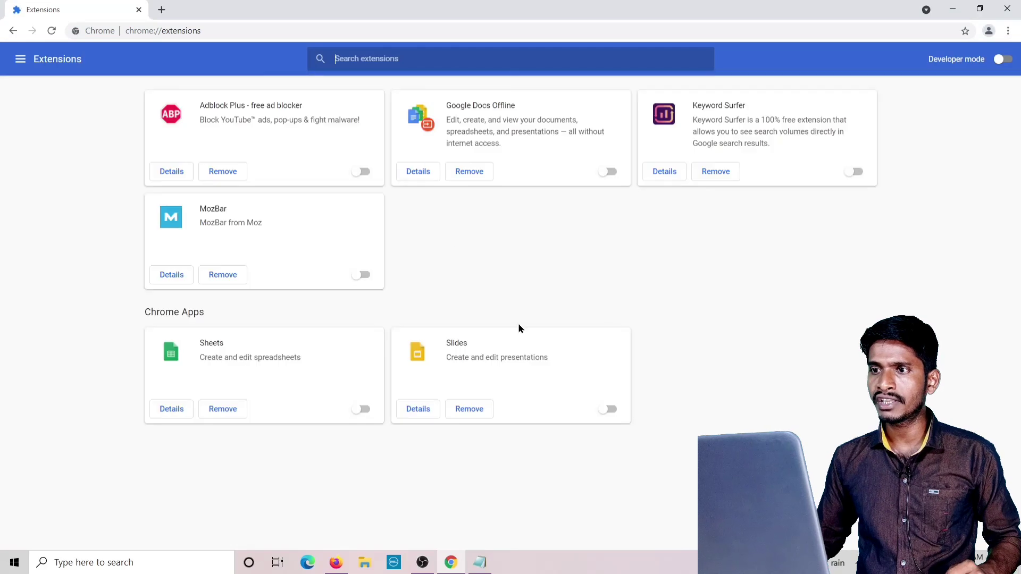
left_click(857, 173)
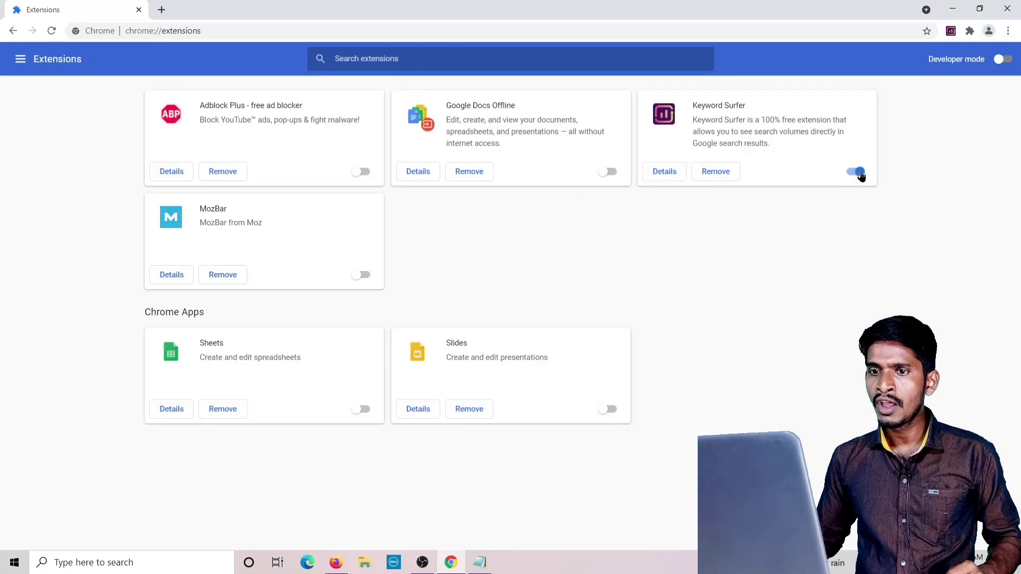
left_click(364, 276)
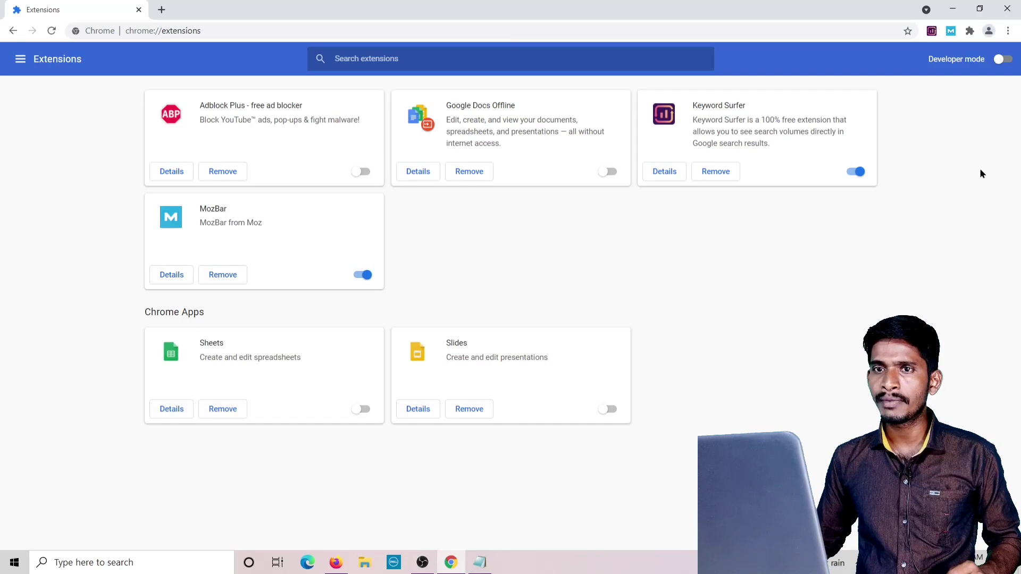
left_click(162, 10)
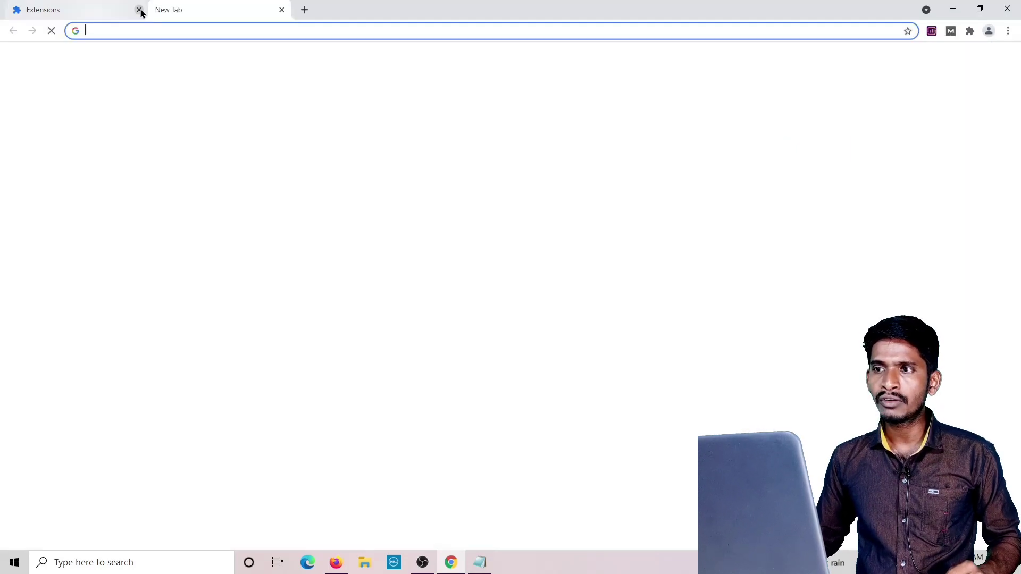
left_click(139, 9)
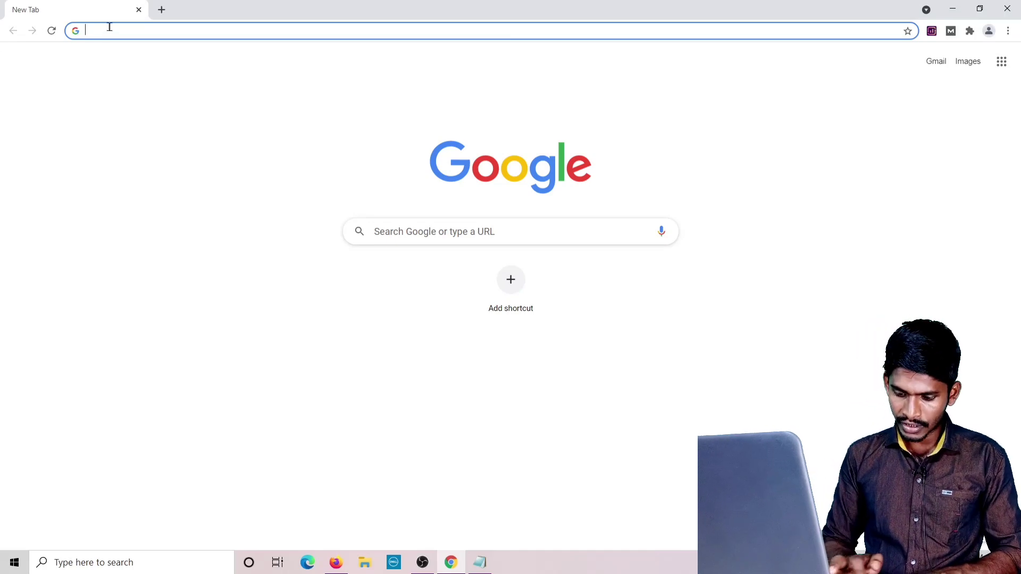
Search for 'गांव में पैसे कमाने के तरीके', correcting the Hindi query, to see its 2,400 volume.
type("gav")
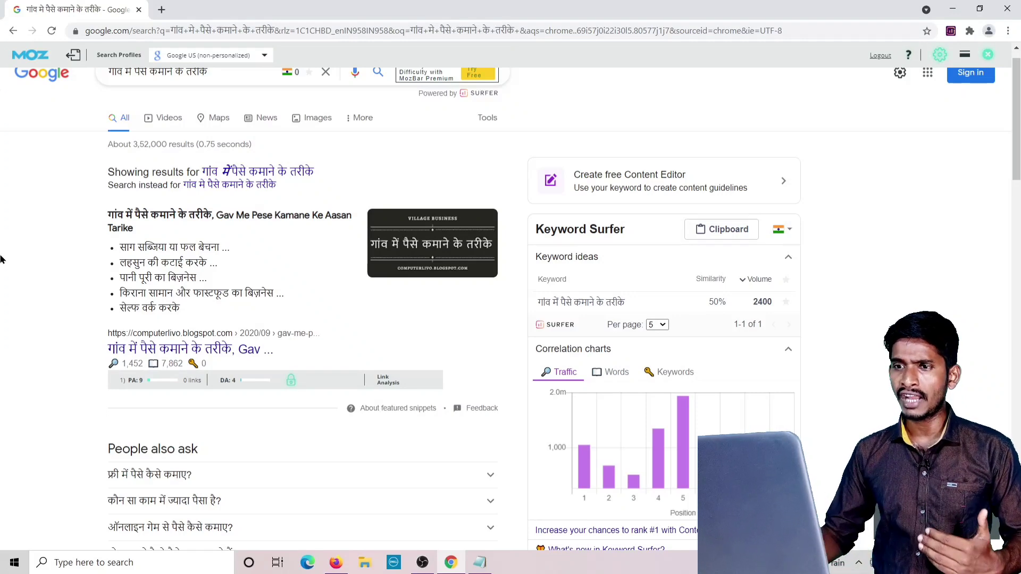
scroll(98, 212, "up", 1)
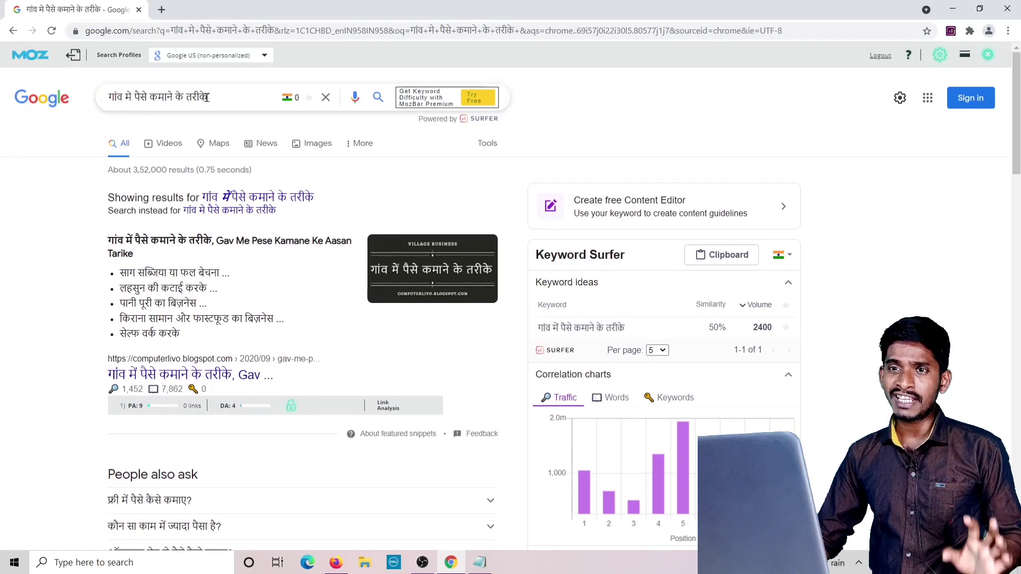
left_click_drag(212, 97, 92, 96)
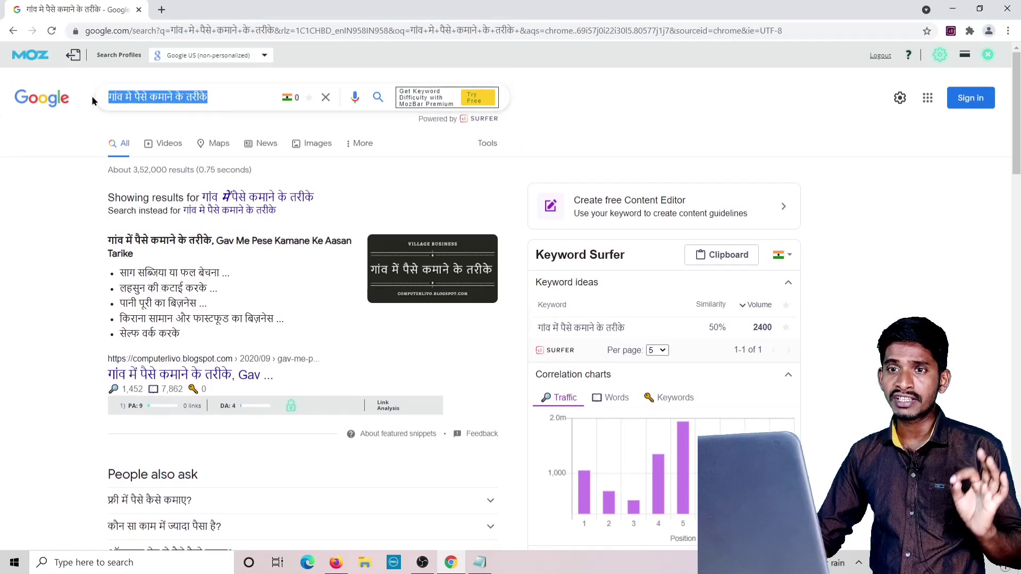
left_click(133, 98)
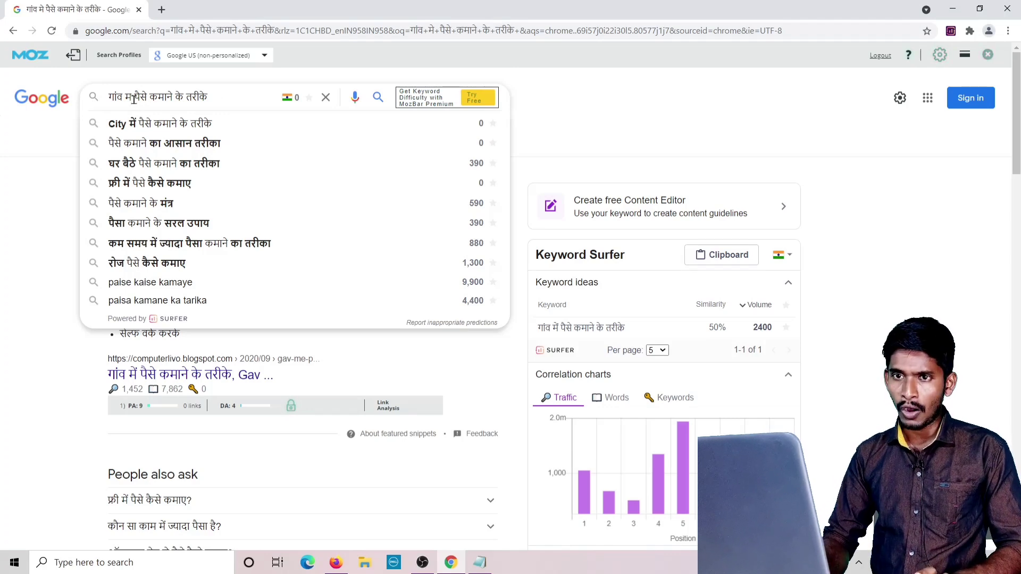
key("BackSpace")
key("BackSpace")
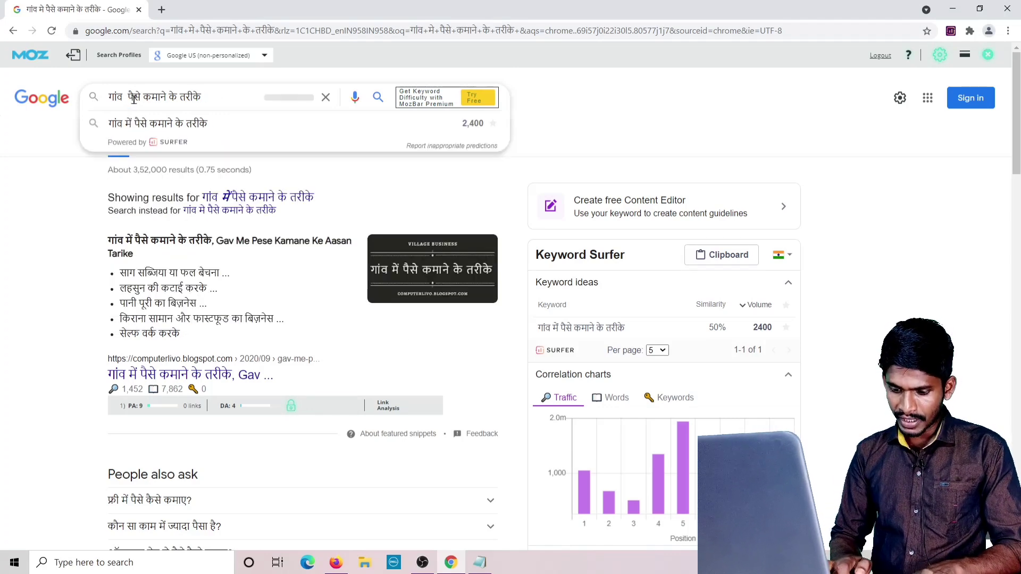
type("mei")
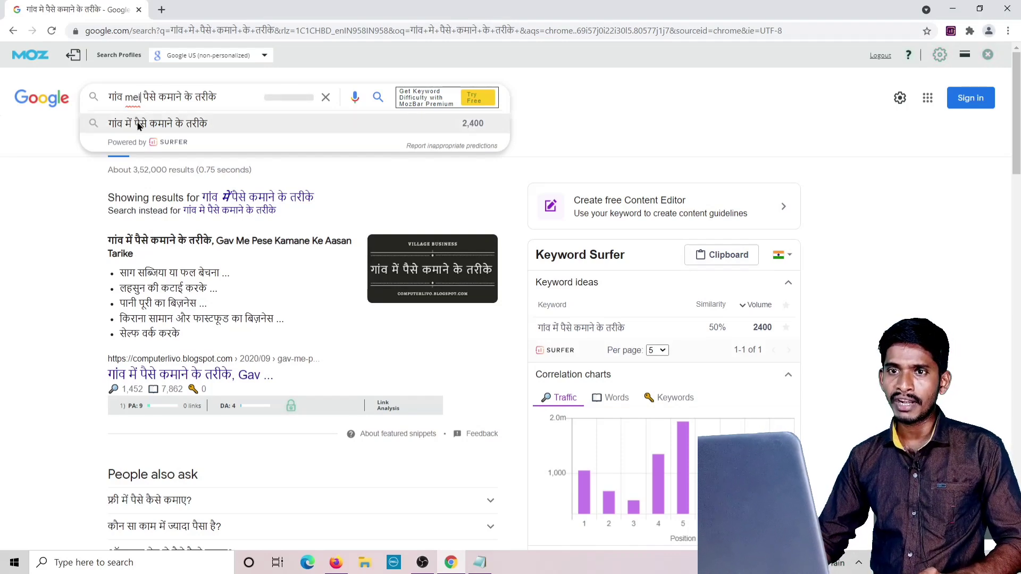
left_click(137, 125)
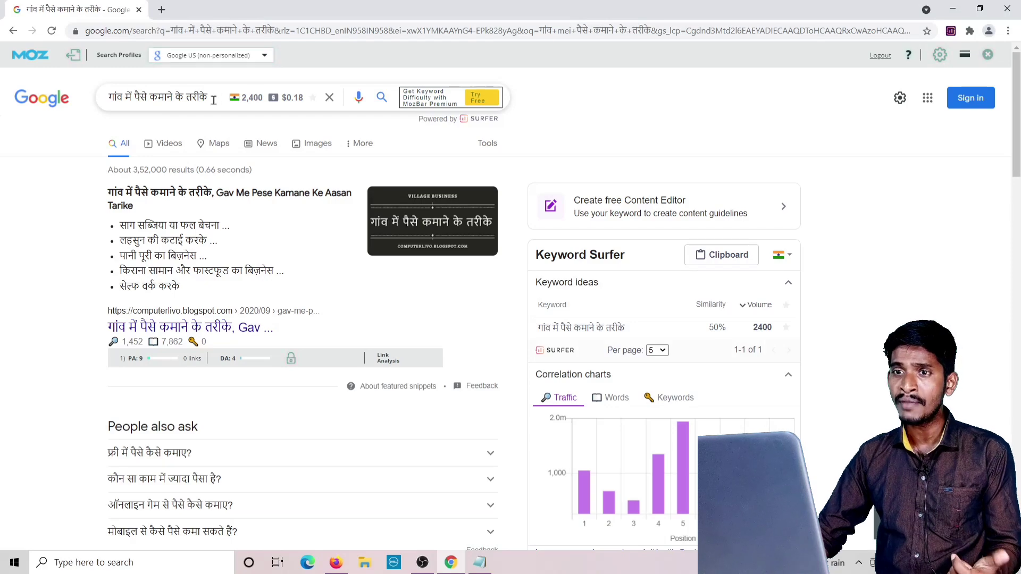
Look over the Google results for the keyword, then return to the top of the page.
scroll(295, 139, "down", 12)
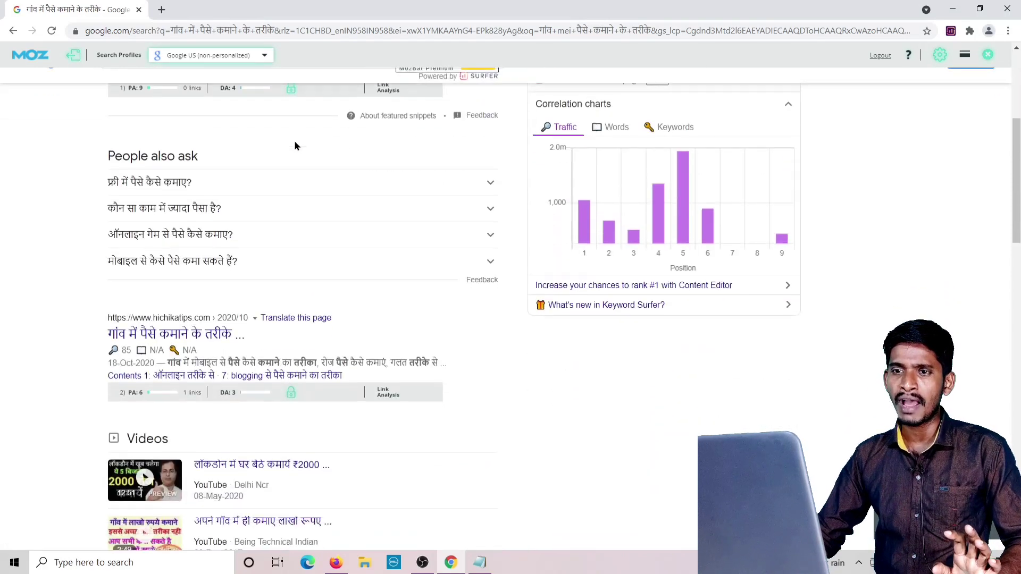
scroll(293, 156, "down", 5)
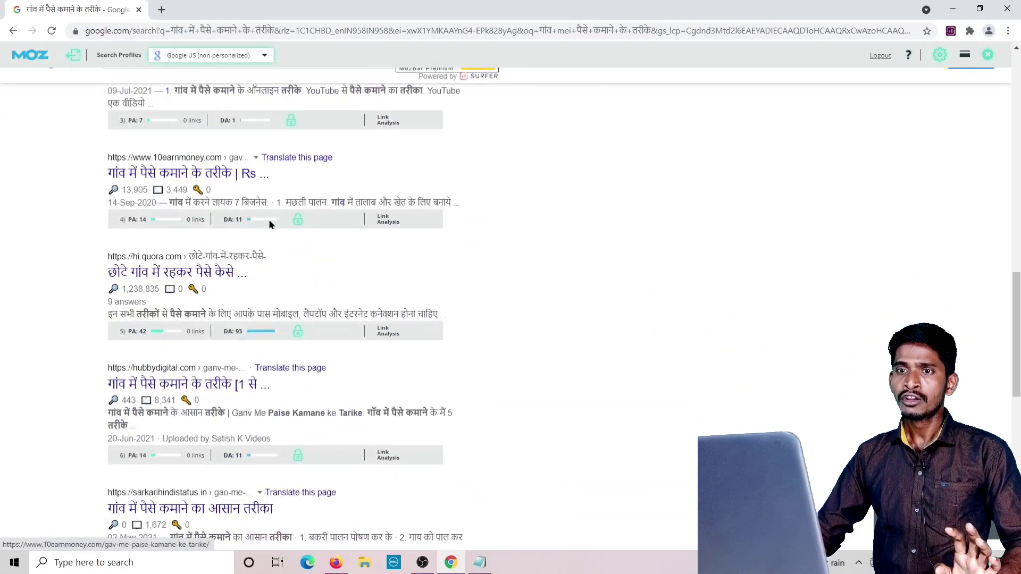
scroll(290, 177, "up", 4)
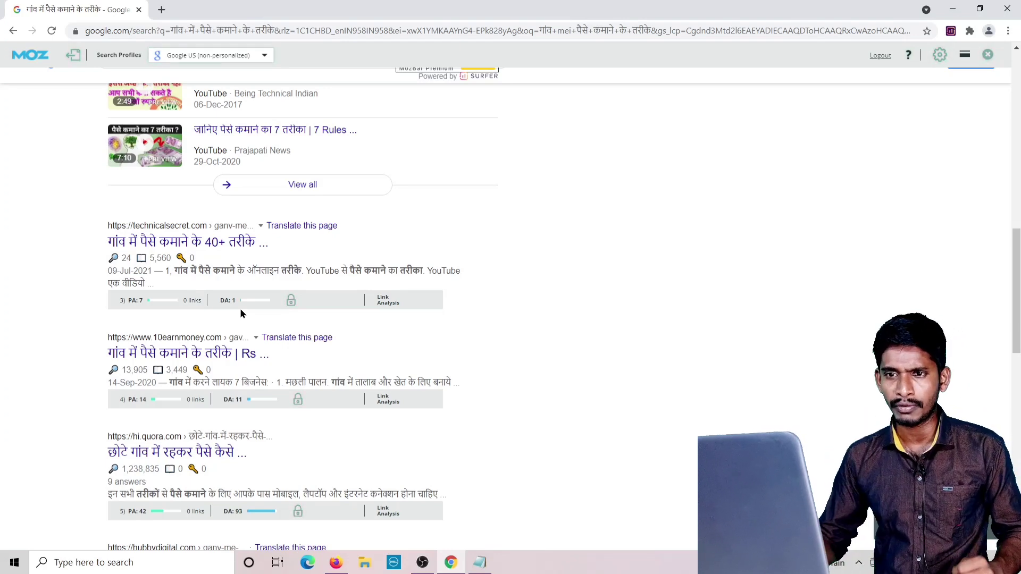
scroll(275, 283, "up", 1)
scroll(275, 283, "up", 15)
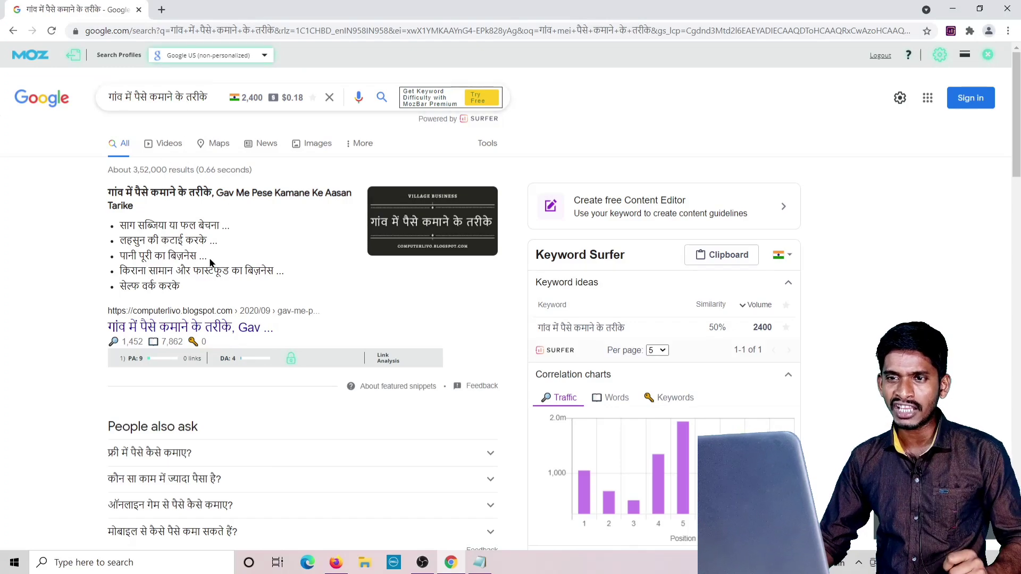
scroll(211, 264, "down", 10)
scroll(211, 261, "down", 5)
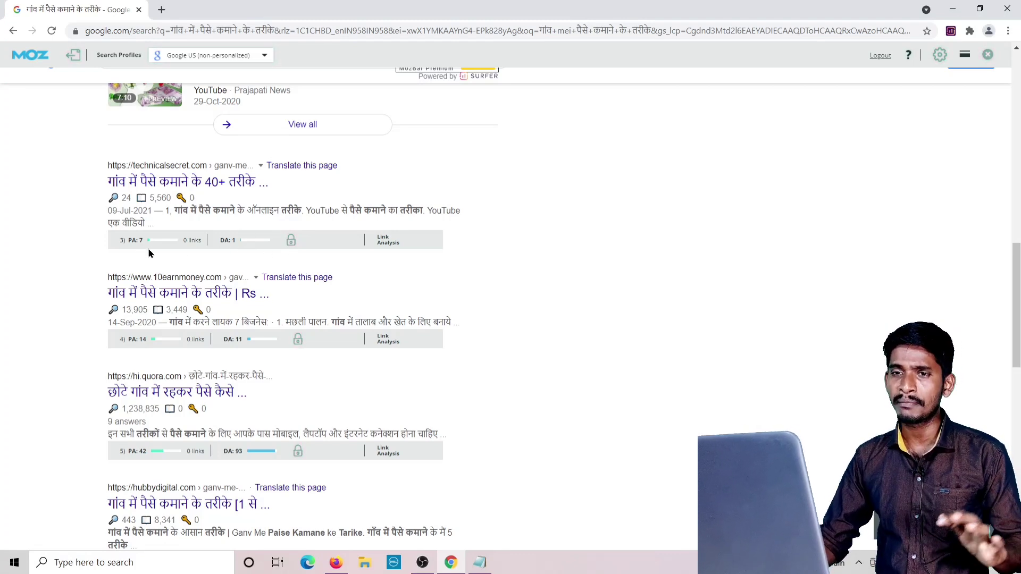
scroll(205, 247, "up", 15)
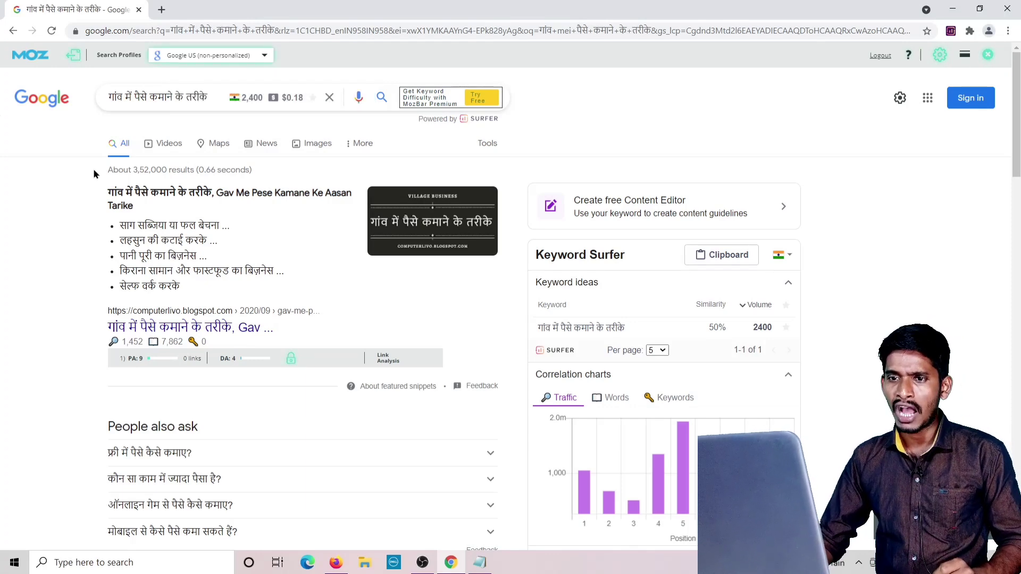
scroll(74, 141, "down", 20)
scroll(212, 243, "down", 7)
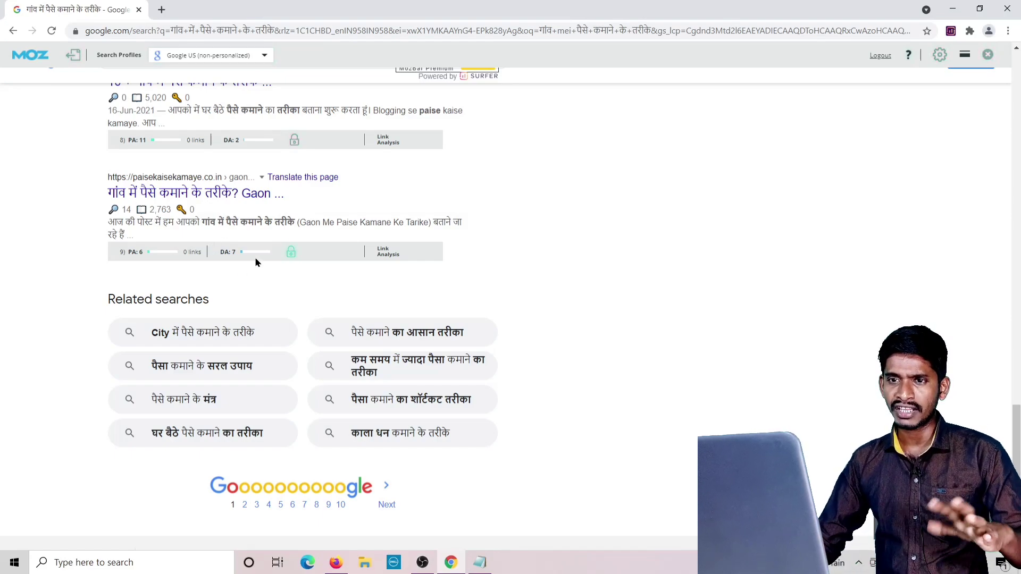
scroll(253, 247, "up", 15)
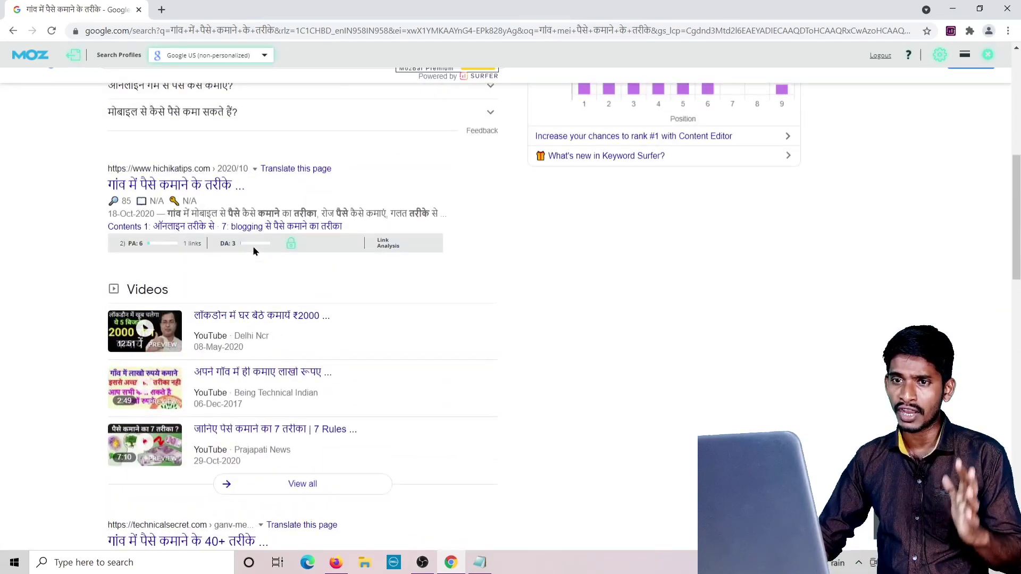
scroll(253, 247, "up", 8)
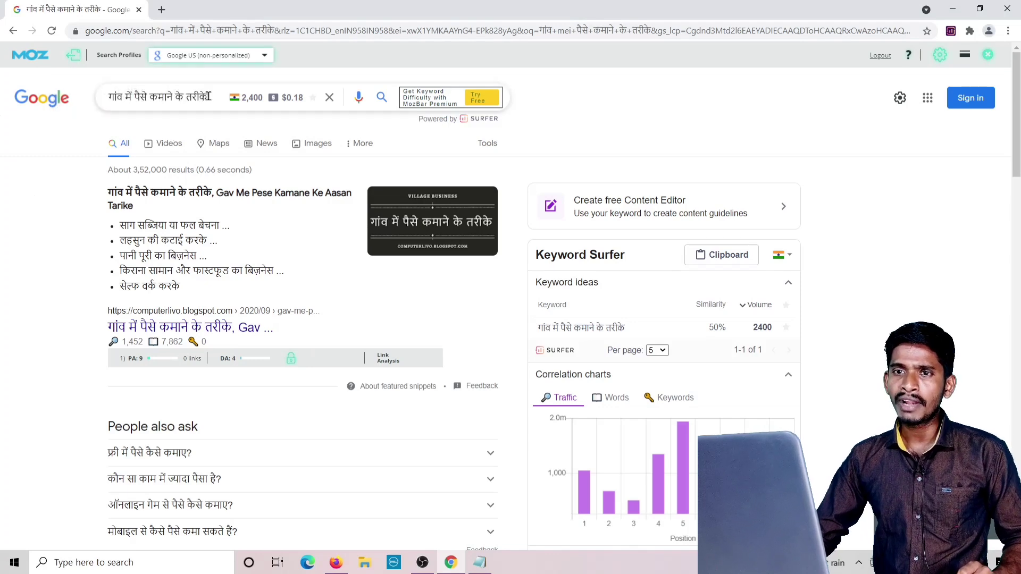
Copy the query 'गांव में पैसे कमाने के तरीके' from the search box.
left_click_drag(208, 98, 88, 97)
right_click(186, 98)
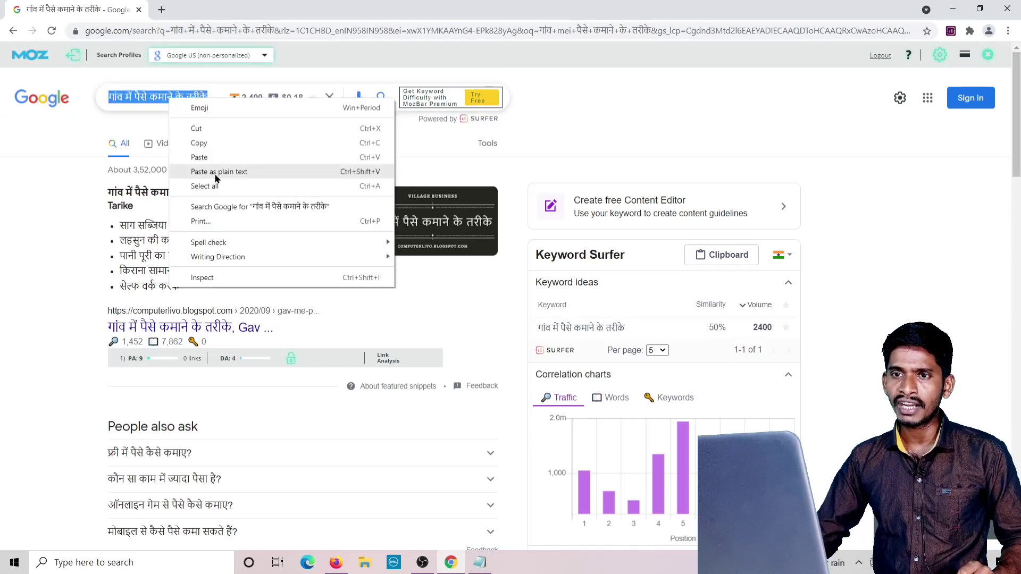
left_click(205, 145)
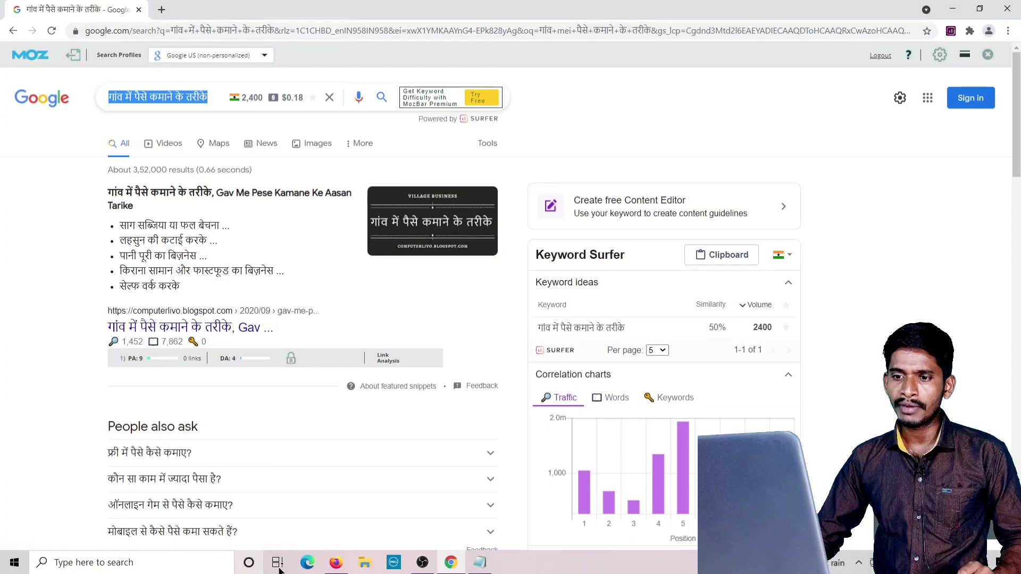
Bin the 'Hello world!' post in WordPress and start a blank new post.
left_click(335, 567)
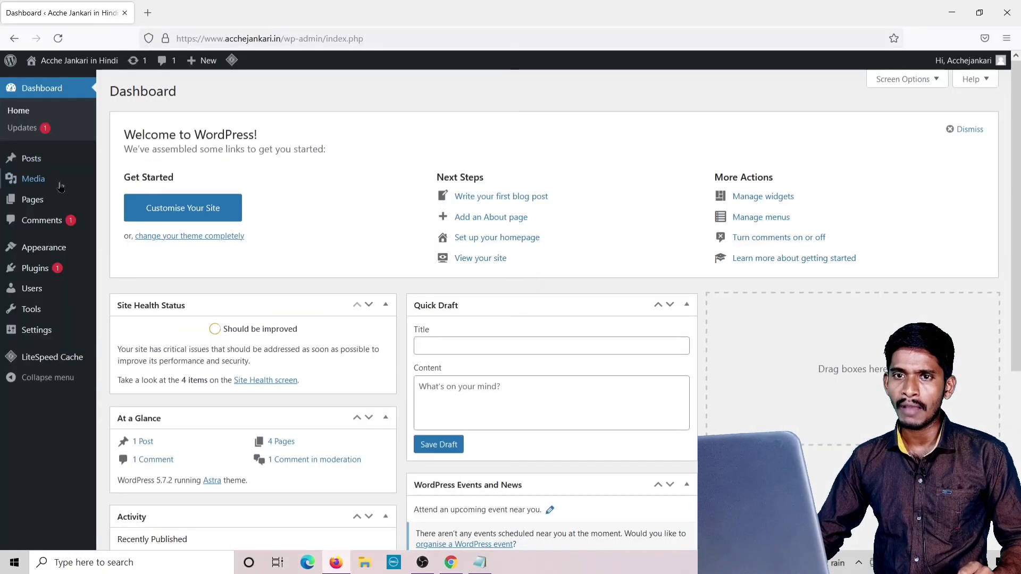
left_click(116, 161)
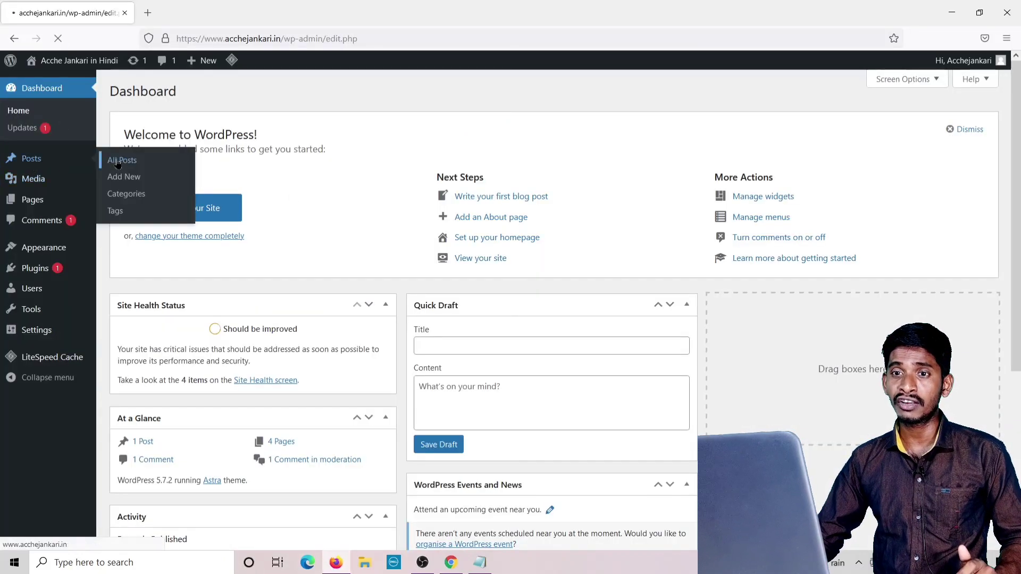
left_click(204, 197)
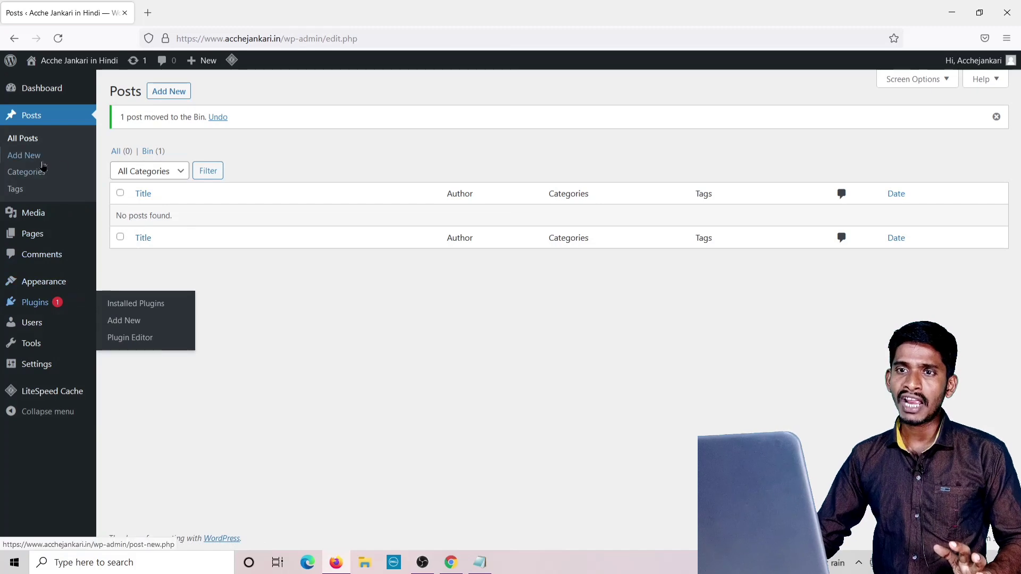
left_click(168, 94)
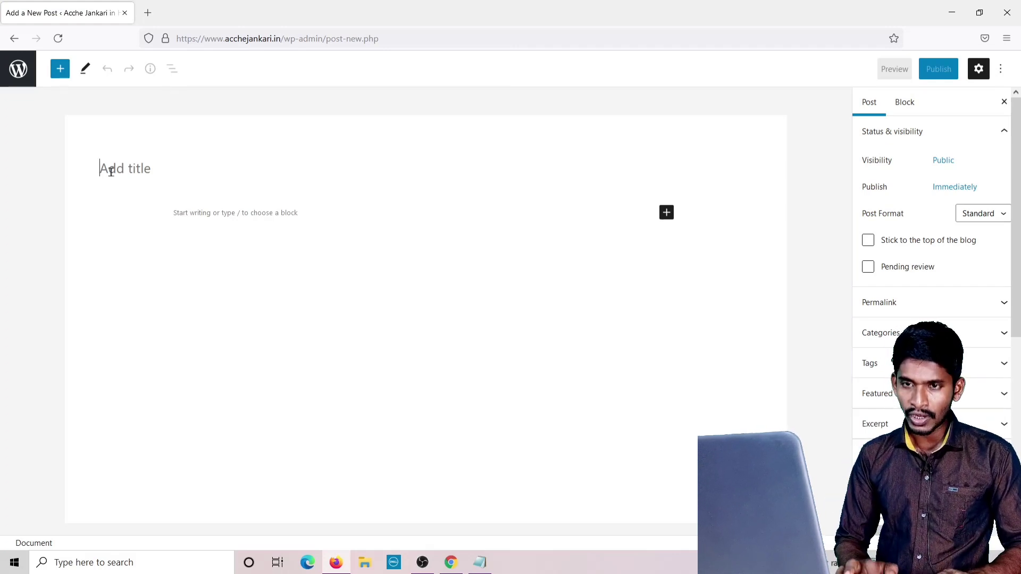
Paste 'गांव में पैसे कमाने के तरीके' as the new post's title and select it.
left_click(111, 172)
key("ctrl+v")
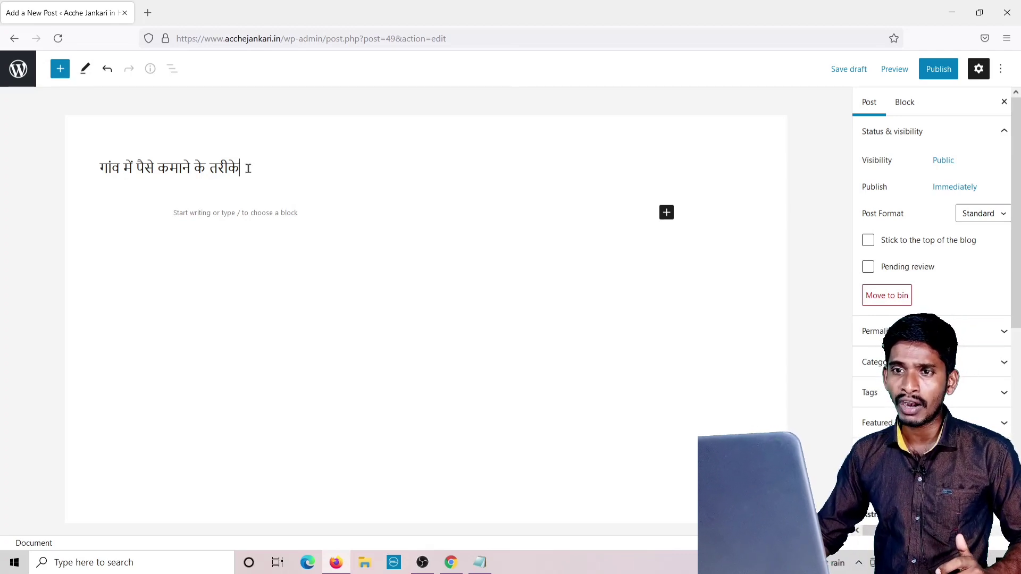
left_click_drag(242, 168, 78, 168)
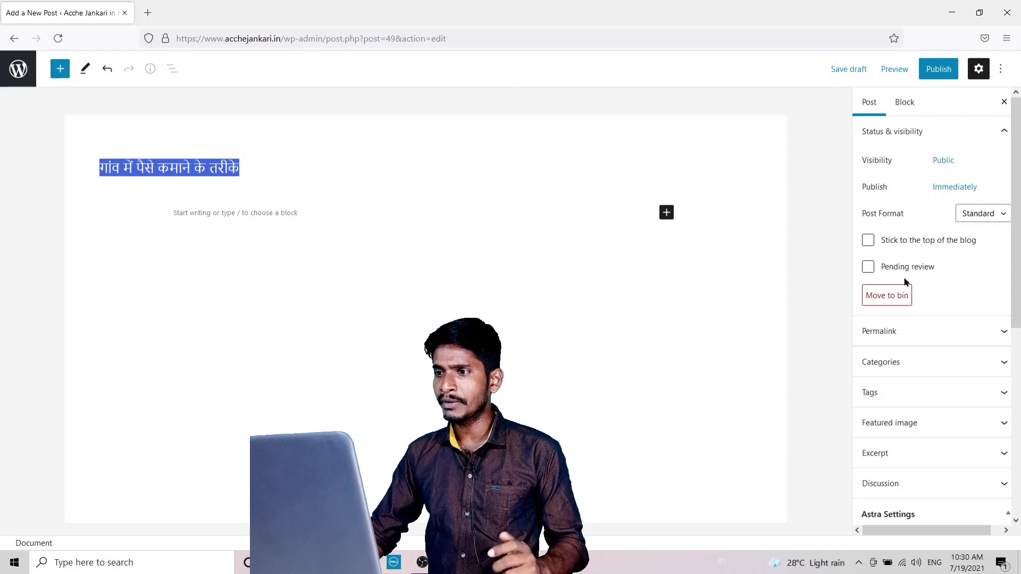
Reopen draft post 49 from the posts list in the full editor.
left_click(1006, 334)
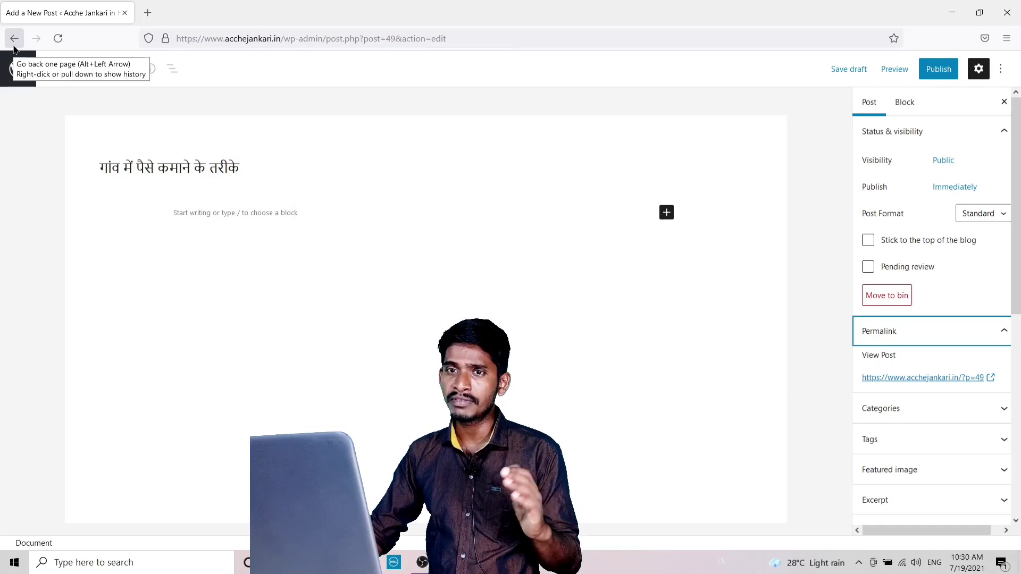
left_click(14, 45)
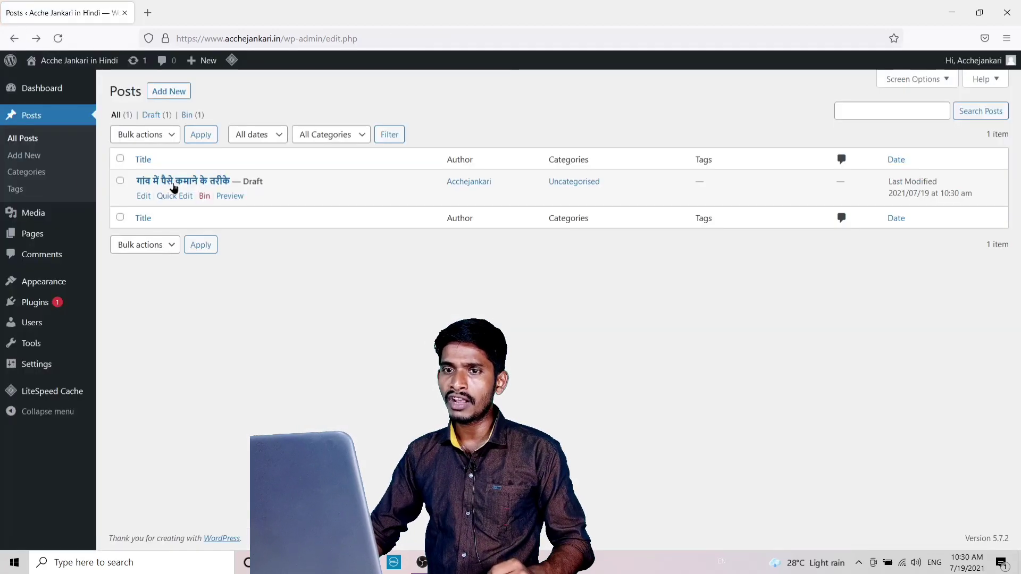
left_click(173, 197)
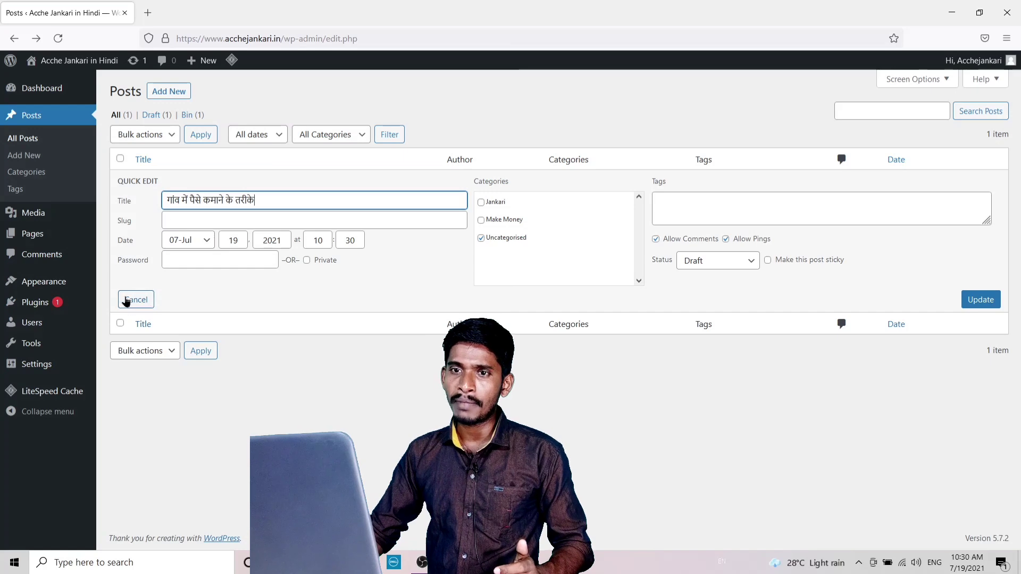
left_click(34, 140)
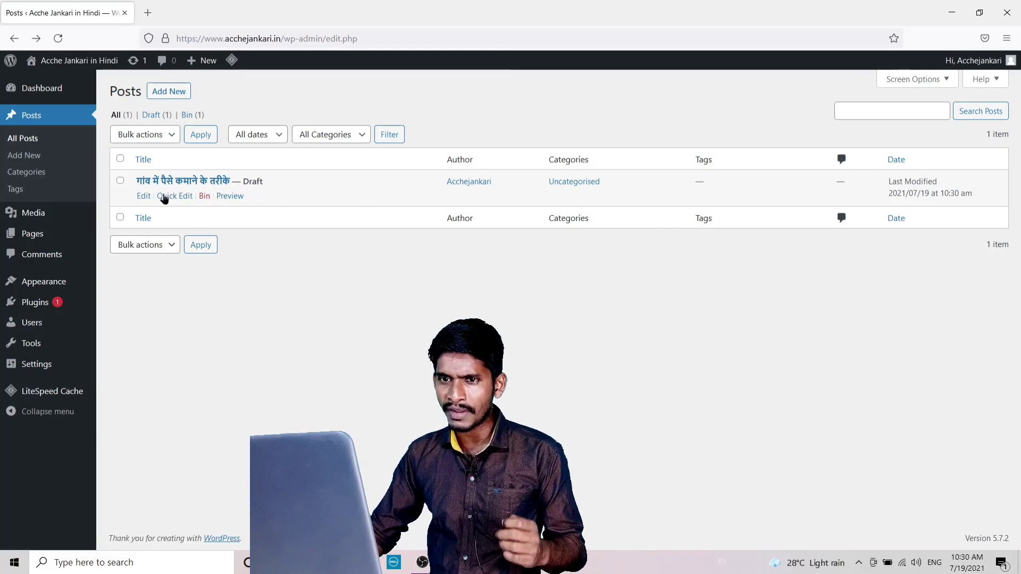
left_click(144, 197)
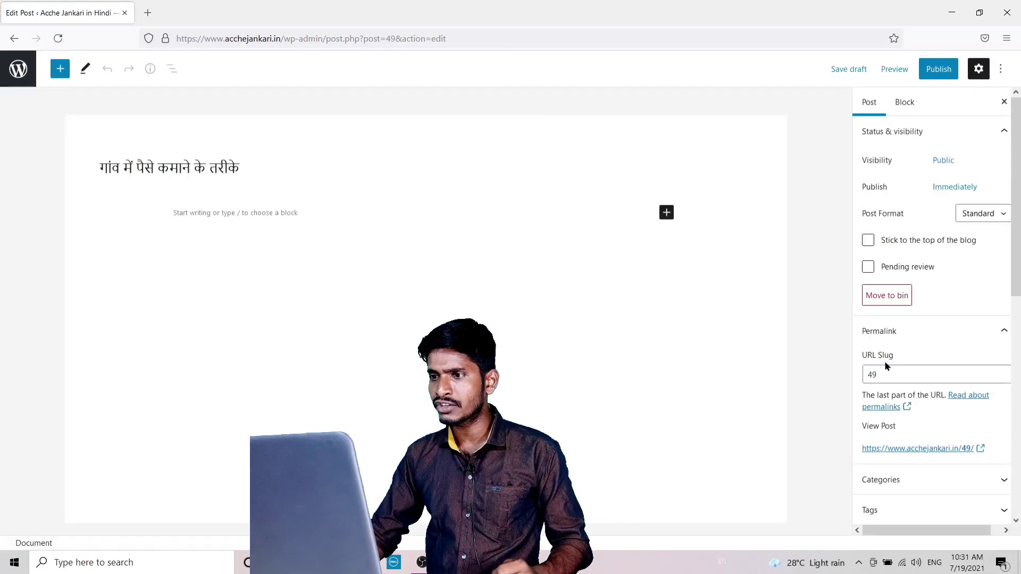
Clear the post's URL slug field and go back to the Google results.
left_click(893, 376)
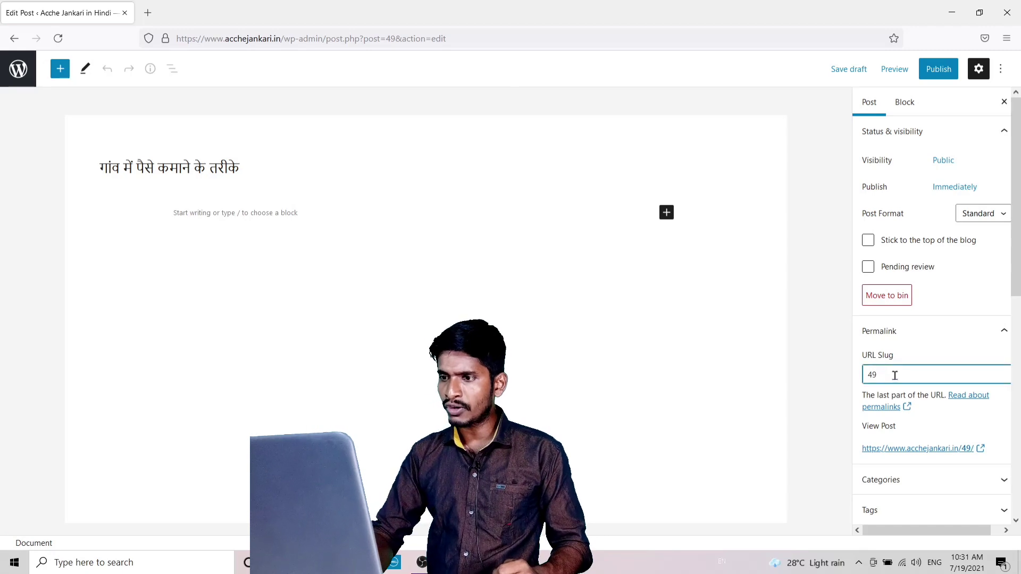
key("BackSpace")
key("BackSpace")
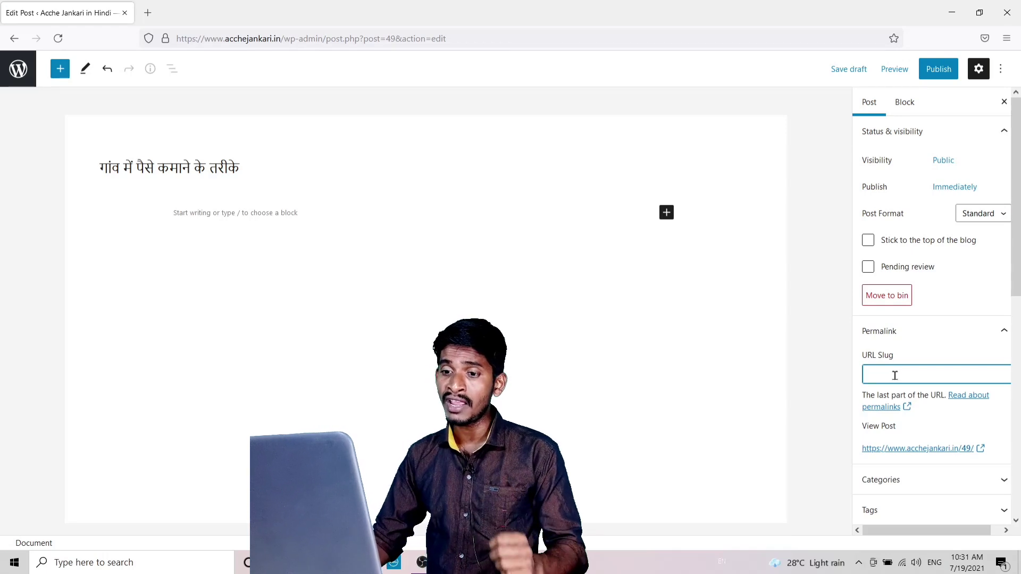
key("alt+Tab")
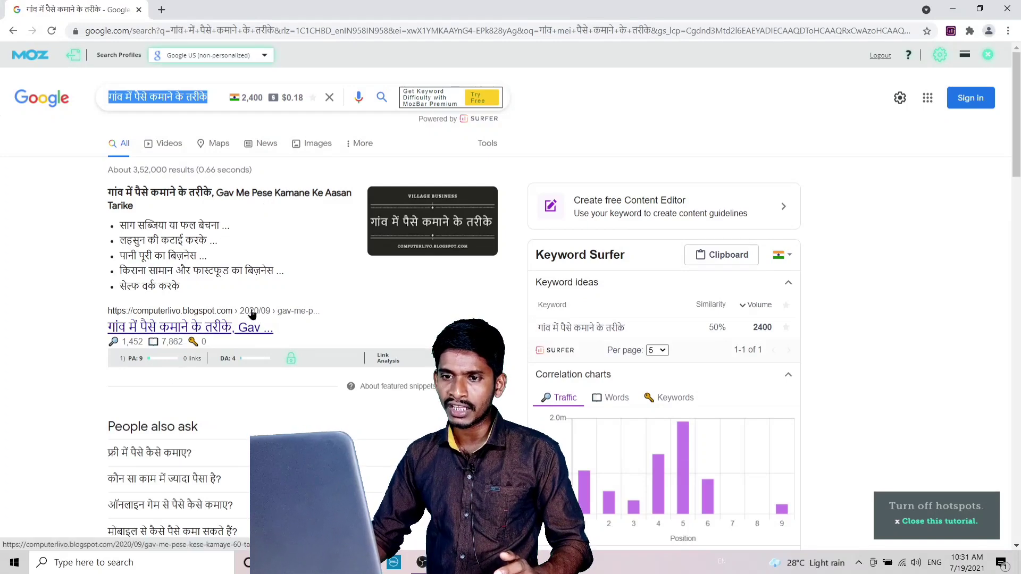
Scroll further through the keyword's Google results, then open a new tab.
scroll(252, 317, "down", 9)
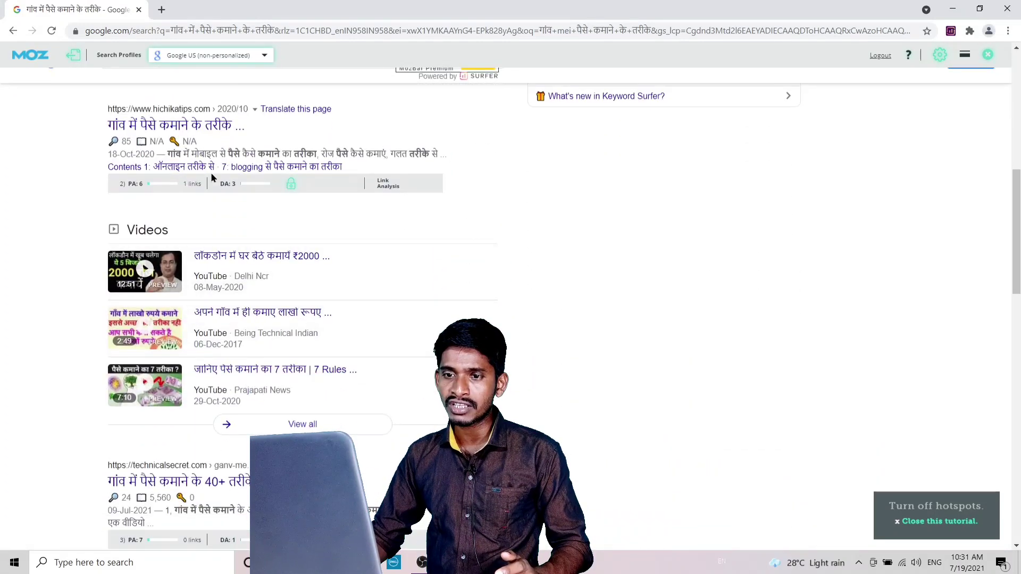
scroll(250, 234, "down", 5)
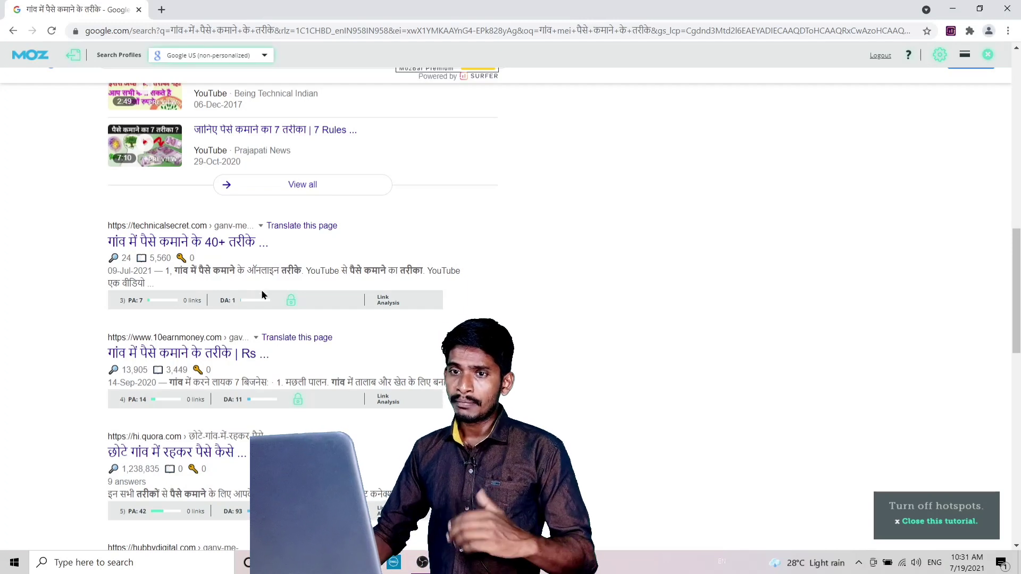
left_click(162, 10)
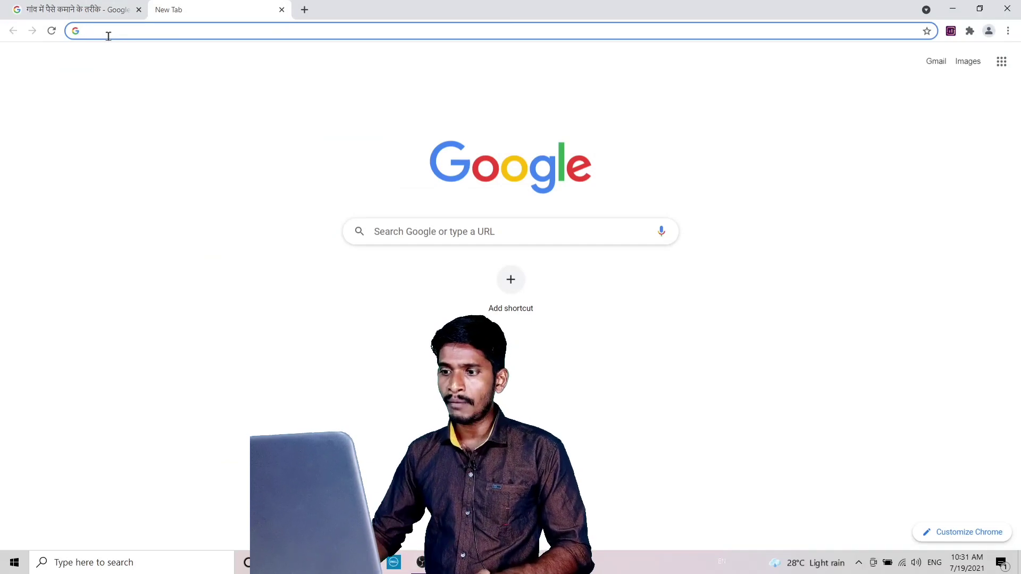
Switch input to Hindi and enter 'ganv' in the new tab's address bar to see suggestions.
left_click(728, 564)
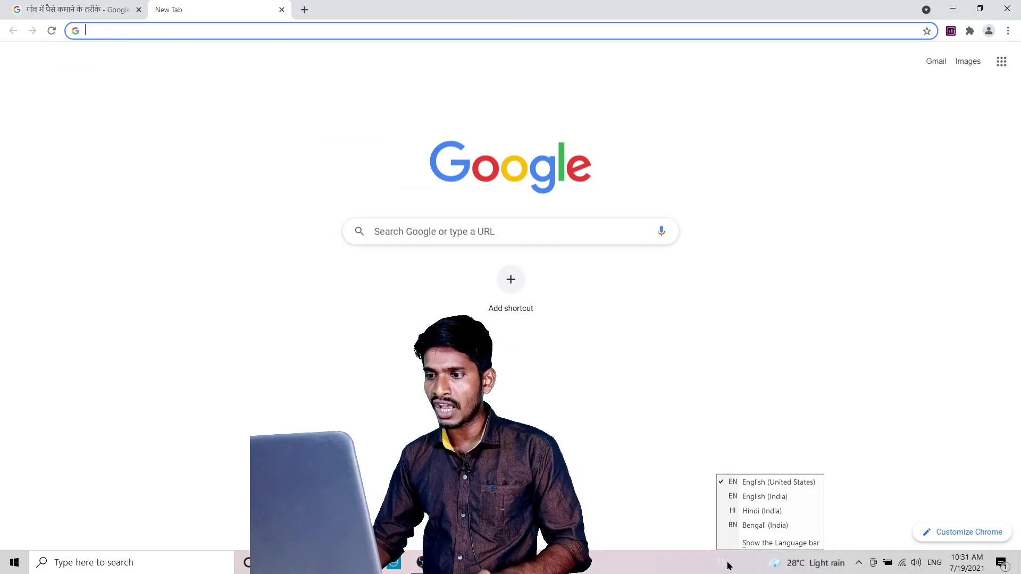
left_click(745, 511)
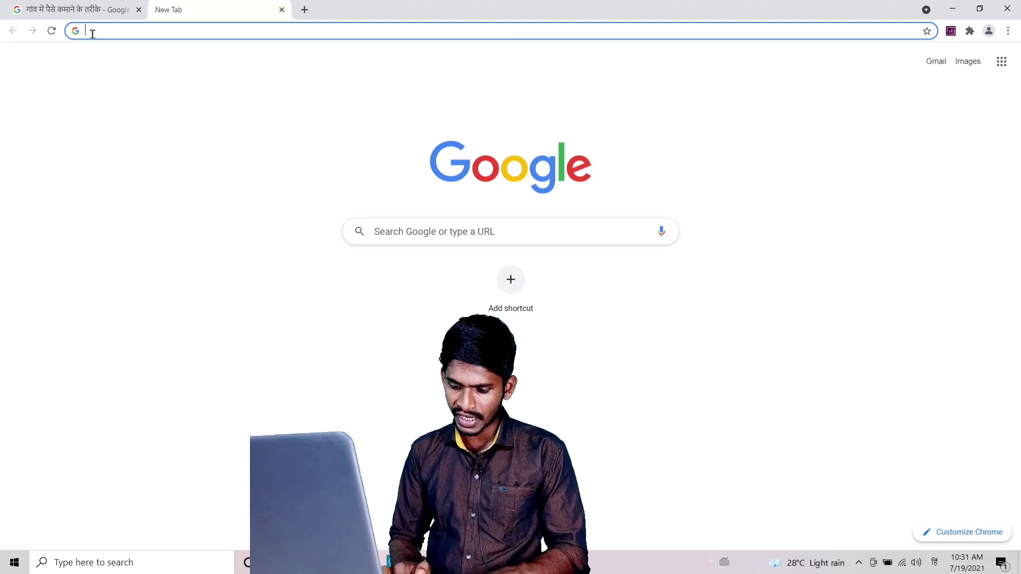
type("gavn")
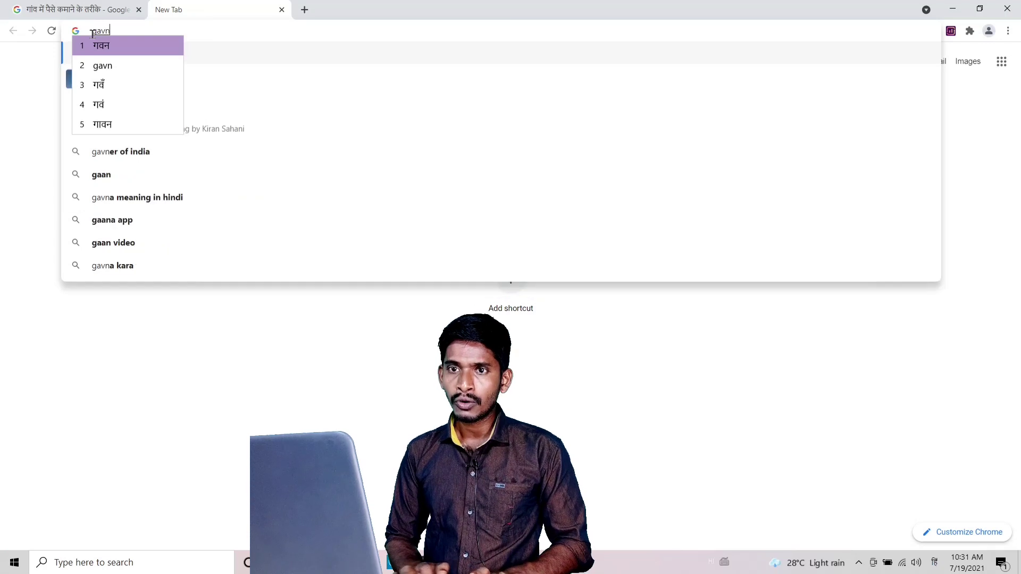
key("BackSpace")
key("BackSpace")
type("n")
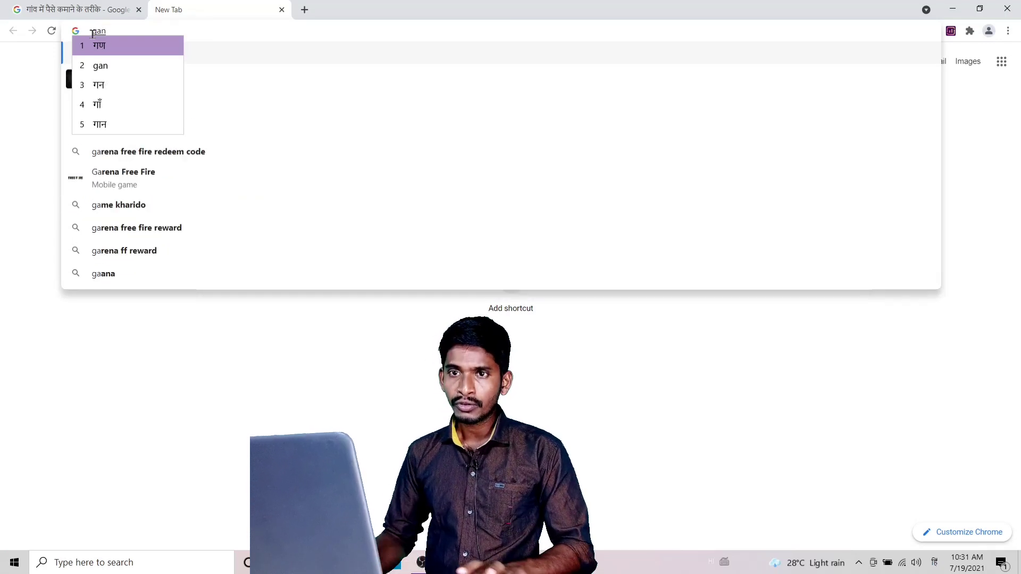
type("v")
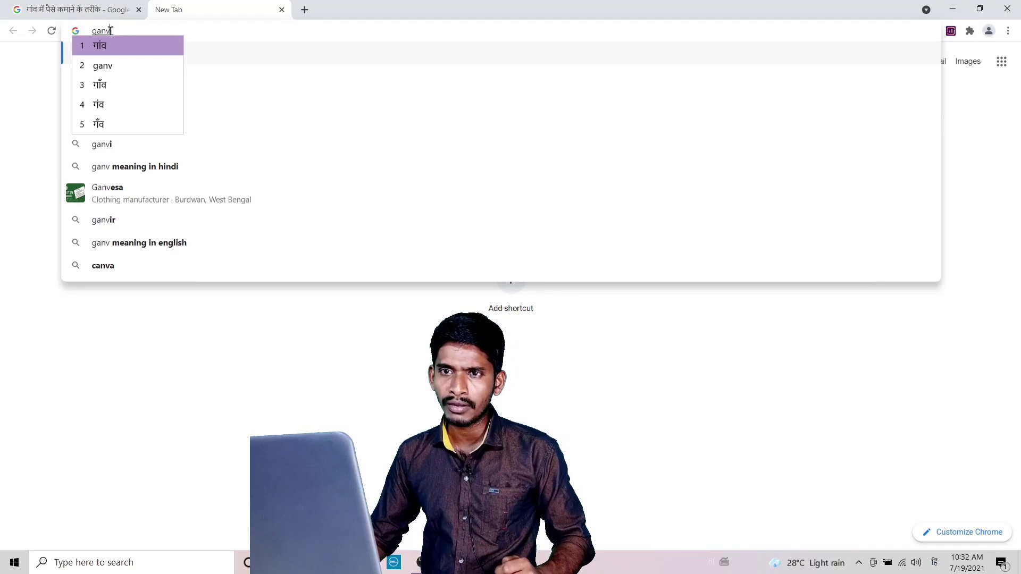
Copy the word 'ganv' and go to the WordPress post's URL slug field.
left_click(112, 30)
left_click_drag(111, 30, 89, 30)
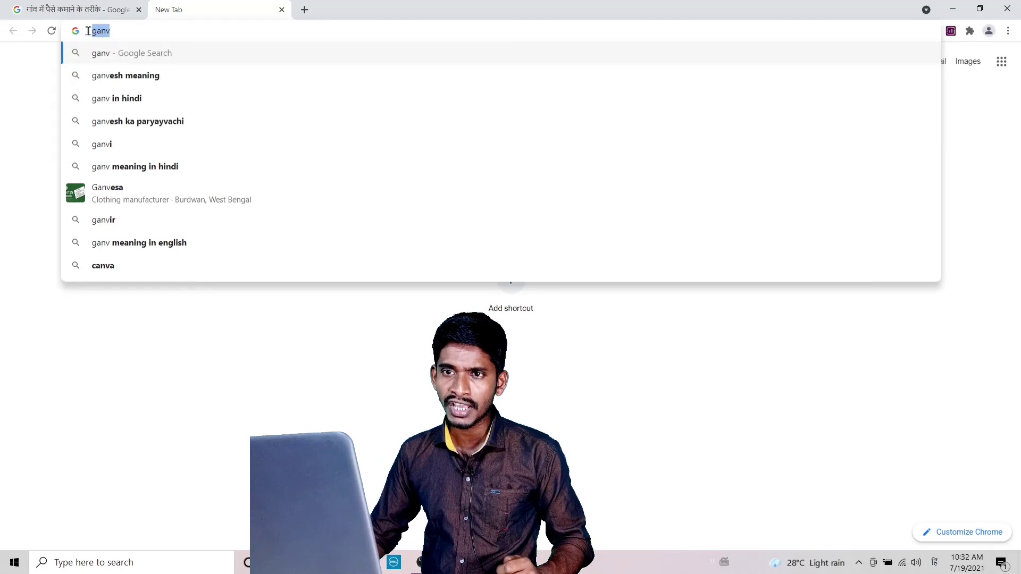
right_click(105, 33)
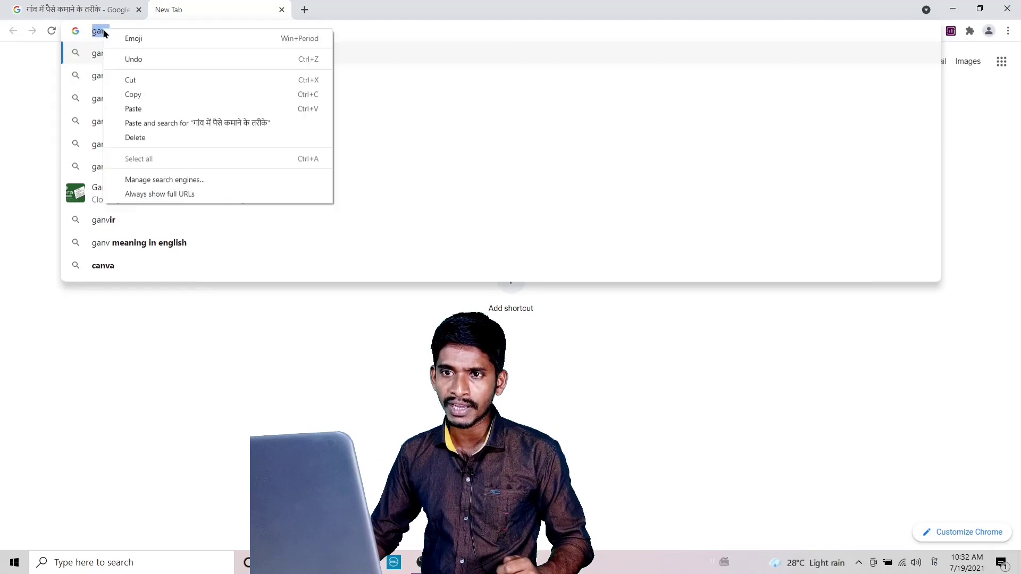
left_click(139, 96)
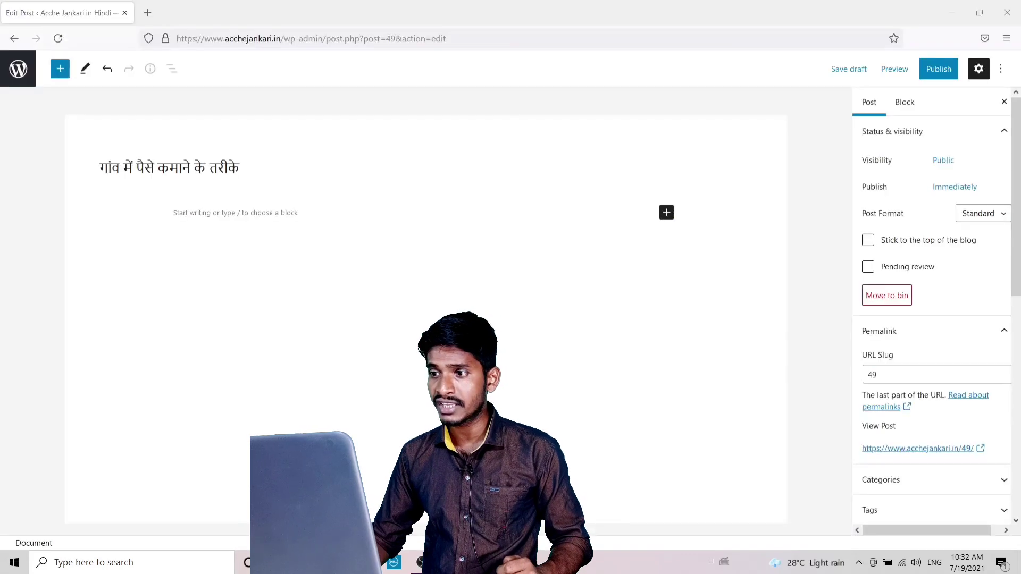
left_click(904, 374)
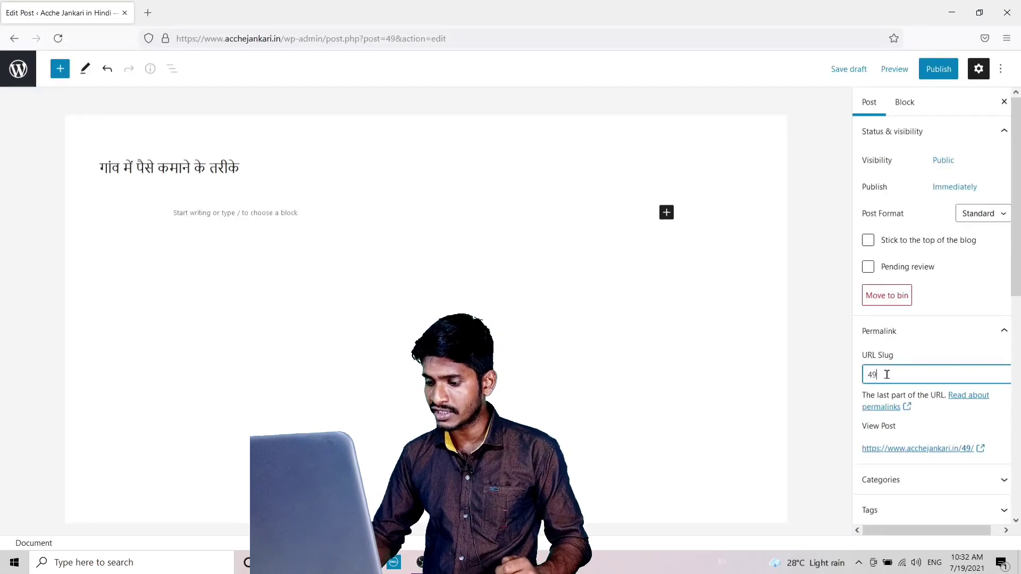
Replace the slug '49' with 'ganv-me-paise-kamane-ke-tarike' and save the draft.
key("BackSpace")
key("BackSpace")
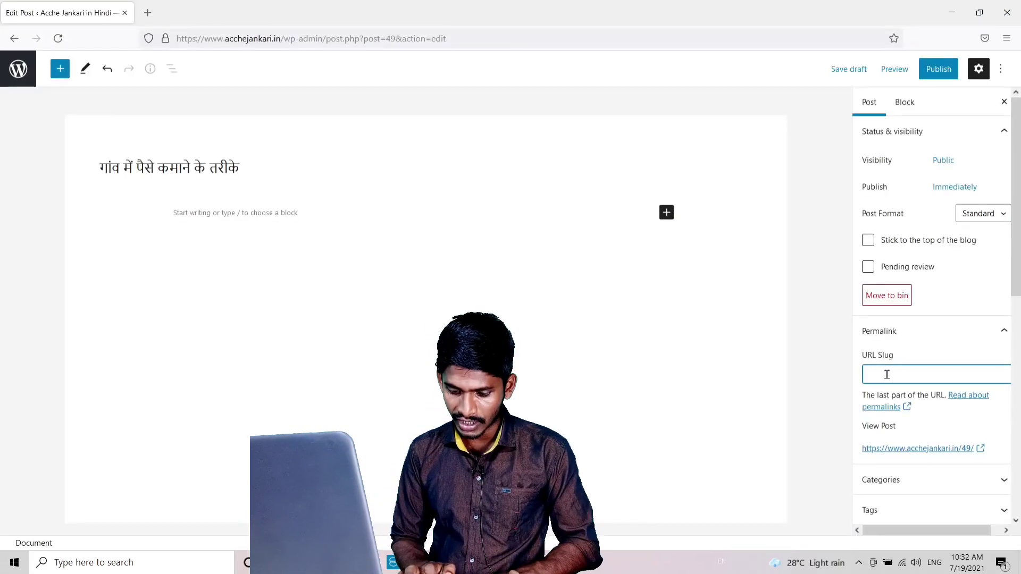
type("ganv")
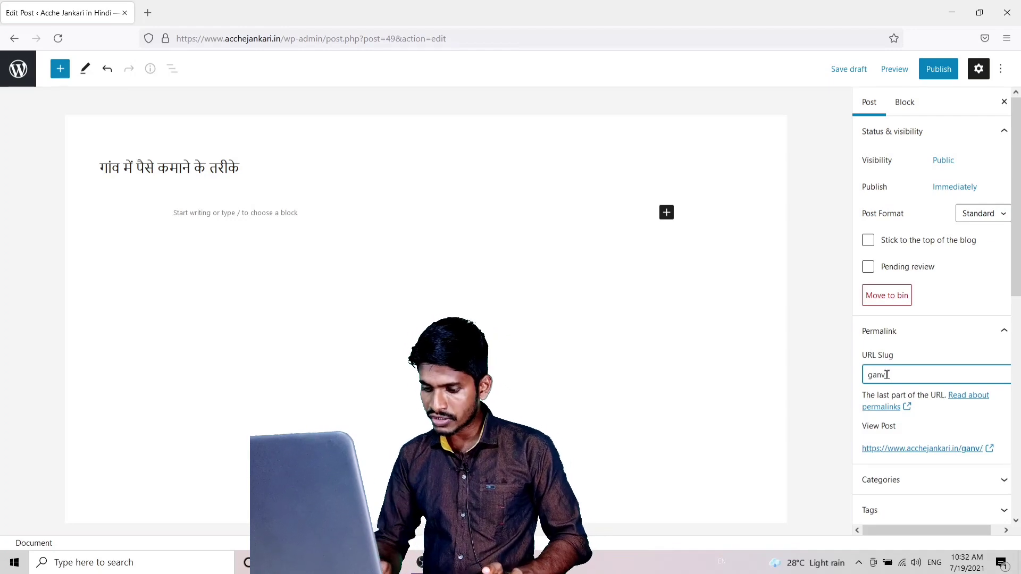
type("-me-paise")
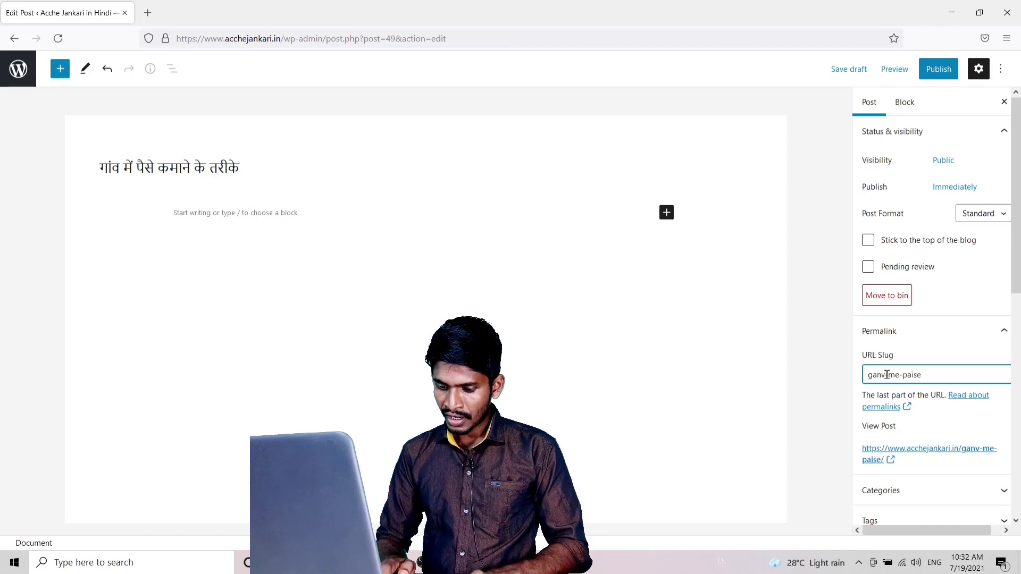
type("-")
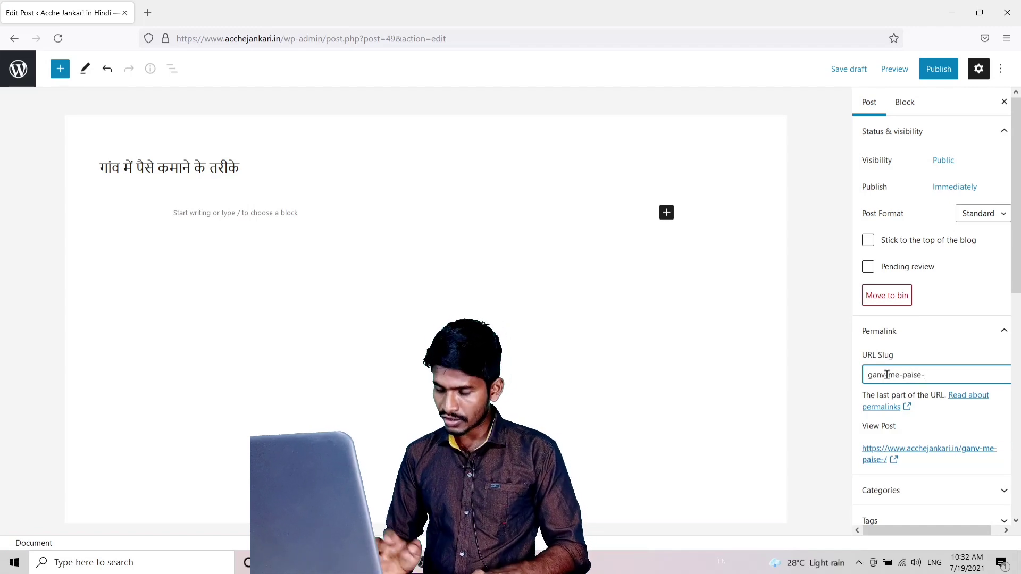
type("kama")
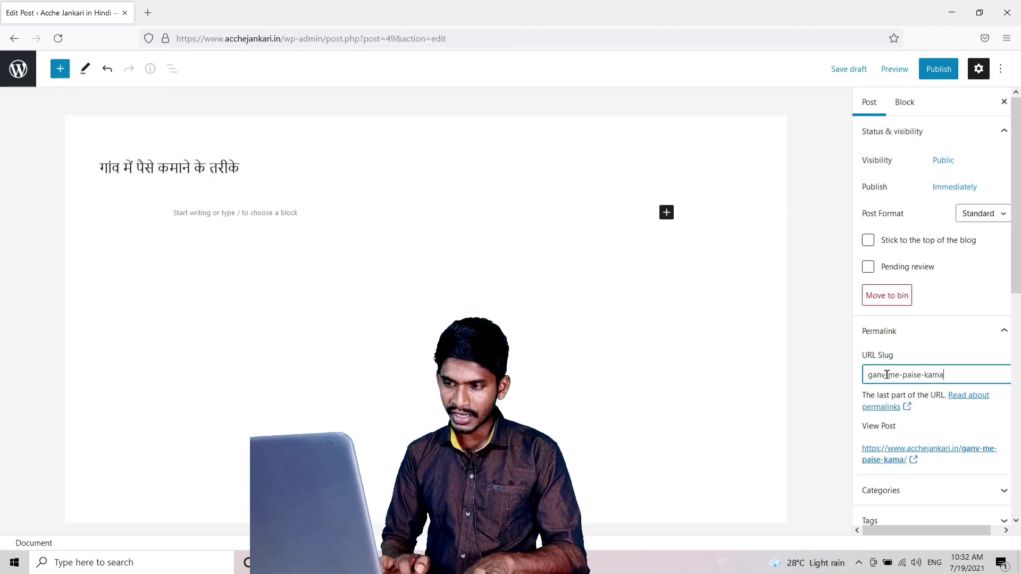
type("ne-")
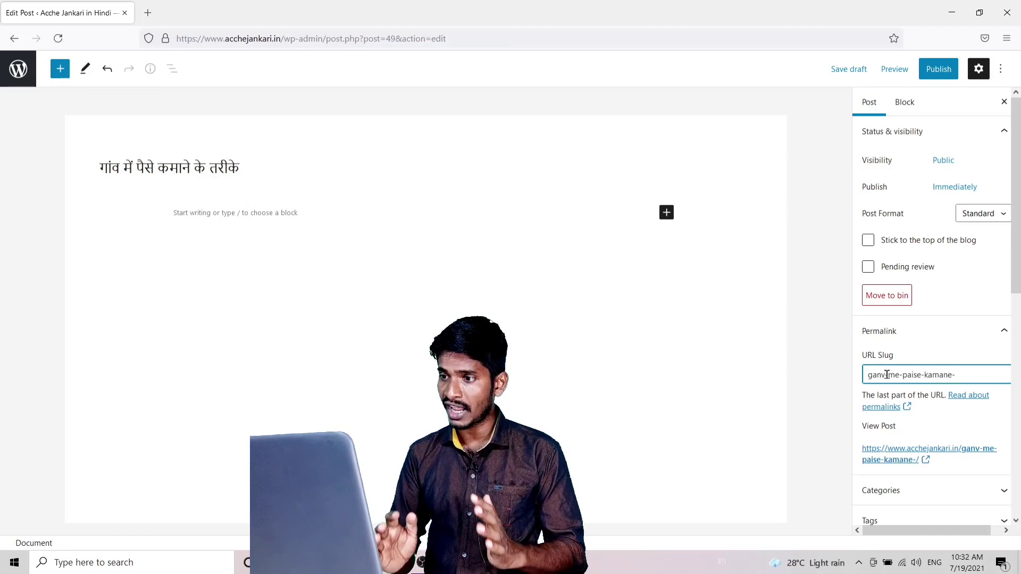
type("ke")
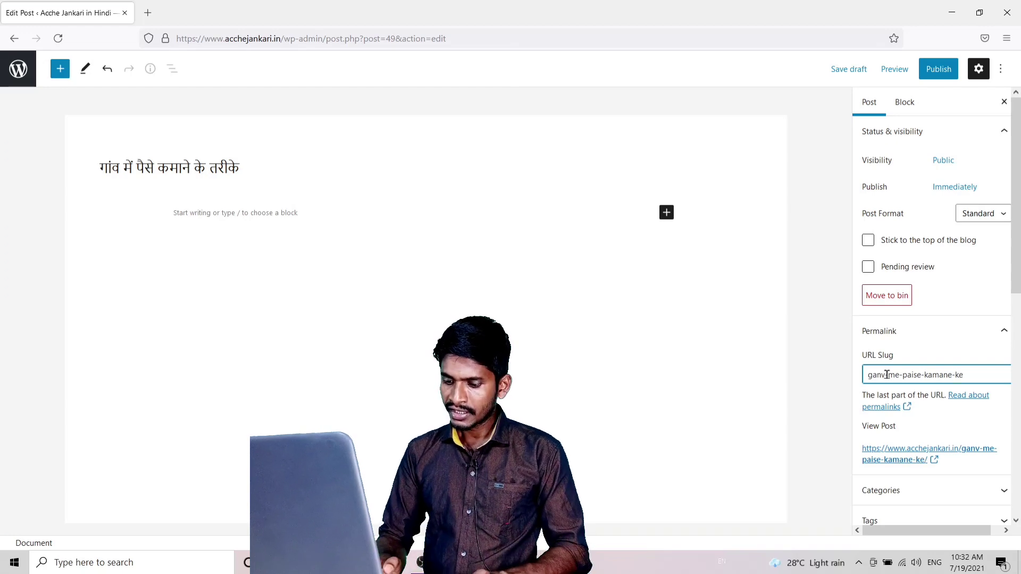
type("-")
type("t")
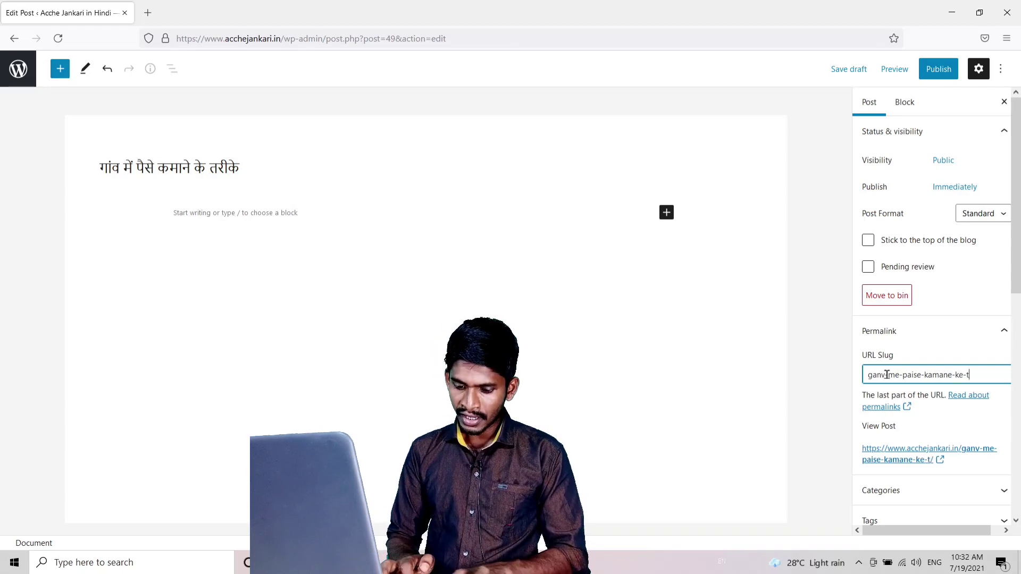
type("arike")
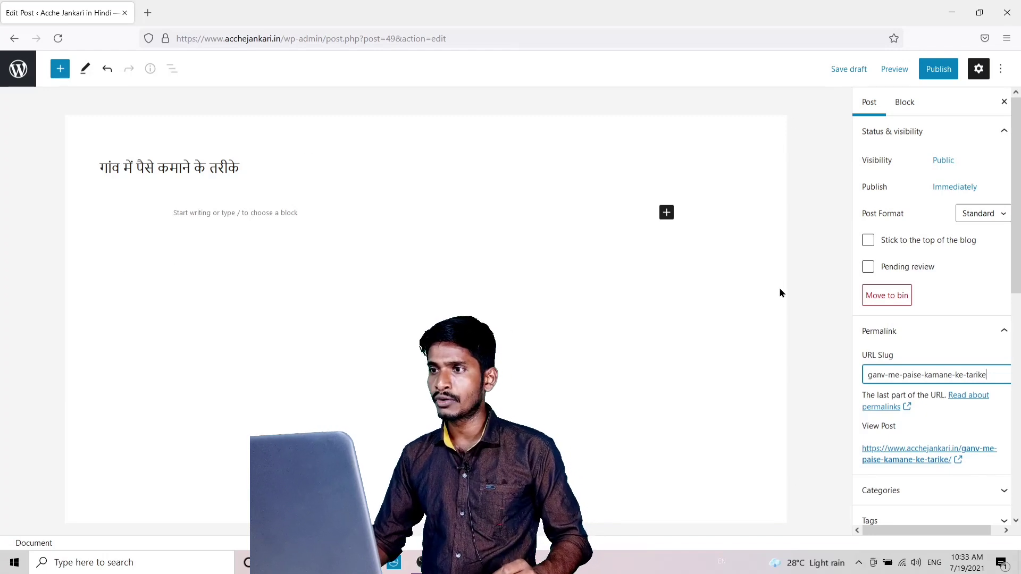
left_click(854, 69)
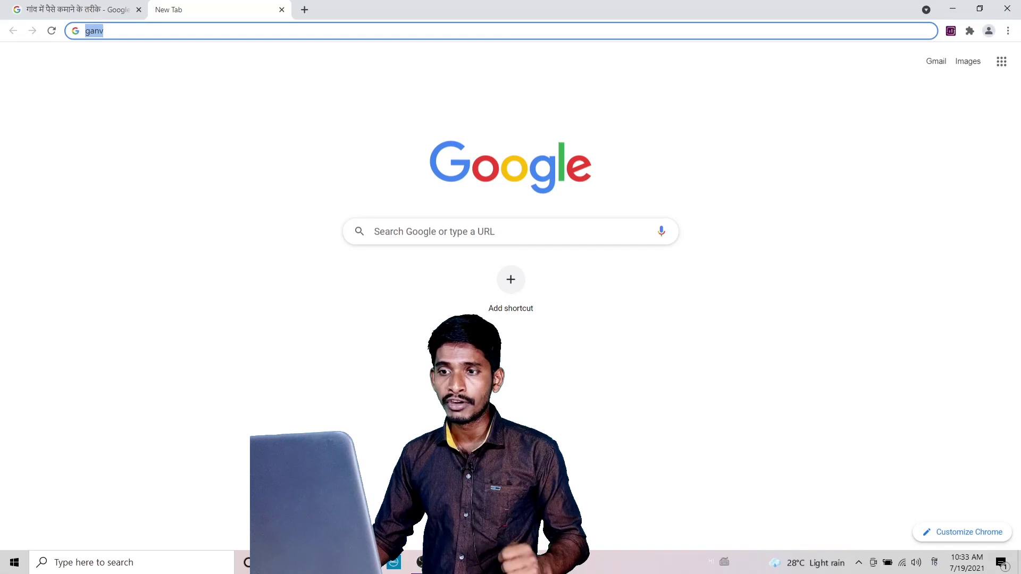
Return to the Google results tab, dismiss the MozBar popup, and select the keyword in the search box.
left_click(96, 14)
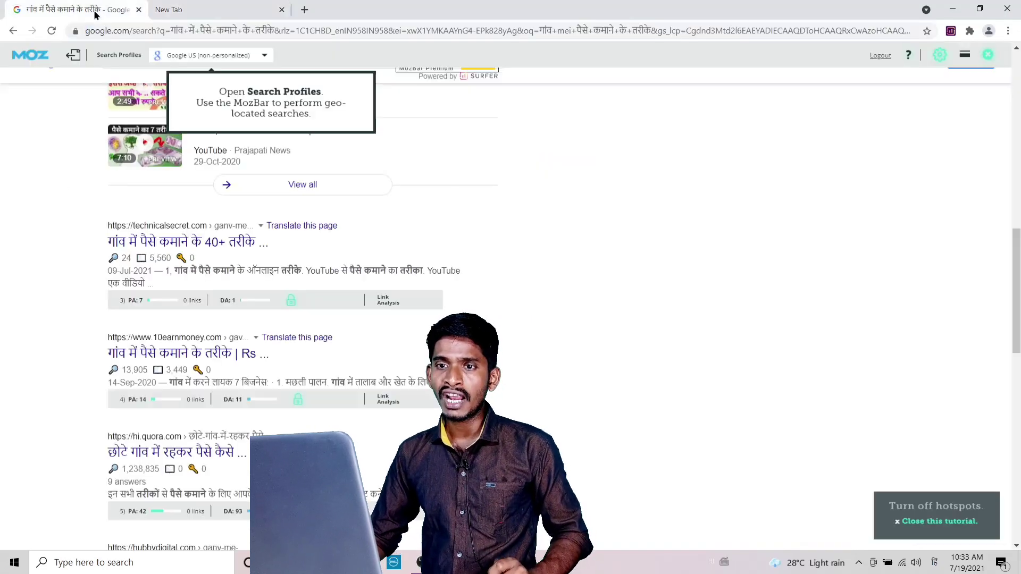
scroll(118, 239, "up", 15)
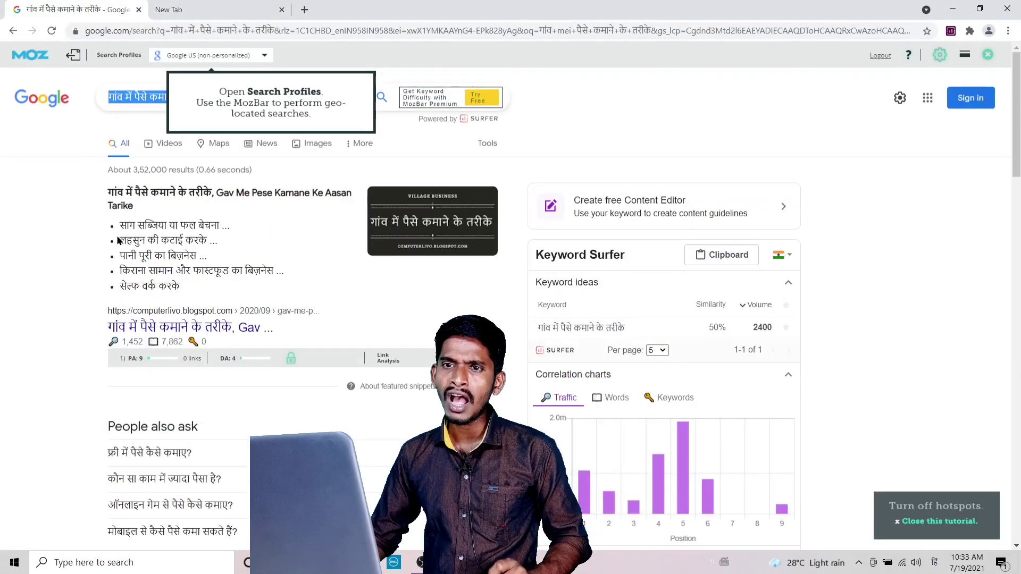
left_click(17, 215)
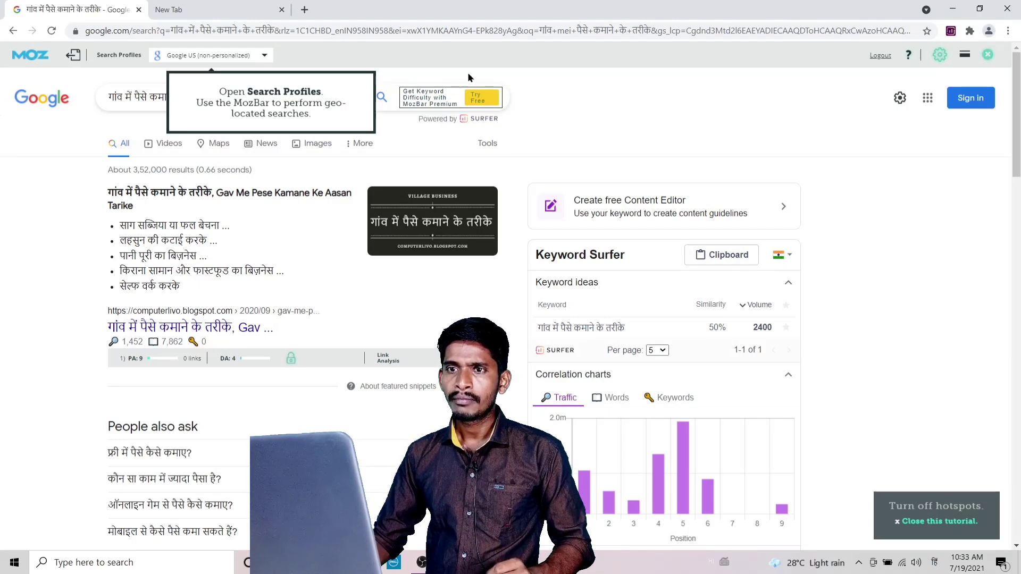
left_click(217, 113)
left_click_drag(209, 98, 95, 100)
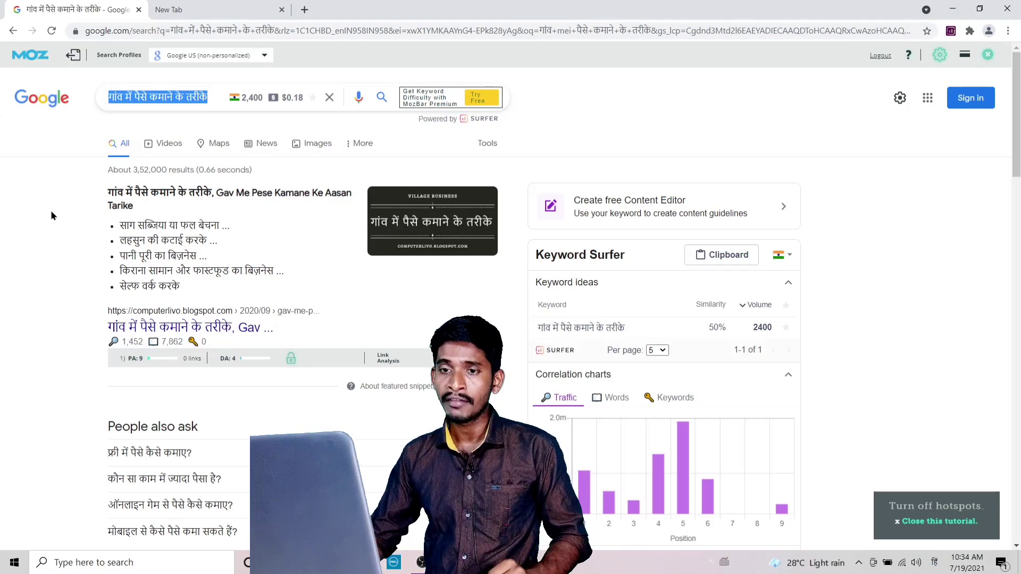
scroll(74, 205, "down", 6)
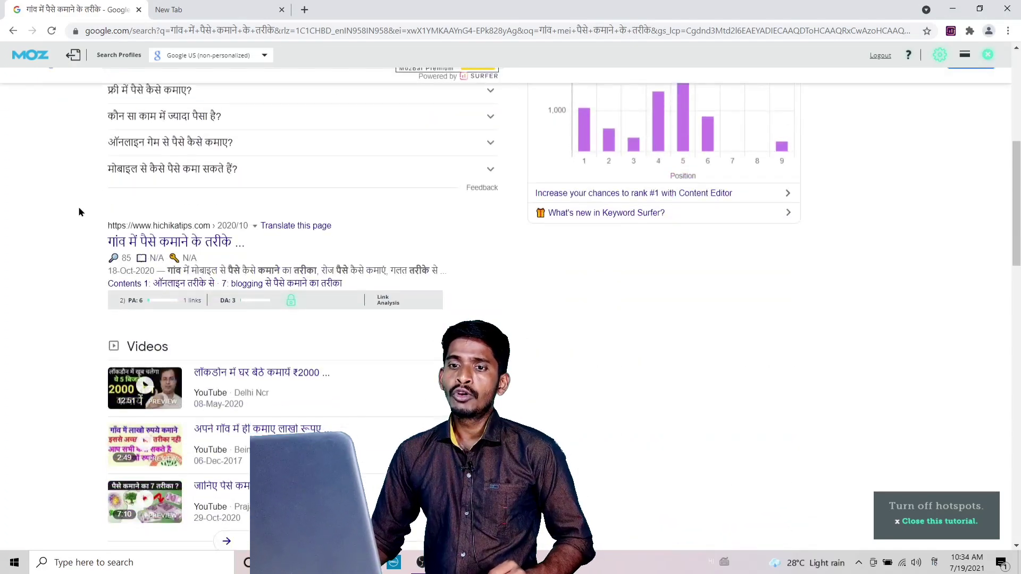
Scroll down the results toward the Related searches section.
scroll(79, 212, "down", 20)
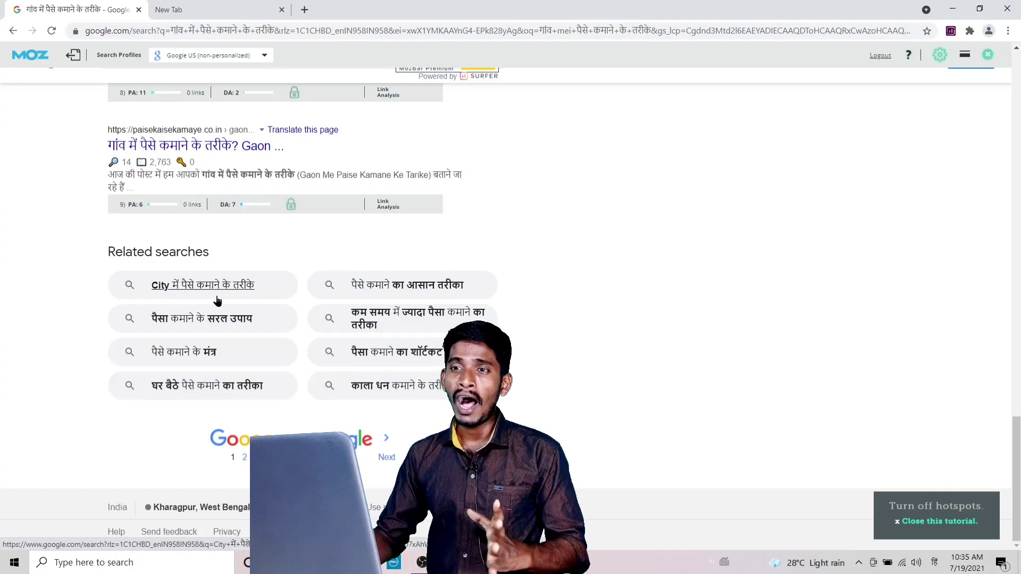
Open karoblogging.in in a new tab, switching the typing input from Hindi to English.
left_click(304, 10)
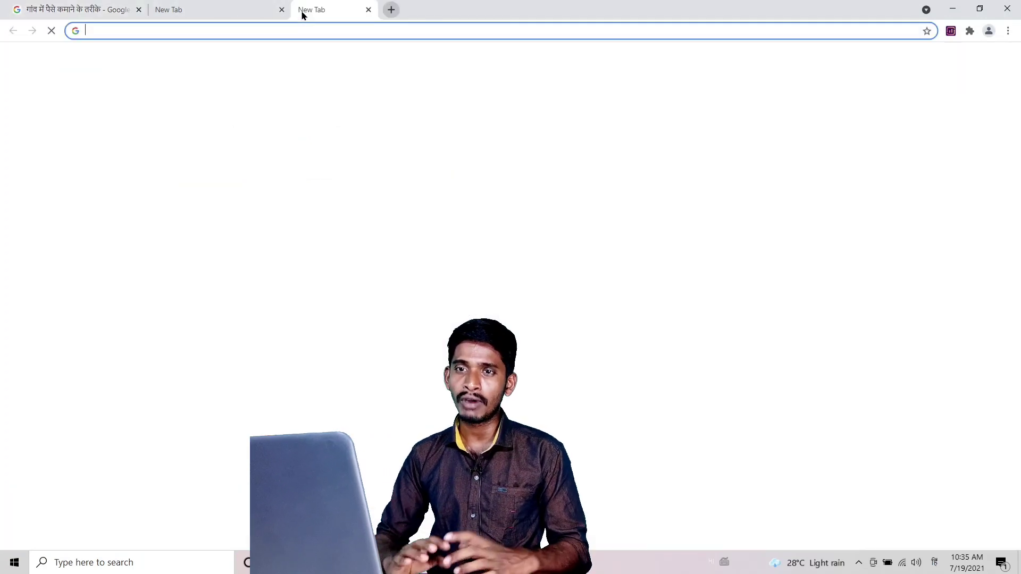
type("karo blogging")
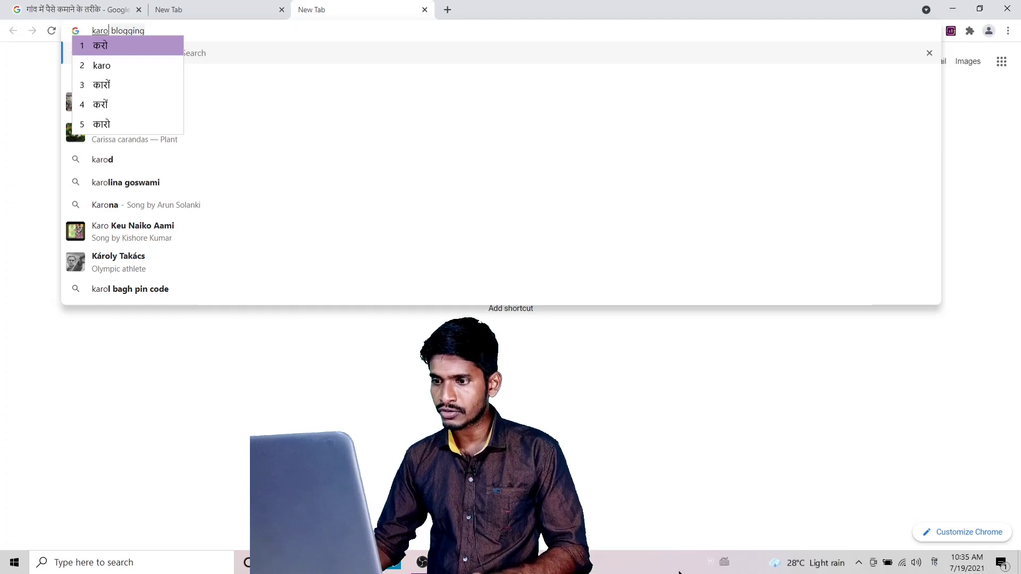
left_click(710, 565)
left_click(735, 482)
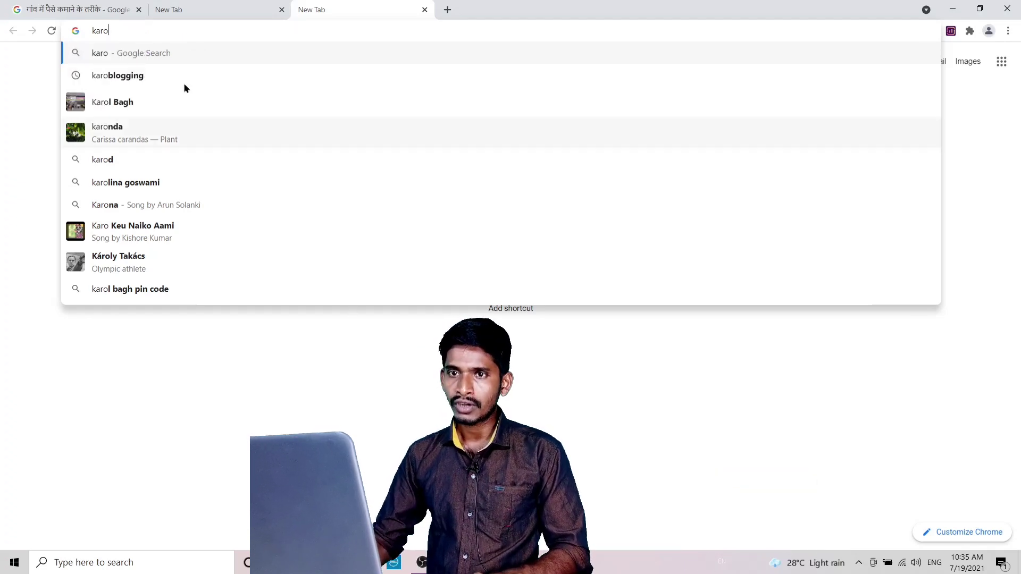
type("blo")
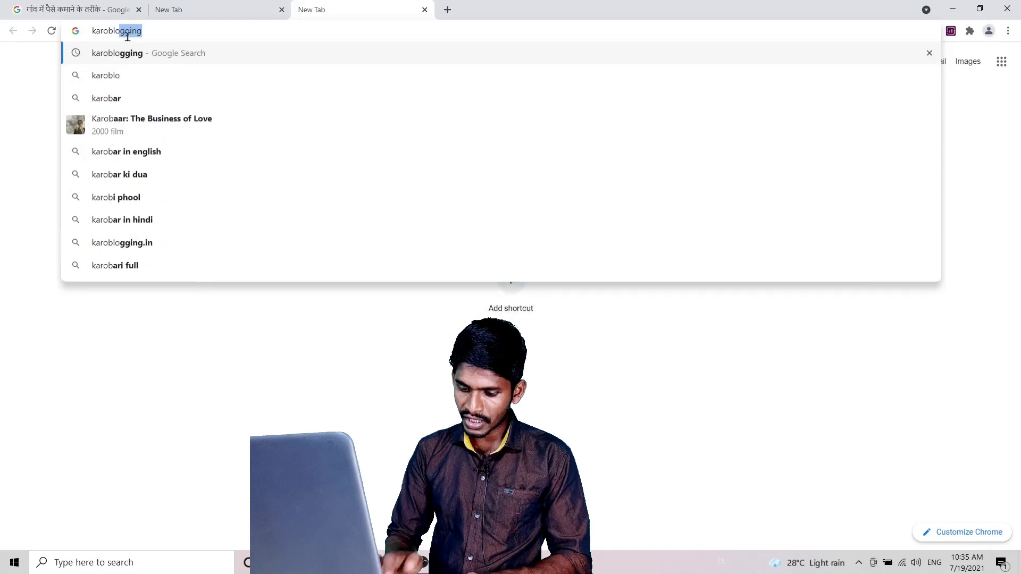
type("gging.in")
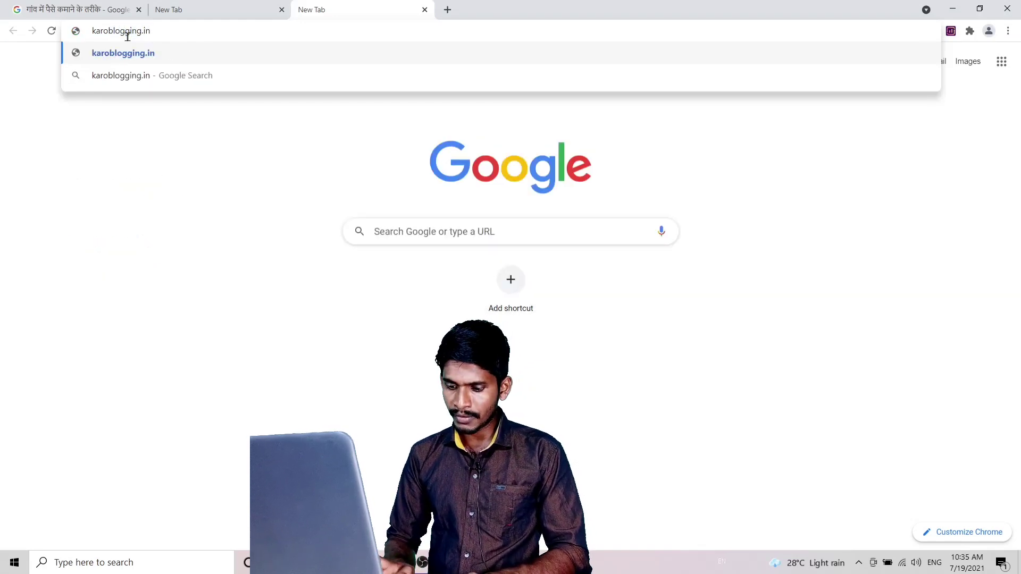
key("Return")
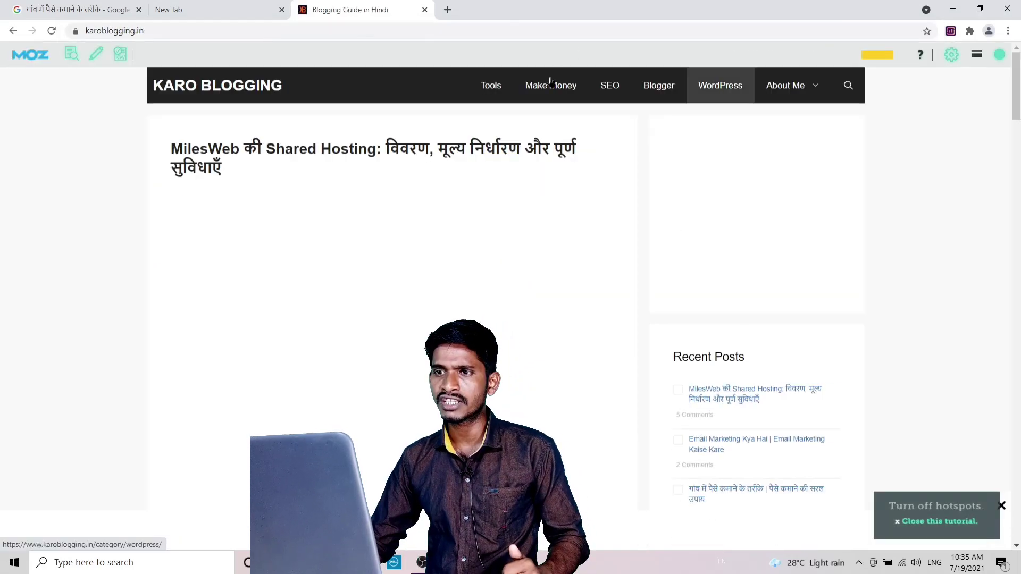
Open Karoblogging Writer from the site's Tools link, then switch back to the first tab.
left_click(491, 92)
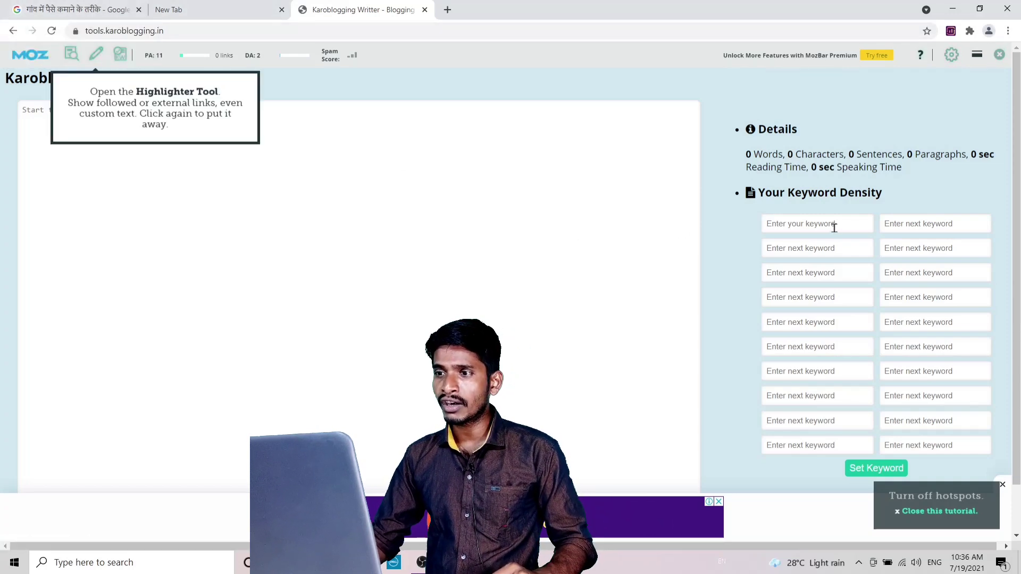
right_click(779, 223)
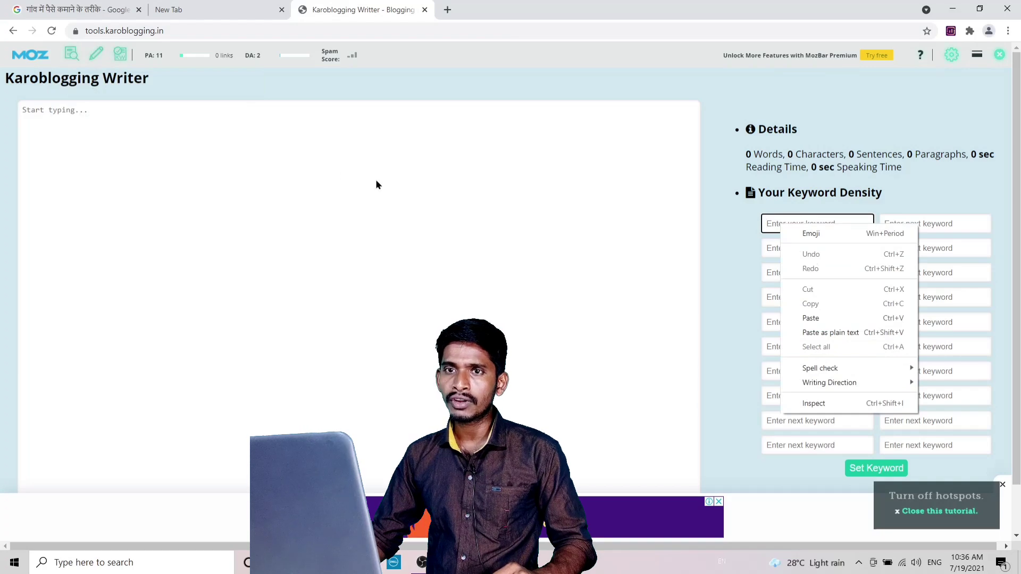
key("Escape")
key("ctrl+1")
scroll(251, 180, "up", 2)
scroll(252, 185, "up", 5)
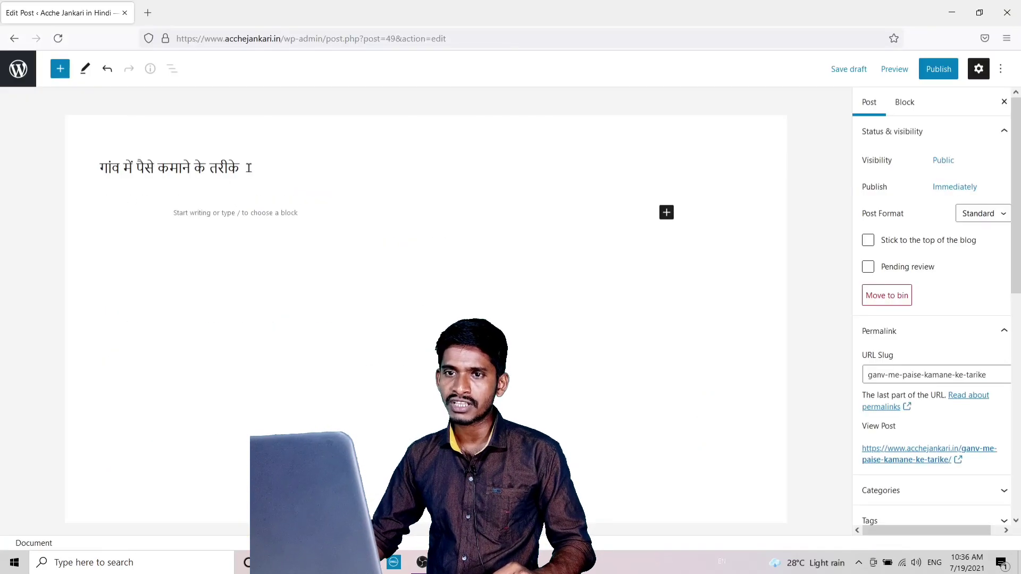
Paste गांव में पैसे कमाने के तरीके into the first keyword density field.
left_click_drag(248, 168, 43, 169)
key("ctrl+c")
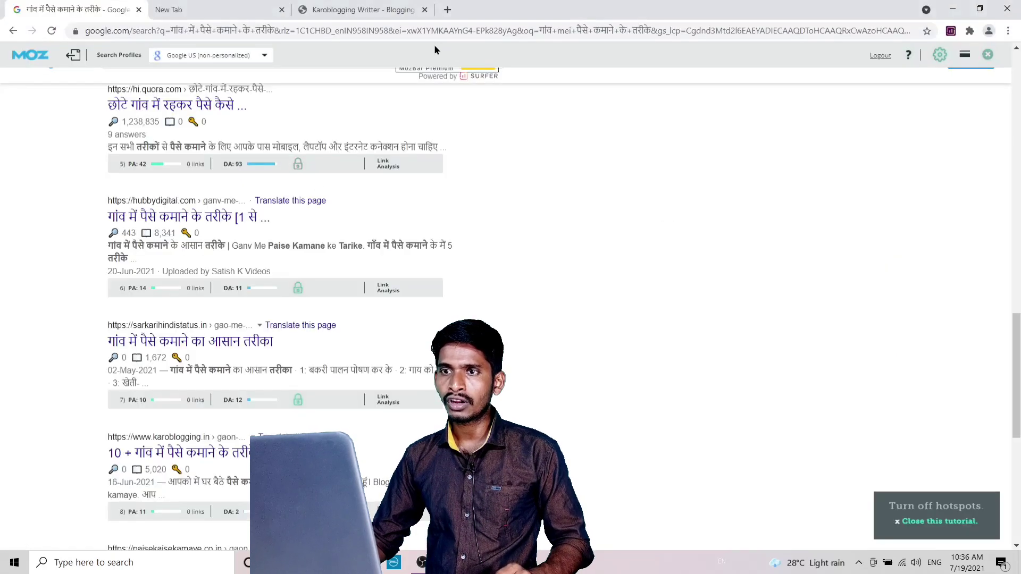
left_click(367, 10)
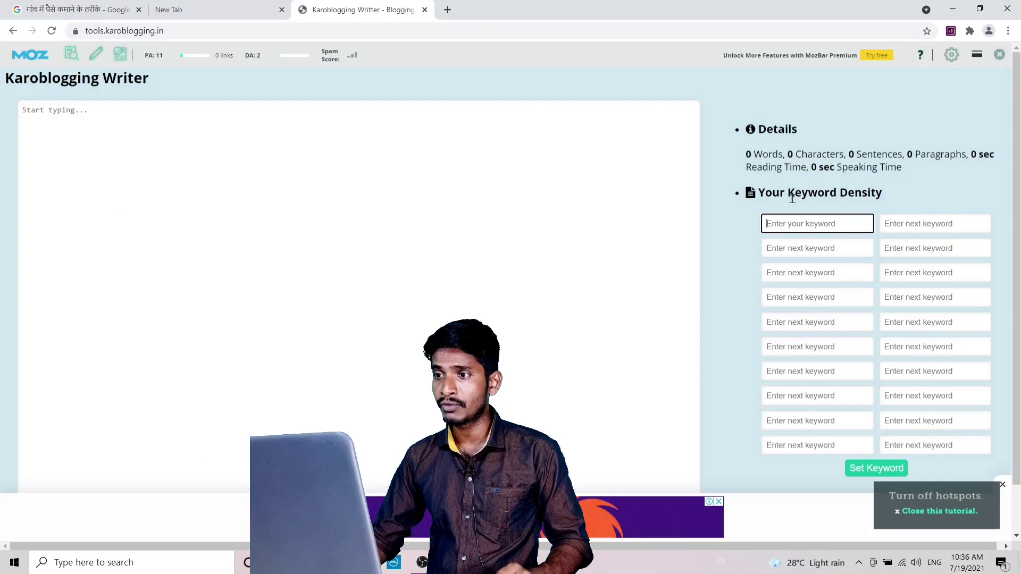
right_click(777, 221)
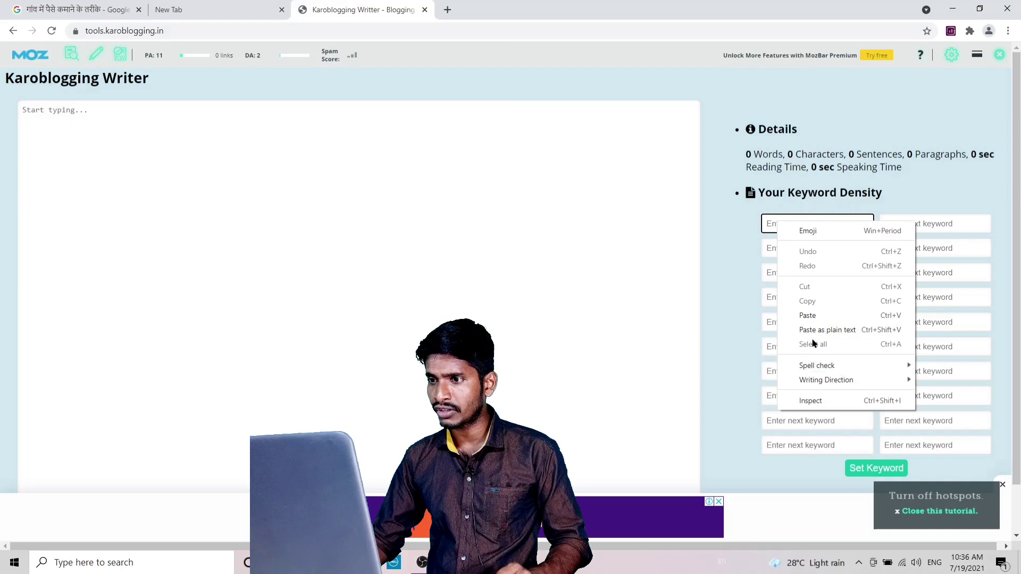
left_click(808, 315)
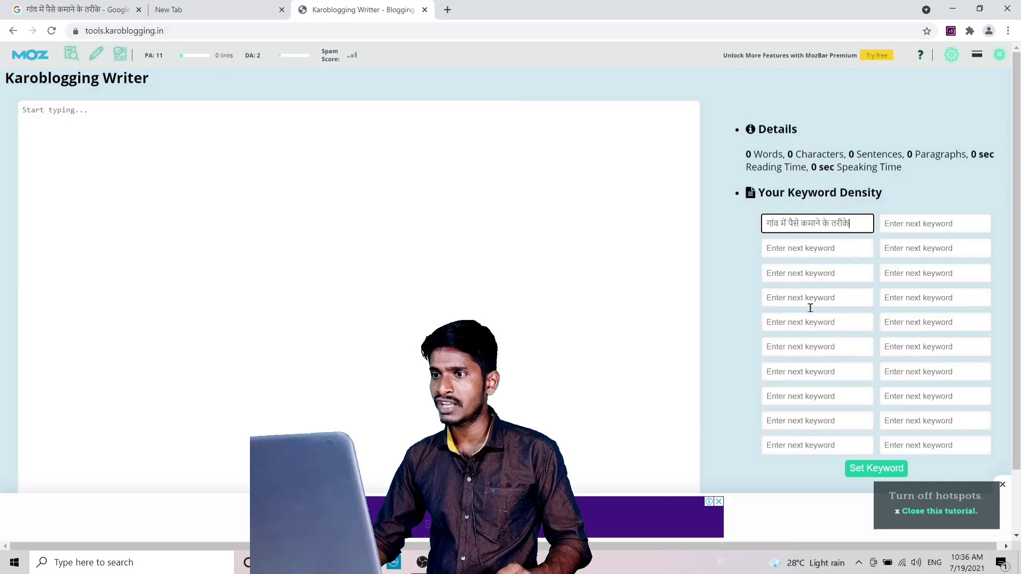
Dismiss the hotspots tip, MozBar tutorial and ad banner, then return to Google results.
left_click(1003, 485)
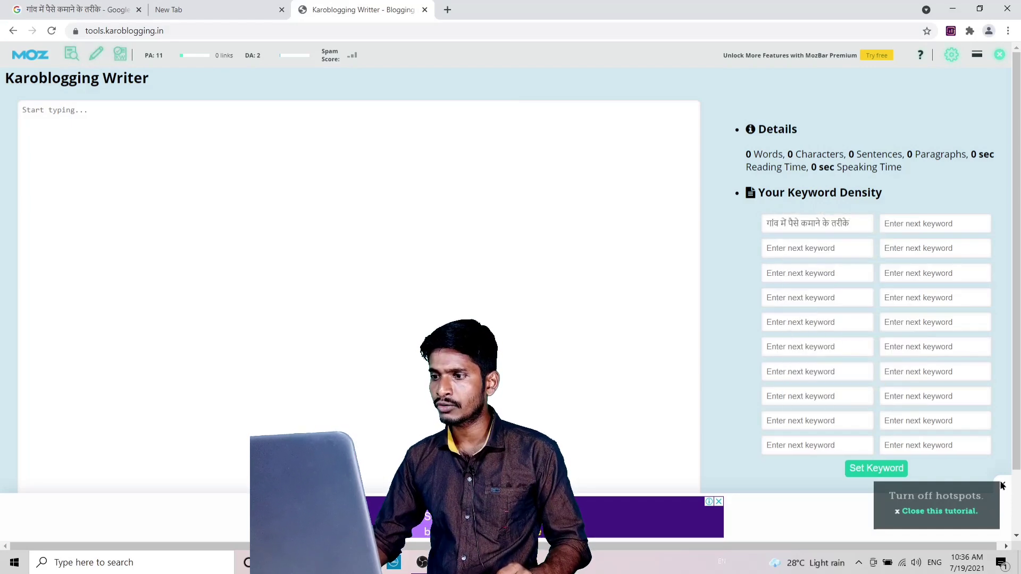
left_click(1003, 486)
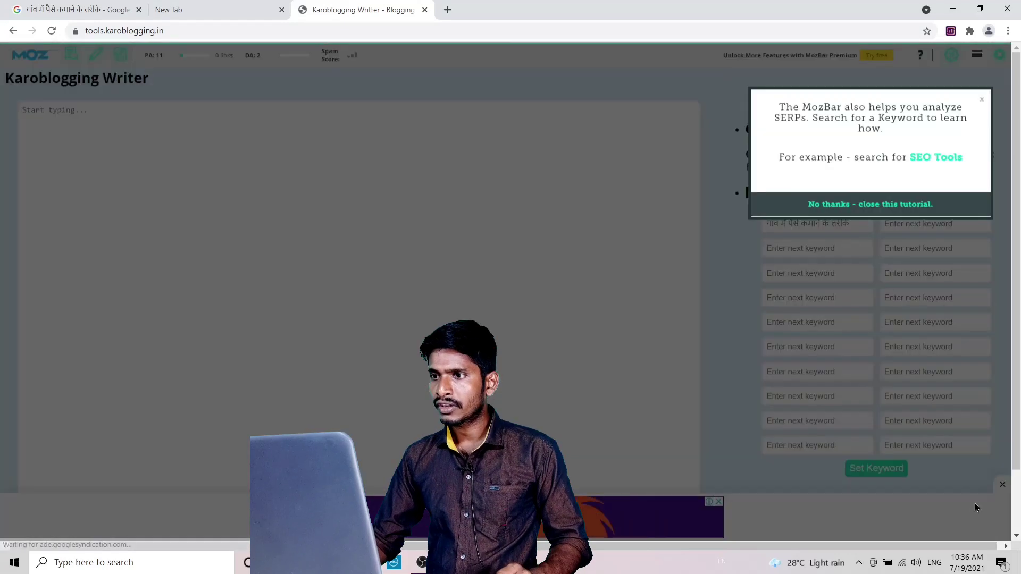
left_click(982, 103)
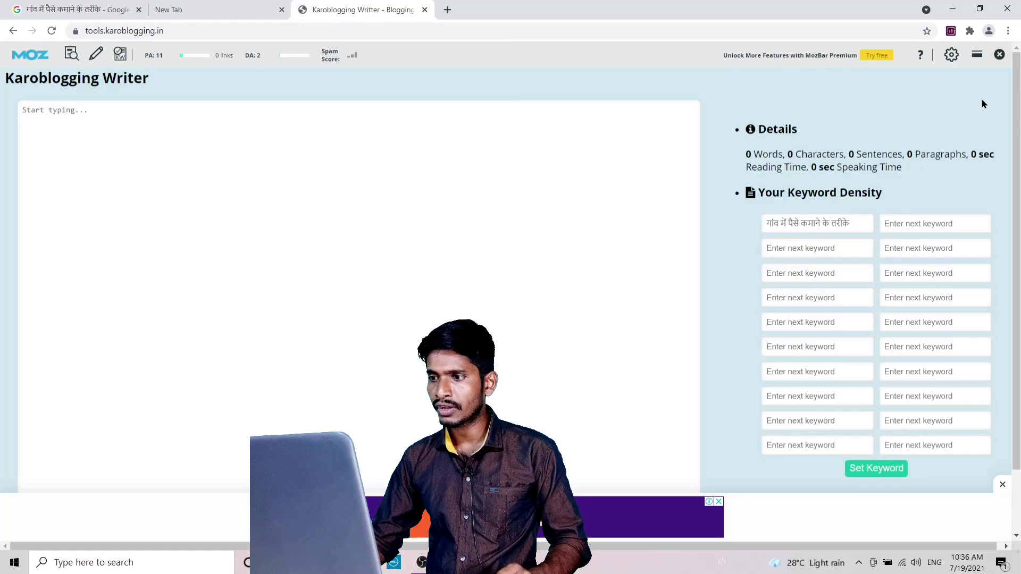
left_click(1001, 485)
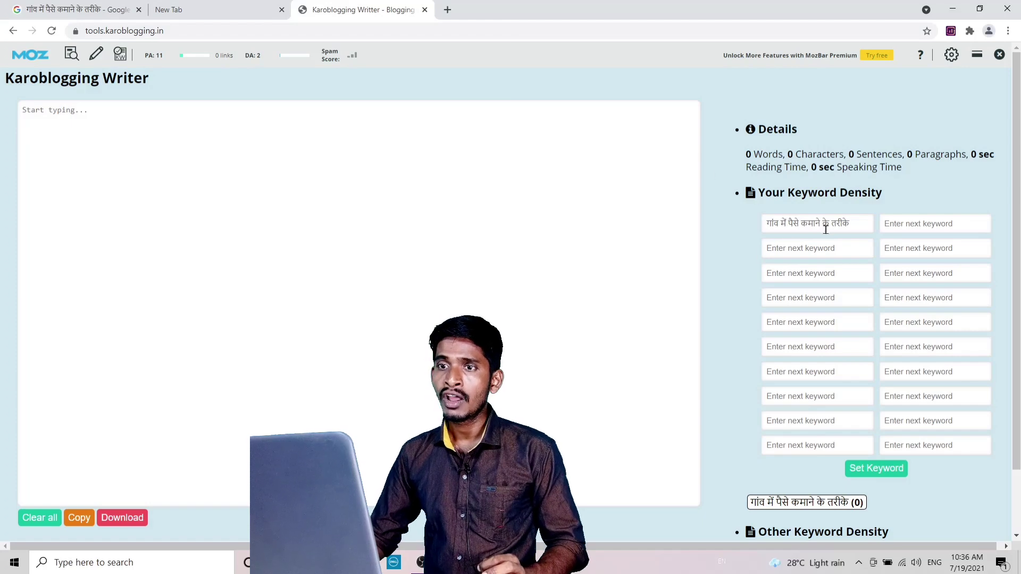
left_click(73, 9)
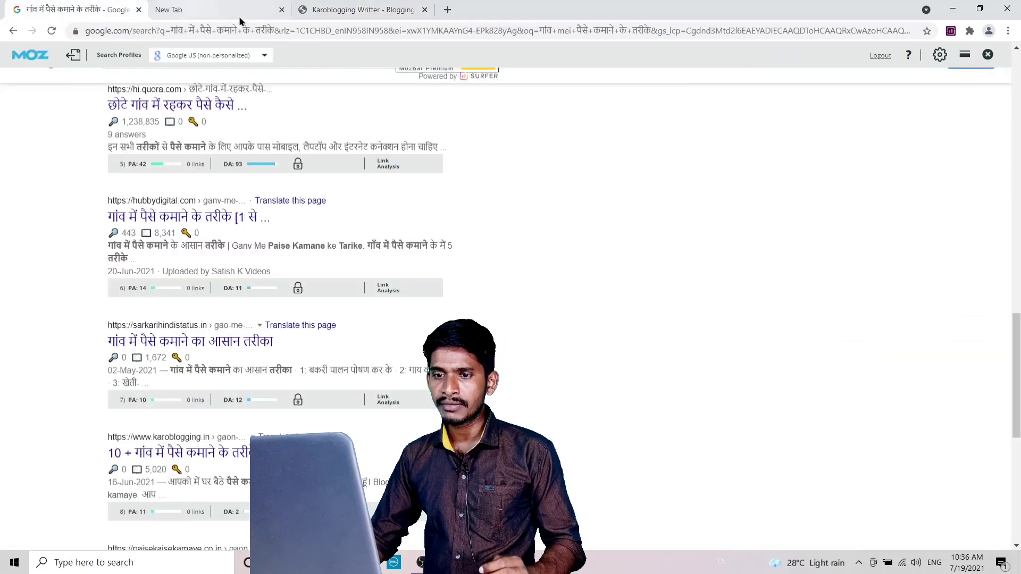
Copy the related search query पैसा कमाने के सरल उपाय for the next keyword field.
scroll(233, 259, "down", 2)
scroll(152, 319, "down", 5)
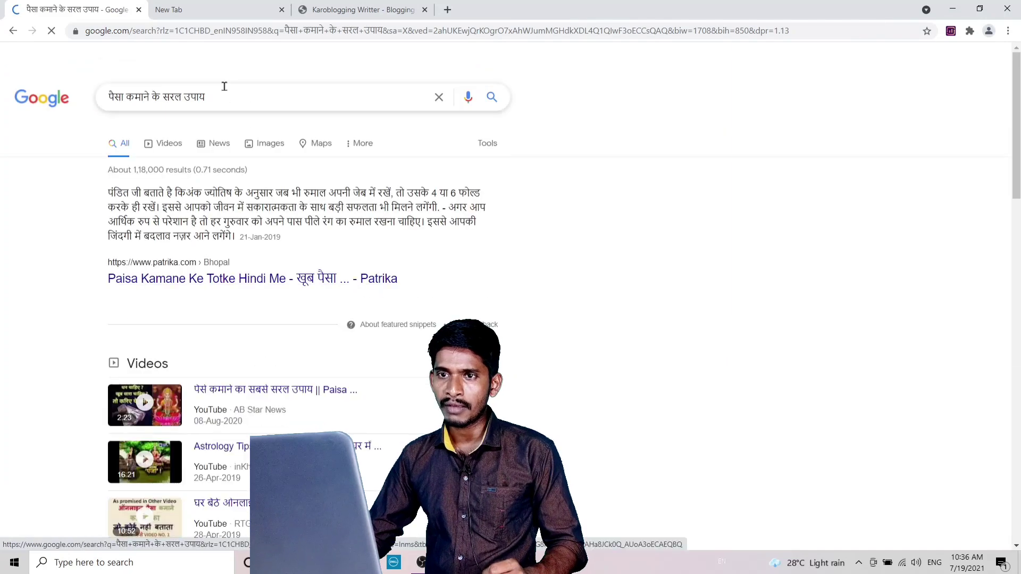
triple_click(217, 102)
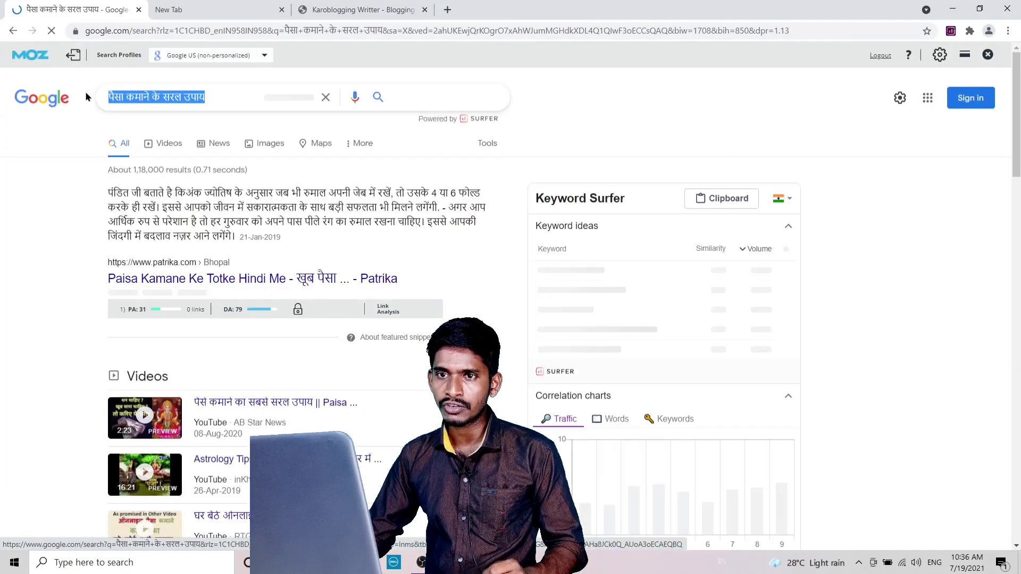
right_click(146, 97)
left_click(187, 143)
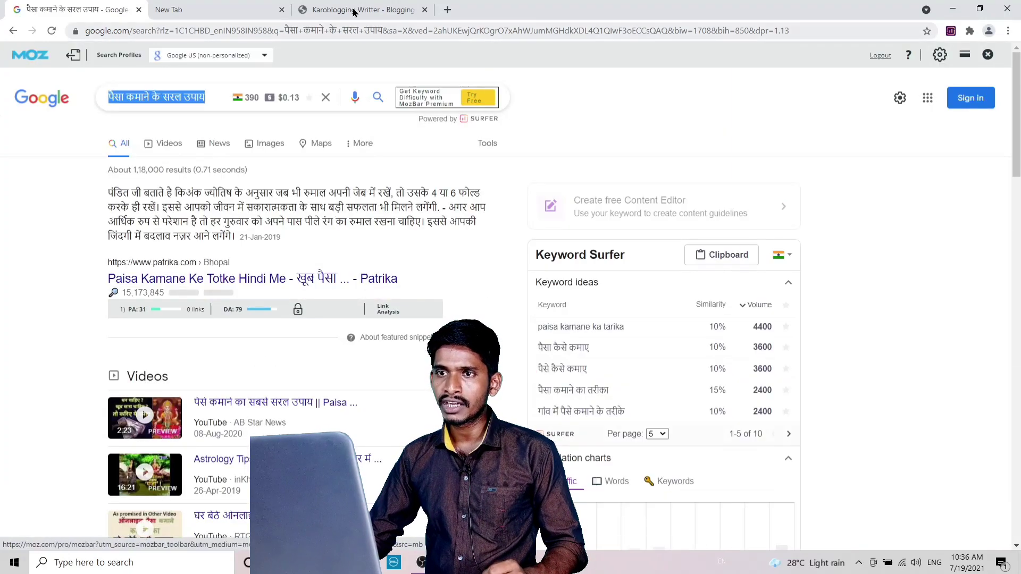
left_click(349, 15)
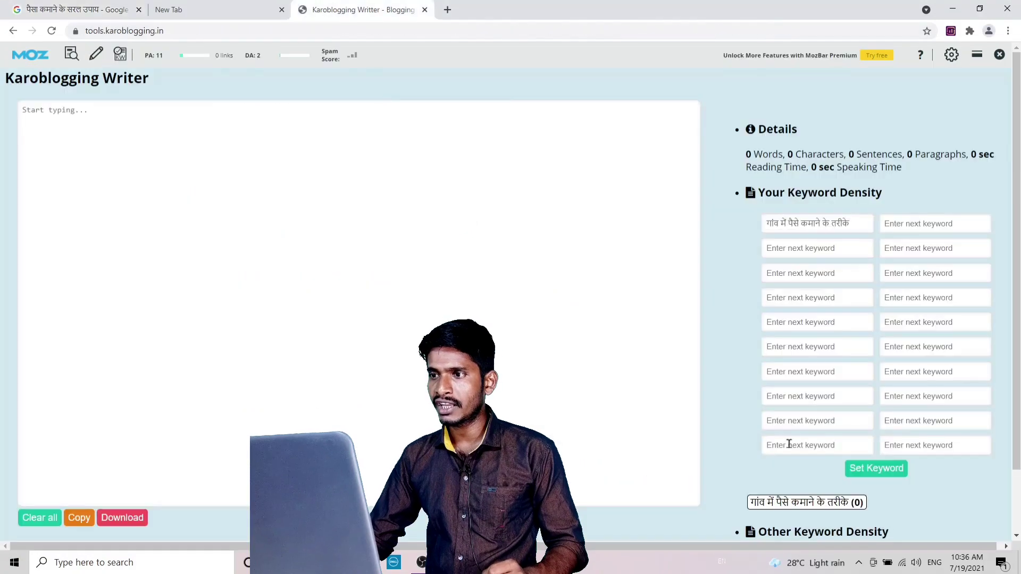
right_click(900, 226)
left_click(82, 9)
Open the related search पैसे कमाने के मंत्र from the previous results.
scroll(224, 266, "down", 15)
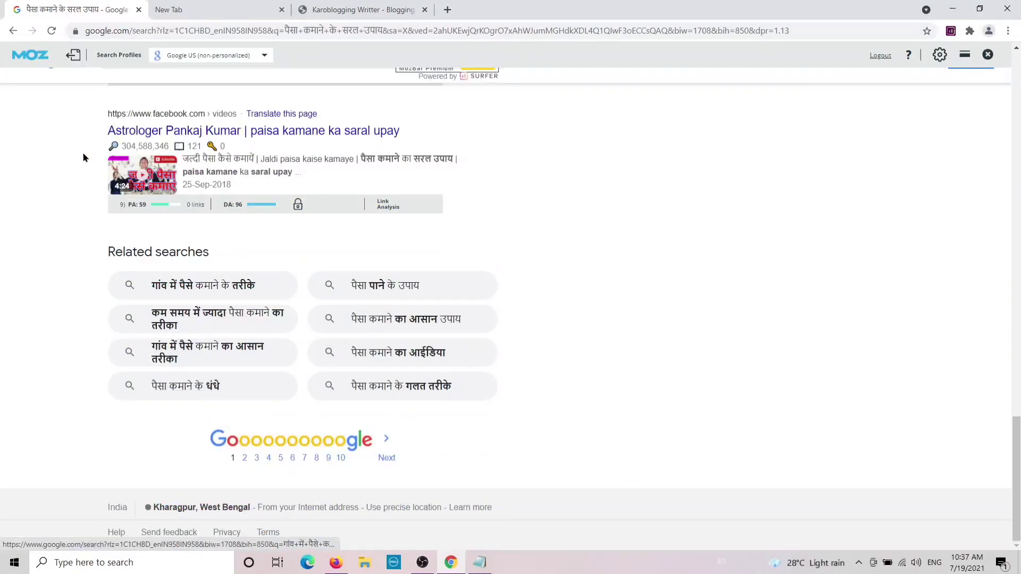
key("alt+Left")
scroll(224, 213, "down", 5)
left_click(256, 466)
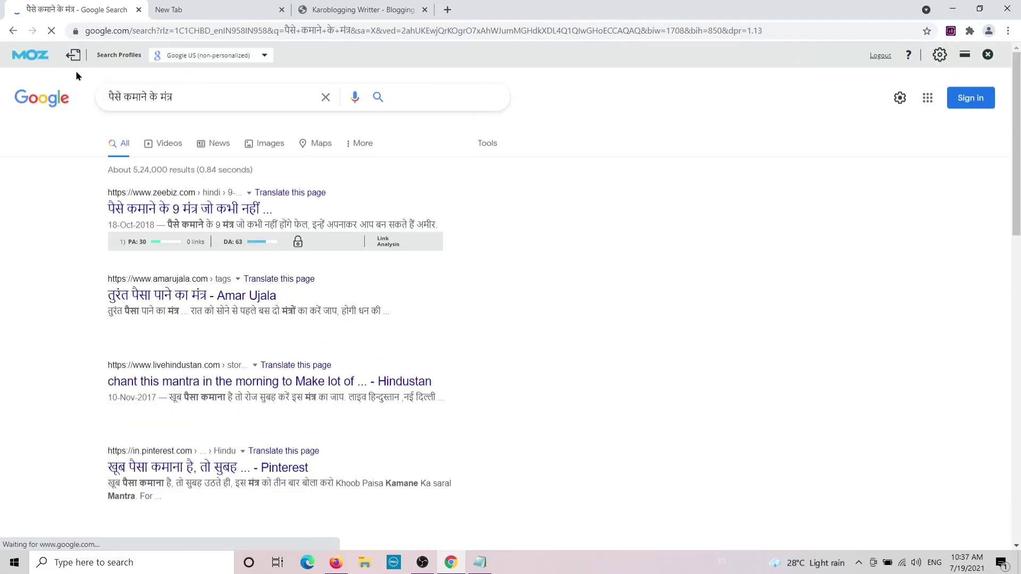
scroll(237, 205, "down", 5)
scroll(250, 160, "up", 8)
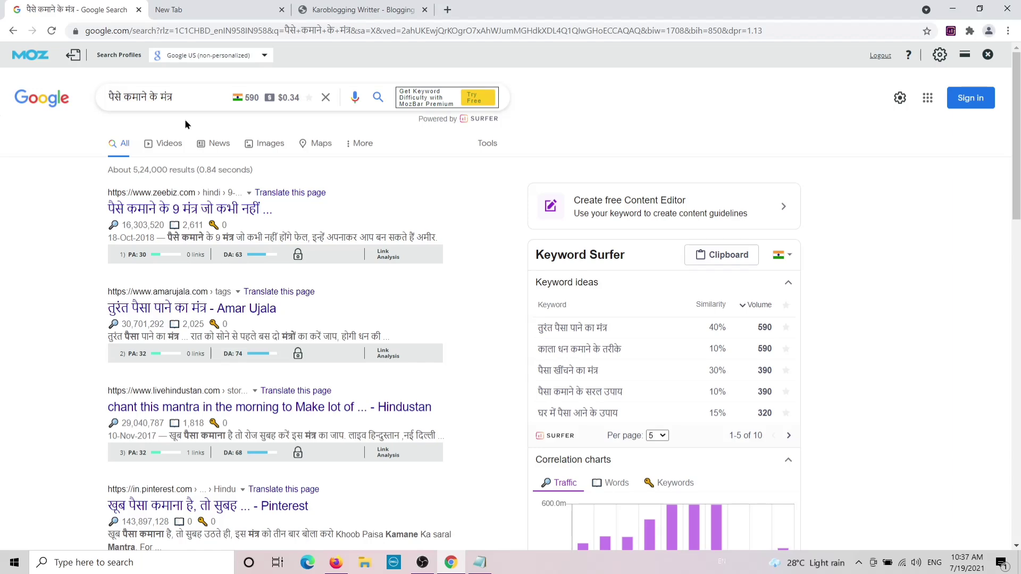
Copy पैसे कमाने के मंत्र and paste it into the next Karoblogging keyword field.
right_click(171, 101)
left_click(170, 175)
right_click(170, 101)
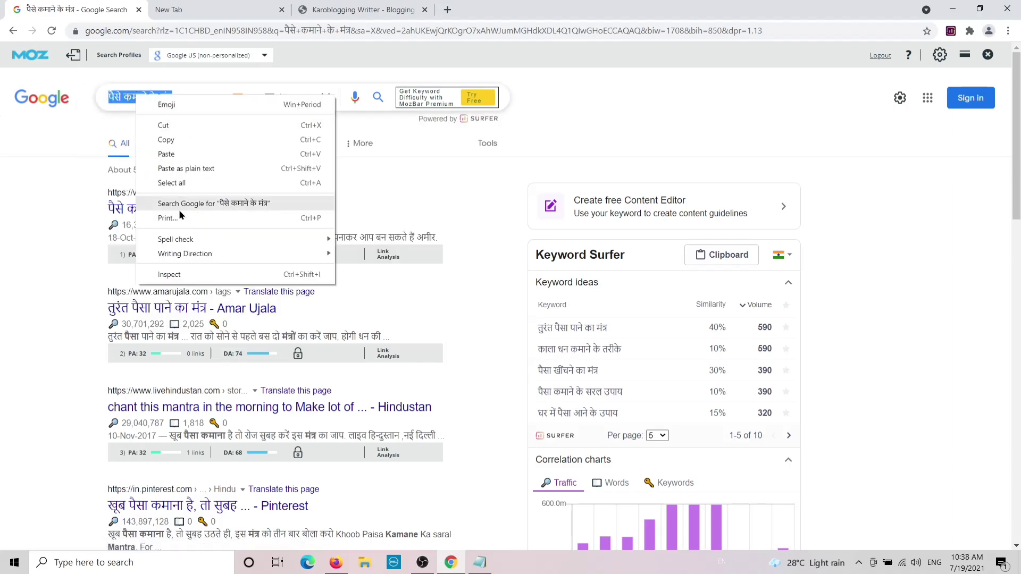
left_click(190, 139)
left_click(361, 10)
left_click(797, 247)
key("ctrl+v")
left_click(77, 10)
Add the related search घर बैठे पैसे कमाने का तरीका as another keyword.
scroll(217, 317, "down", 20)
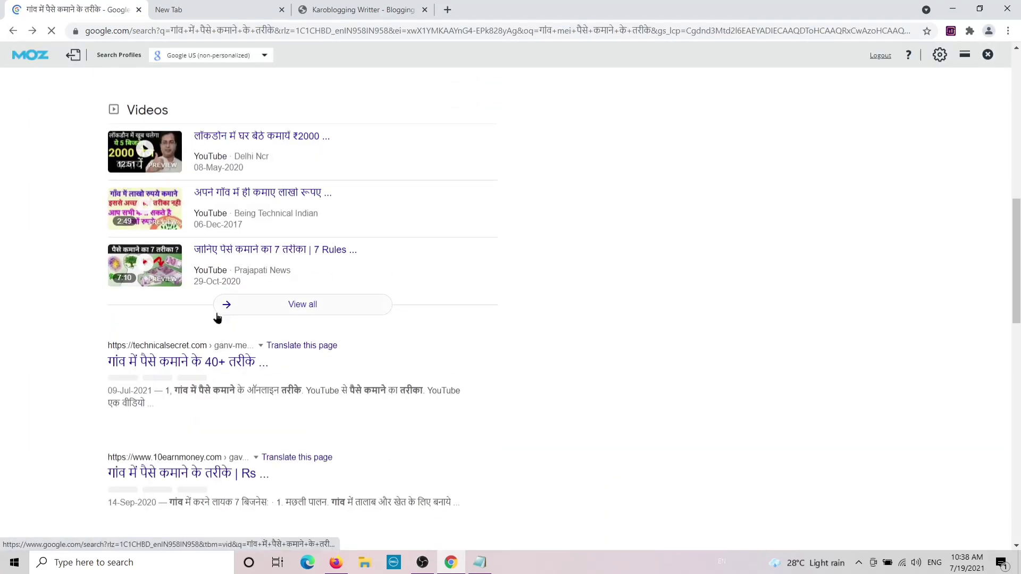
left_click(194, 404)
triple_click(159, 97)
right_click(194, 97)
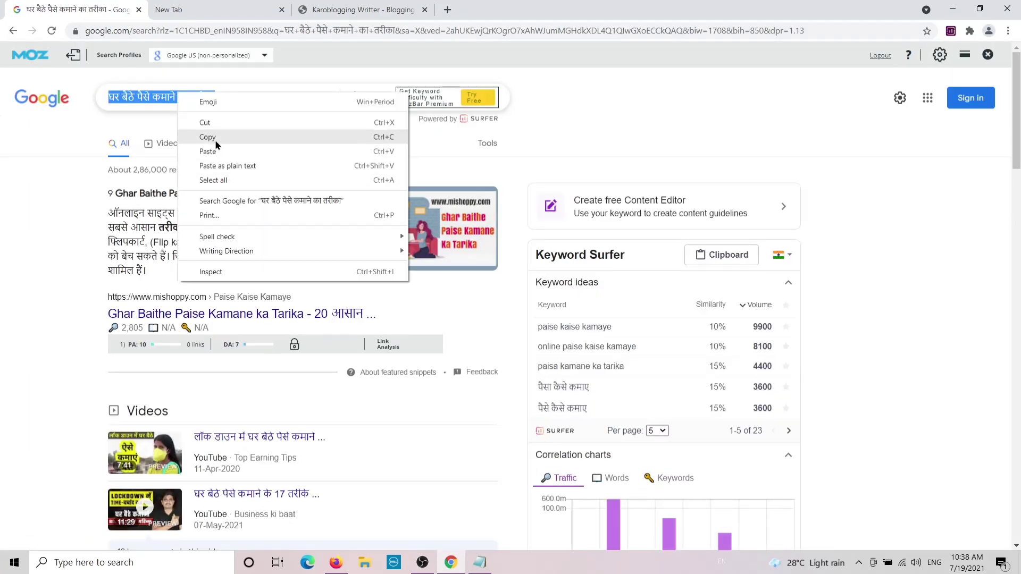
left_click(225, 145)
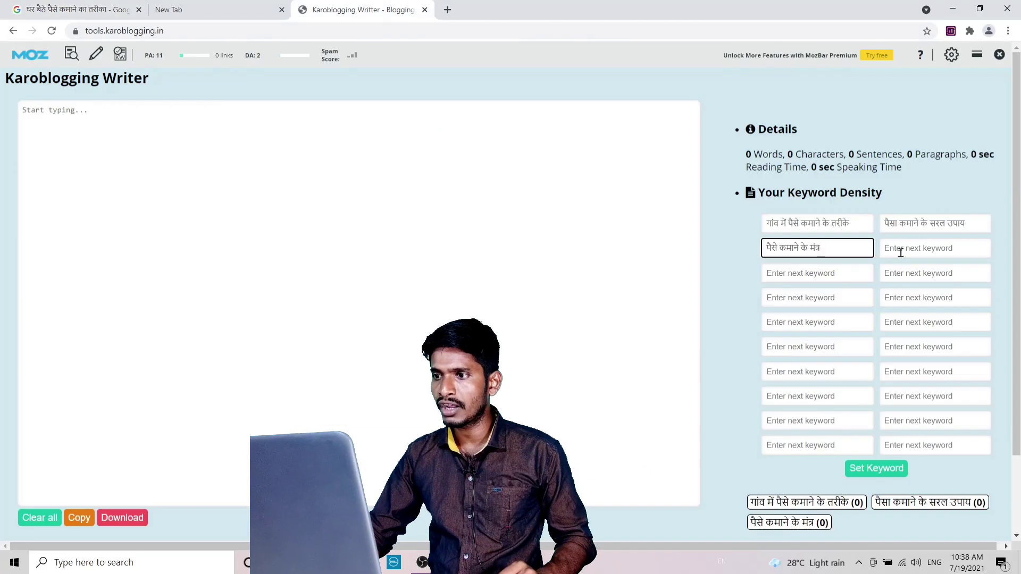
left_click(901, 252)
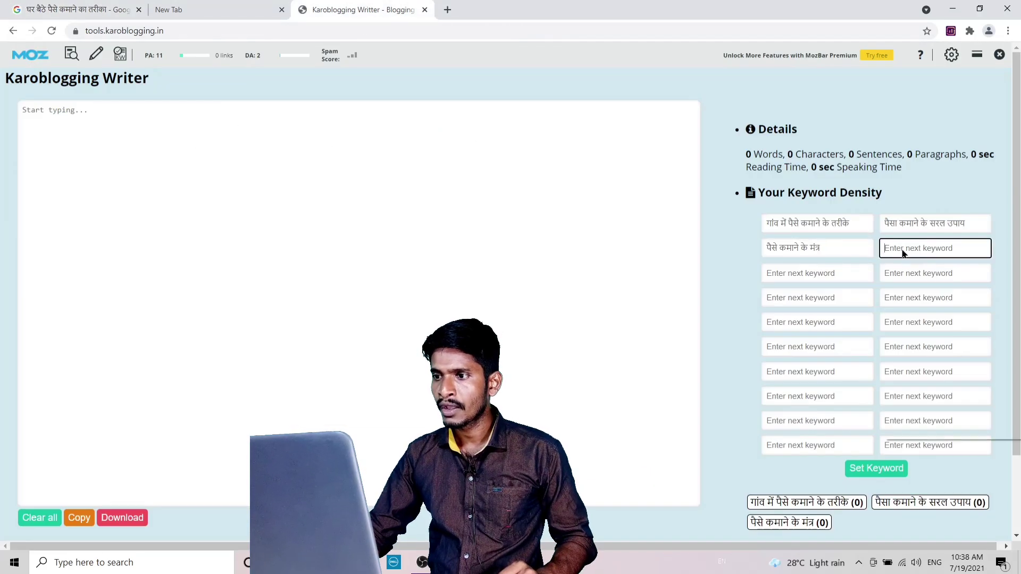
right_click(901, 252)
left_click(913, 345)
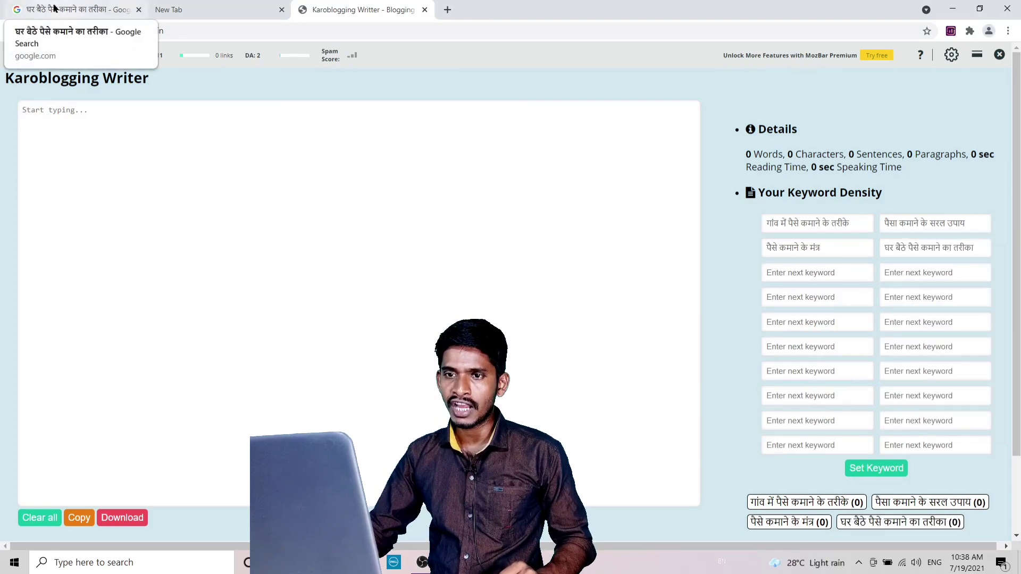
Open the related search पैसे कमाने का आसान तरीका and select its query text.
left_click(57, 7)
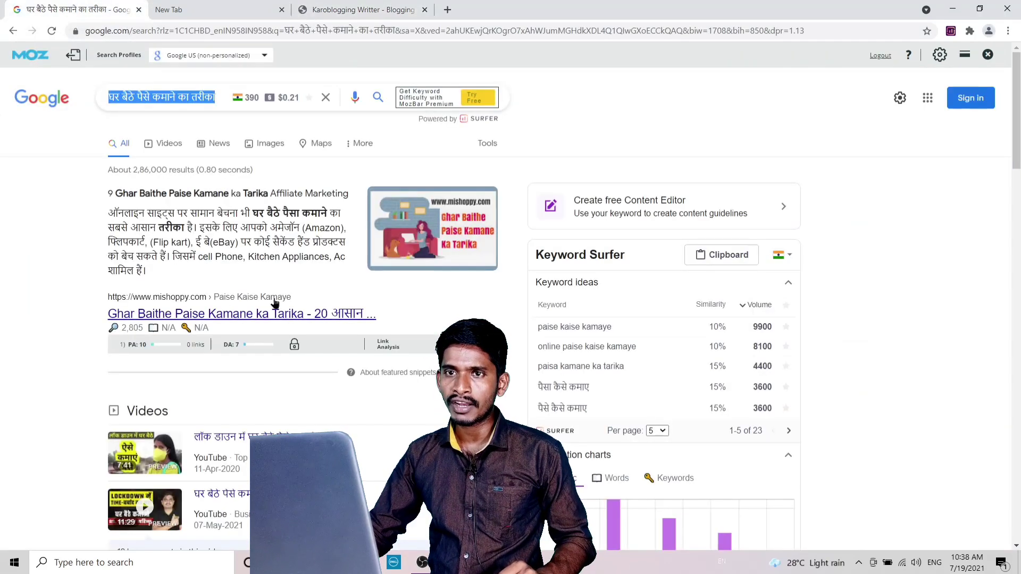
left_click(12, 30)
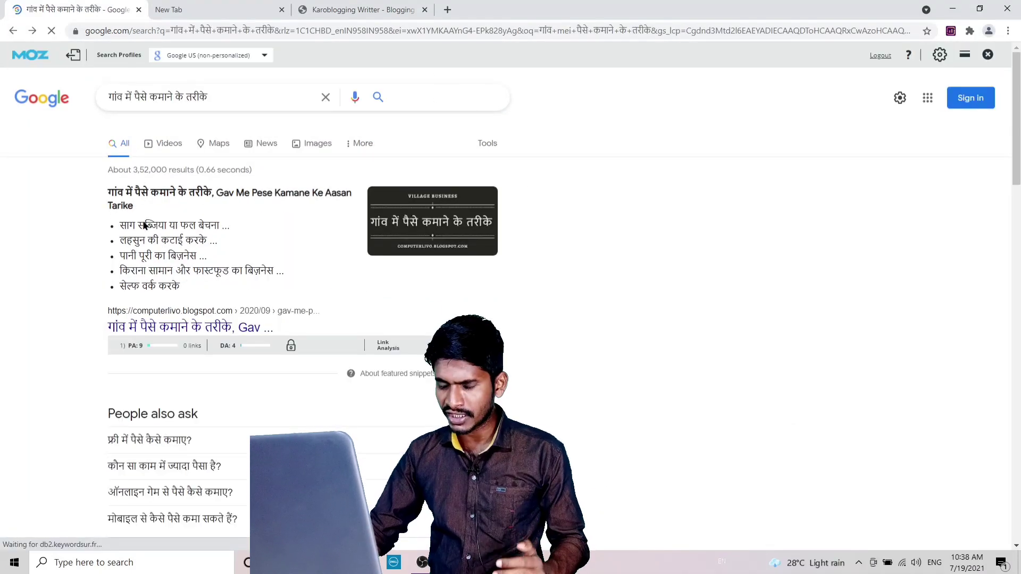
scroll(143, 220, "down", 15)
scroll(159, 221, "up", 2)
scroll(270, 352, "down", 1)
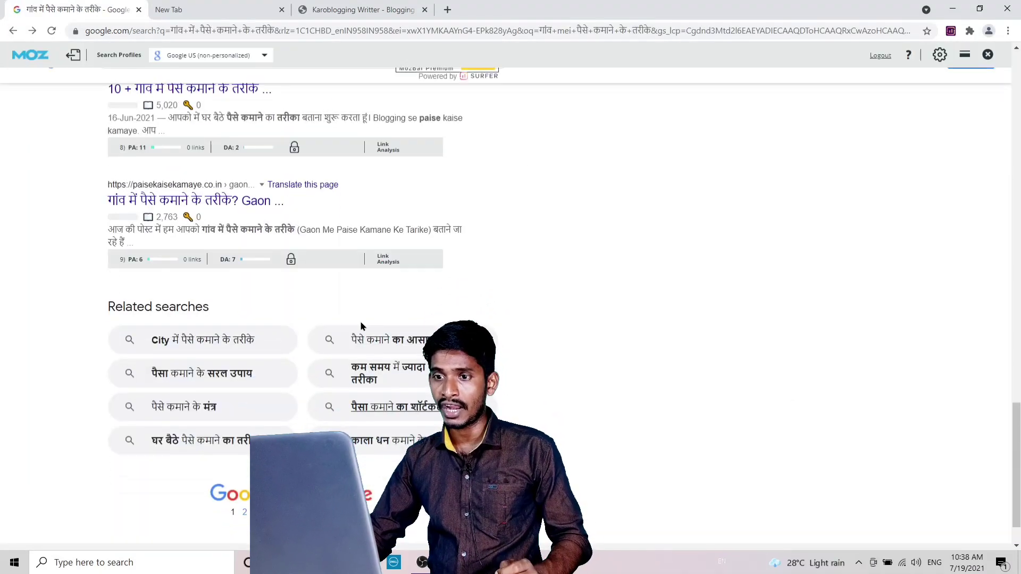
left_click(395, 346)
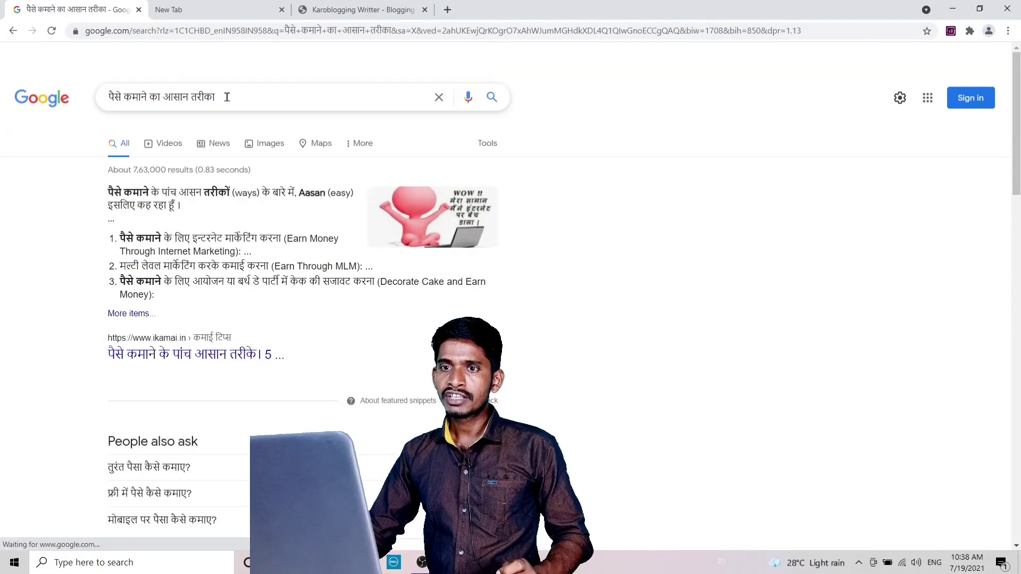
left_click_drag(226, 97, 122, 97)
right_click(229, 95)
key("Escape")
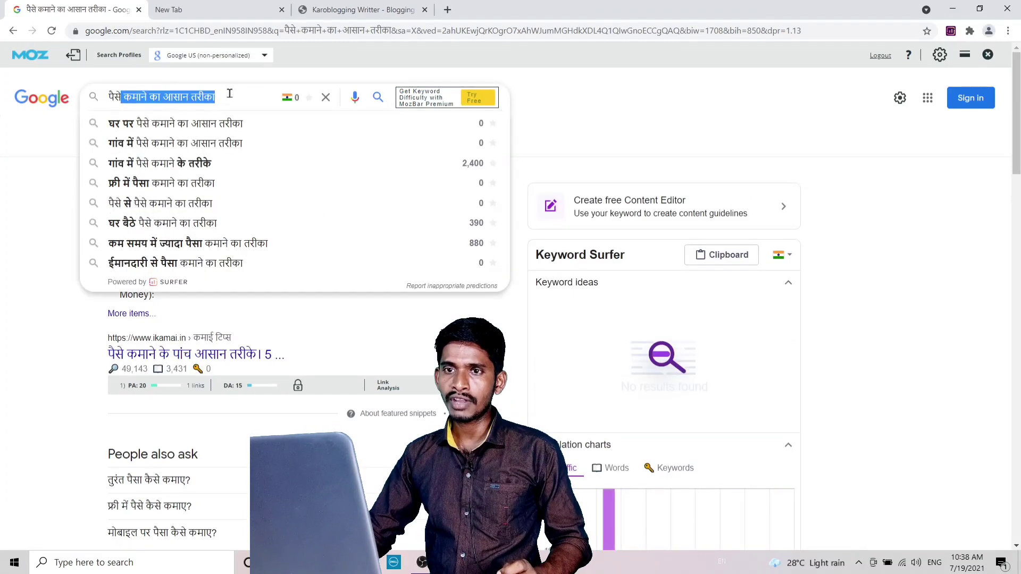
left_click_drag(212, 97, 109, 98)
left_click(223, 96)
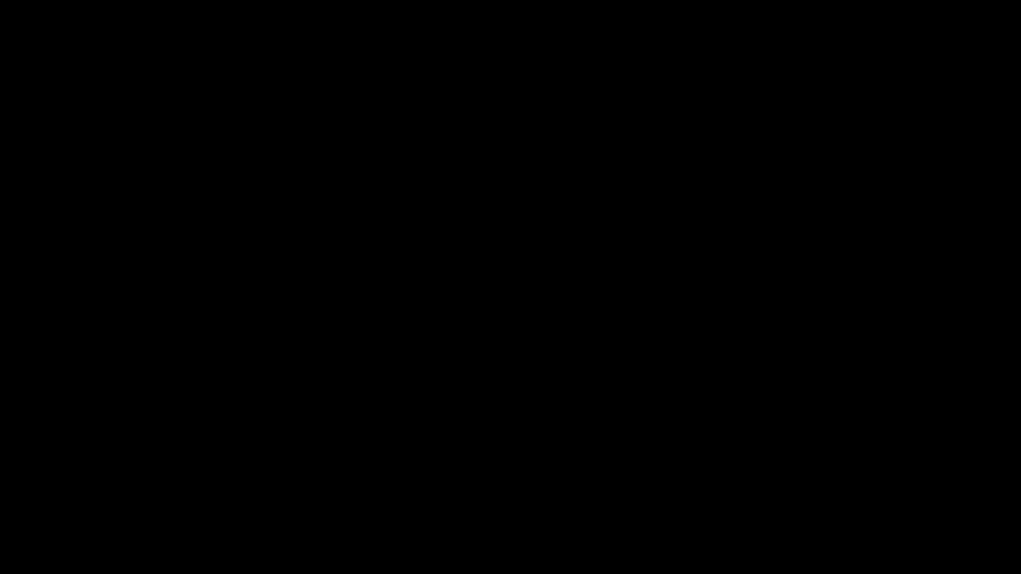